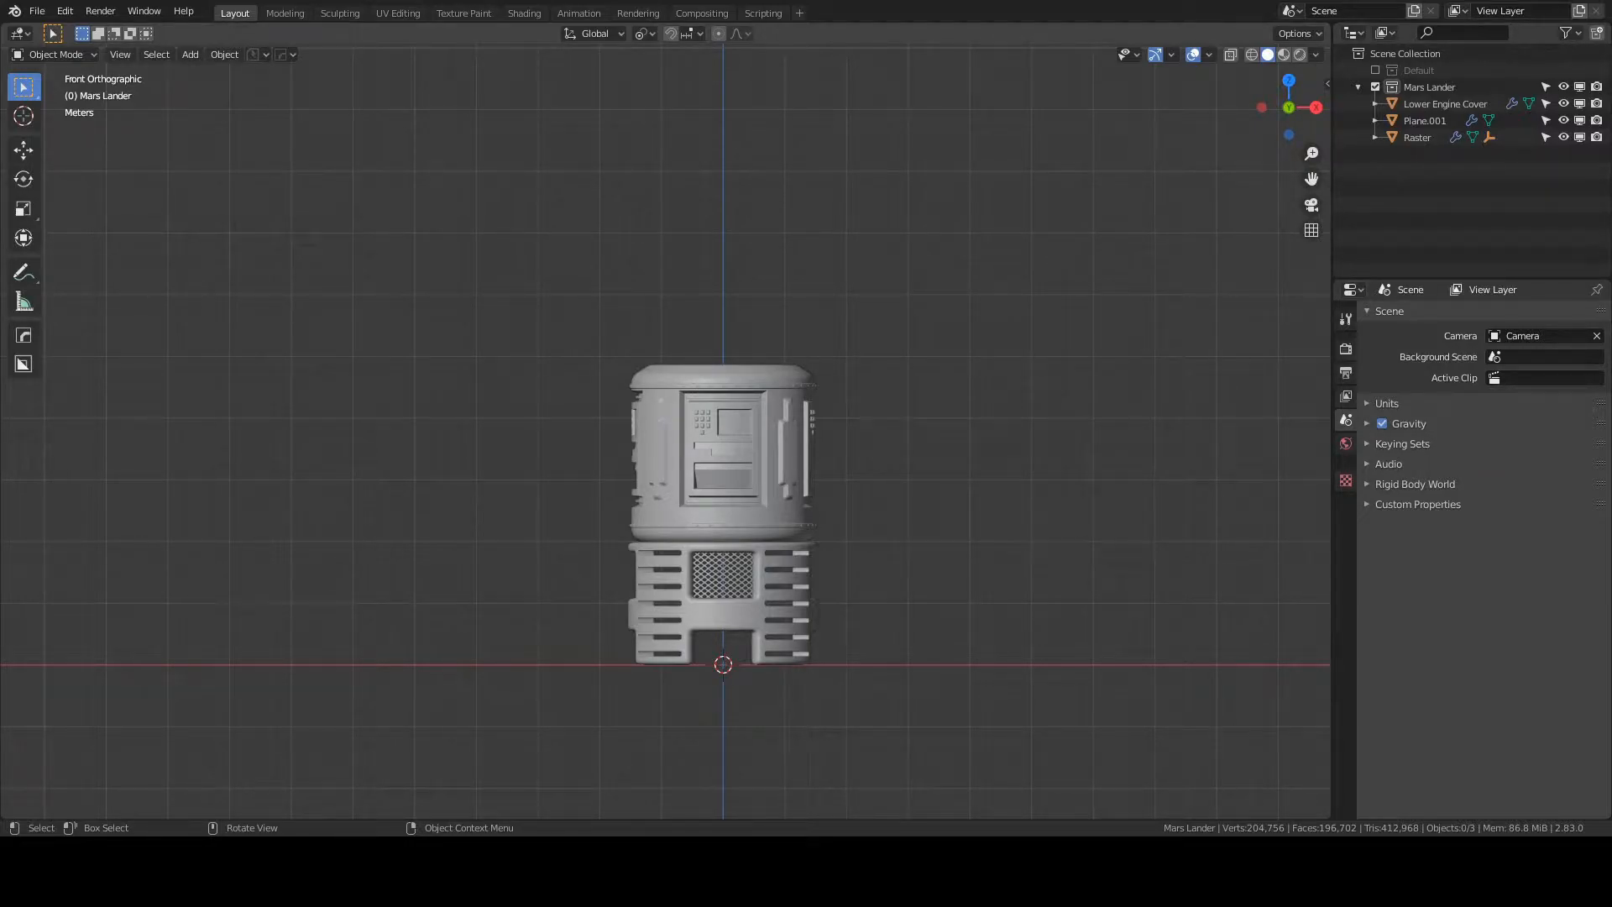
# - Add a mesh plane at the origin and rotate it 90° about the X axis
pyautogui.click(659, 582)
pyautogui.hotkey('shift', 'a')
pyautogui.moveTo(588, 499)
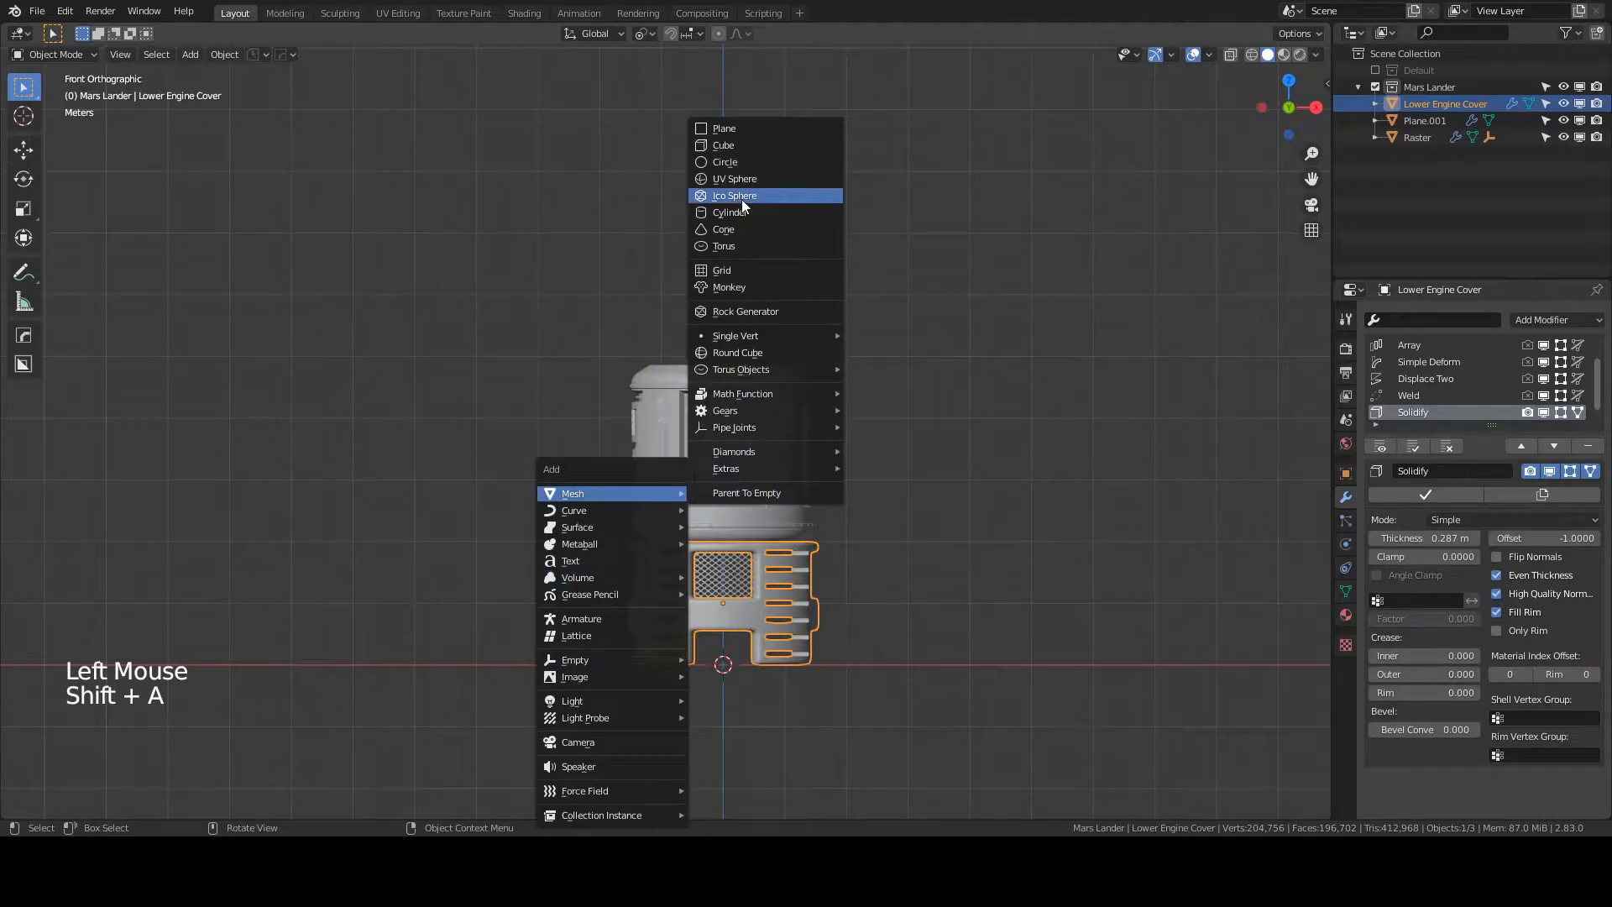
pyautogui.click(739, 129)
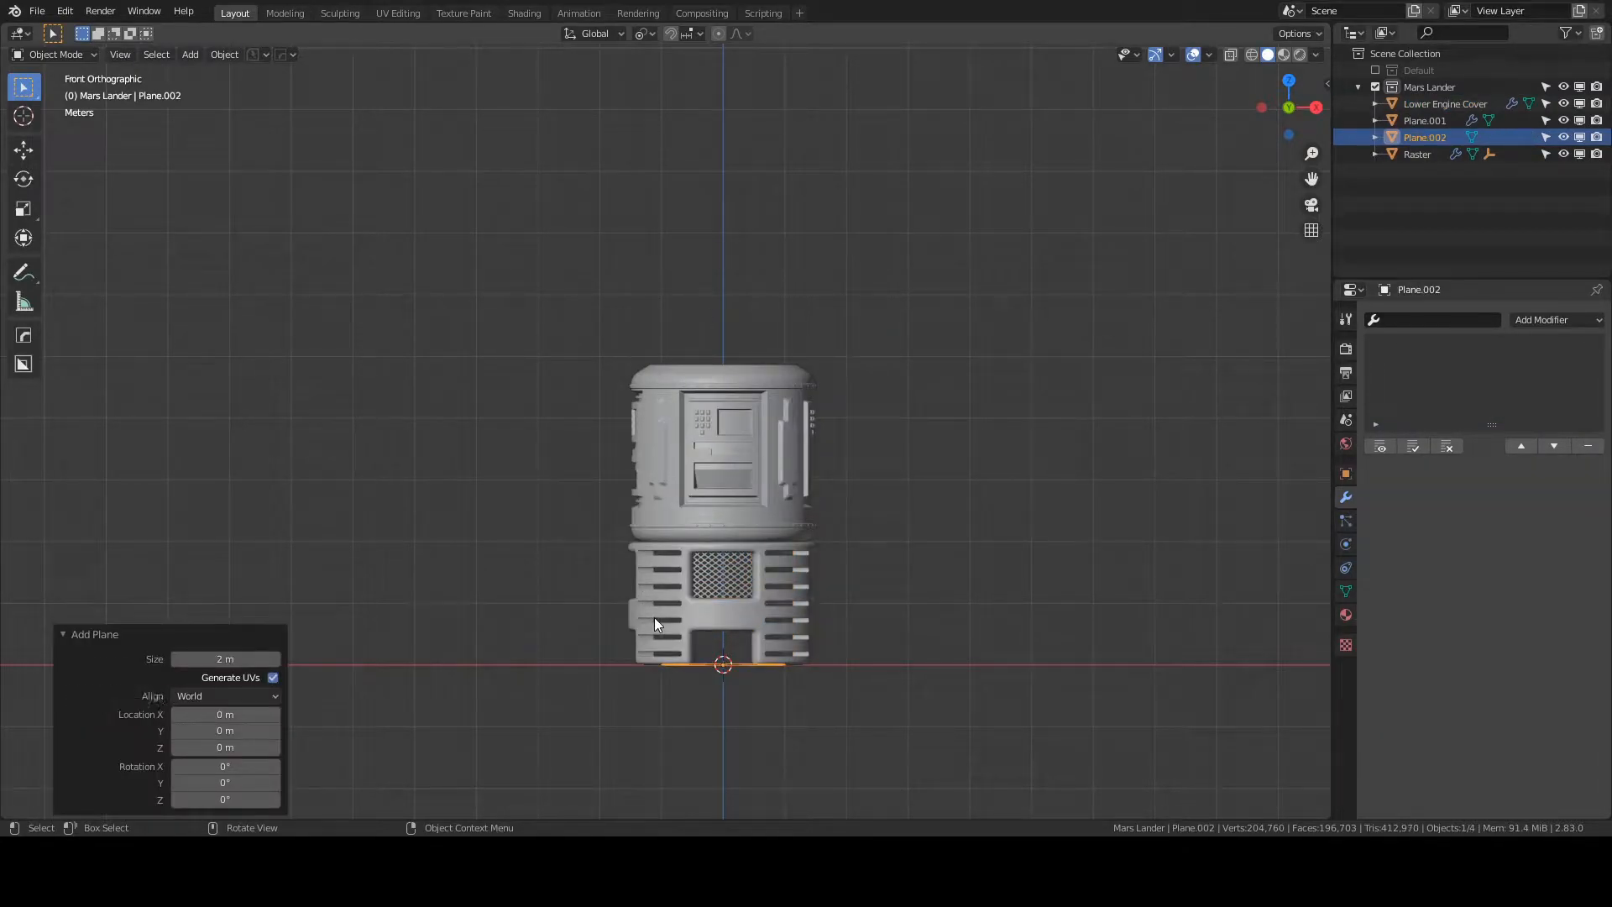
pyautogui.press('r')
pyautogui.press('x')
pyautogui.press('9')
pyautogui.press('0')
pyautogui.press('Return')
# - Move the upright plane about 5.81 m up along Z, above the lander's body
pyautogui.press('g')
pyautogui.press('z')
pyautogui.click(668, 319)
# - Dice the plane along X into 21 segments with the Knife Project method
pyautogui.moveTo(668, 320); pyautogui.dragTo(736, 469, button='middle')
pyautogui.scroll(3, 738, 302)
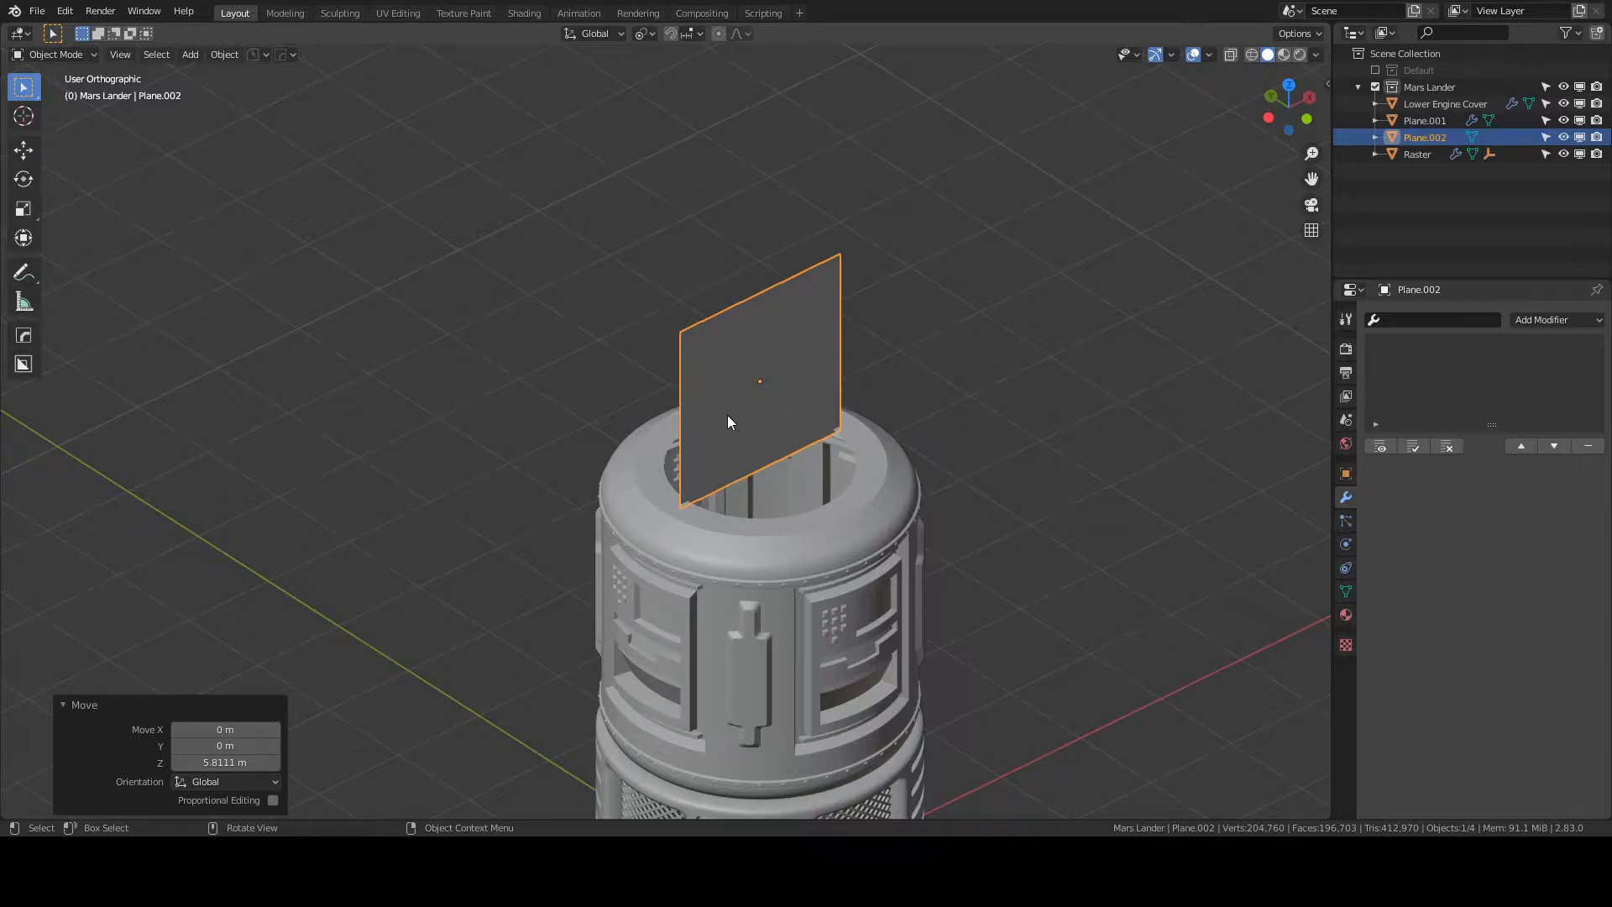
pyautogui.press('q')
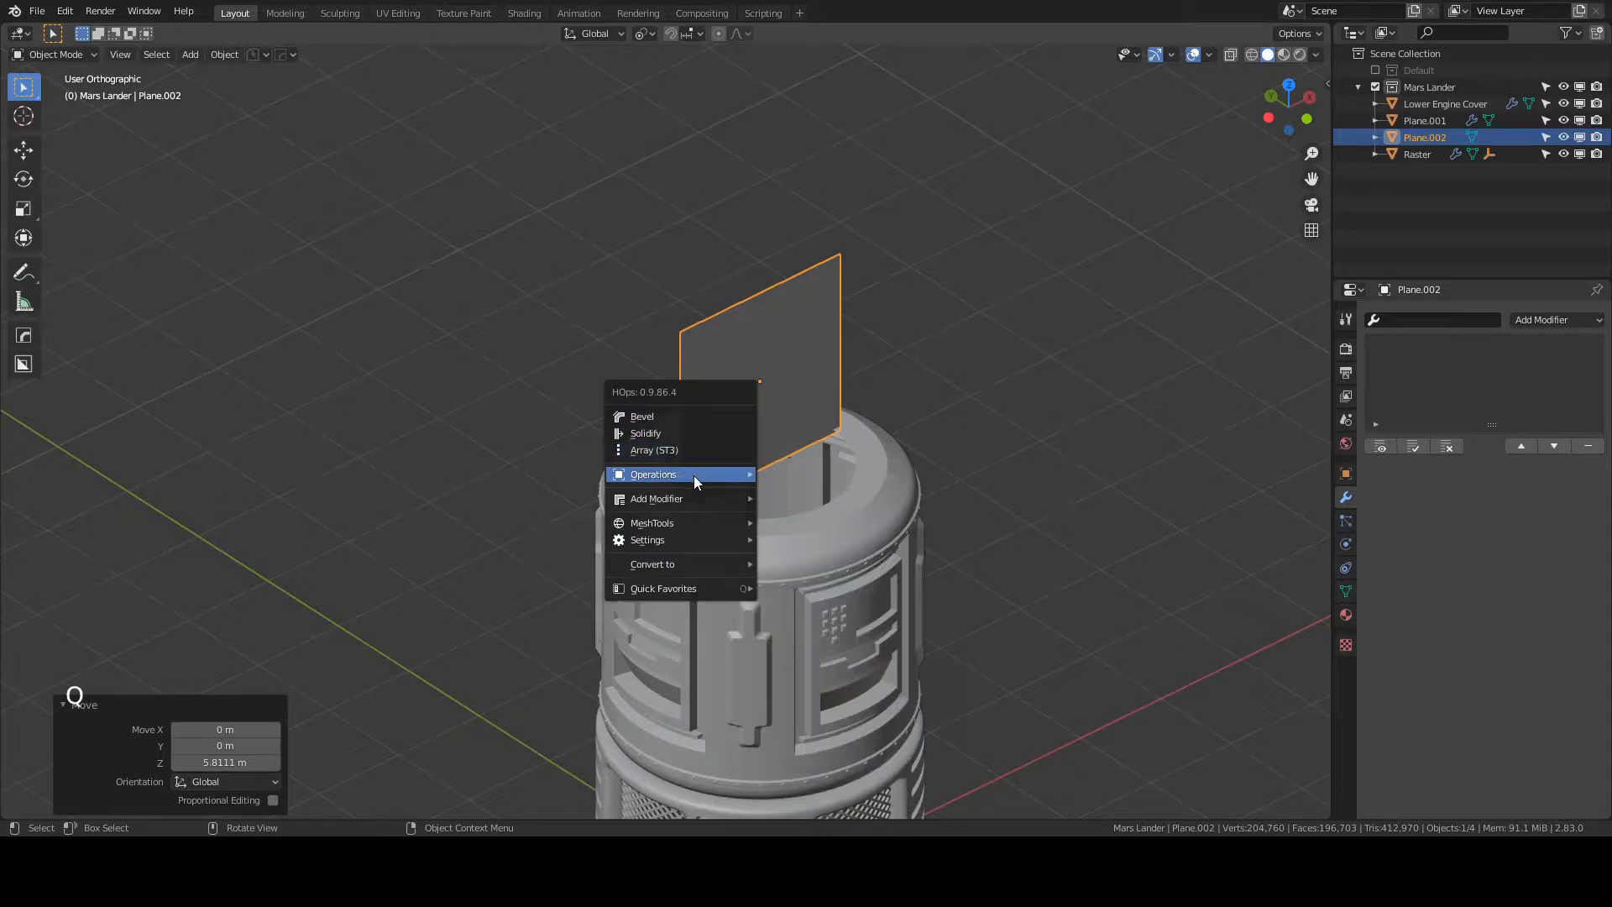
pyautogui.moveTo(682, 525)
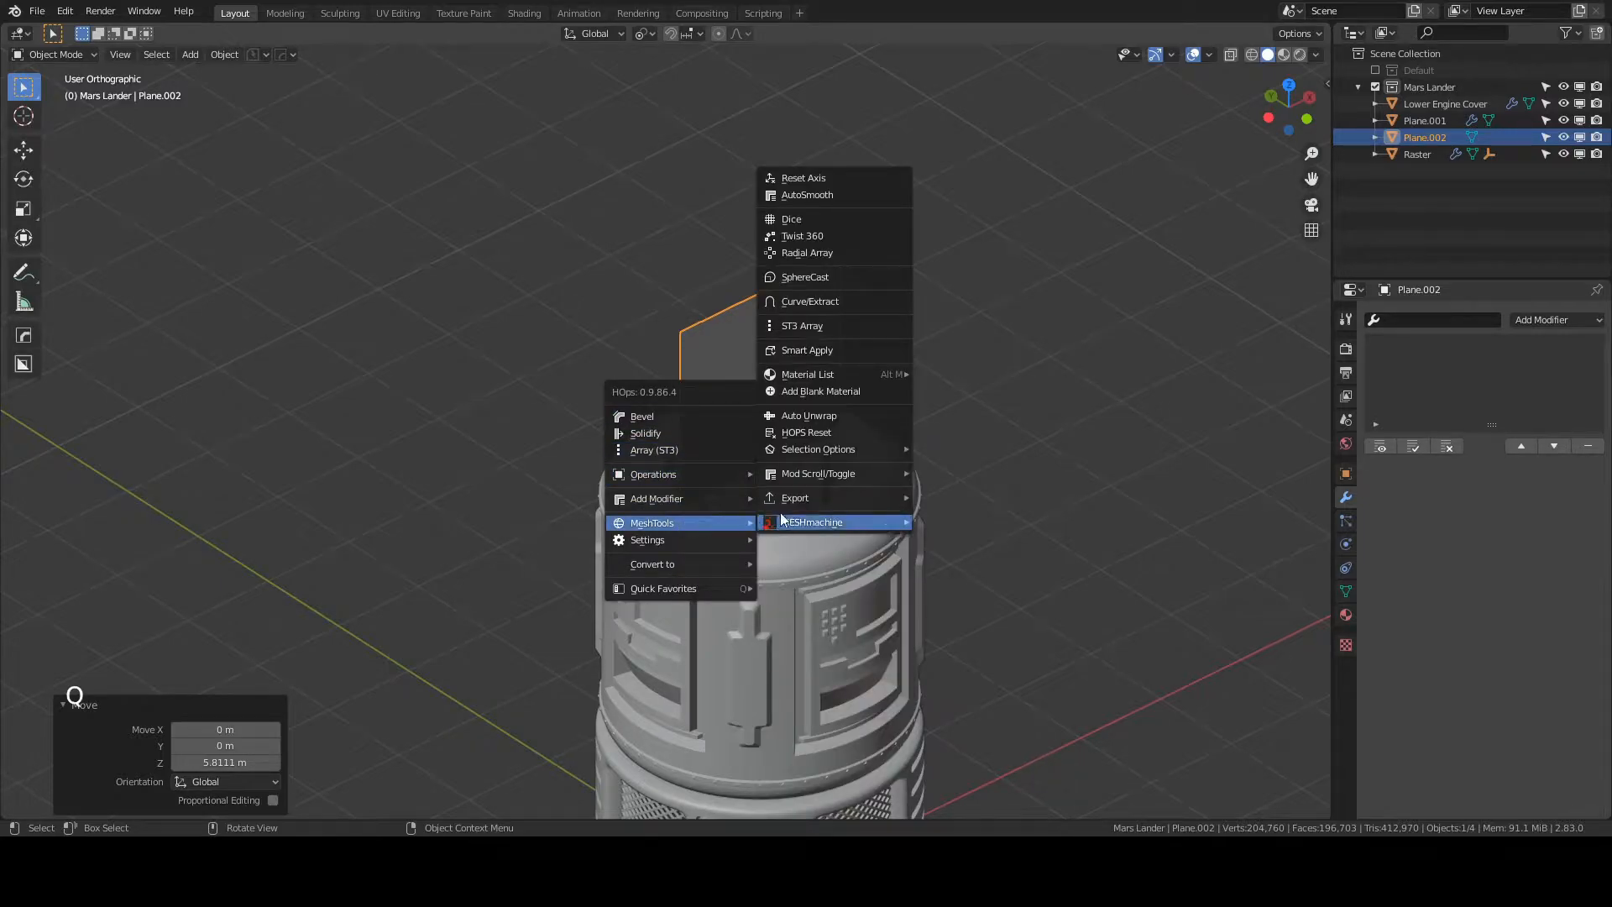
pyautogui.click(783, 221)
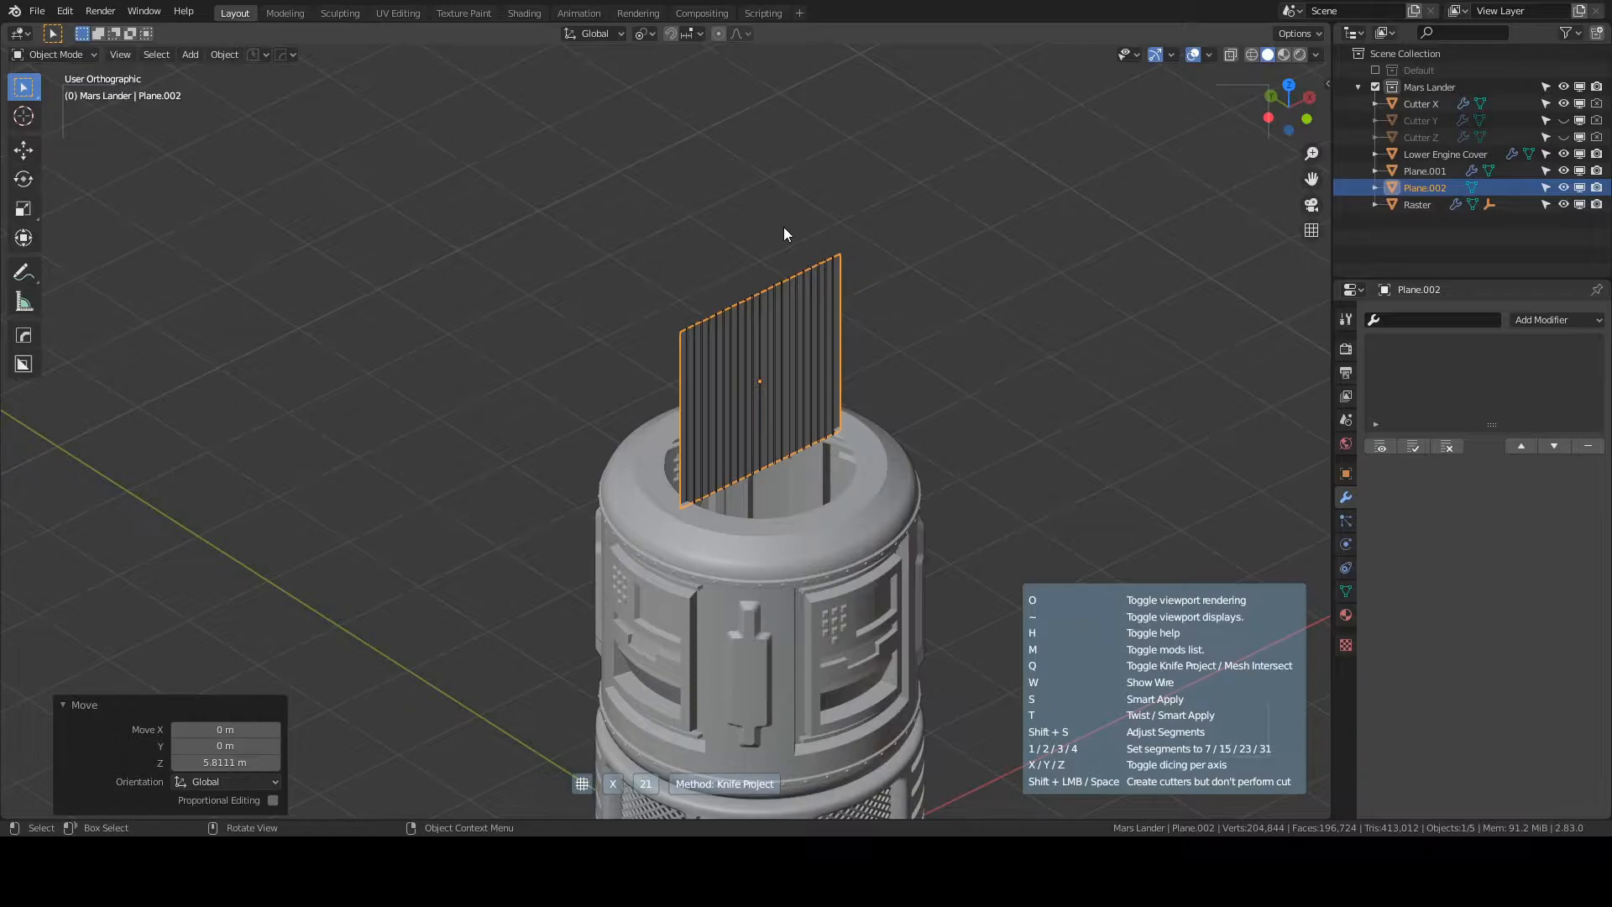
pyautogui.click(783, 226)
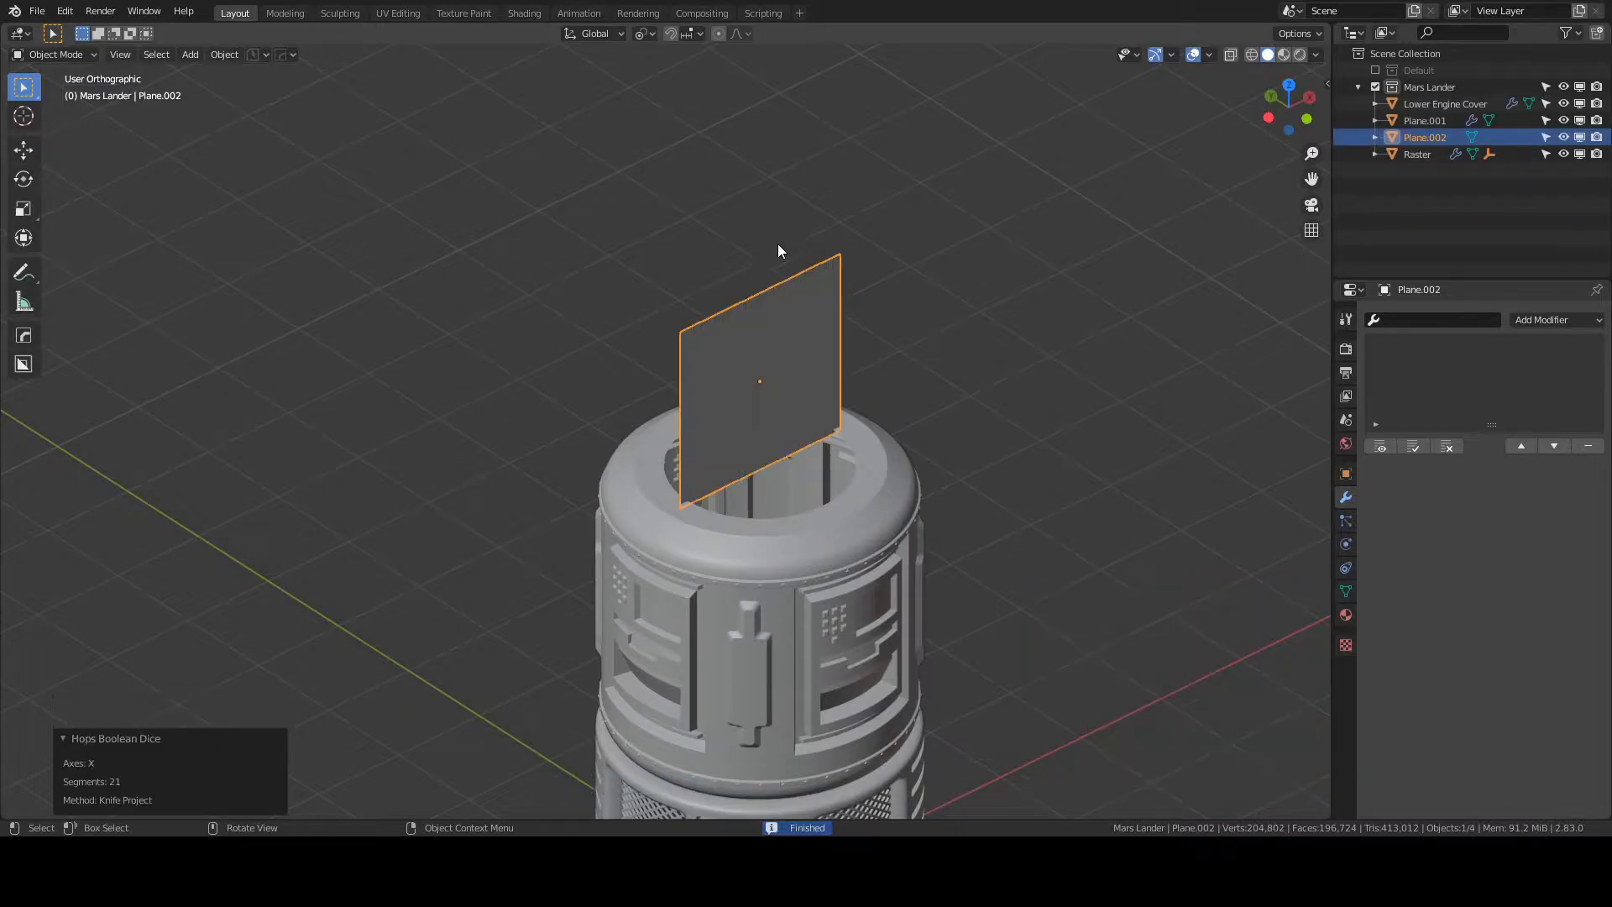
pyautogui.press('q')
pyautogui.moveTo(777, 447)
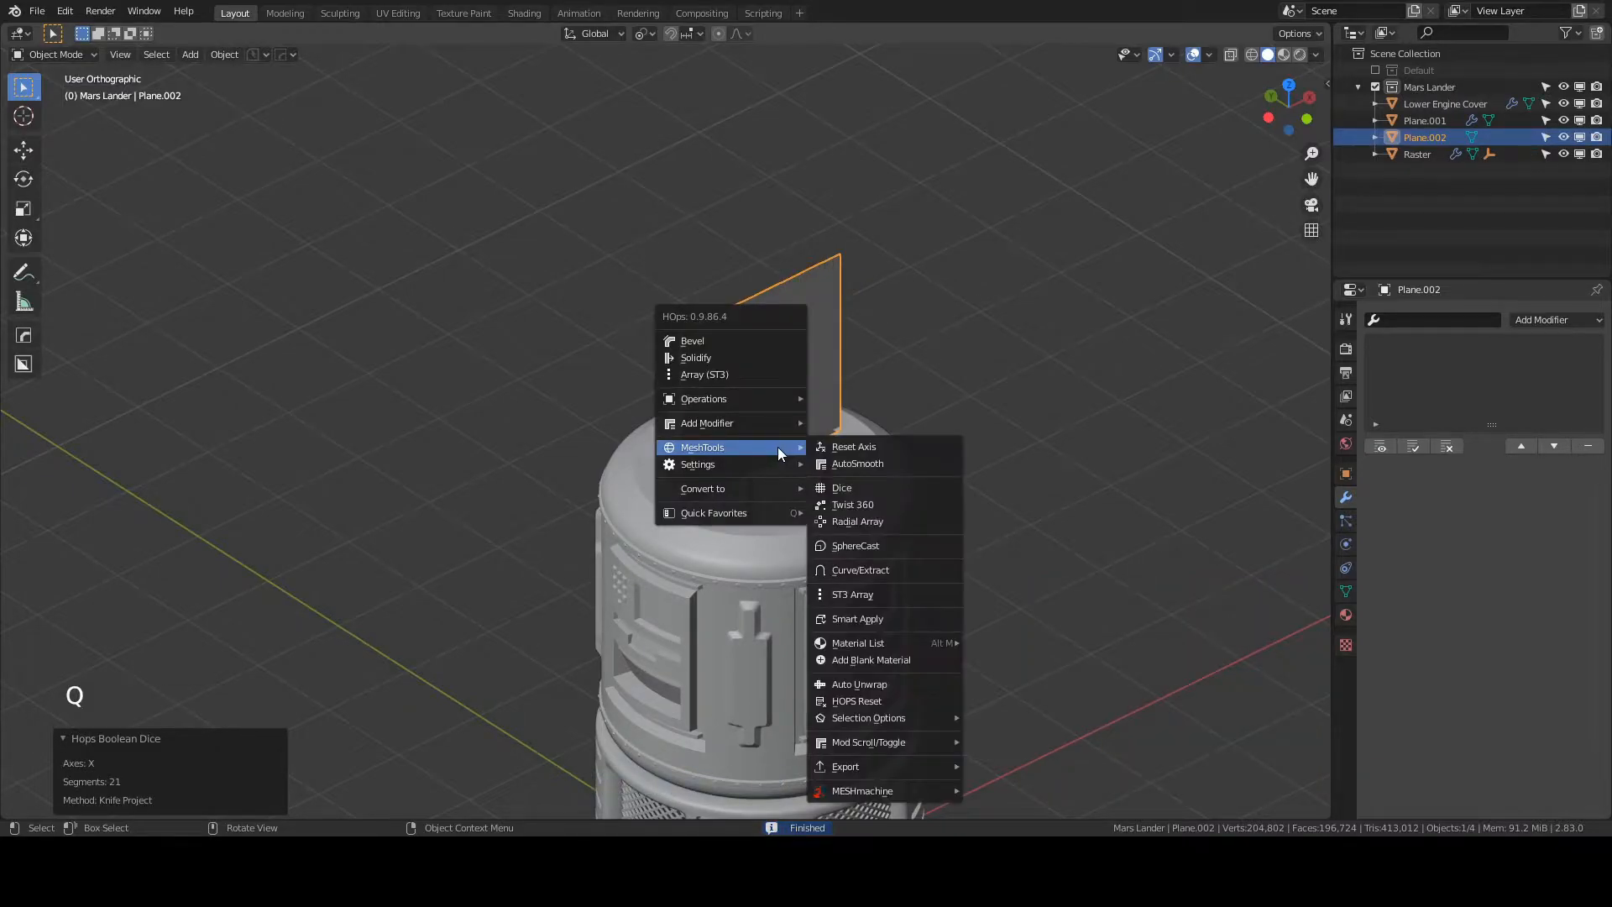
pyautogui.click(851, 505)
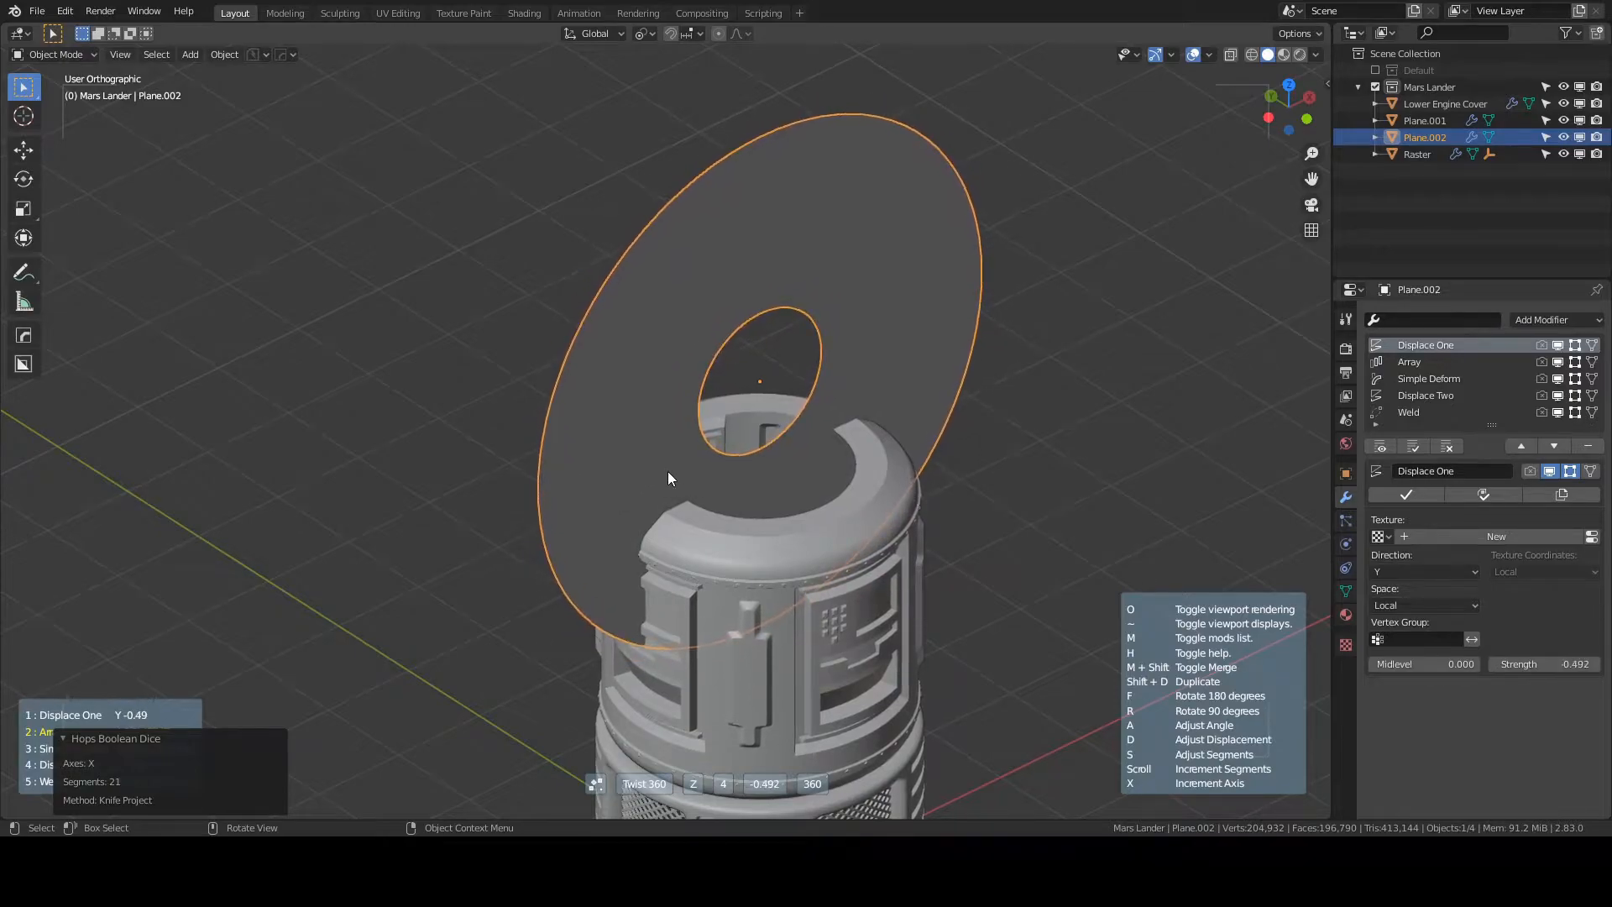
pyautogui.press('Escape')
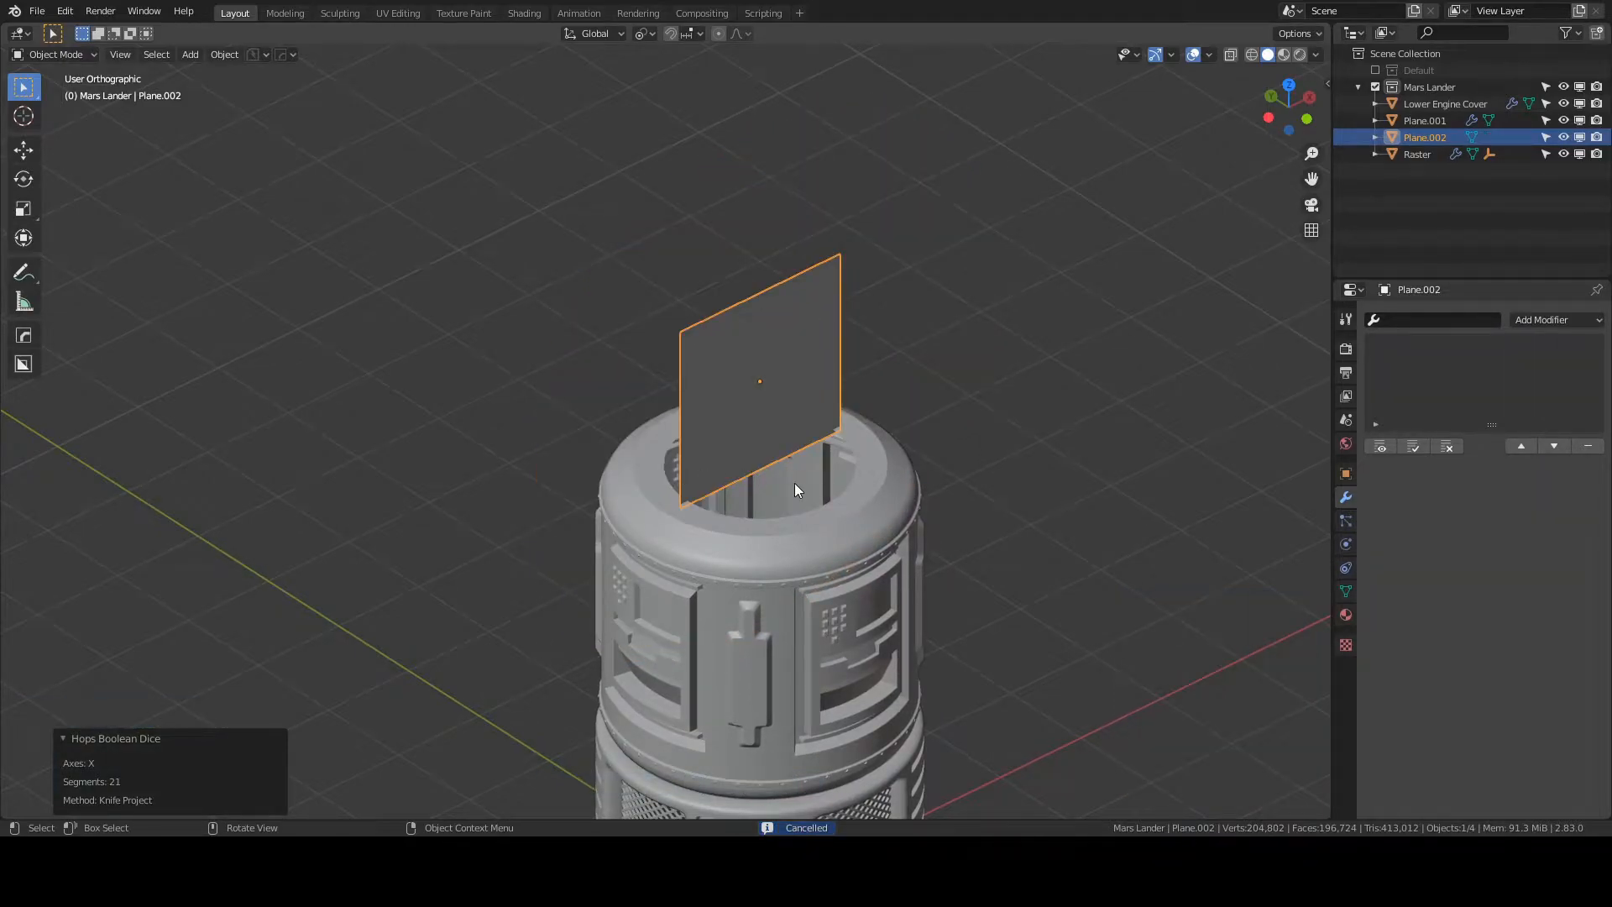
# - Apply the diced plane's rotation
pyautogui.press('n')
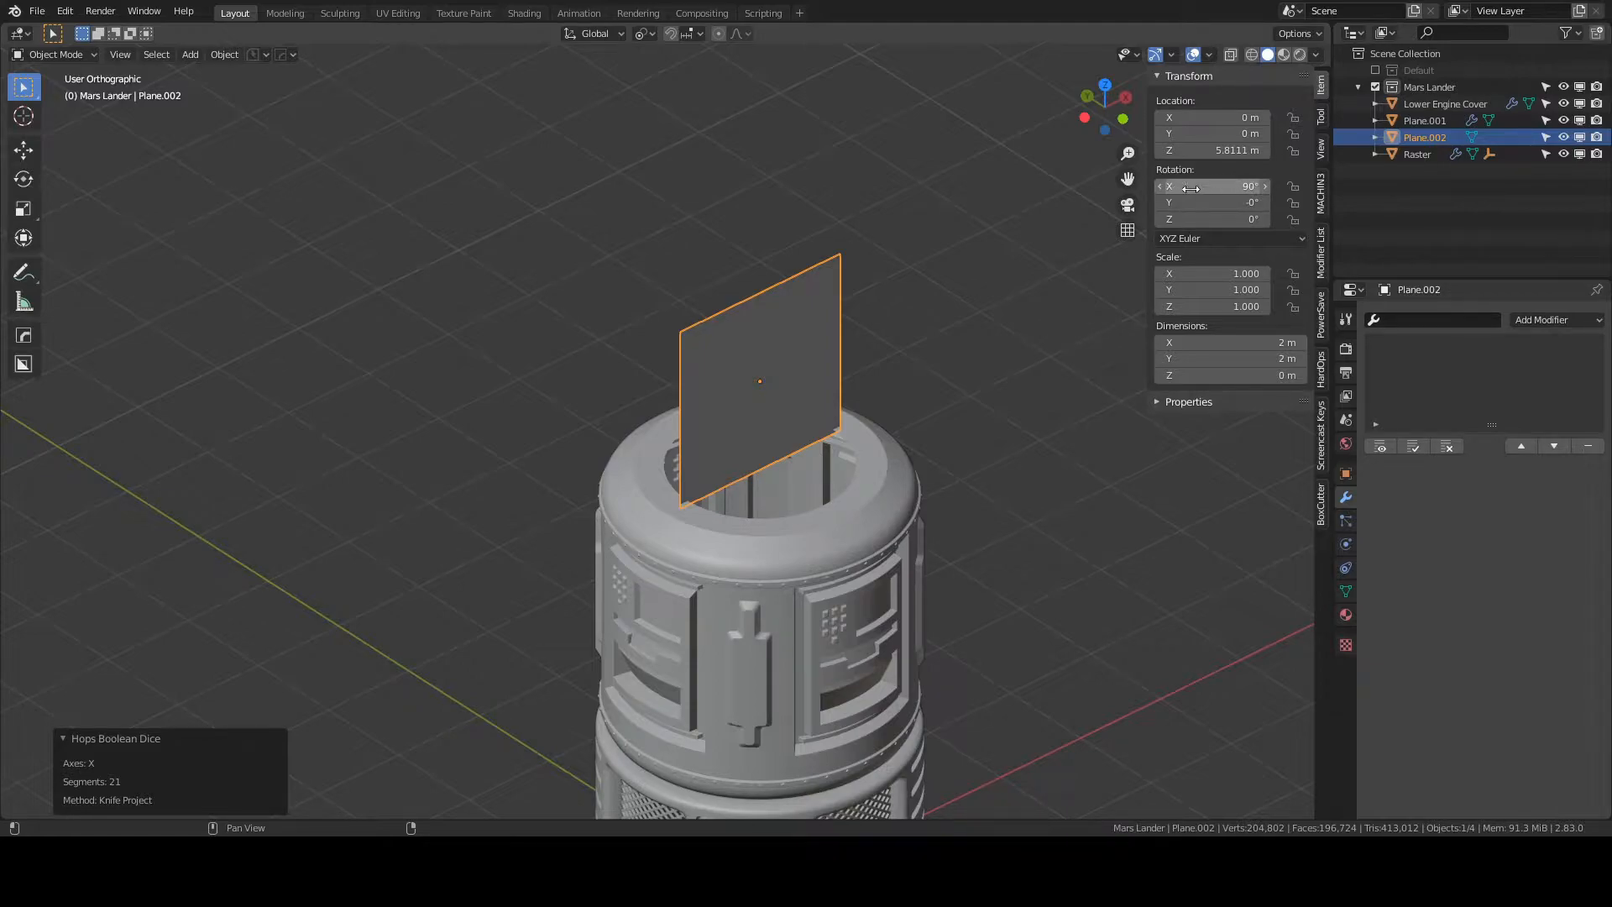
pyautogui.press('n')
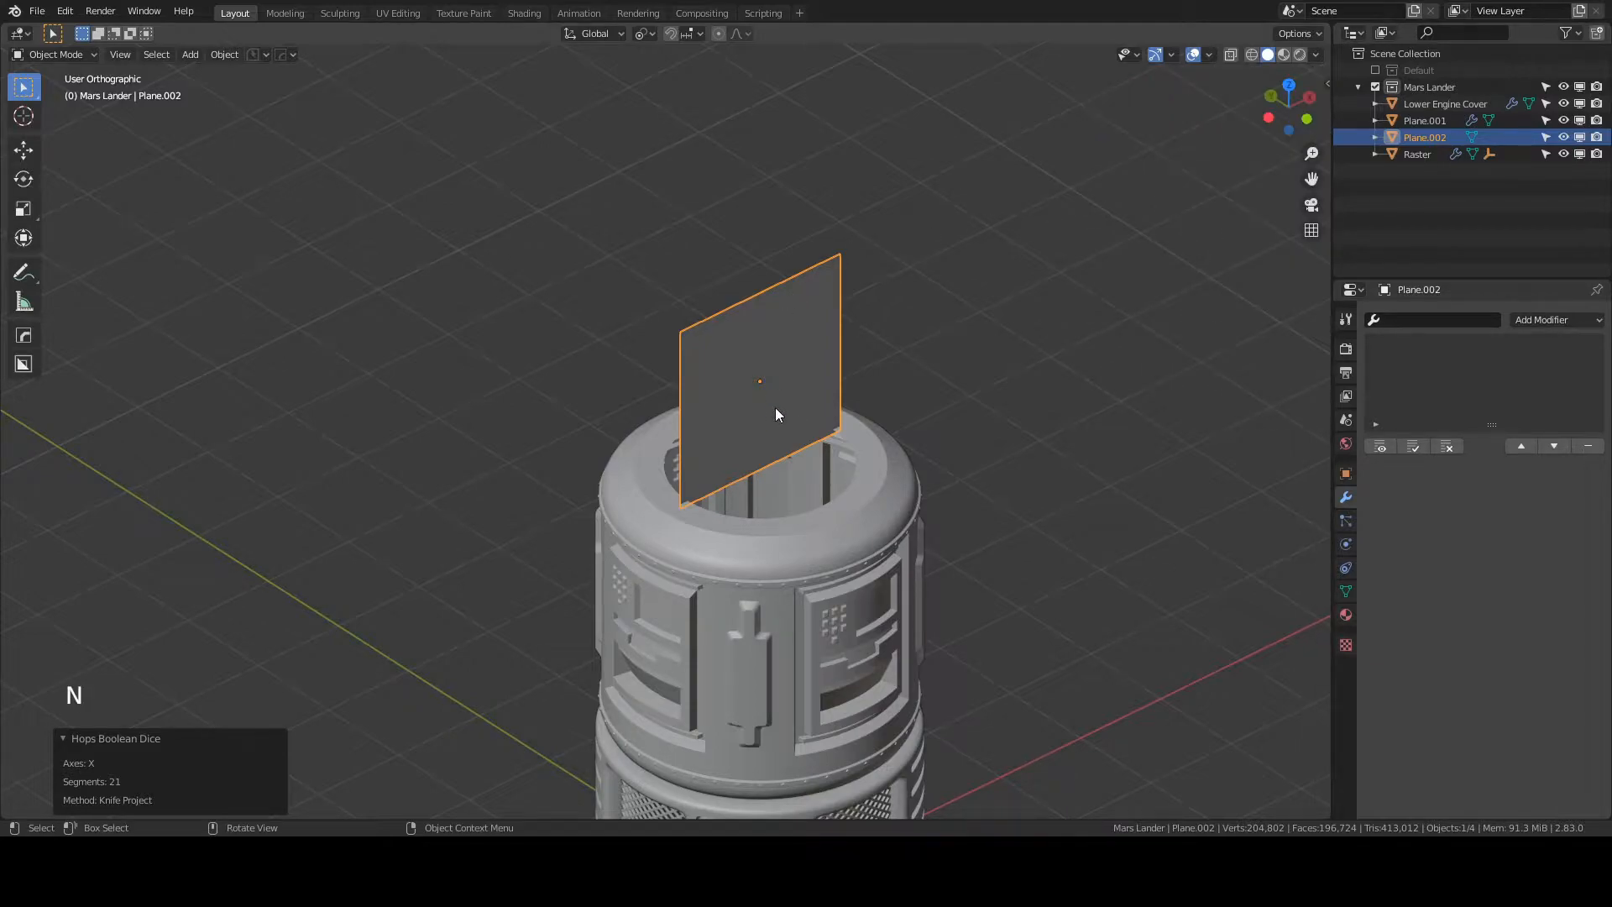
pyautogui.hotkey('ctrl', 'a')
pyautogui.click(774, 407)
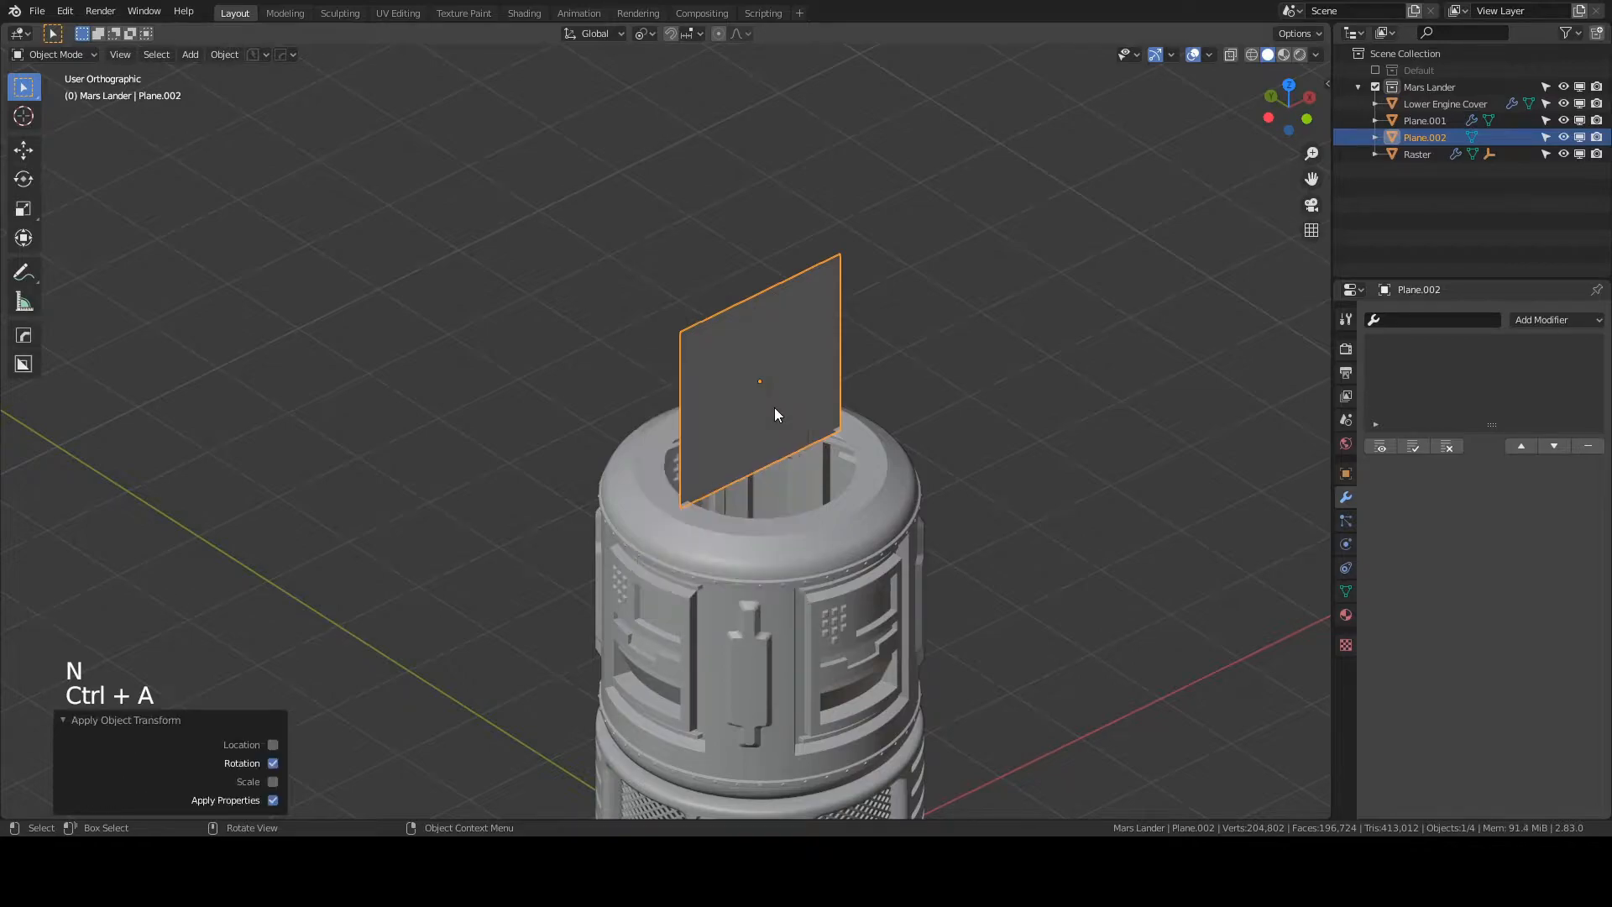
# - Bend the plane into a cylinder with Twist 360 about Z, using 4 segments and a displacement of about 0.158, and sharpen it
pyautogui.press('q')
pyautogui.moveTo(774, 406)
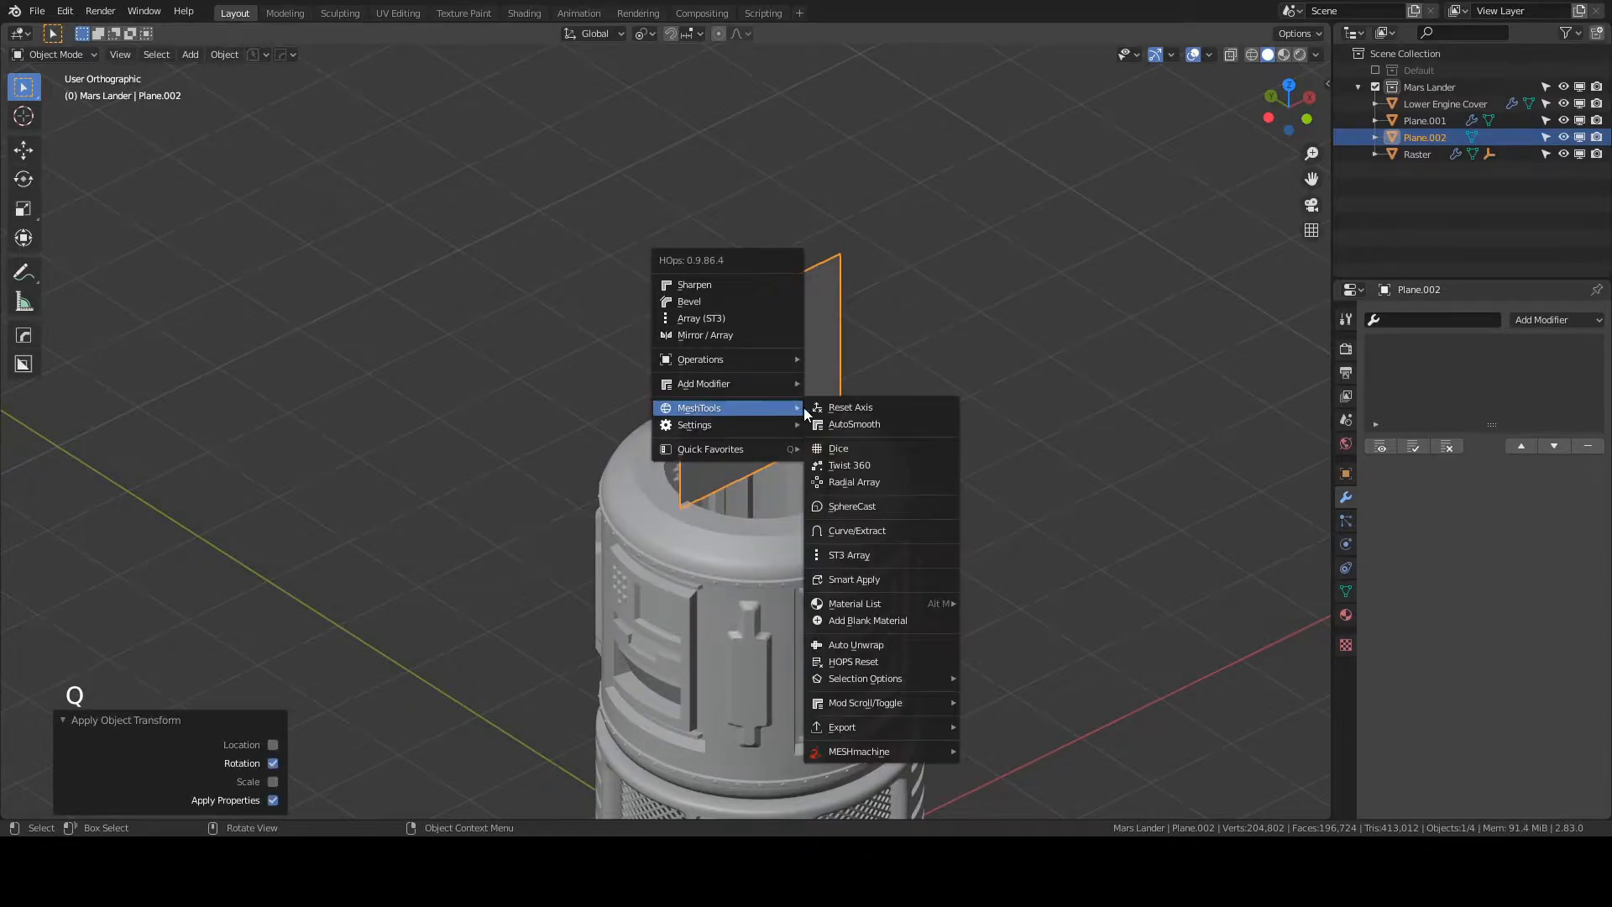
pyautogui.click(854, 465)
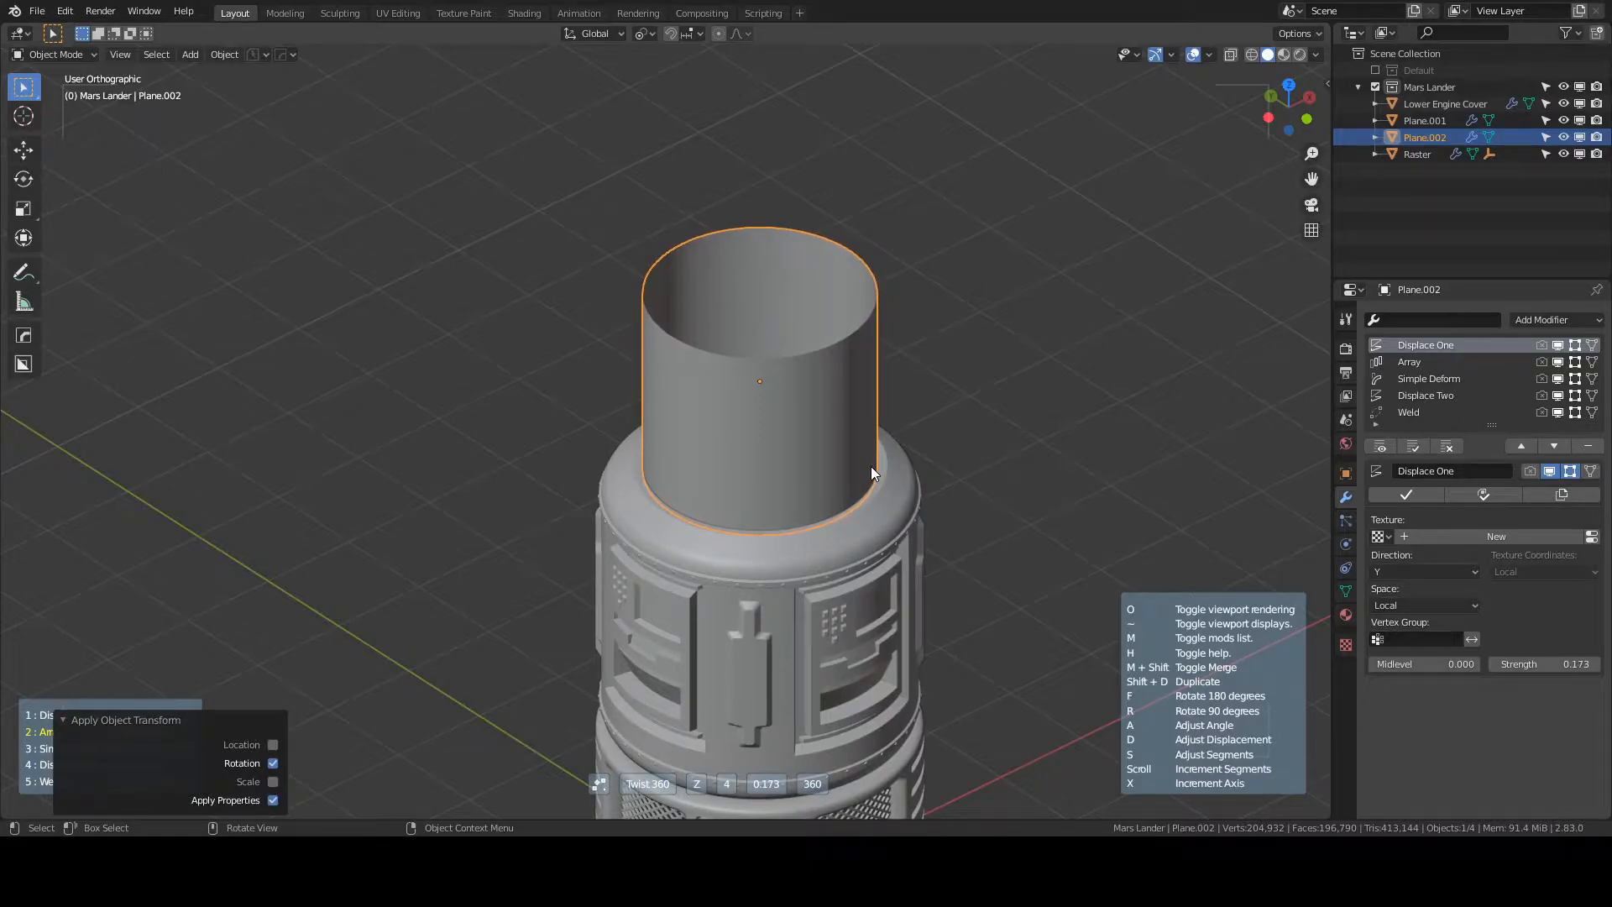
pyautogui.scroll(-1, 870, 467)
pyautogui.scroll(1, 871, 467)
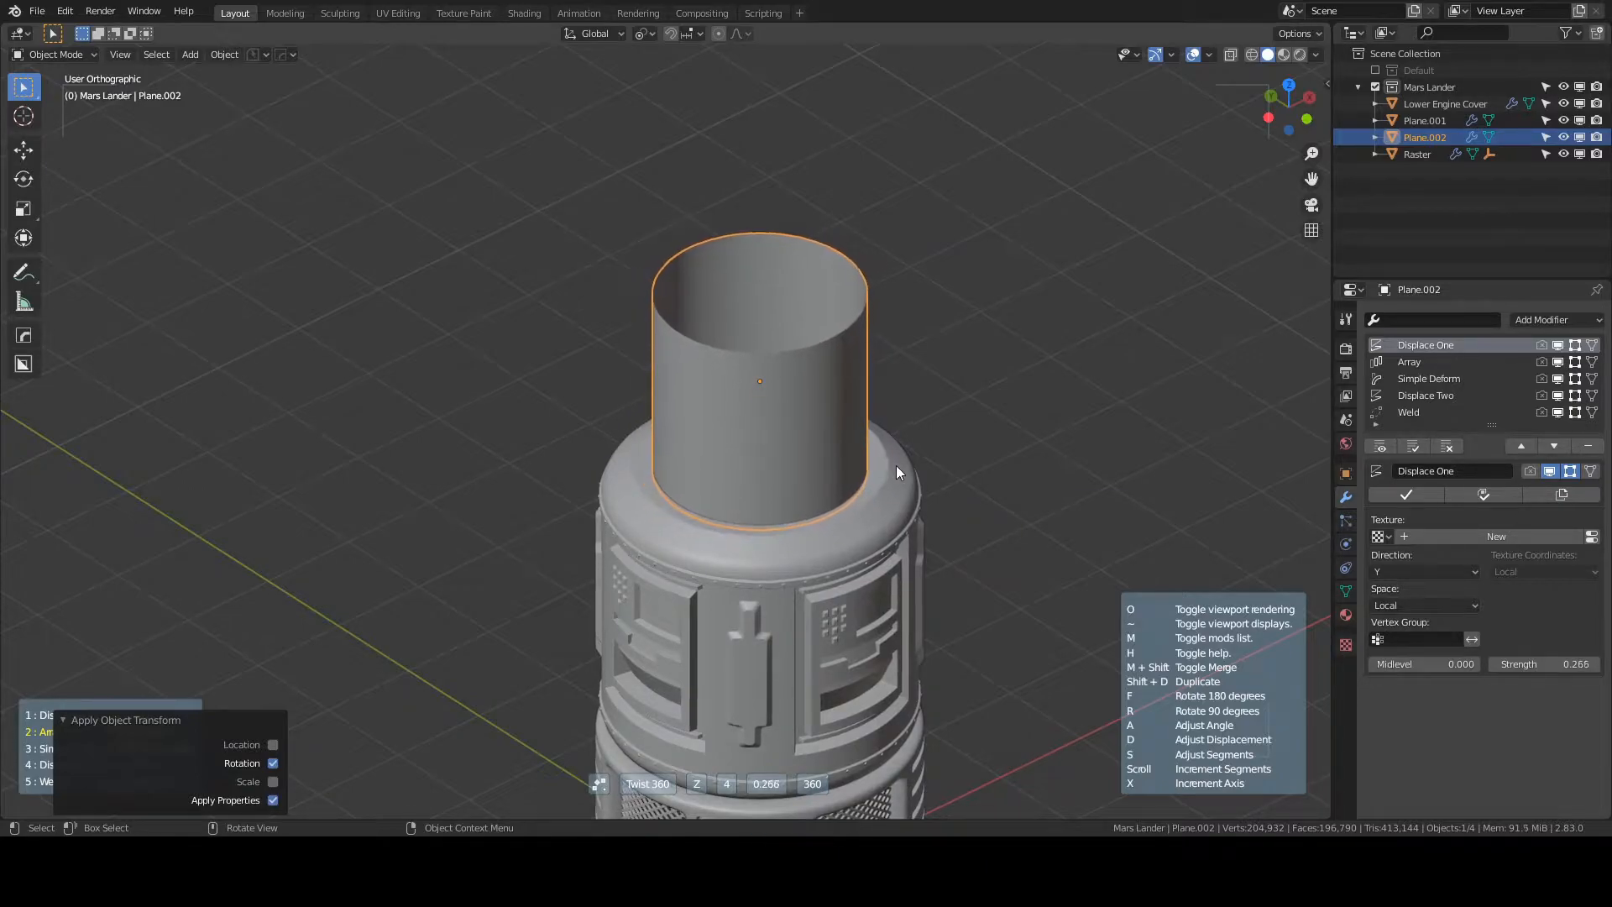
pyautogui.click(848, 472)
pyautogui.press('q')
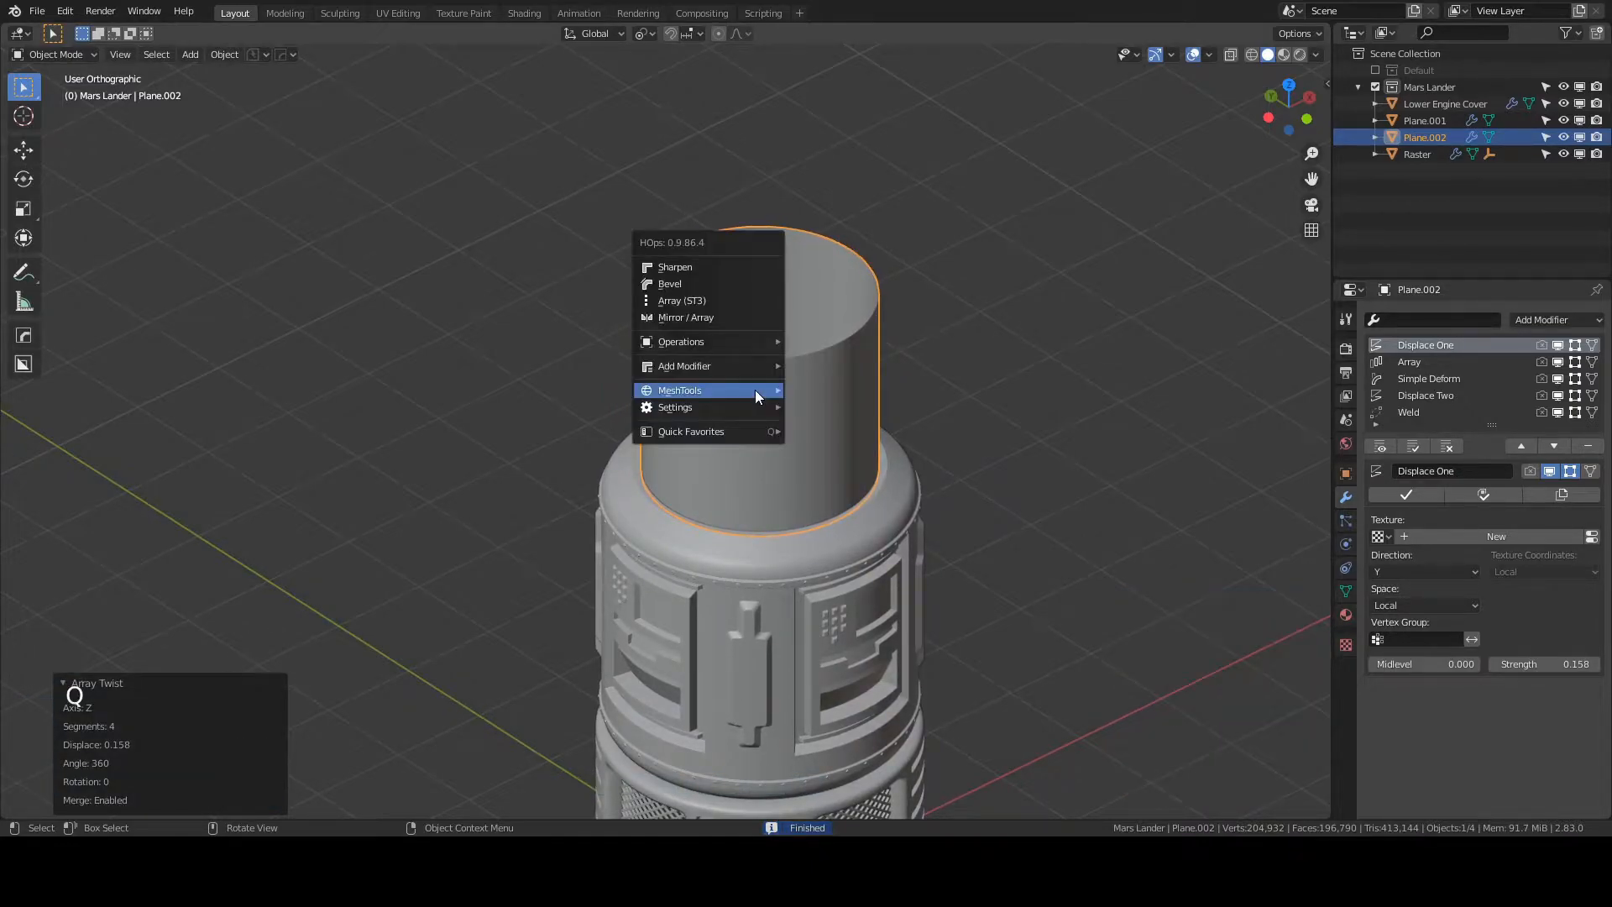
pyautogui.click(683, 267)
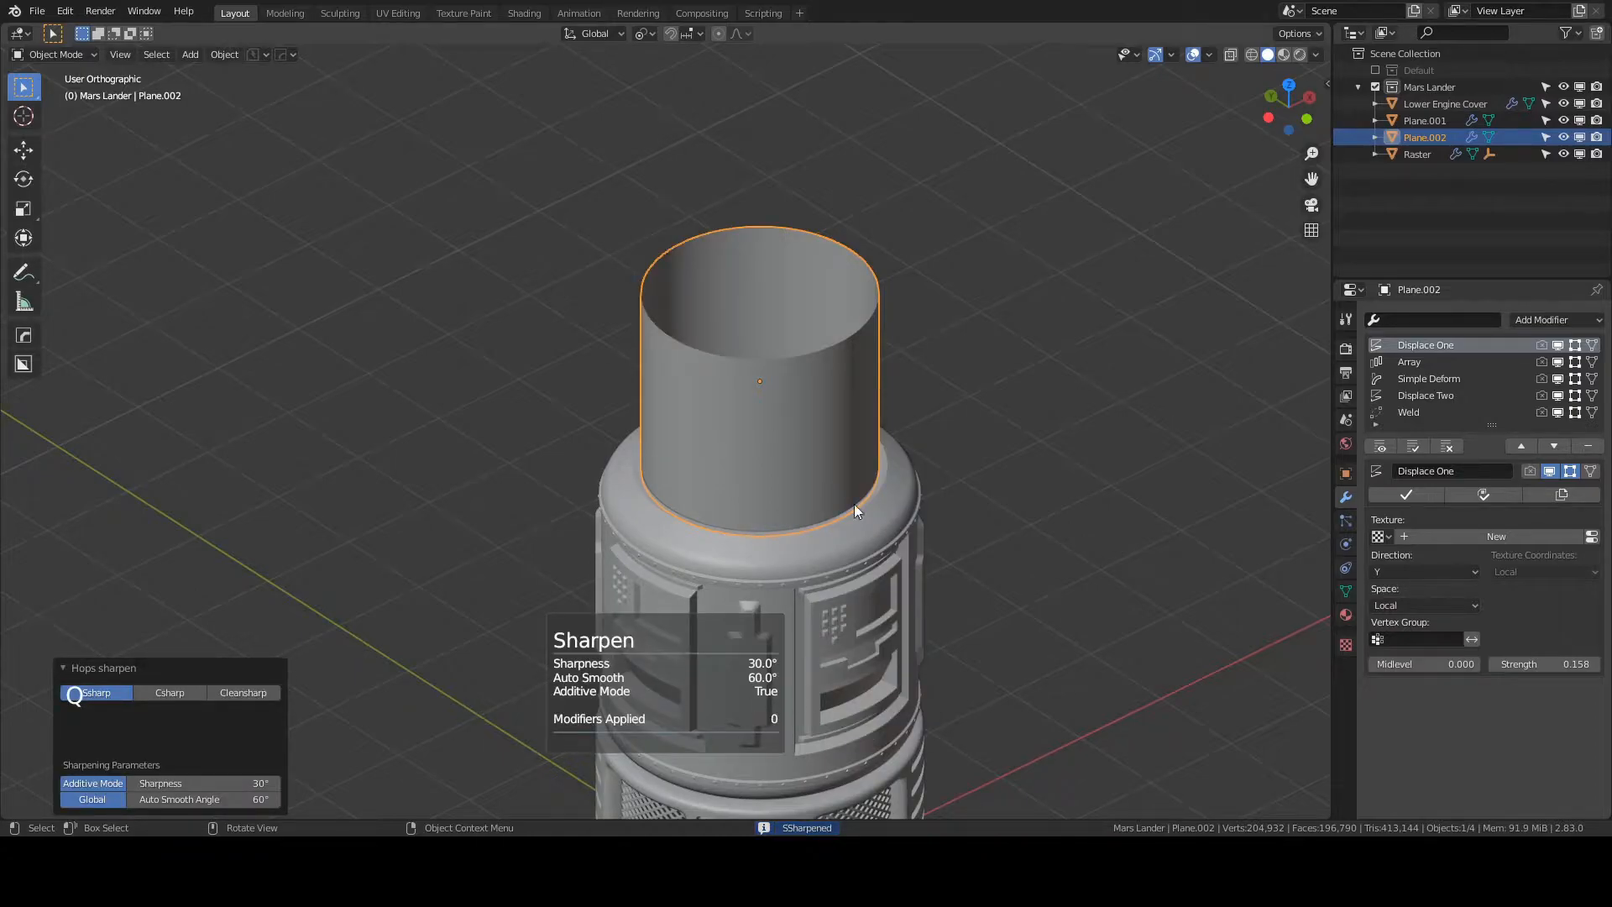
# - Hide all modifiers on the cylinder and open its flat base mesh for editing in front view
pyautogui.moveTo(769, 472); pyautogui.dragTo(809, 522, button='middle')
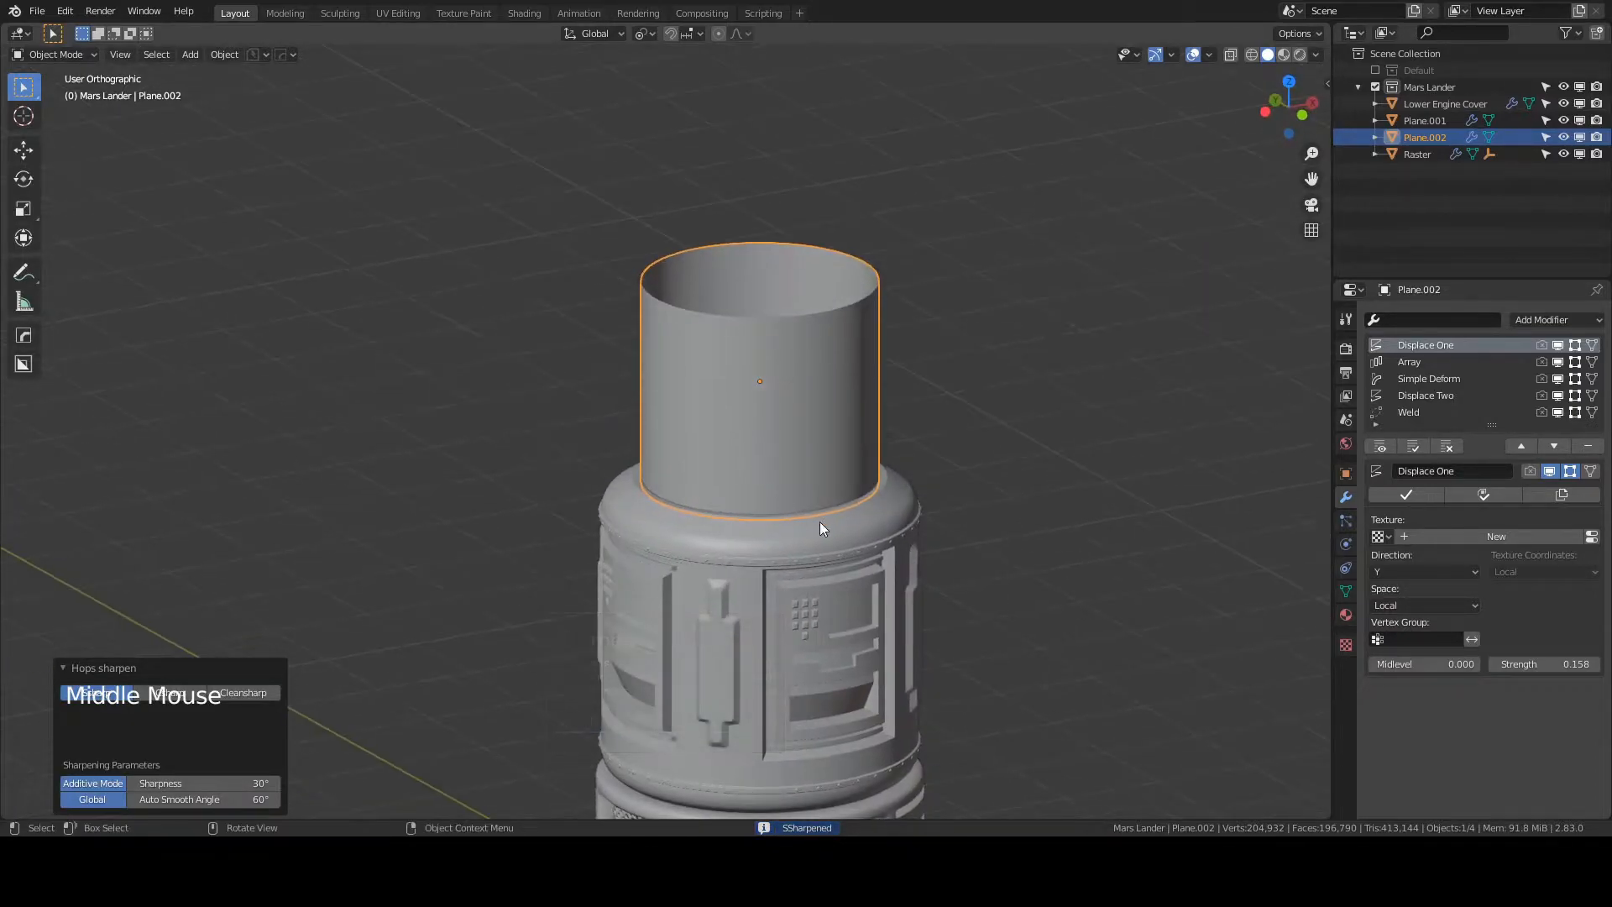
pyautogui.press('KP_1')
pyautogui.scroll(1, 718, 399)
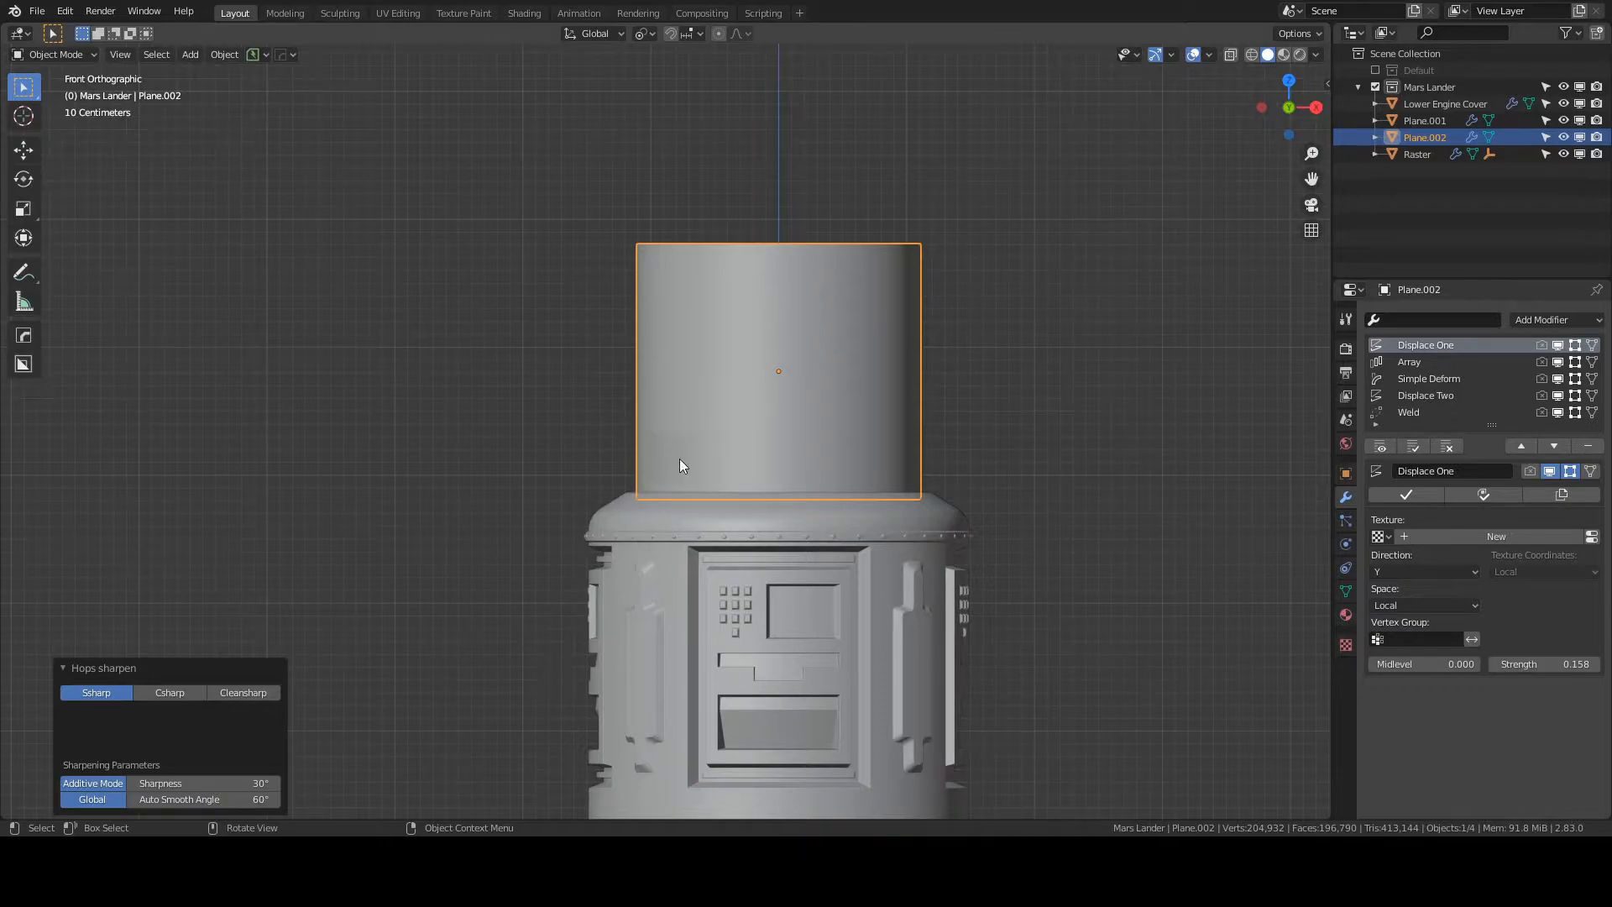
pyautogui.click(1381, 446)
pyautogui.press('Tab')
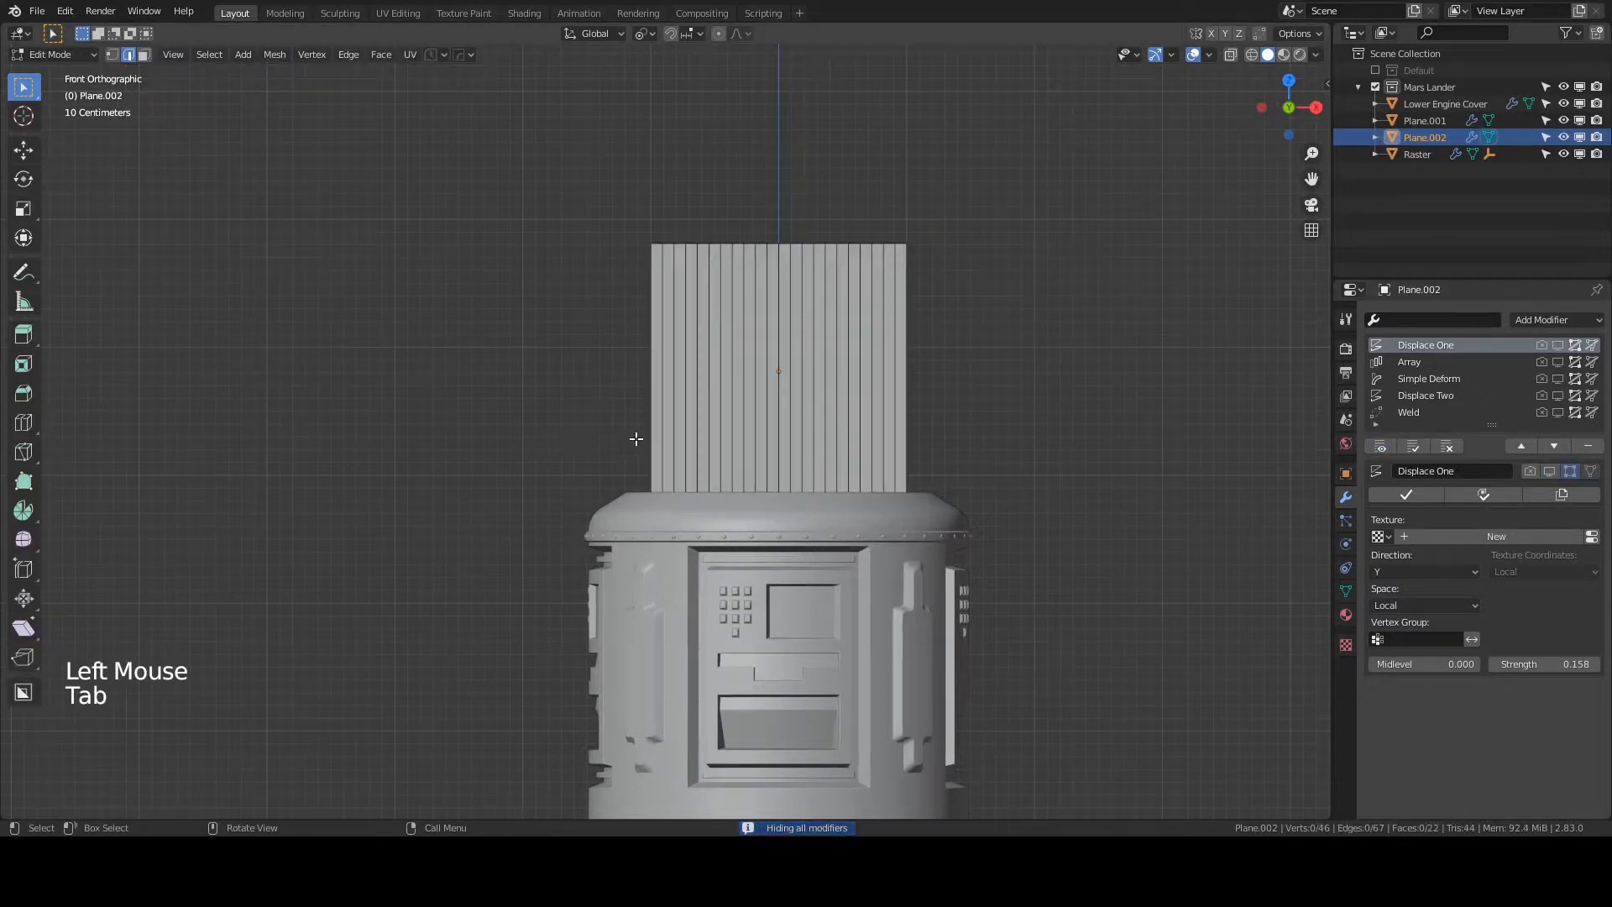
# - Add two horizontal loop cuts across the plane, one near the bottom (factor 0.691) and one near mid-height (factor -0.140)
pyautogui.hotkey('ctrl', 'r')
pyautogui.click(673, 439)
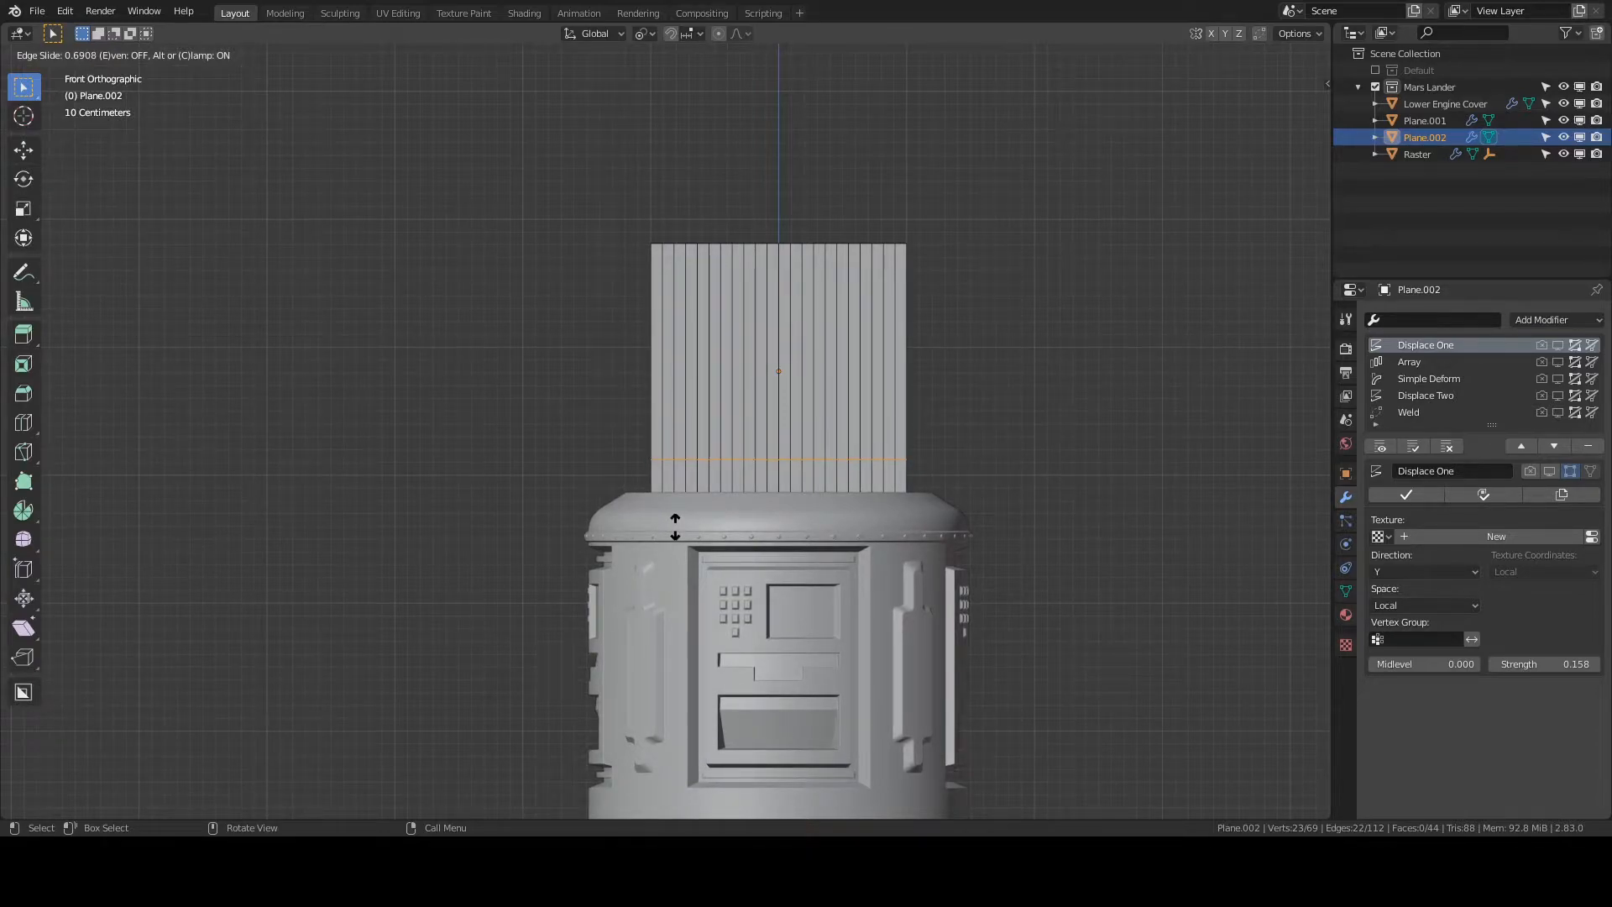
pyautogui.click(675, 526)
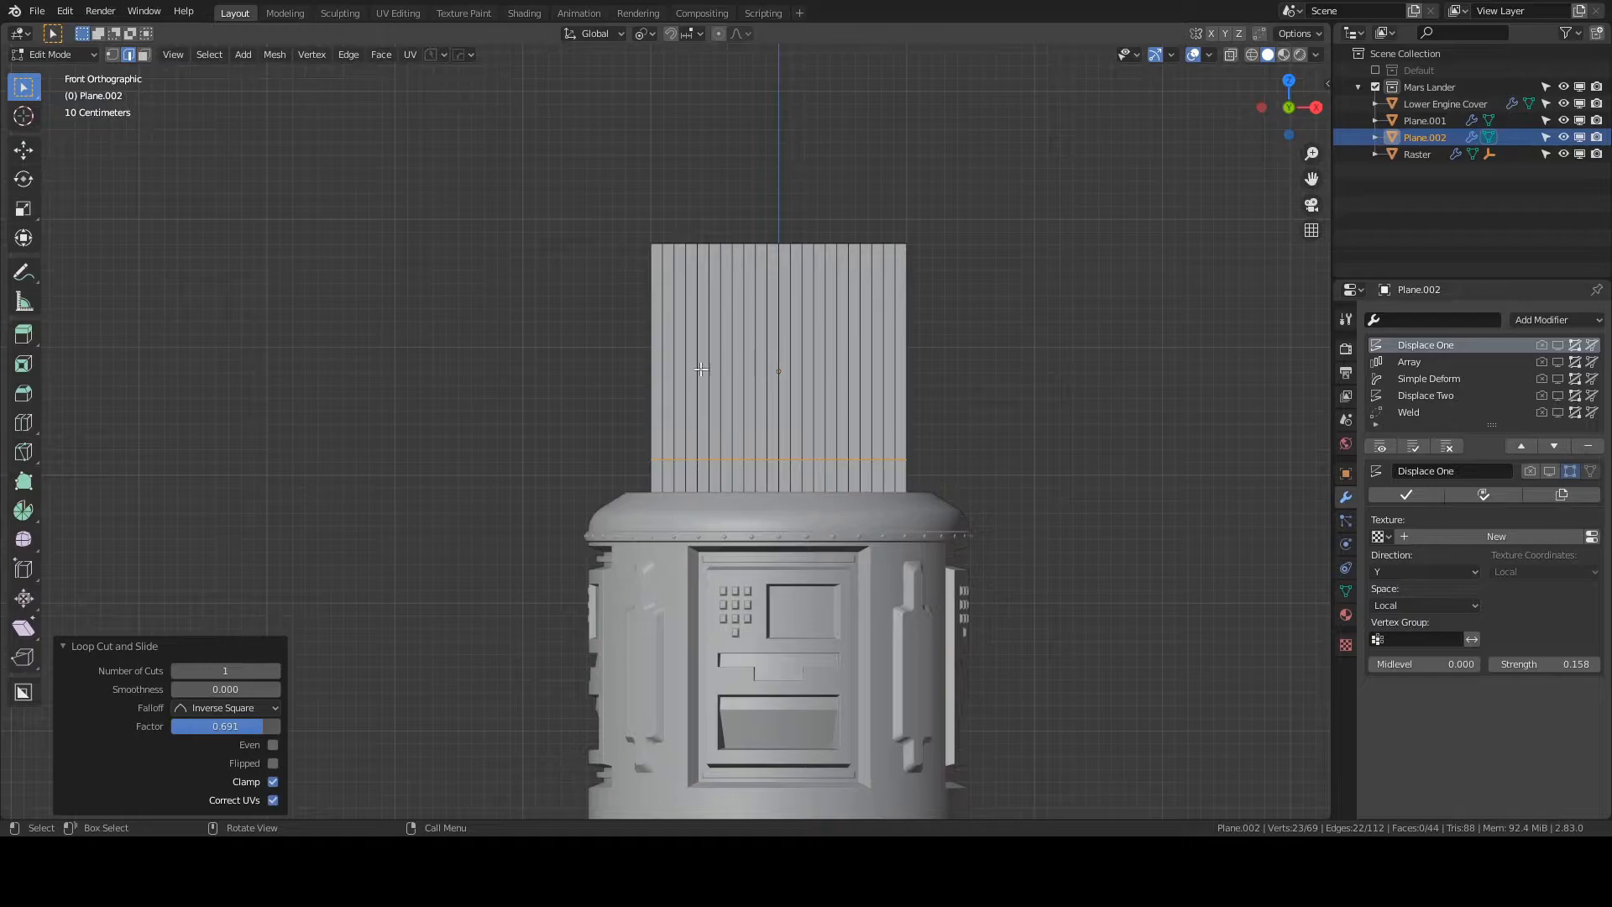
pyautogui.hotkey('ctrl', 'r')
pyautogui.click(647, 359)
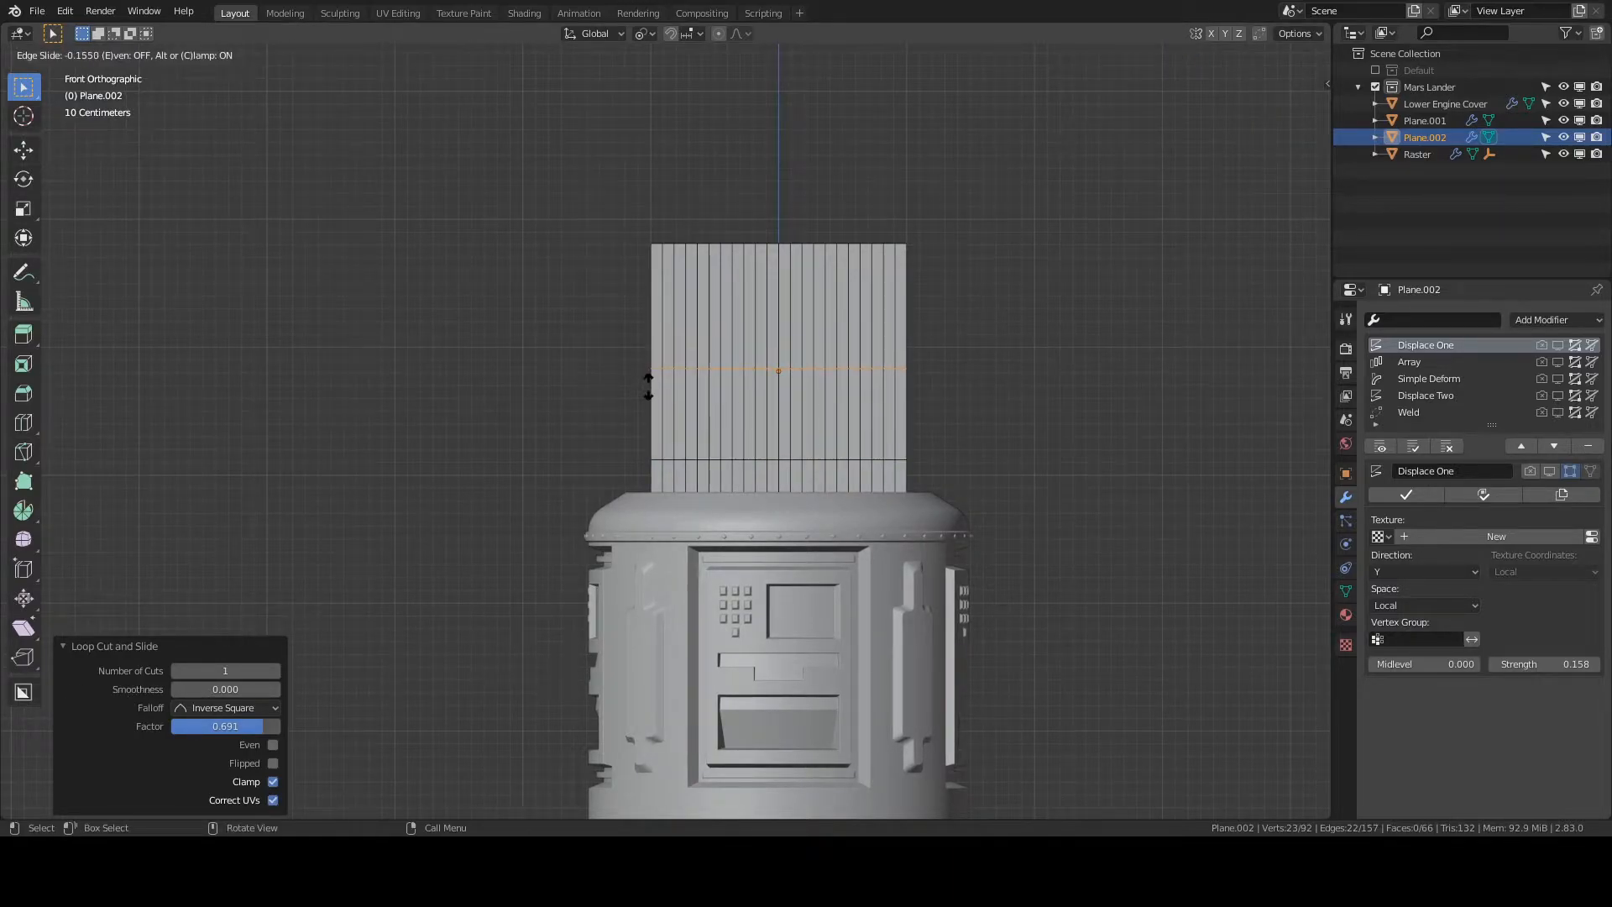
pyautogui.click(647, 386)
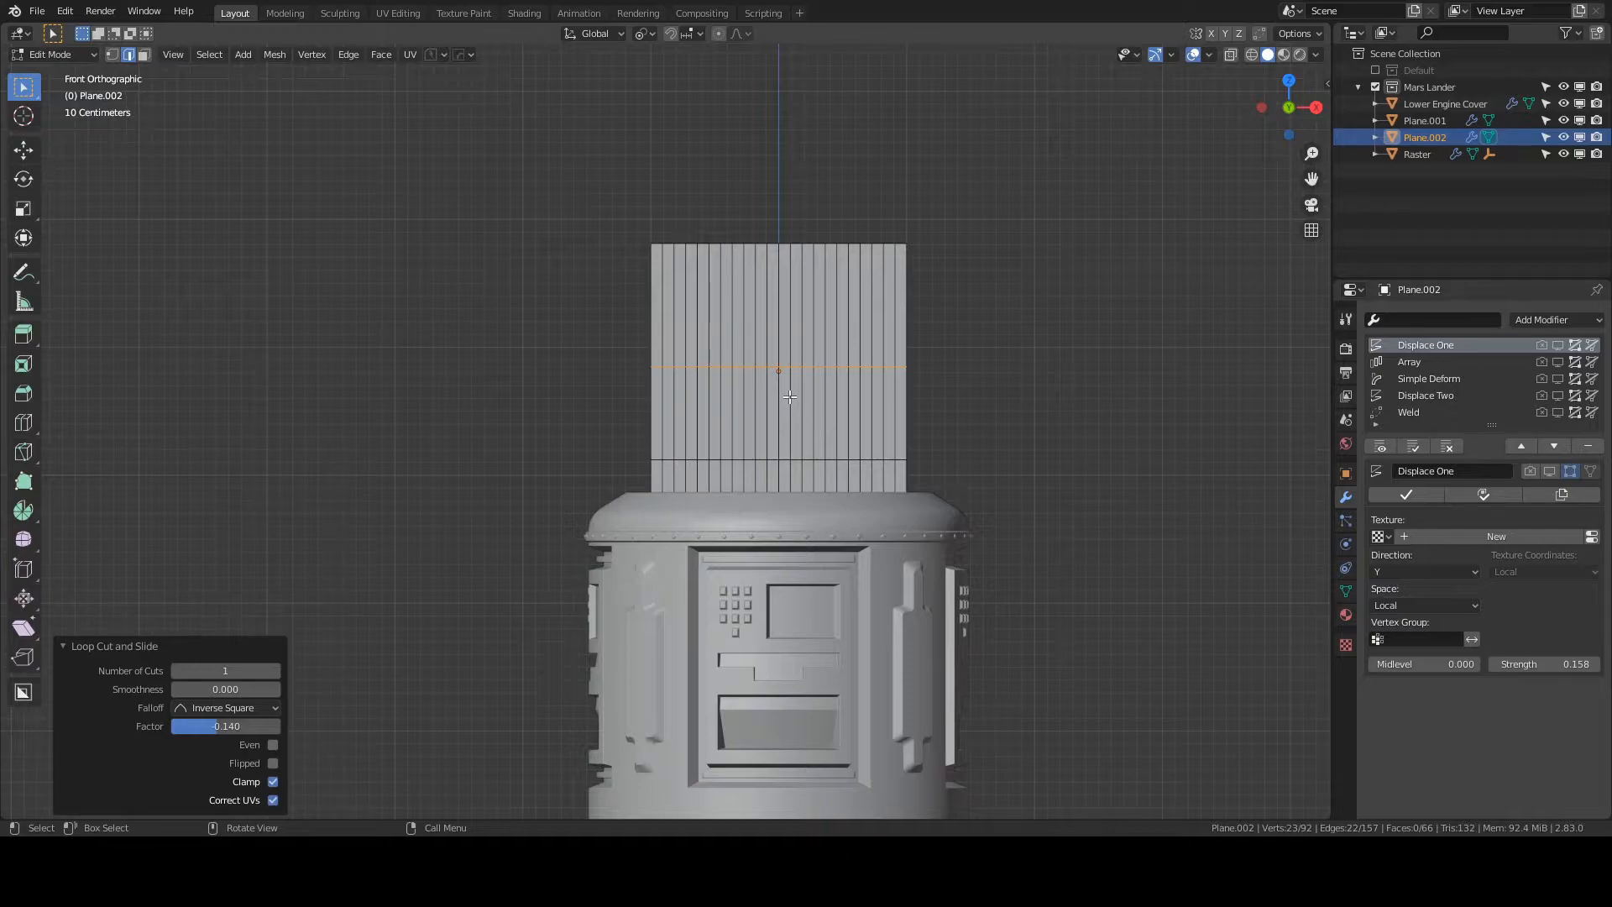
# - Add seven evenly spaced, unslid loop cuts between the two horizontal edge loops
pyautogui.hotkey('ctrl', 'r')
pyautogui.scroll(5, 790, 411)
pyautogui.scroll(1, 787, 422)
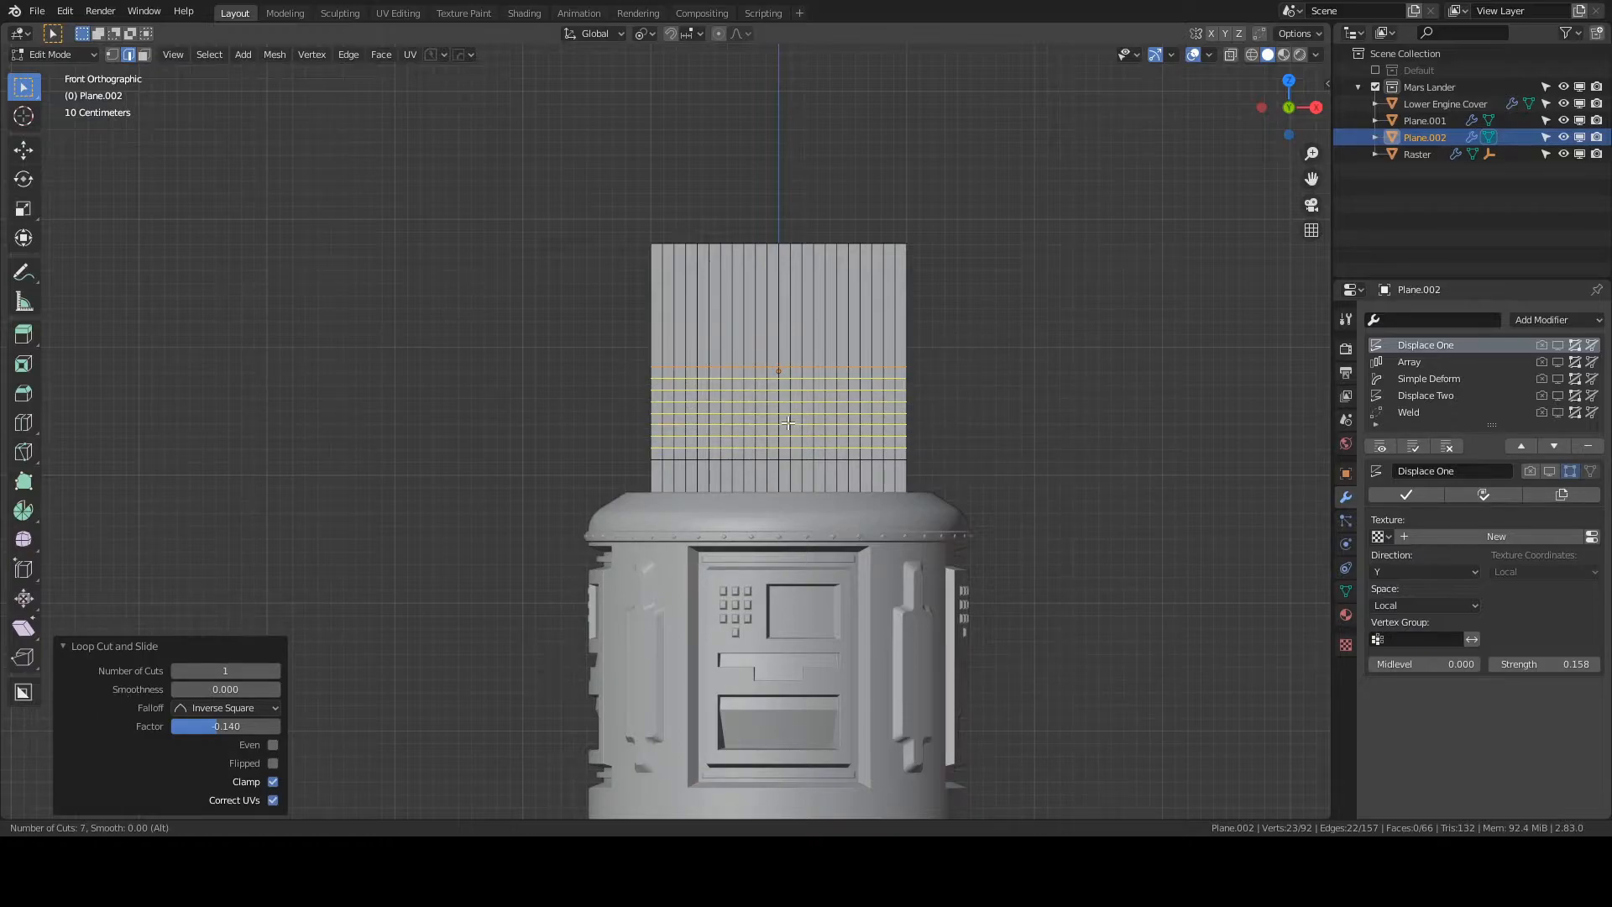
pyautogui.click(788, 422)
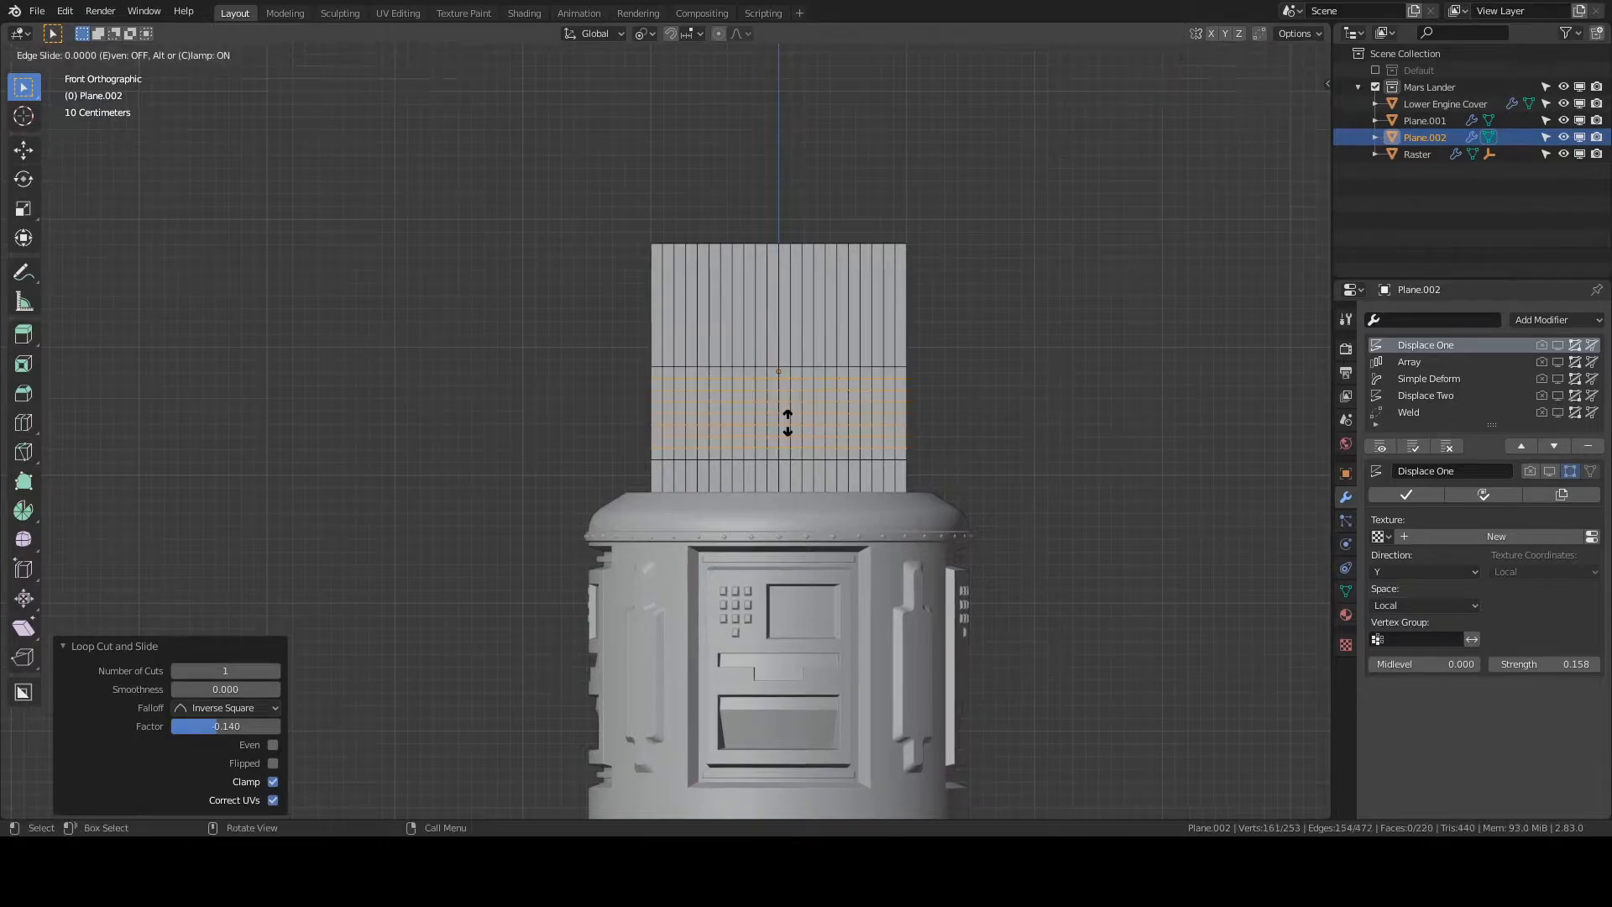
pyautogui.rightClick(787, 422)
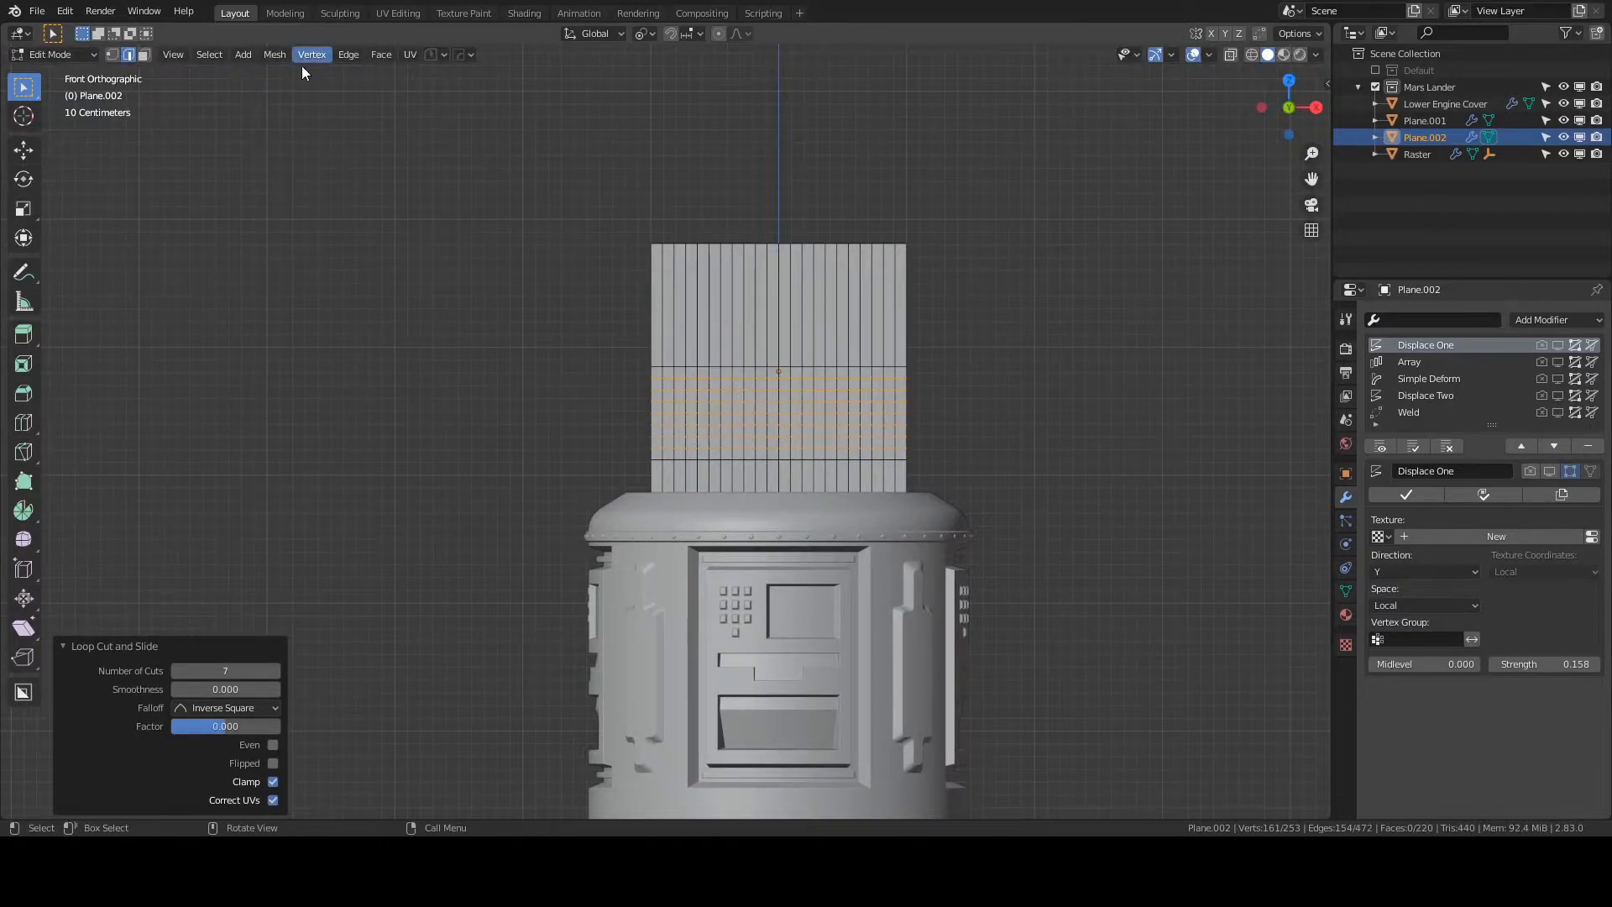
# - Select the central 6 by 6 block of small square faces on the plane and merge it into a single face
pyautogui.click(144, 55)
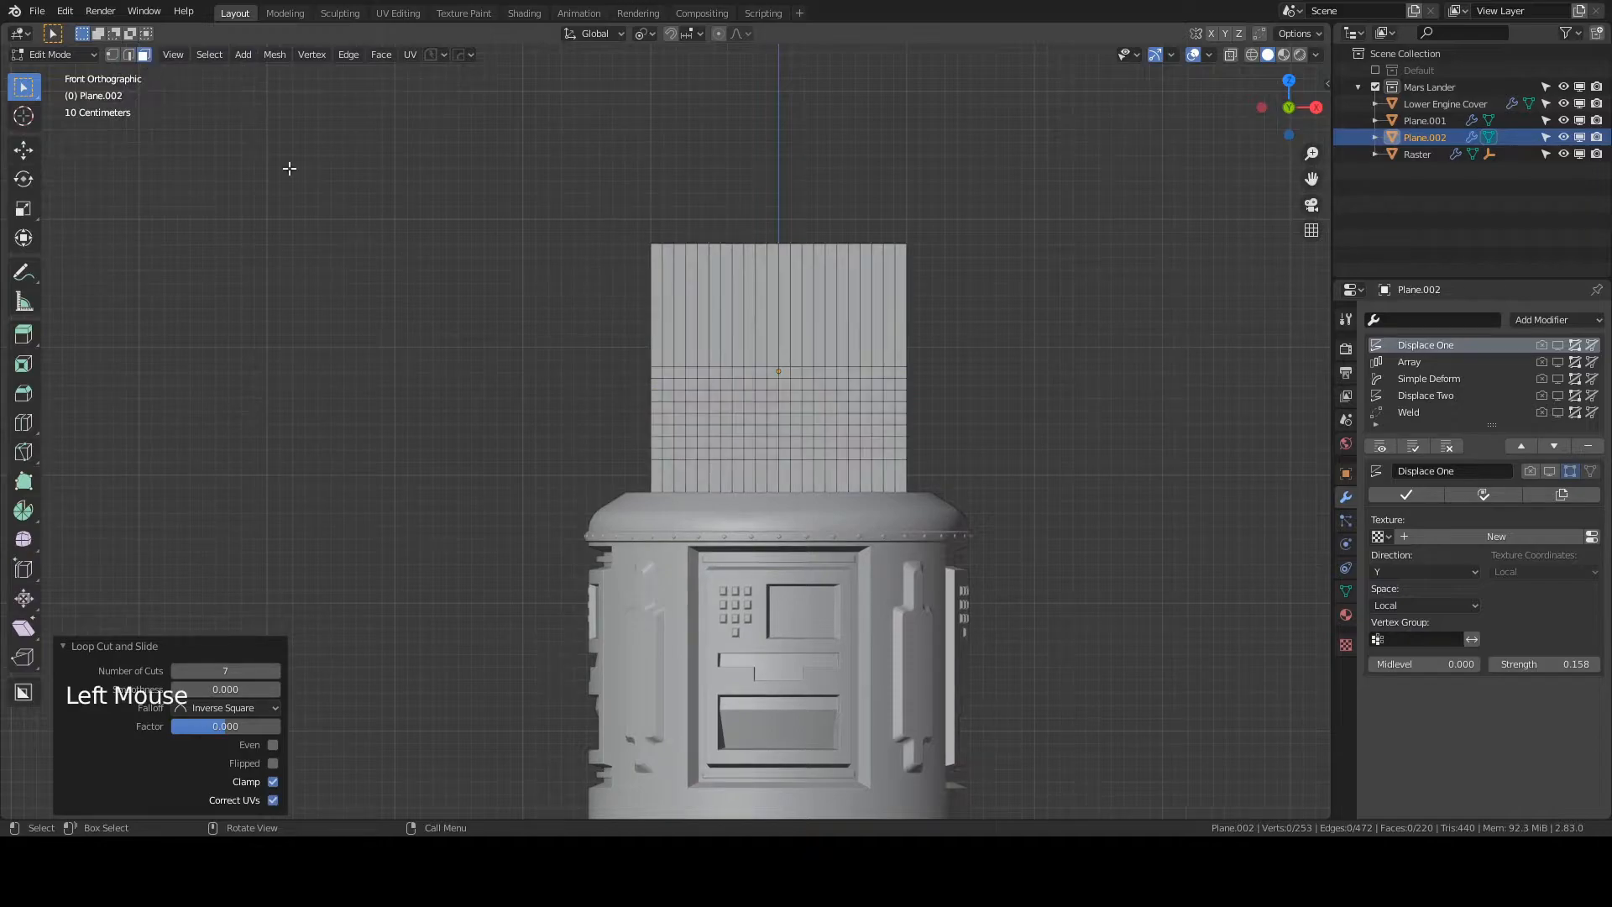
pyautogui.scroll(3, 794, 418)
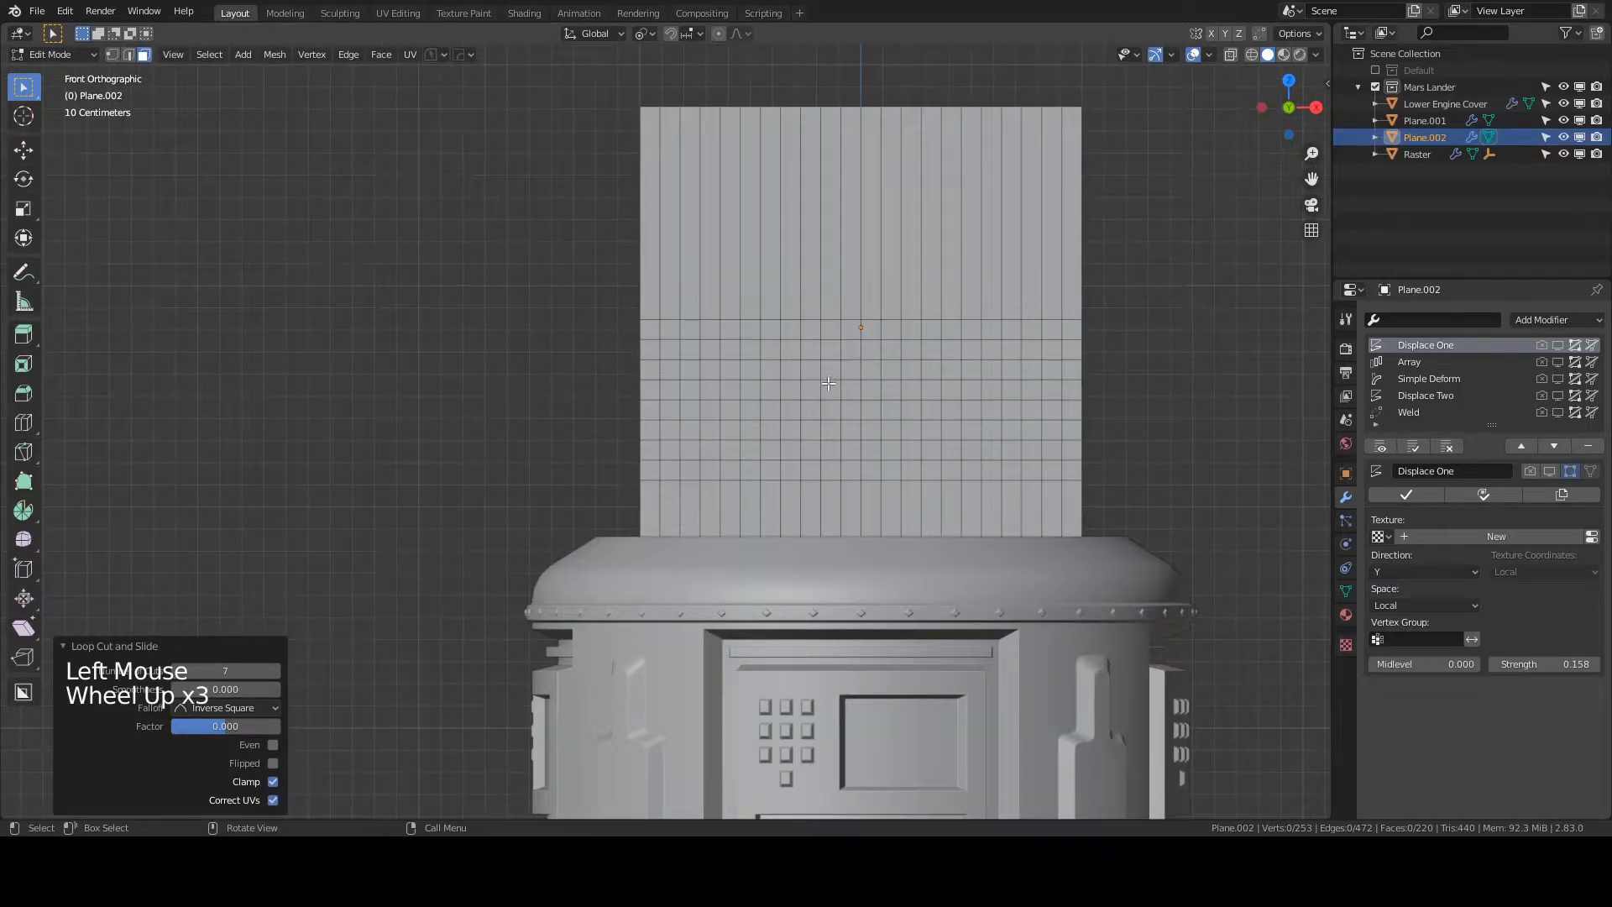
pyautogui.press('b')
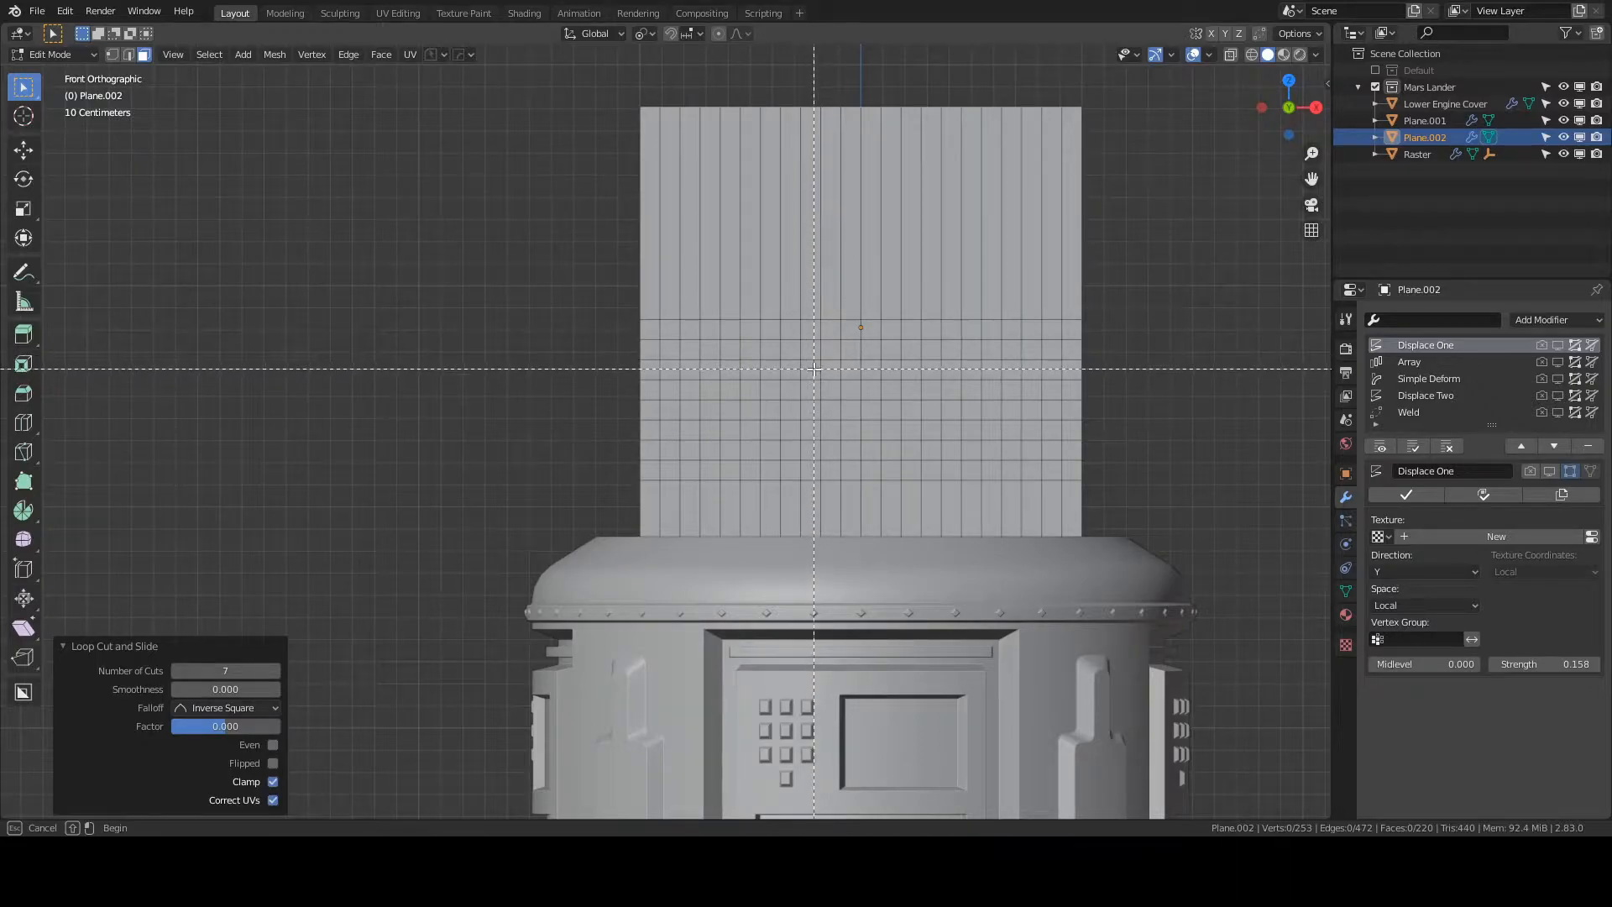
pyautogui.moveTo(814, 367); pyautogui.dragTo(922, 453)
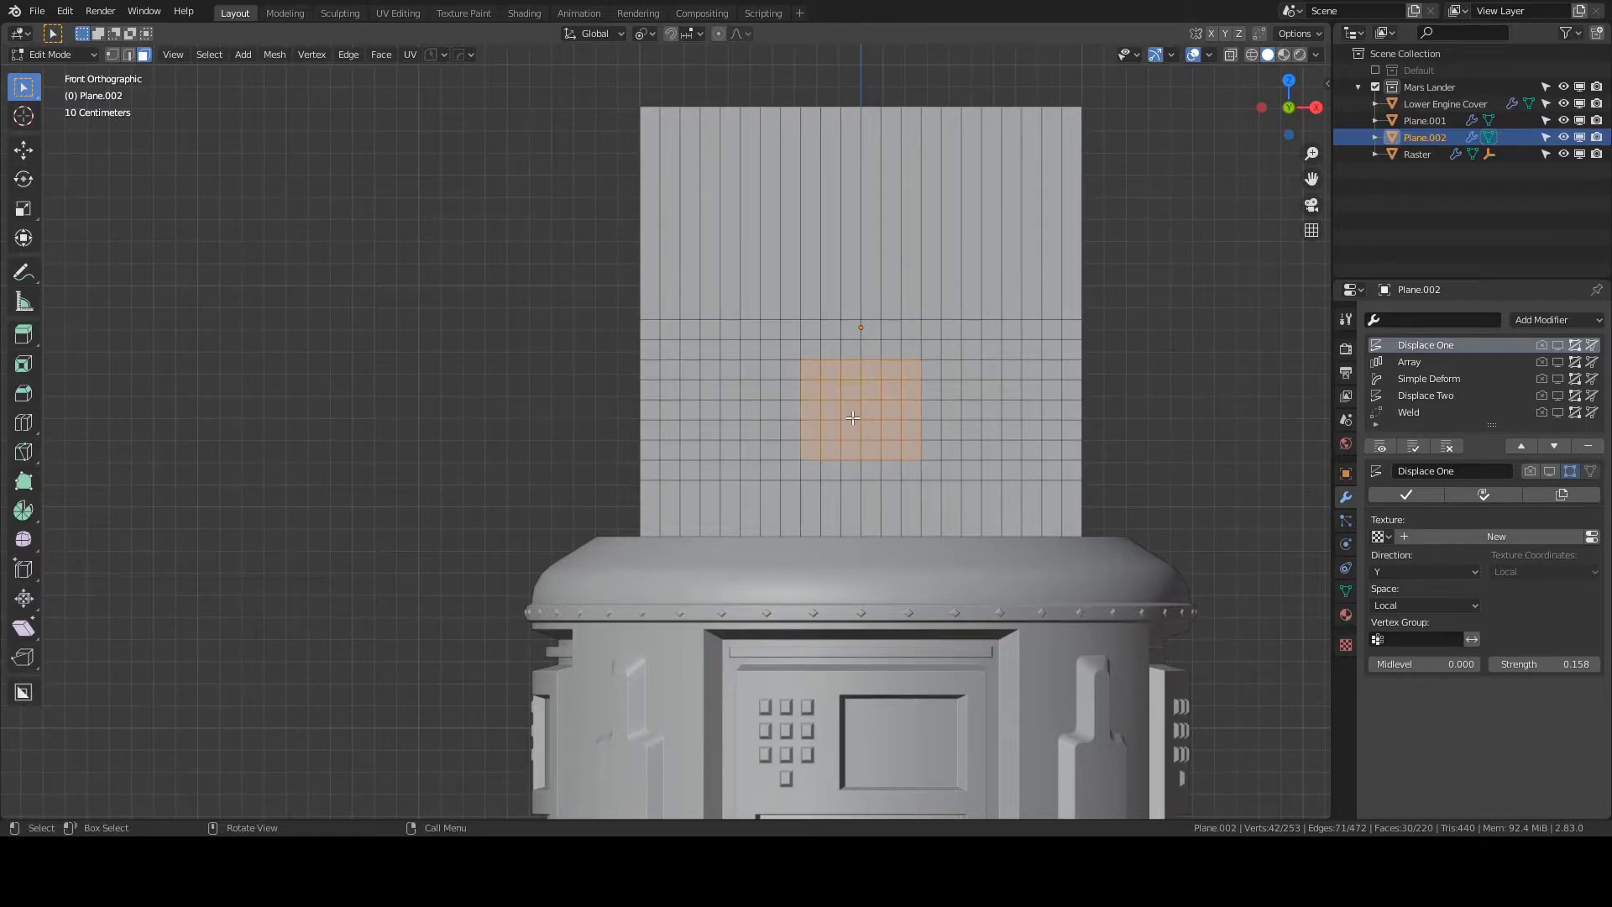
pyautogui.press('b')
pyautogui.moveTo(808, 351); pyautogui.dragTo(918, 371)
pyautogui.moveTo(826, 432); pyautogui.dragTo(855, 451, button='middle')
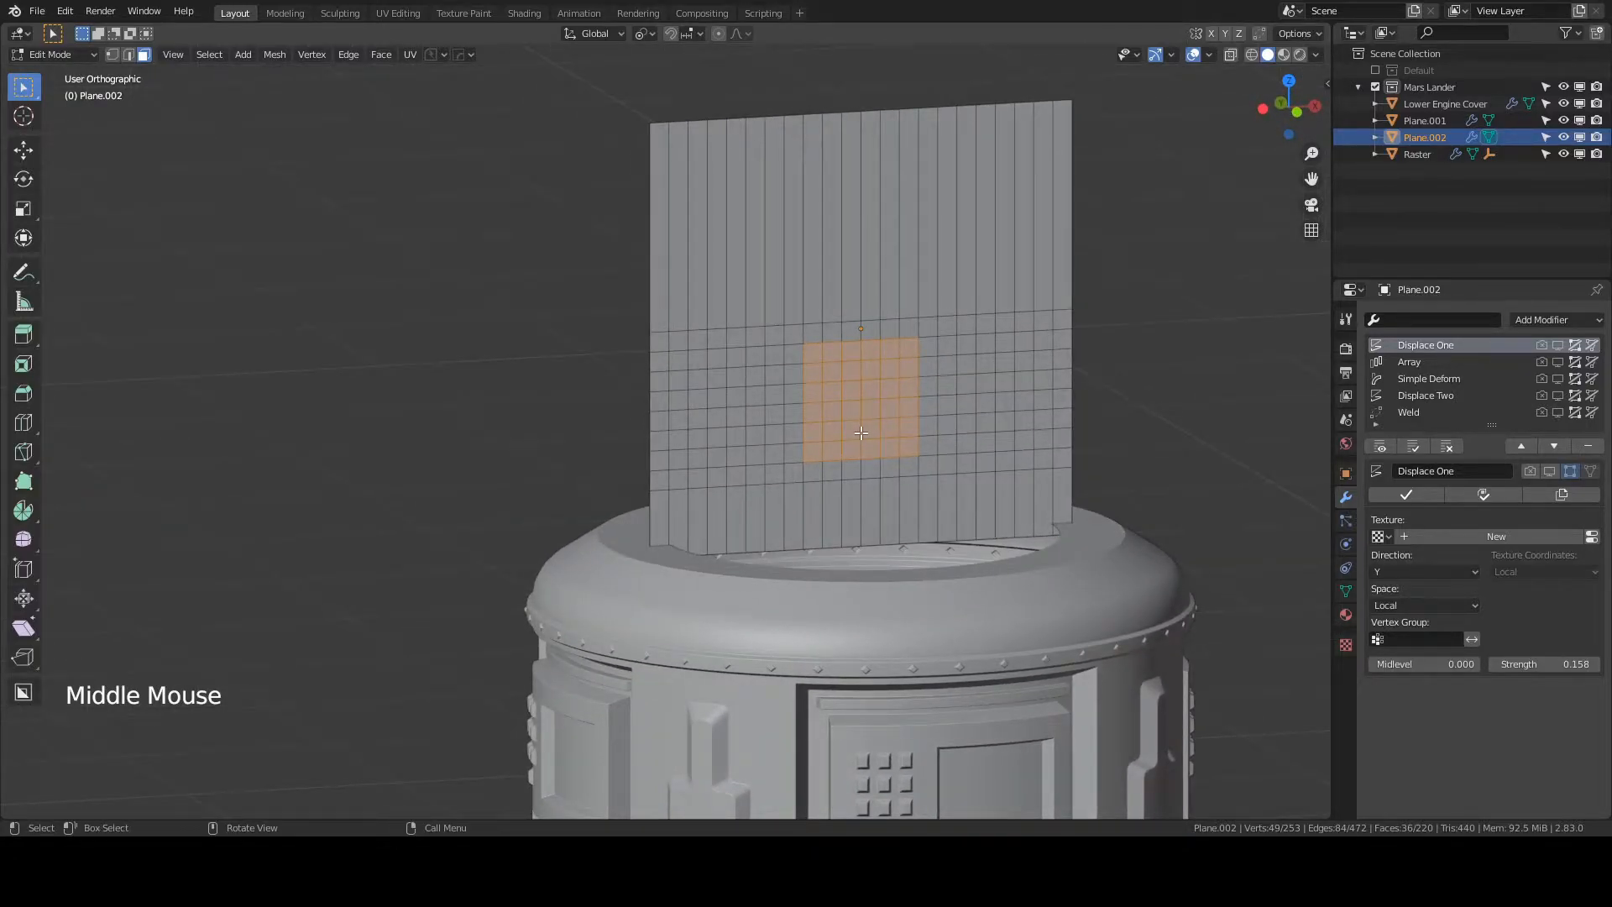
pyautogui.press('f')
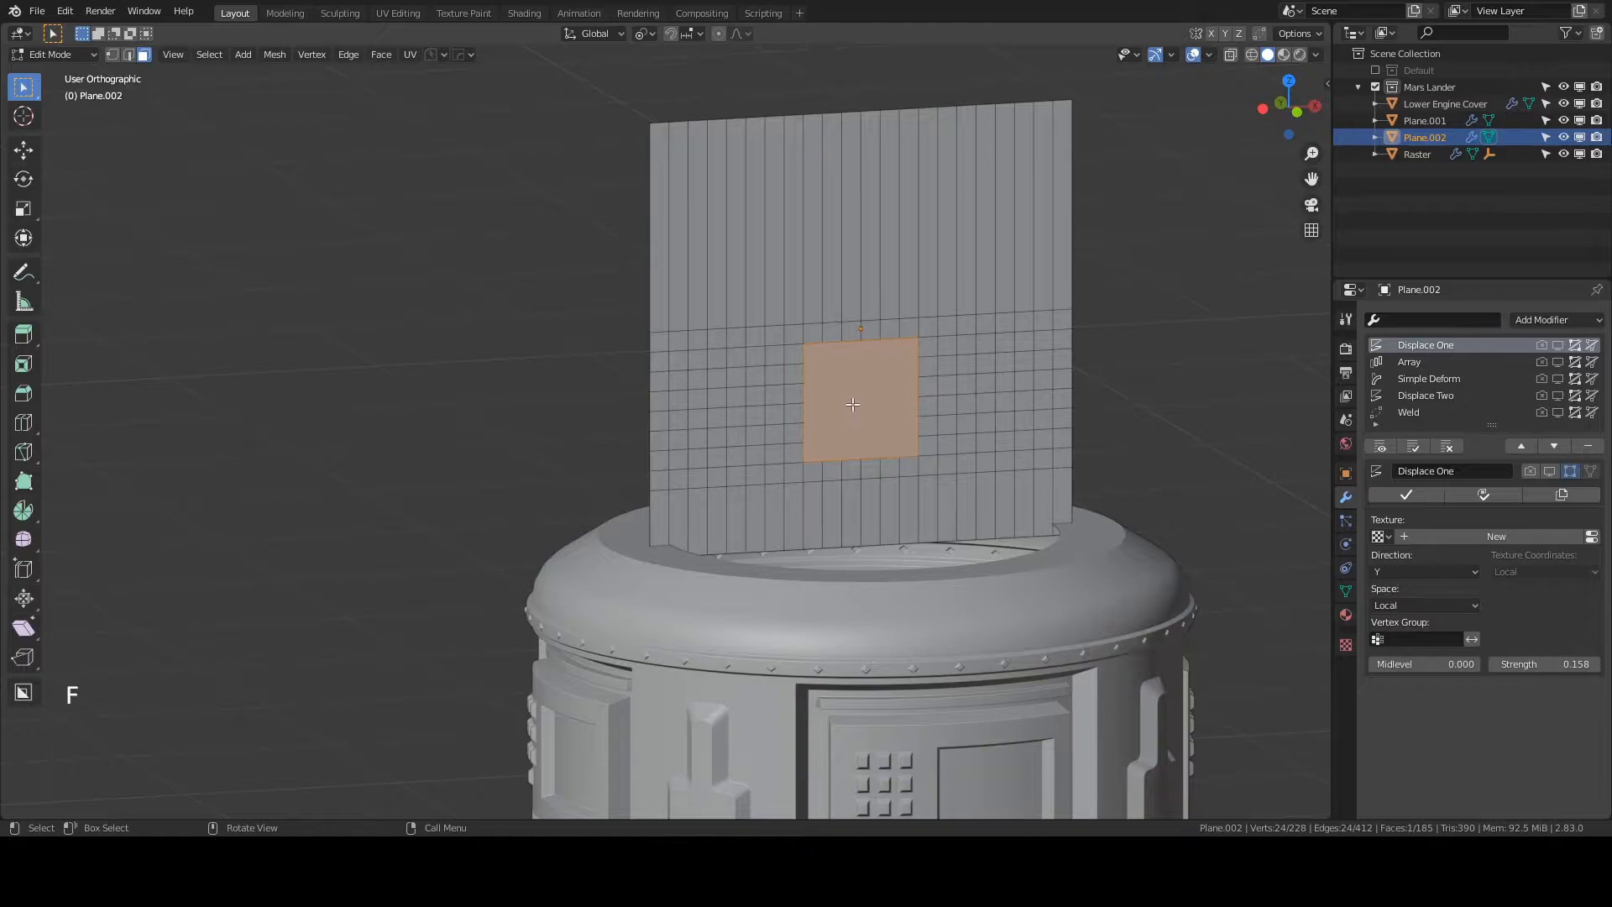
# - Connect the opposite corner vertices of the merged central square face with two crossing diagonal edges
pyautogui.click(109, 53)
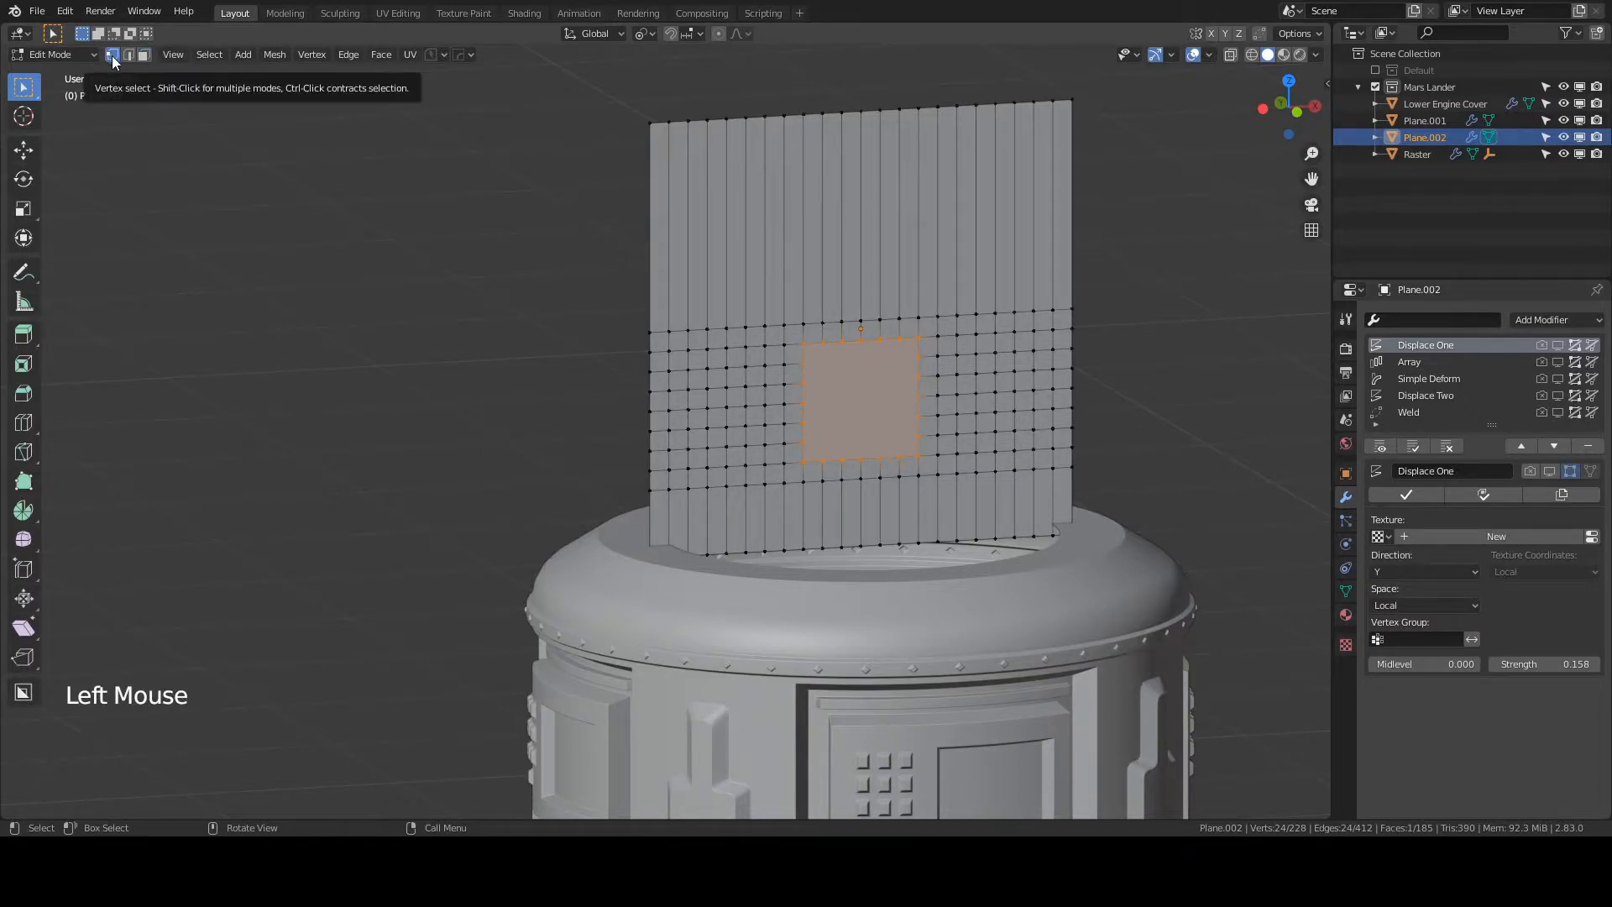
pyautogui.click(803, 343)
pyautogui.keyDown('shift'); pyautogui.click(920, 457); pyautogui.keyUp('shift')
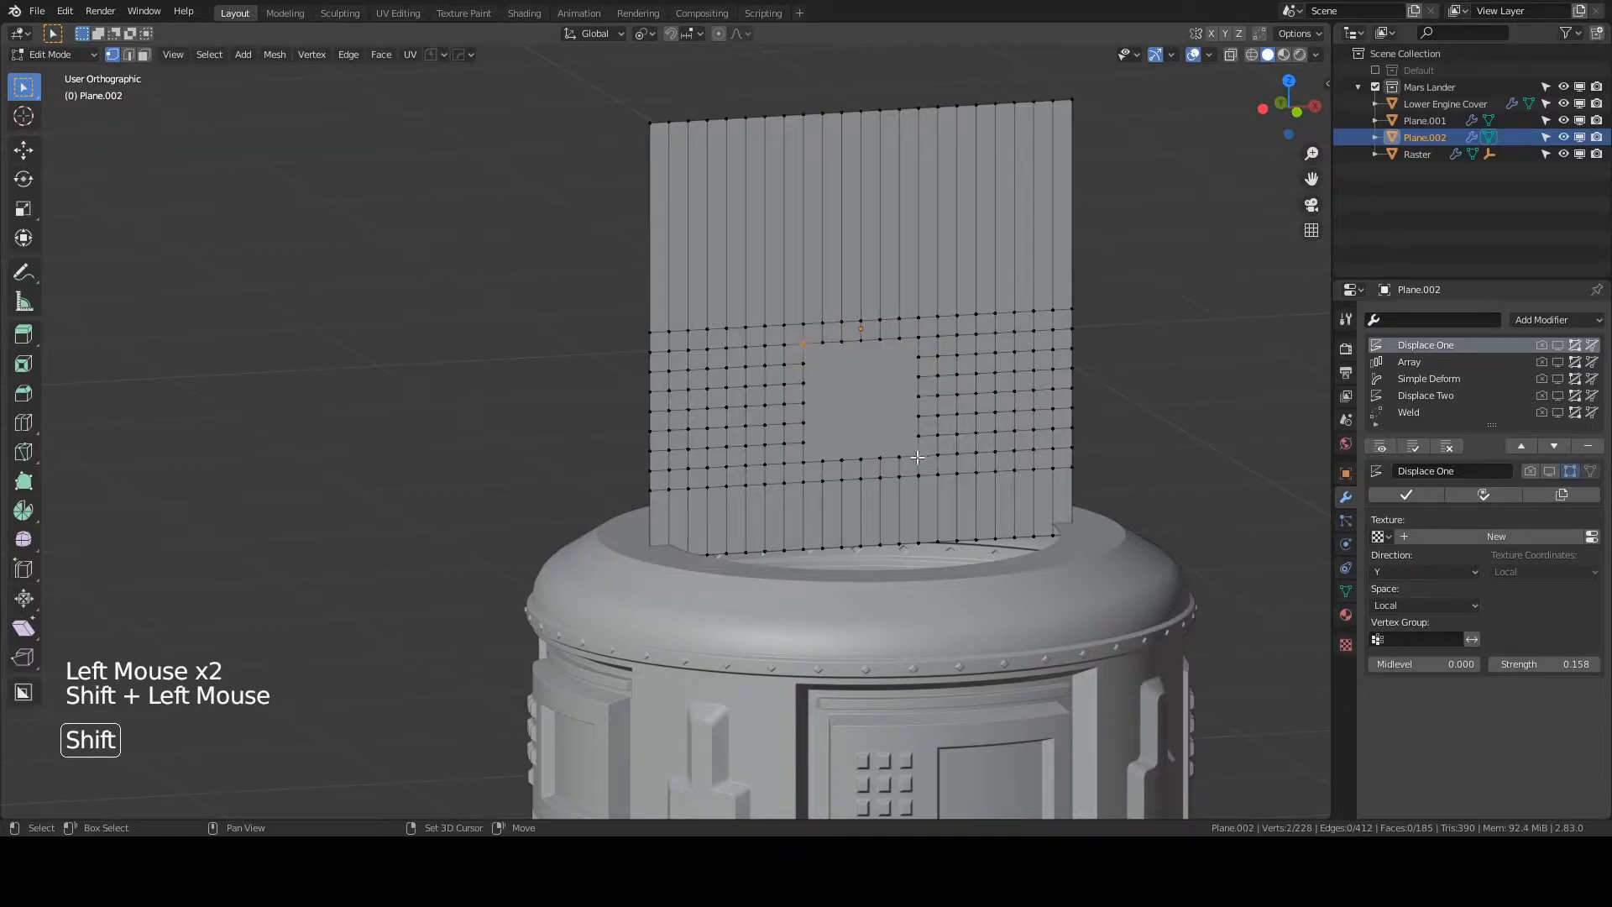
pyautogui.press('j')
pyautogui.click(803, 461)
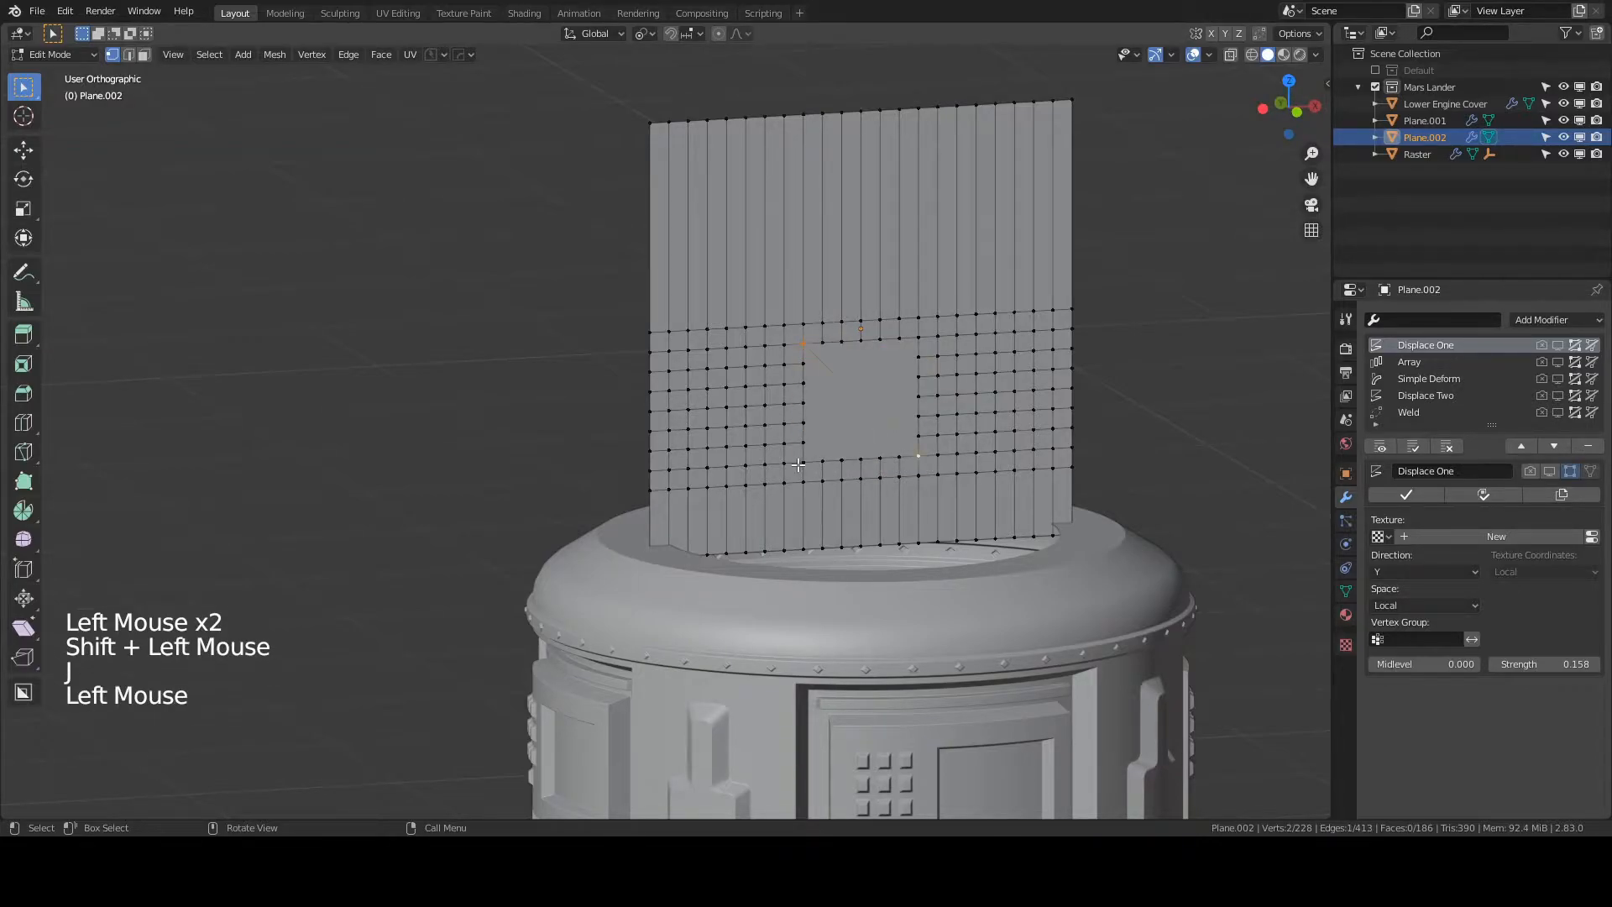
pyautogui.keyDown('shift'); pyautogui.click(915, 336); pyautogui.keyUp('shift')
pyautogui.press('j')
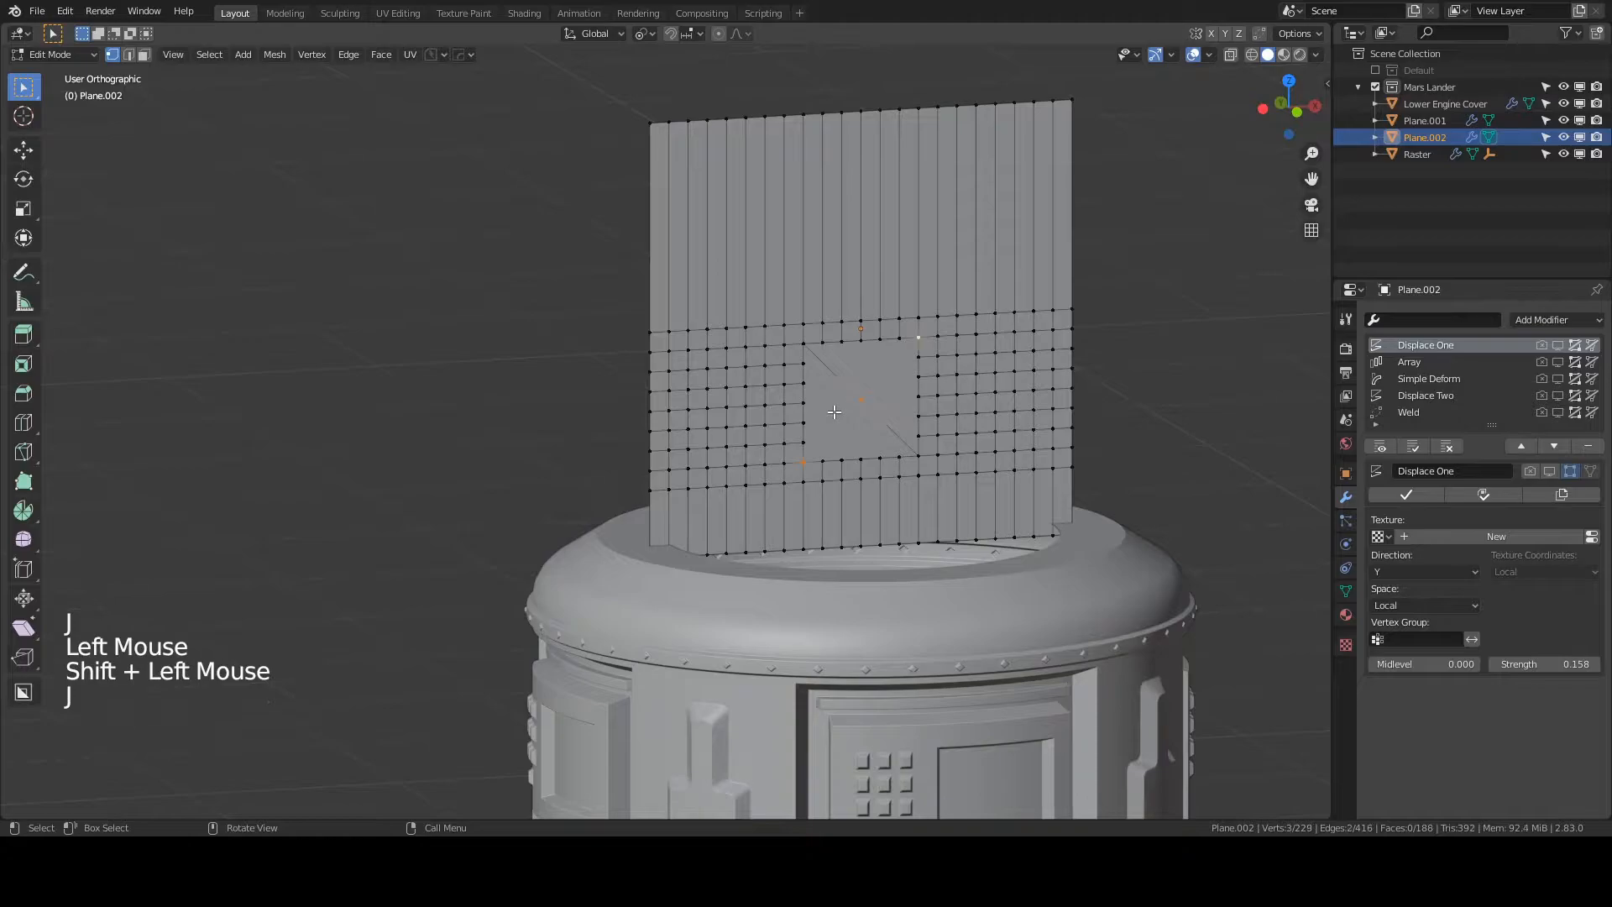
# - Convert the vertex where the diagonals cross into a circle with 6 divisions and a radius of 0.241
pyautogui.press('KP_1')
pyautogui.click(849, 402)
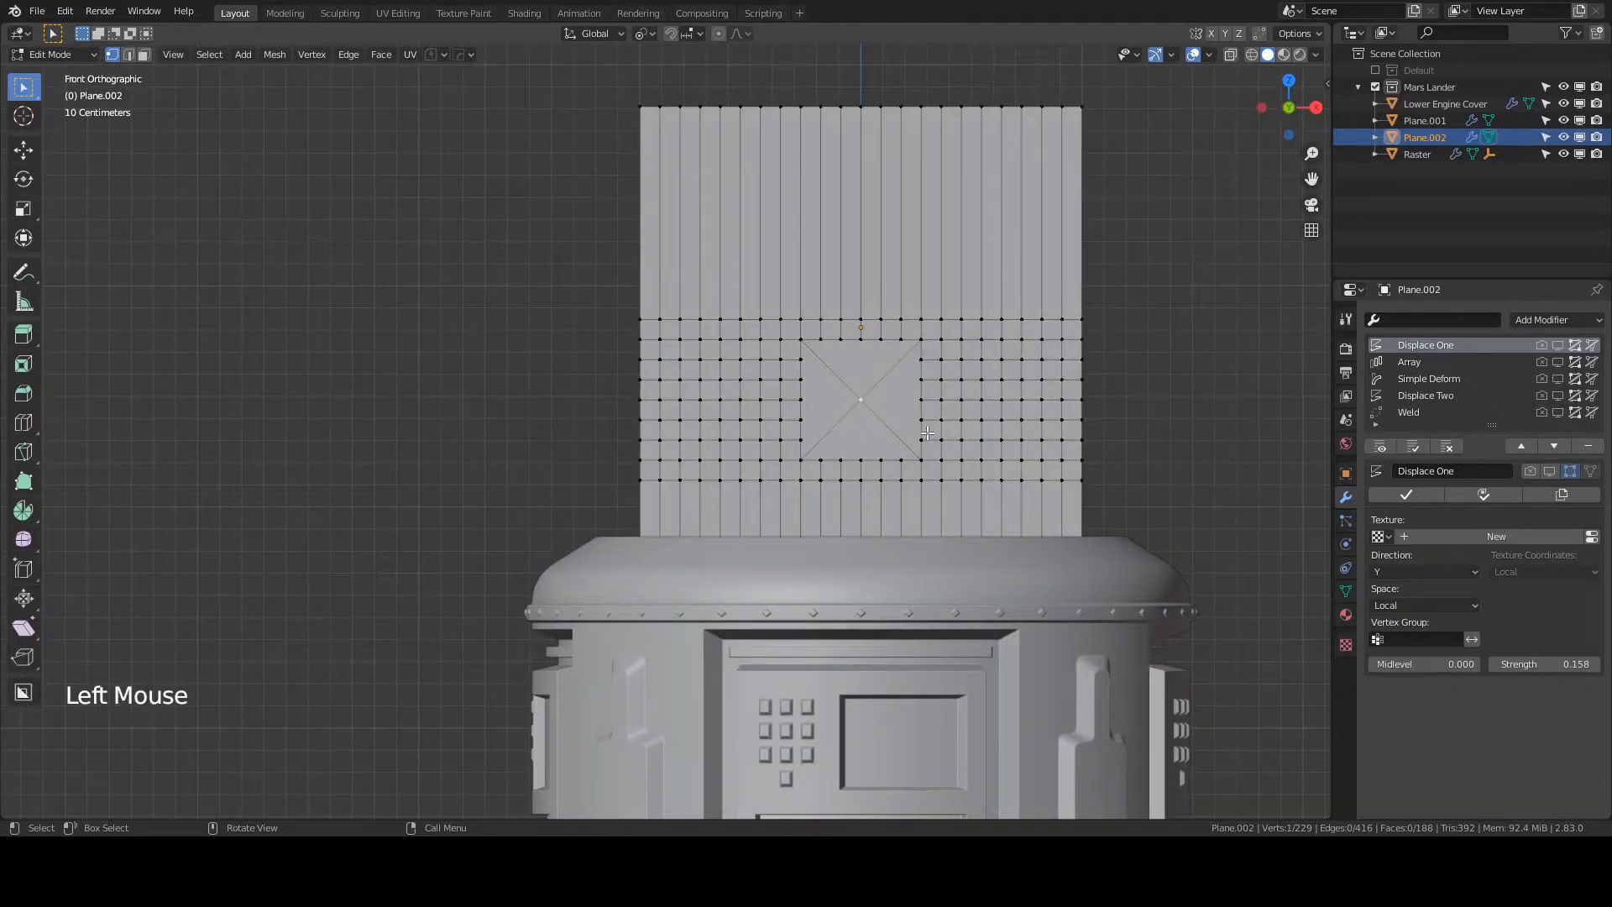
pyautogui.keyDown('shift'); pyautogui.moveTo(831, 436); pyautogui.dragTo(750, 408, button='middle'); pyautogui.keyUp('shift')
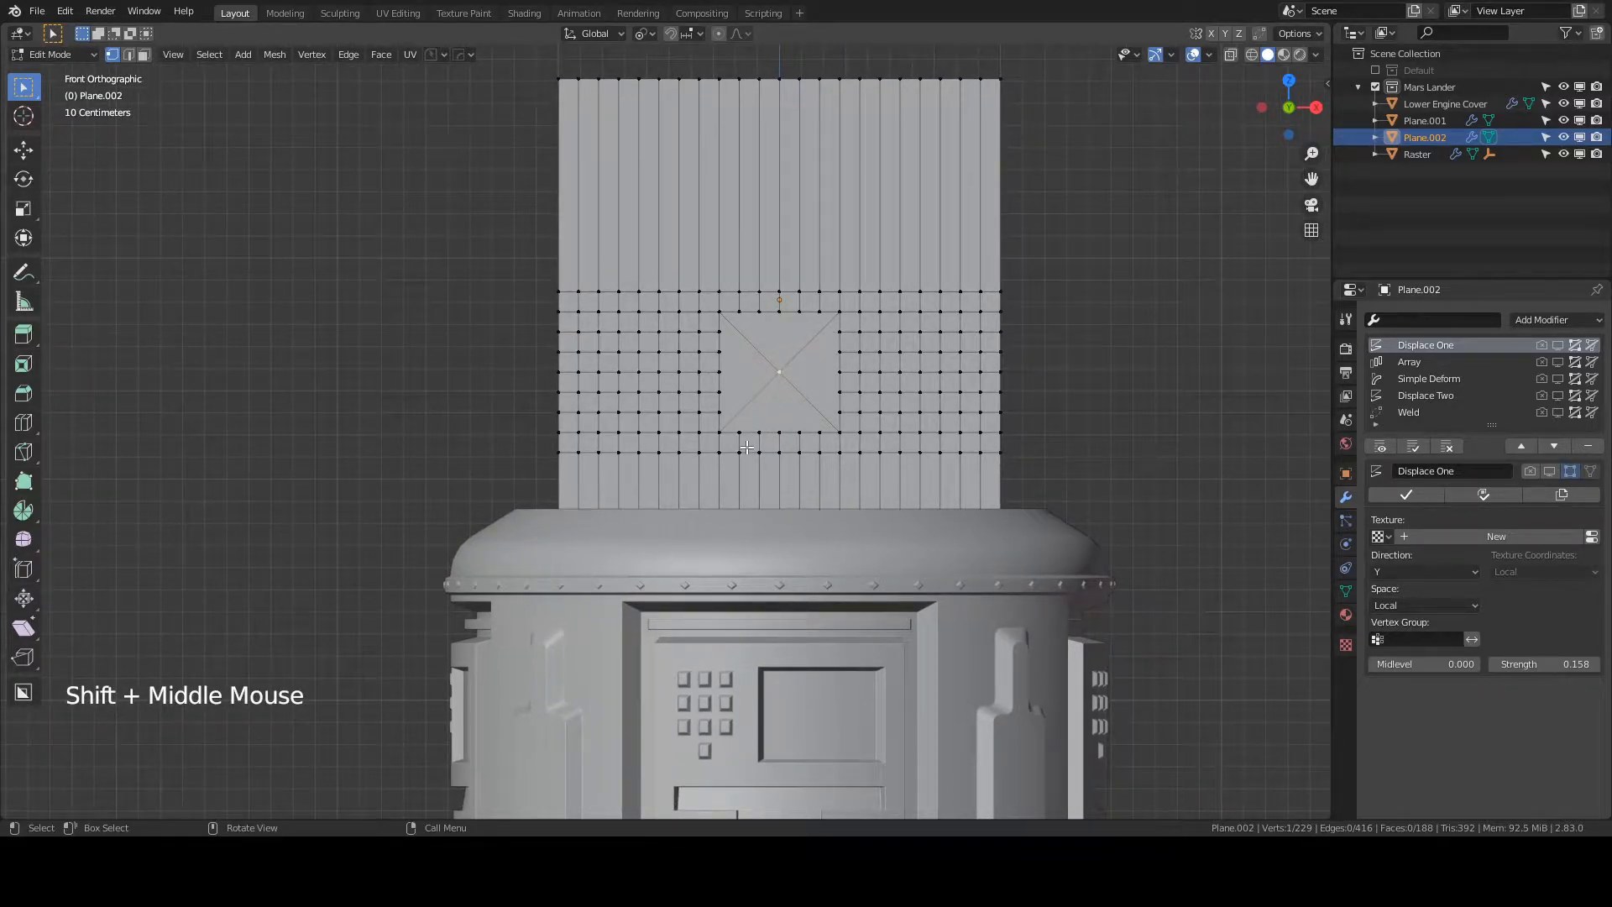
pyautogui.press('q')
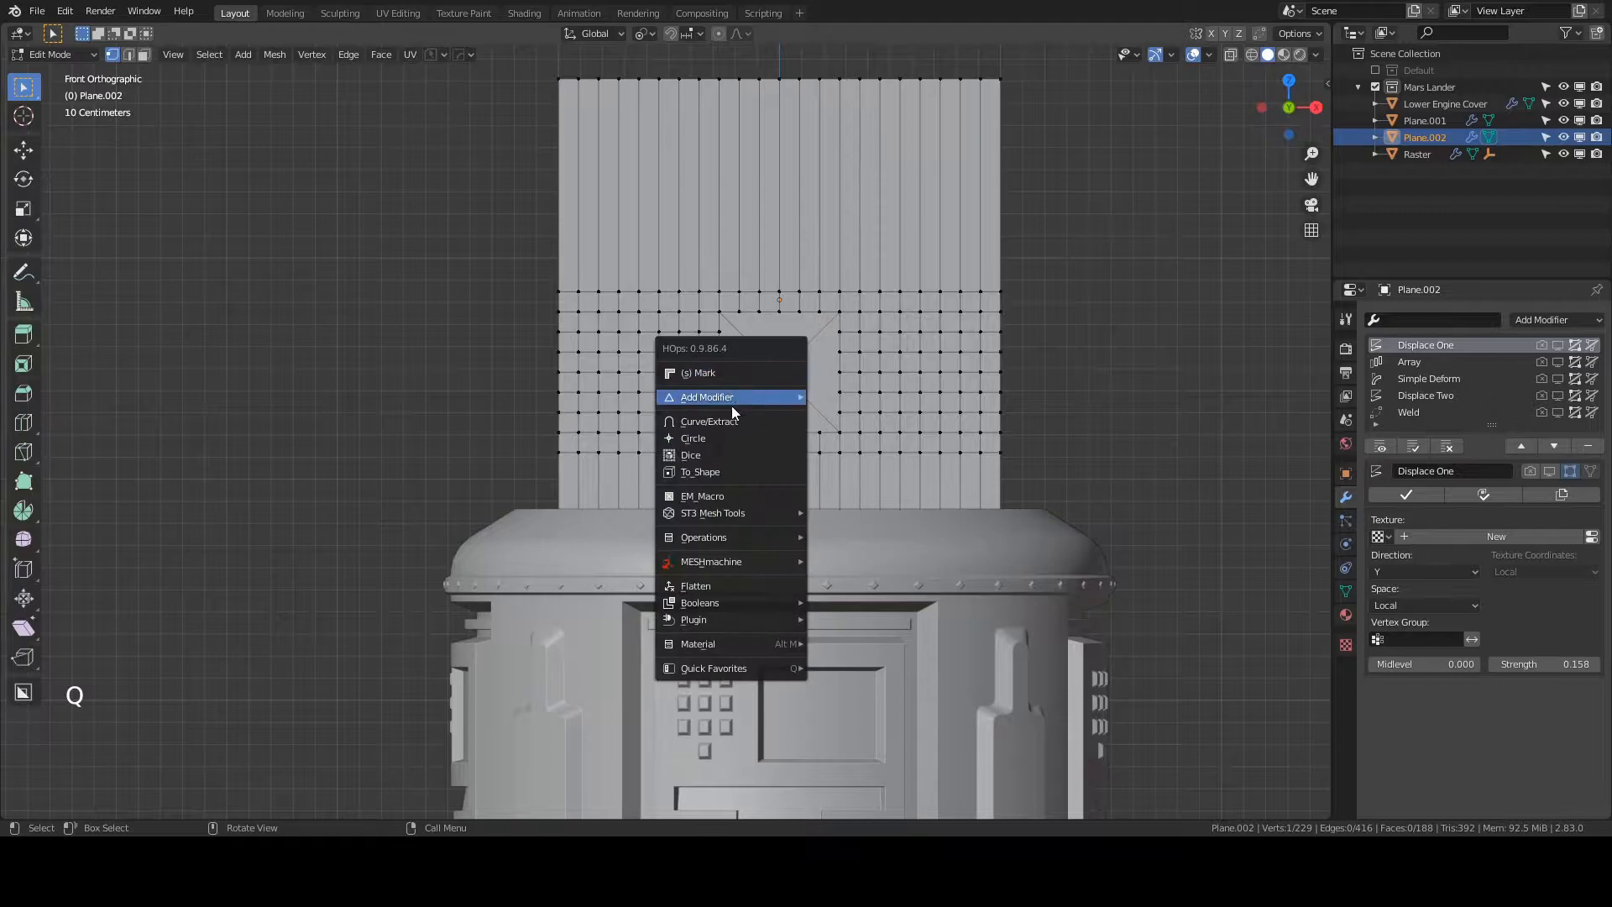
pyautogui.click(722, 437)
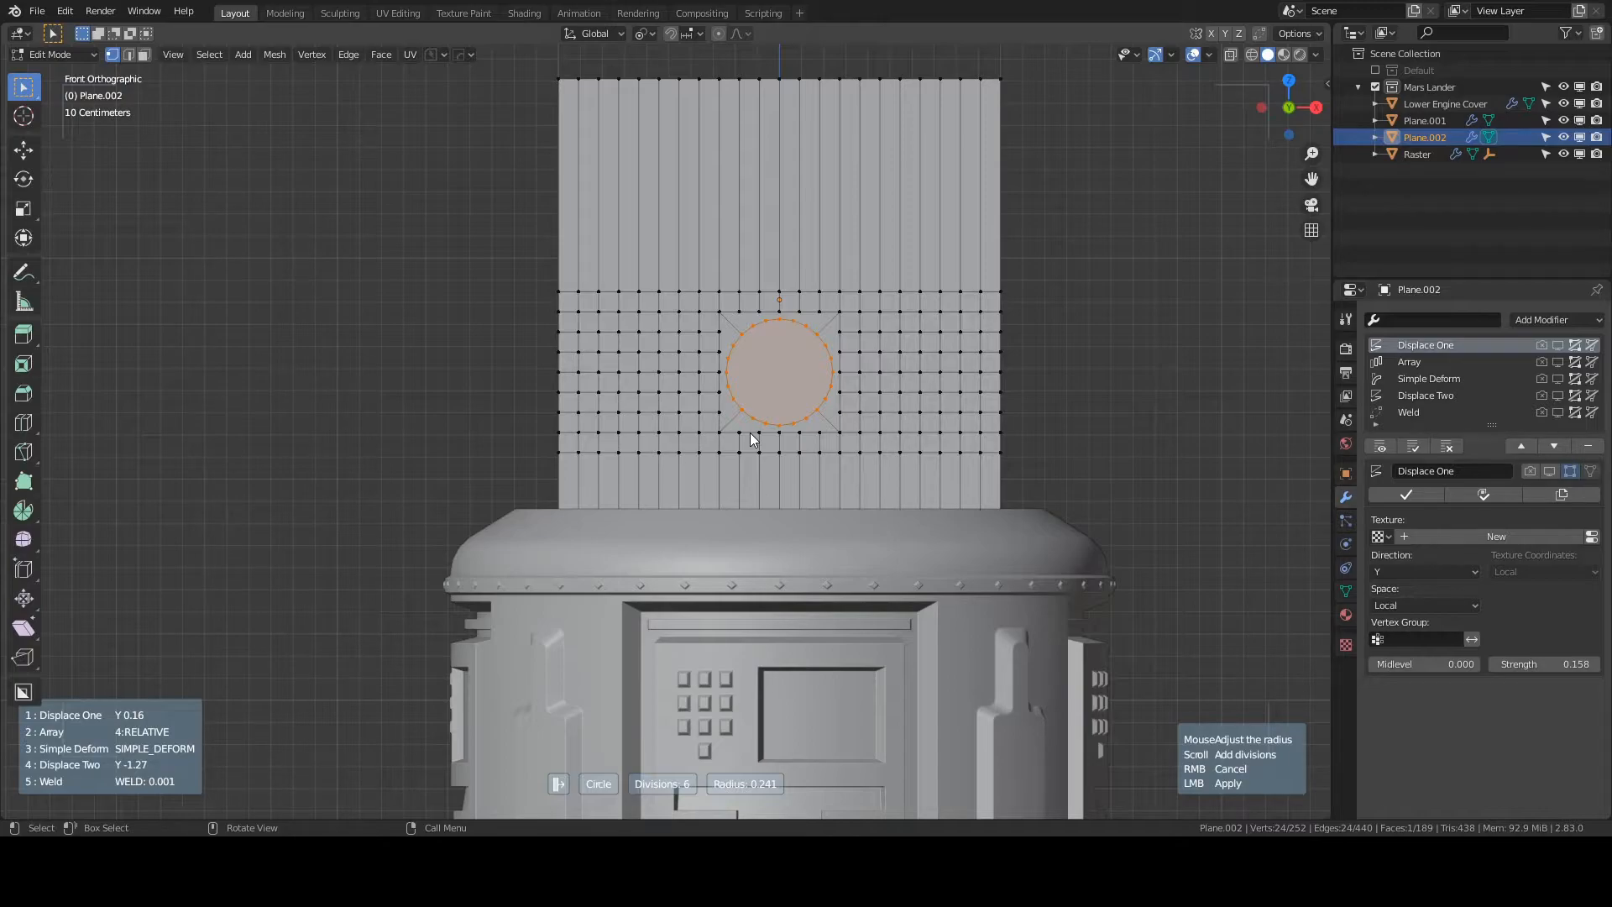
pyautogui.click(752, 434)
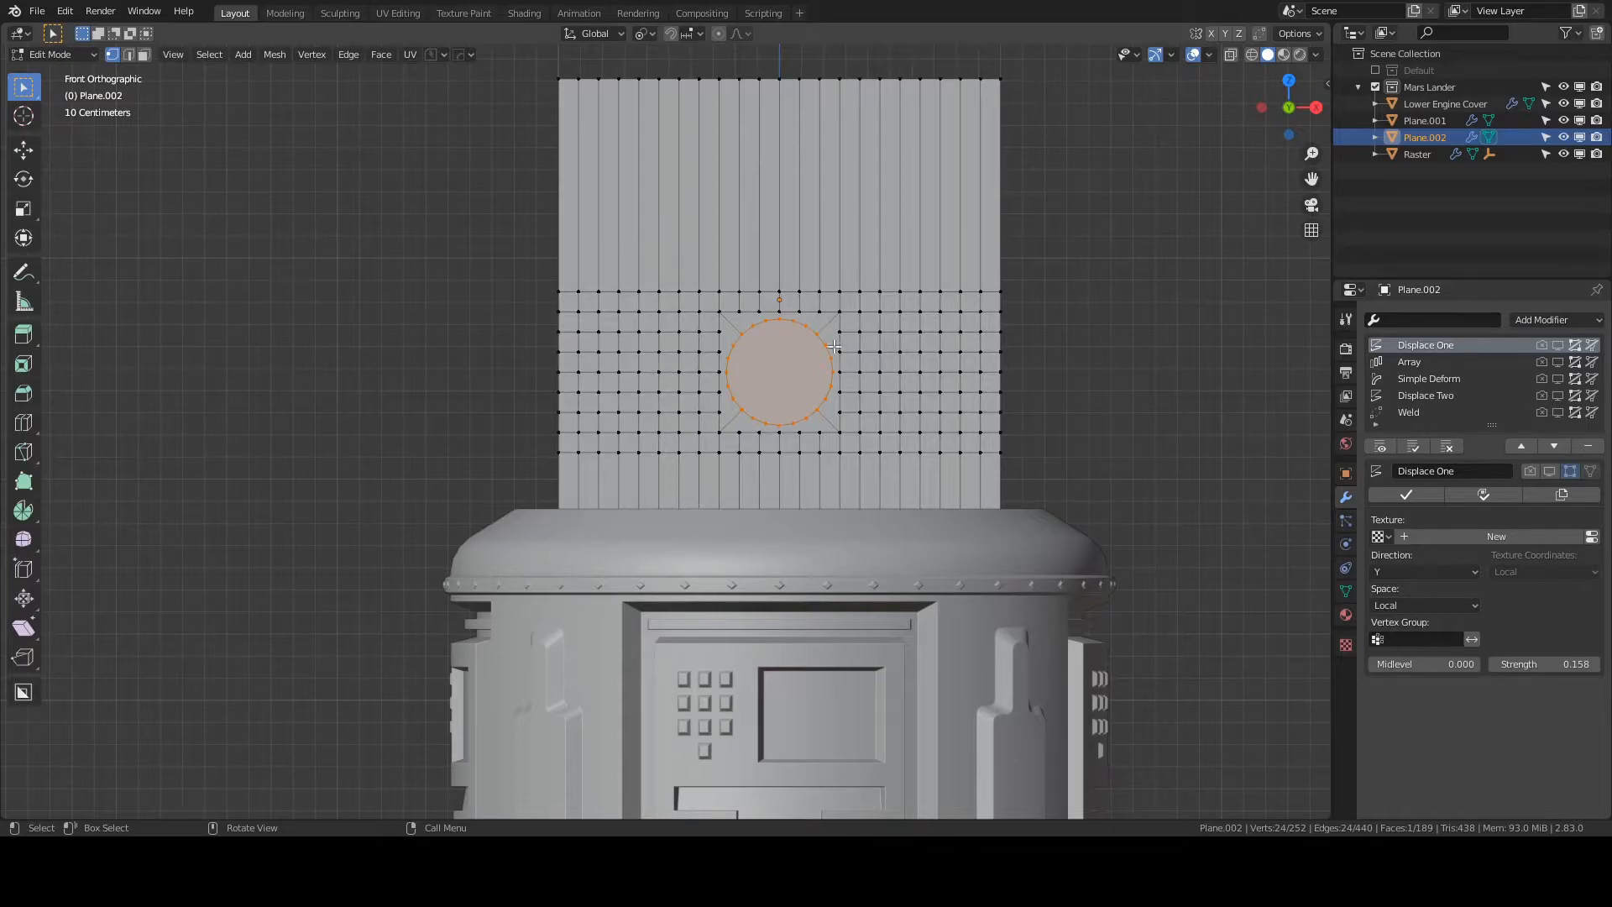
# - Show all modifiers to examine the wrapped cylinder, and hide them again to resume editing the flat mesh
pyautogui.click(1379, 447)
pyautogui.moveTo(827, 312); pyautogui.dragTo(853, 376, button='middle')
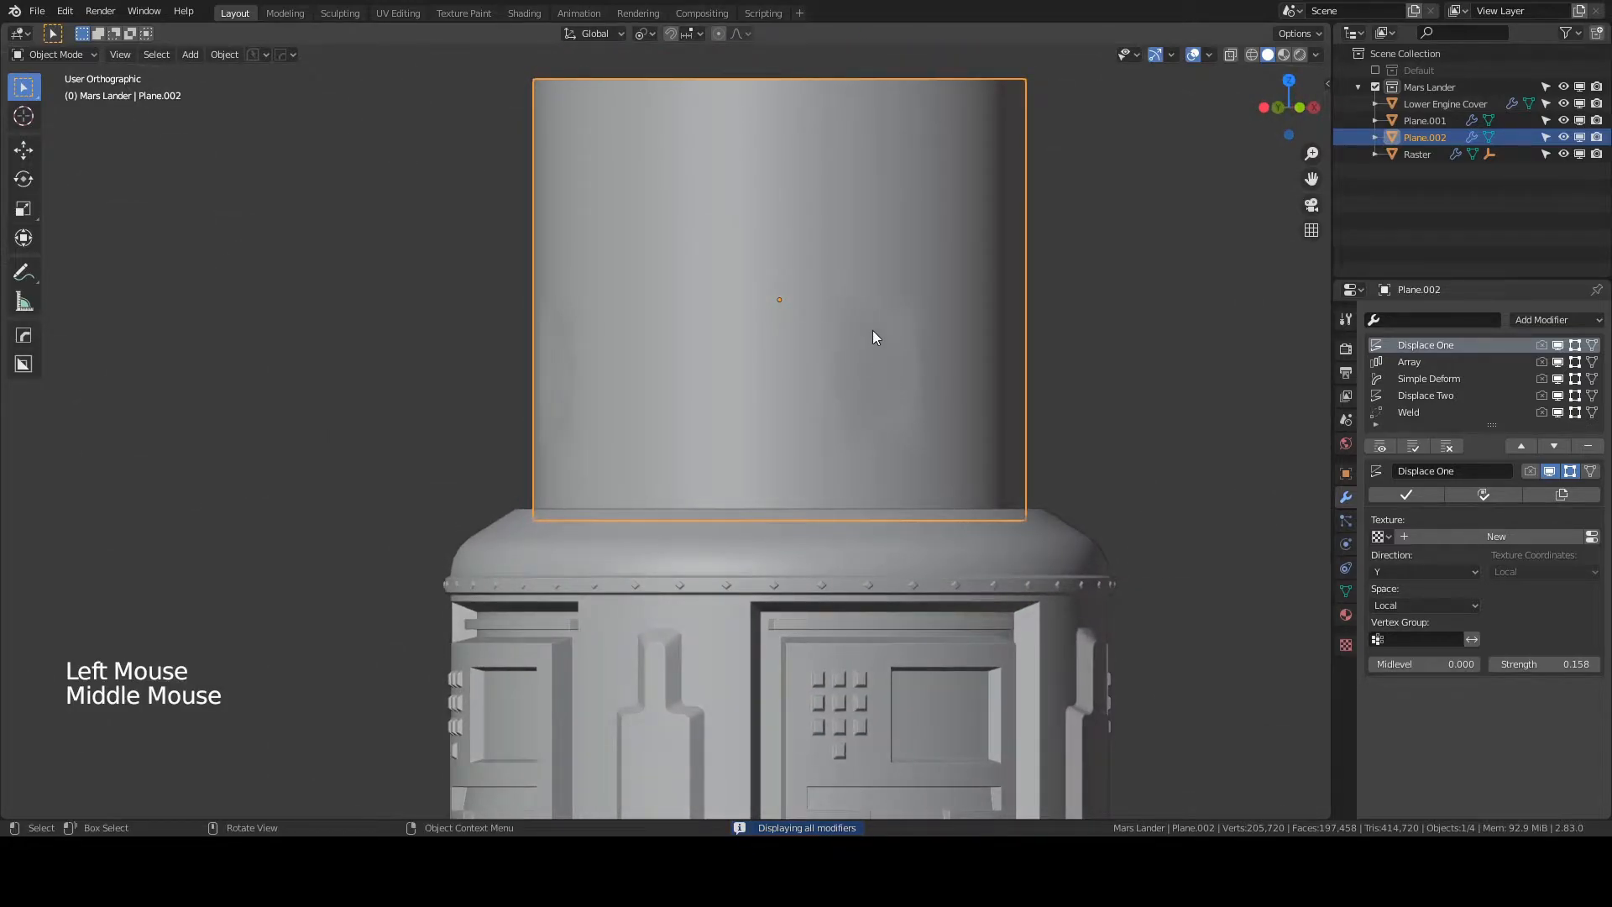
pyautogui.click(1382, 448)
pyautogui.press('Tab')
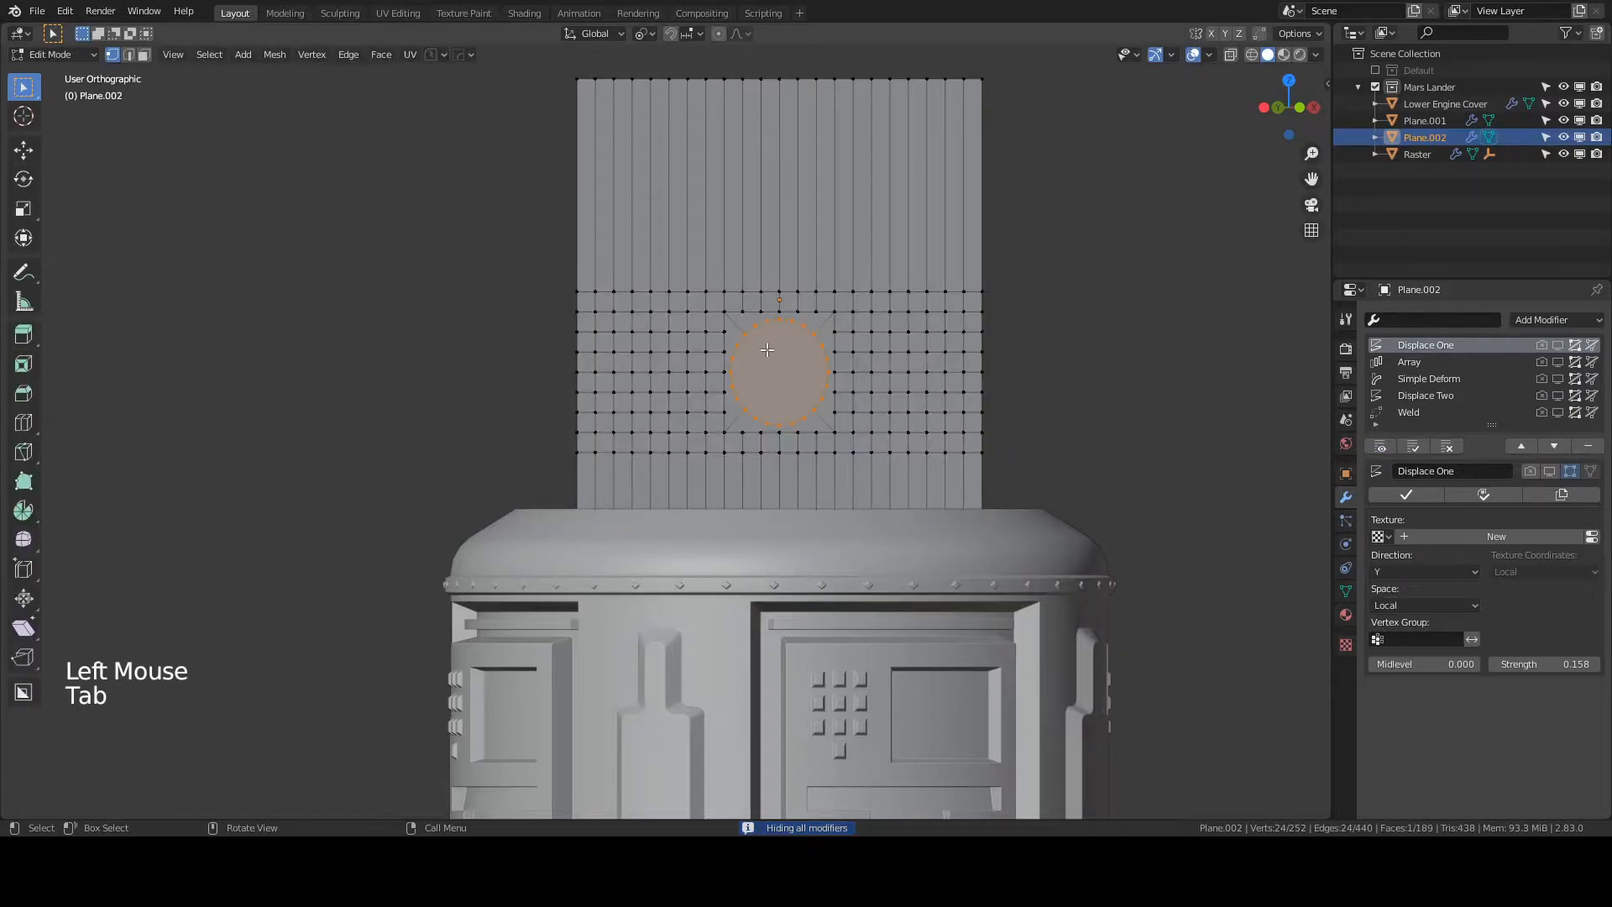
# - Connect the five vertices along the surrounding square's upper edge to the matching vertices on the top of the circle
pyautogui.press('KP_1')
pyautogui.scroll(3, 767, 349)
pyautogui.keyDown('shift'); pyautogui.moveTo(831, 343); pyautogui.dragTo(809, 432, button='middle'); pyautogui.keyUp('shift')
pyautogui.scroll(-2, 809, 432)
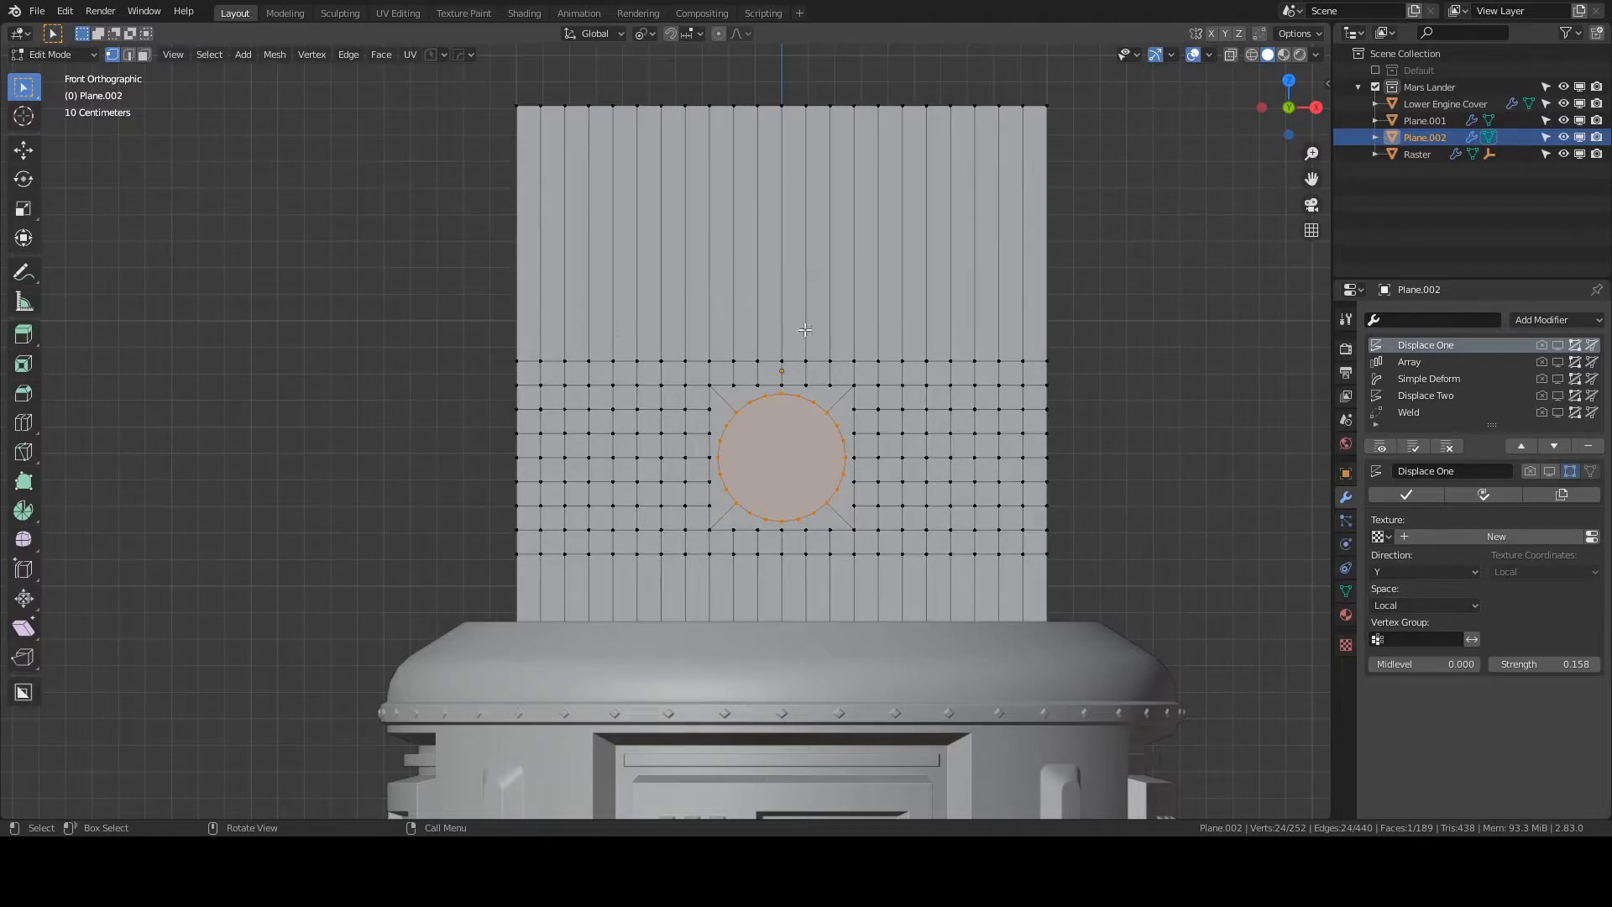
pyautogui.scroll(1, 801, 319)
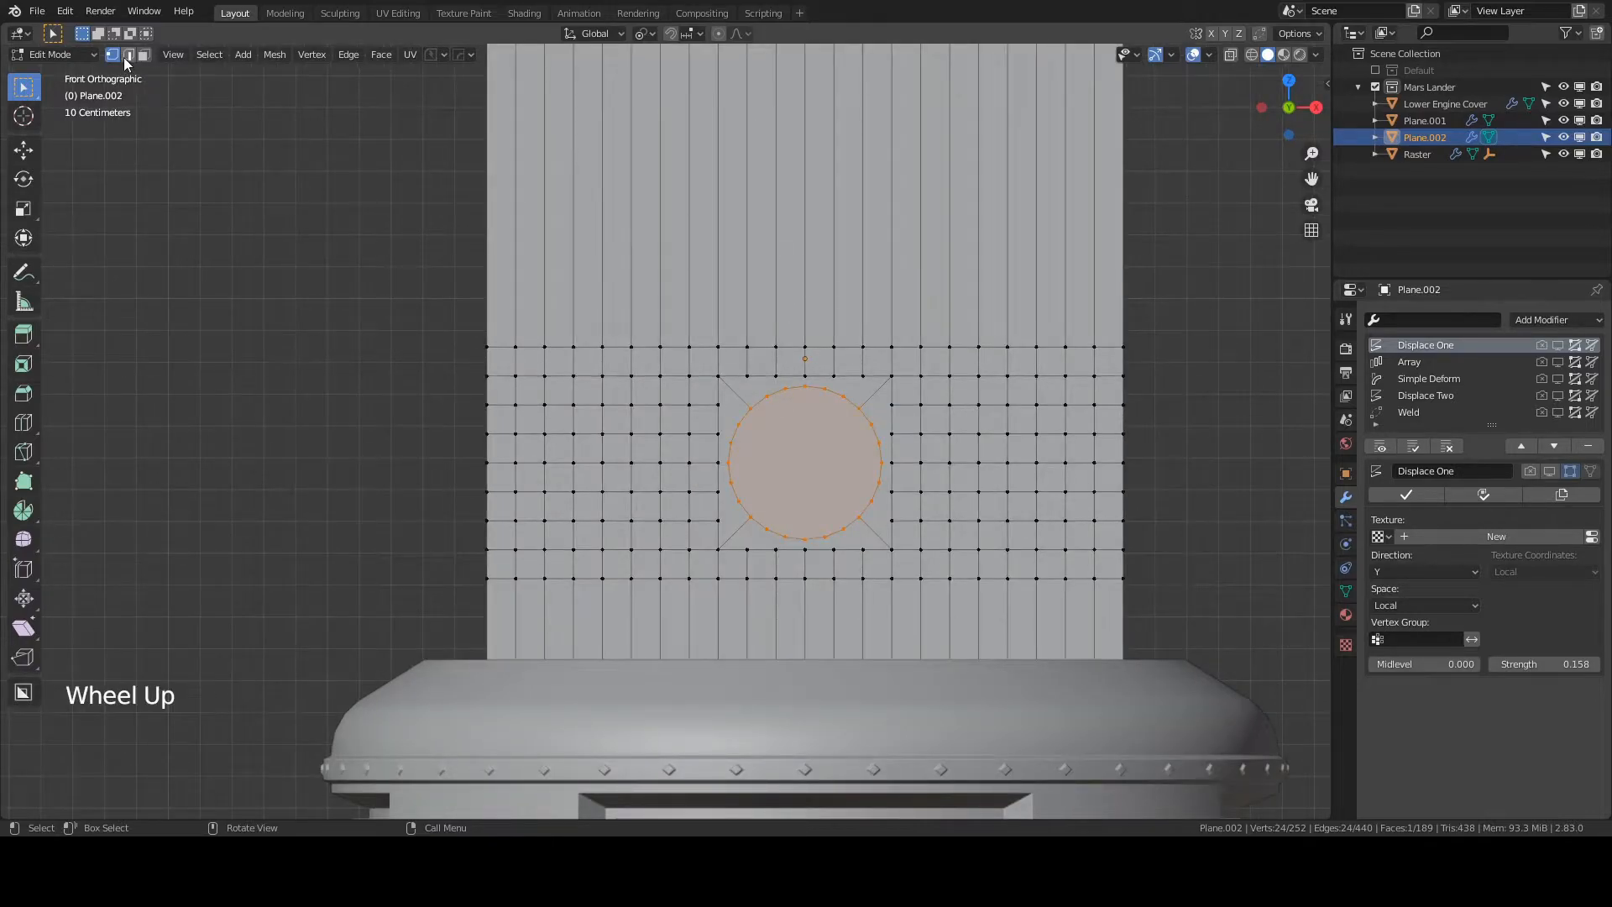
pyautogui.click(755, 378)
pyautogui.keyDown('shift'); pyautogui.click(759, 390); pyautogui.keyUp('shift')
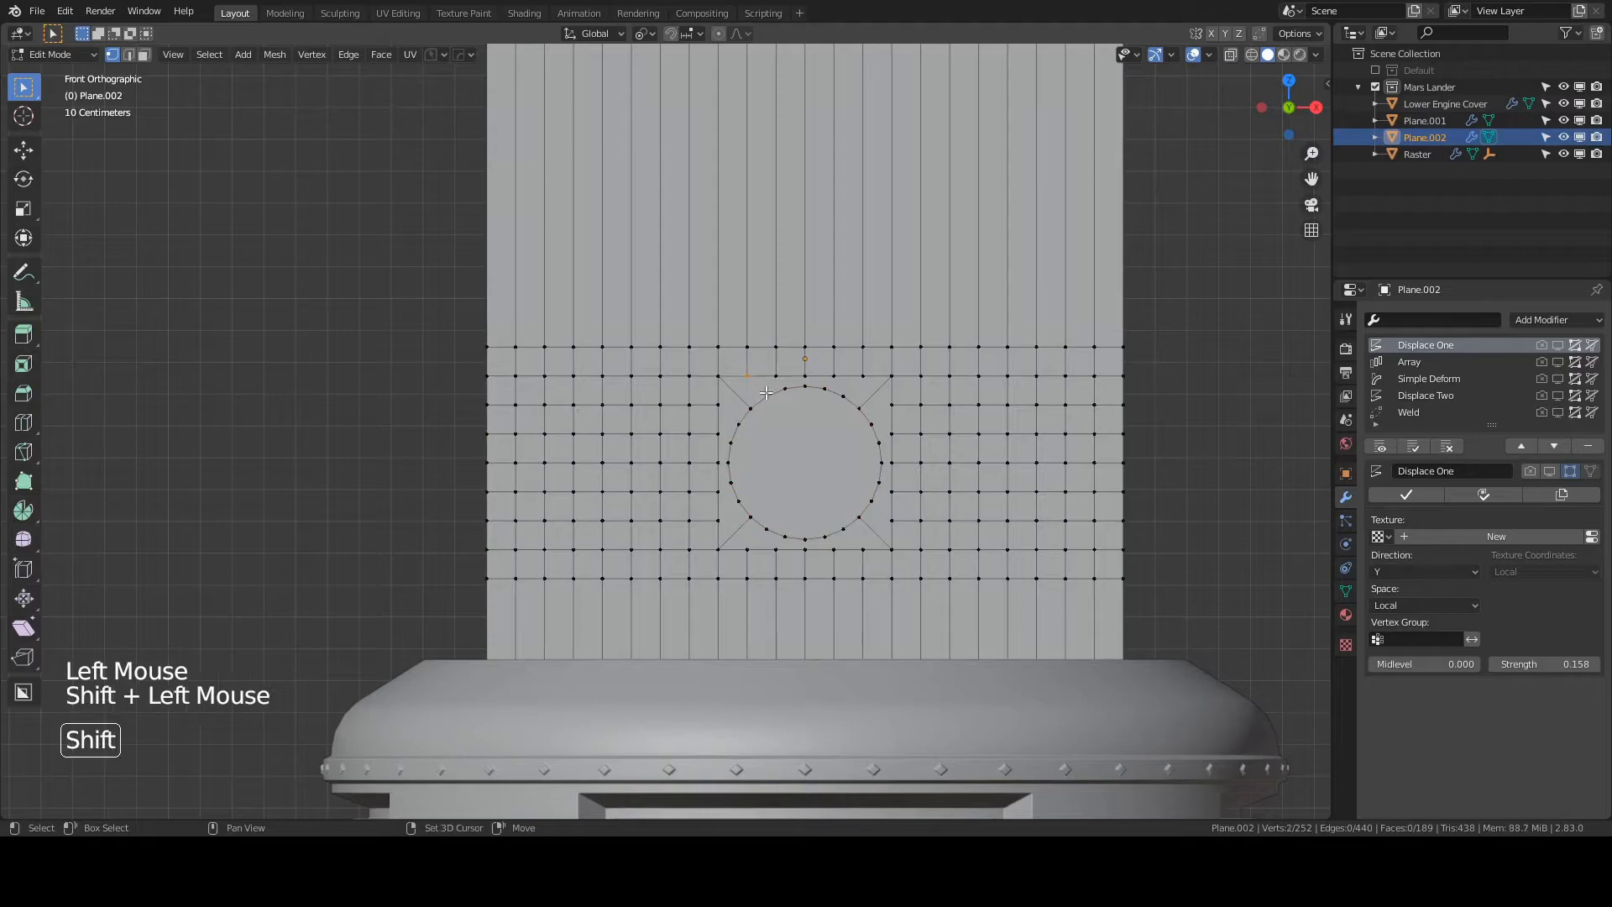
pyautogui.press('j')
pyautogui.click(775, 376)
pyautogui.keyDown('shift'); pyautogui.click(783, 388); pyautogui.keyUp('shift')
pyautogui.press('j')
pyautogui.click(804, 377)
pyautogui.keyDown('shift'); pyautogui.click(805, 387); pyautogui.keyUp('shift')
pyautogui.press('j')
pyautogui.click(826, 387)
pyautogui.keyDown('shift'); pyautogui.click(836, 377); pyautogui.keyUp('shift')
pyautogui.press('j')
pyautogui.click(843, 394)
pyautogui.keyDown('shift'); pyautogui.click(860, 377); pyautogui.keyUp('shift')
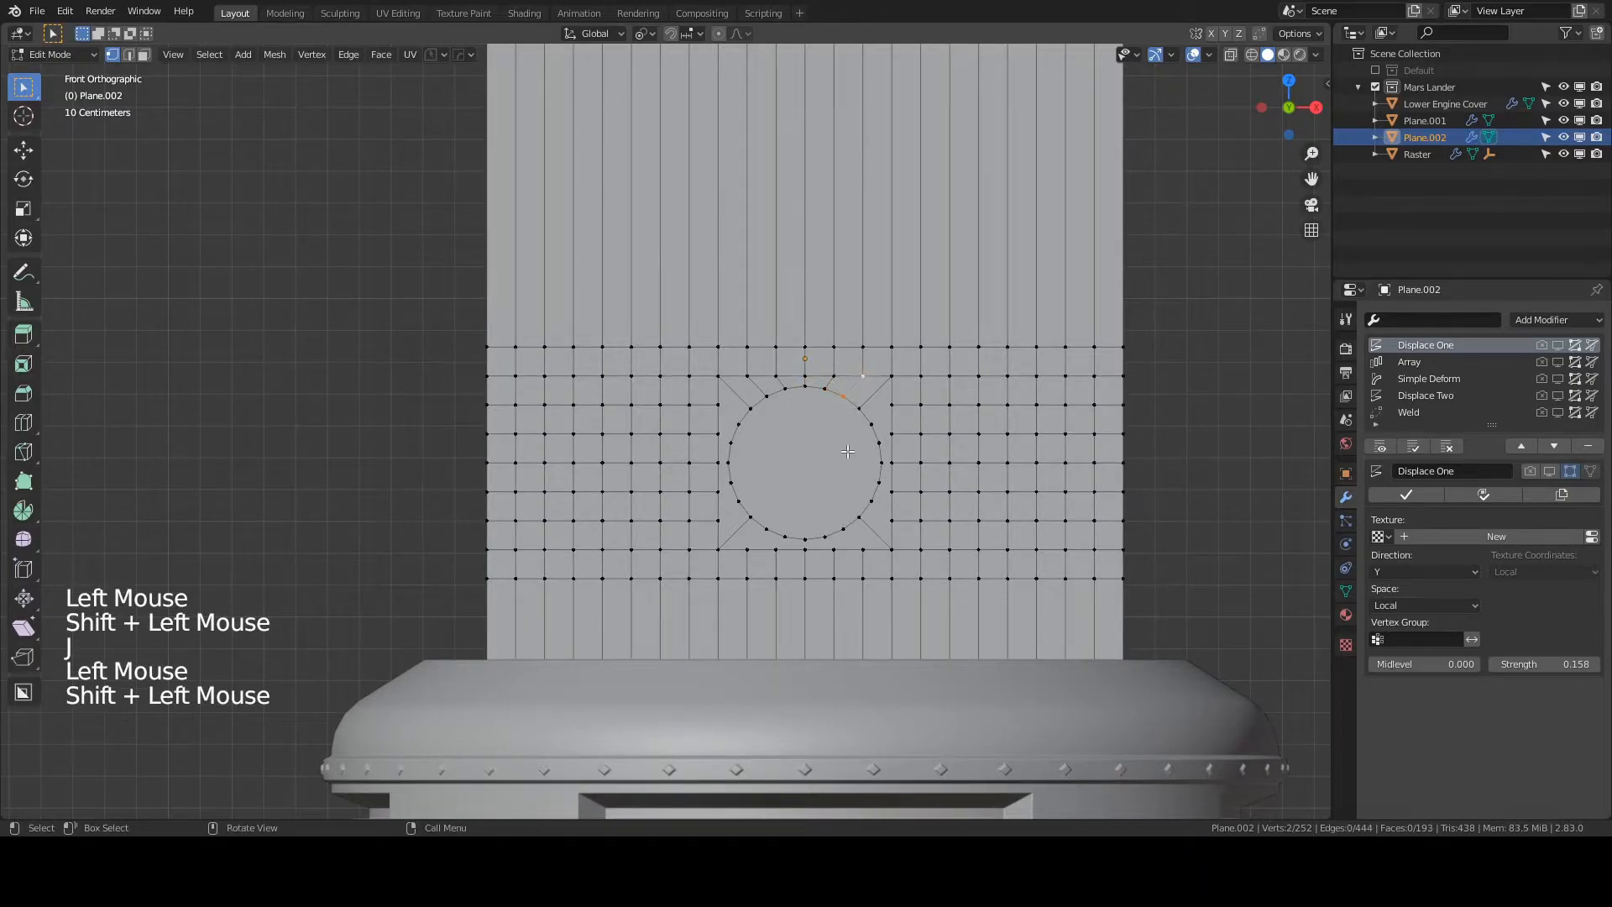
pyautogui.press('j')
# - Connect the five vertices along the circle's right side to the matching vertices on the square's right edge
pyautogui.click(872, 424)
pyautogui.keyDown('shift'); pyautogui.click(889, 405); pyautogui.keyUp('shift')
pyautogui.press('j')
pyautogui.click(879, 442)
pyautogui.keyDown('shift'); pyautogui.click(891, 434); pyautogui.keyUp('shift')
pyautogui.press('j')
pyautogui.click(881, 460)
pyautogui.keyDown('shift'); pyautogui.click(890, 462); pyautogui.keyUp('shift')
pyautogui.press('j')
pyautogui.click(879, 483)
pyautogui.keyDown('shift'); pyautogui.click(891, 491); pyautogui.keyUp('shift')
pyautogui.press('j')
pyautogui.click(871, 502)
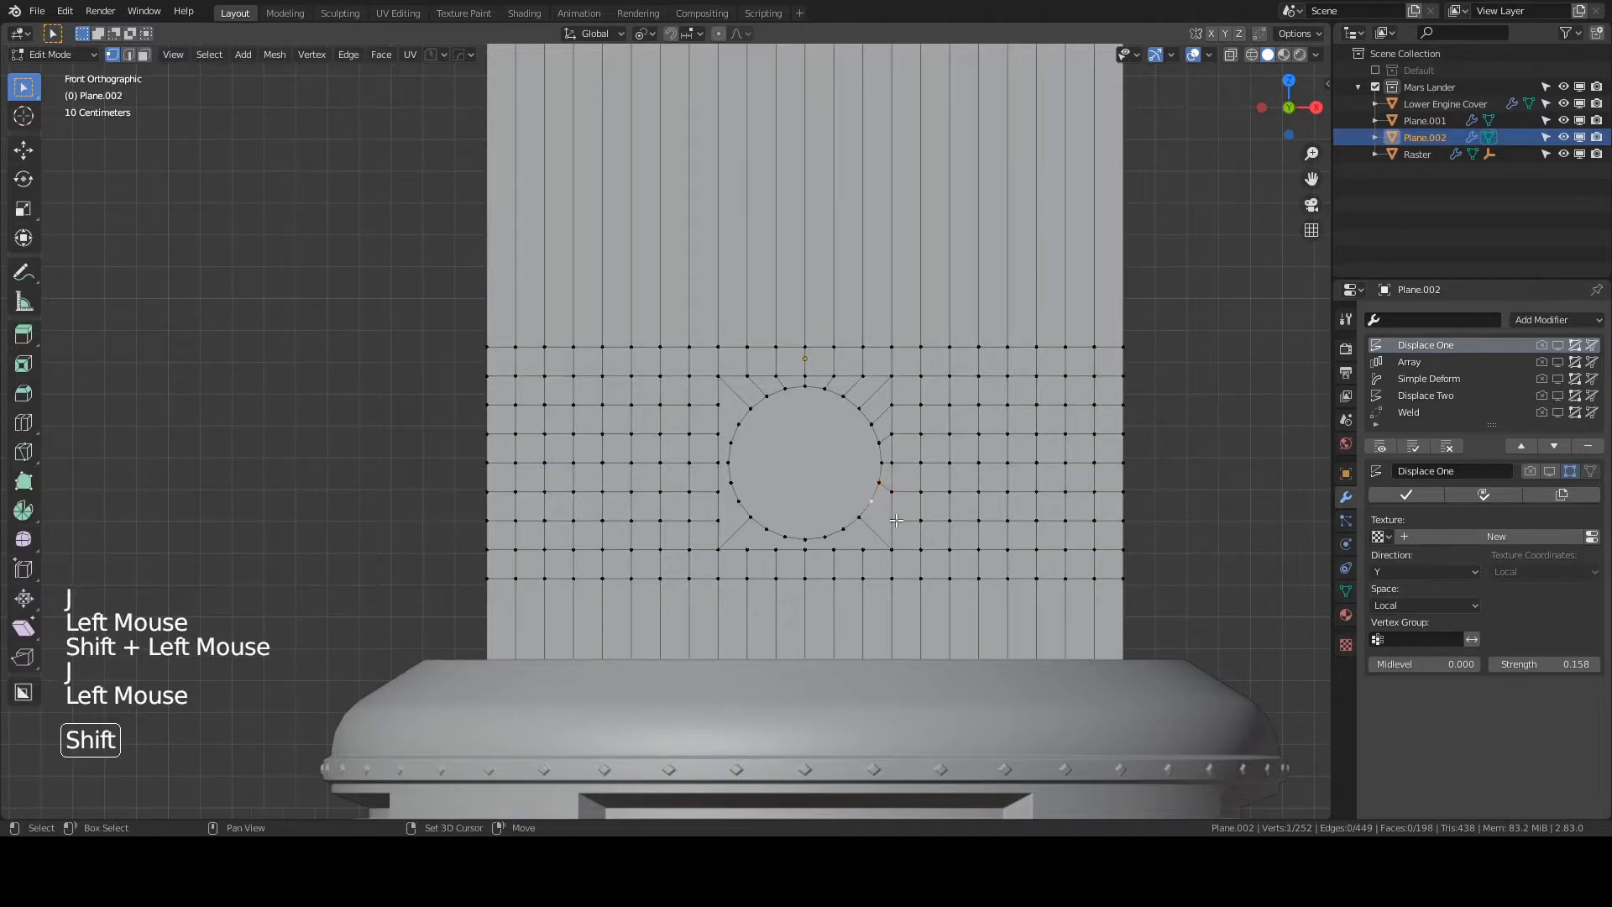
pyautogui.keyDown('shift'); pyautogui.click(892, 521); pyautogui.keyUp('shift')
pyautogui.press('j')
# - Connect the five vertices along the bottom of the circle to the matching vertices on the square's lower edge
pyautogui.click(843, 529)
pyautogui.keyDown('shift'); pyautogui.click(862, 550); pyautogui.keyUp('shift')
pyautogui.press('j')
pyautogui.click(823, 534)
pyautogui.keyDown('shift'); pyautogui.click(833, 550); pyautogui.keyUp('shift')
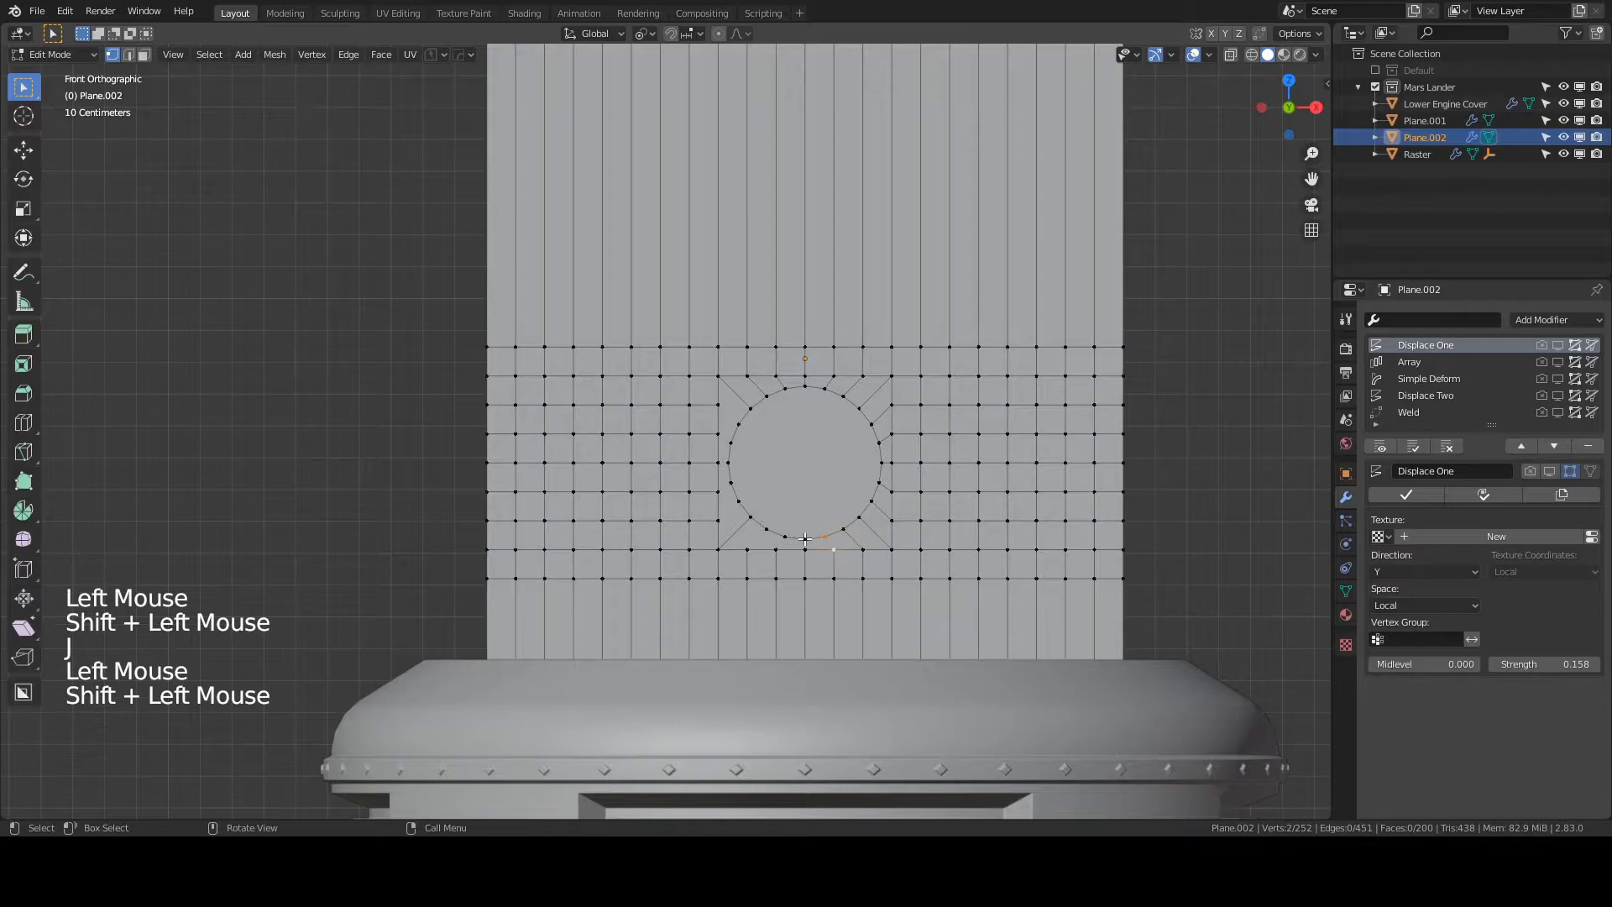
pyautogui.press('j')
pyautogui.click(805, 539)
pyautogui.keyDown('shift'); pyautogui.click(804, 550); pyautogui.keyUp('shift')
pyautogui.press('j')
pyautogui.click(784, 536)
pyautogui.keyDown('shift'); pyautogui.click(774, 550); pyautogui.keyUp('shift')
pyautogui.press('j')
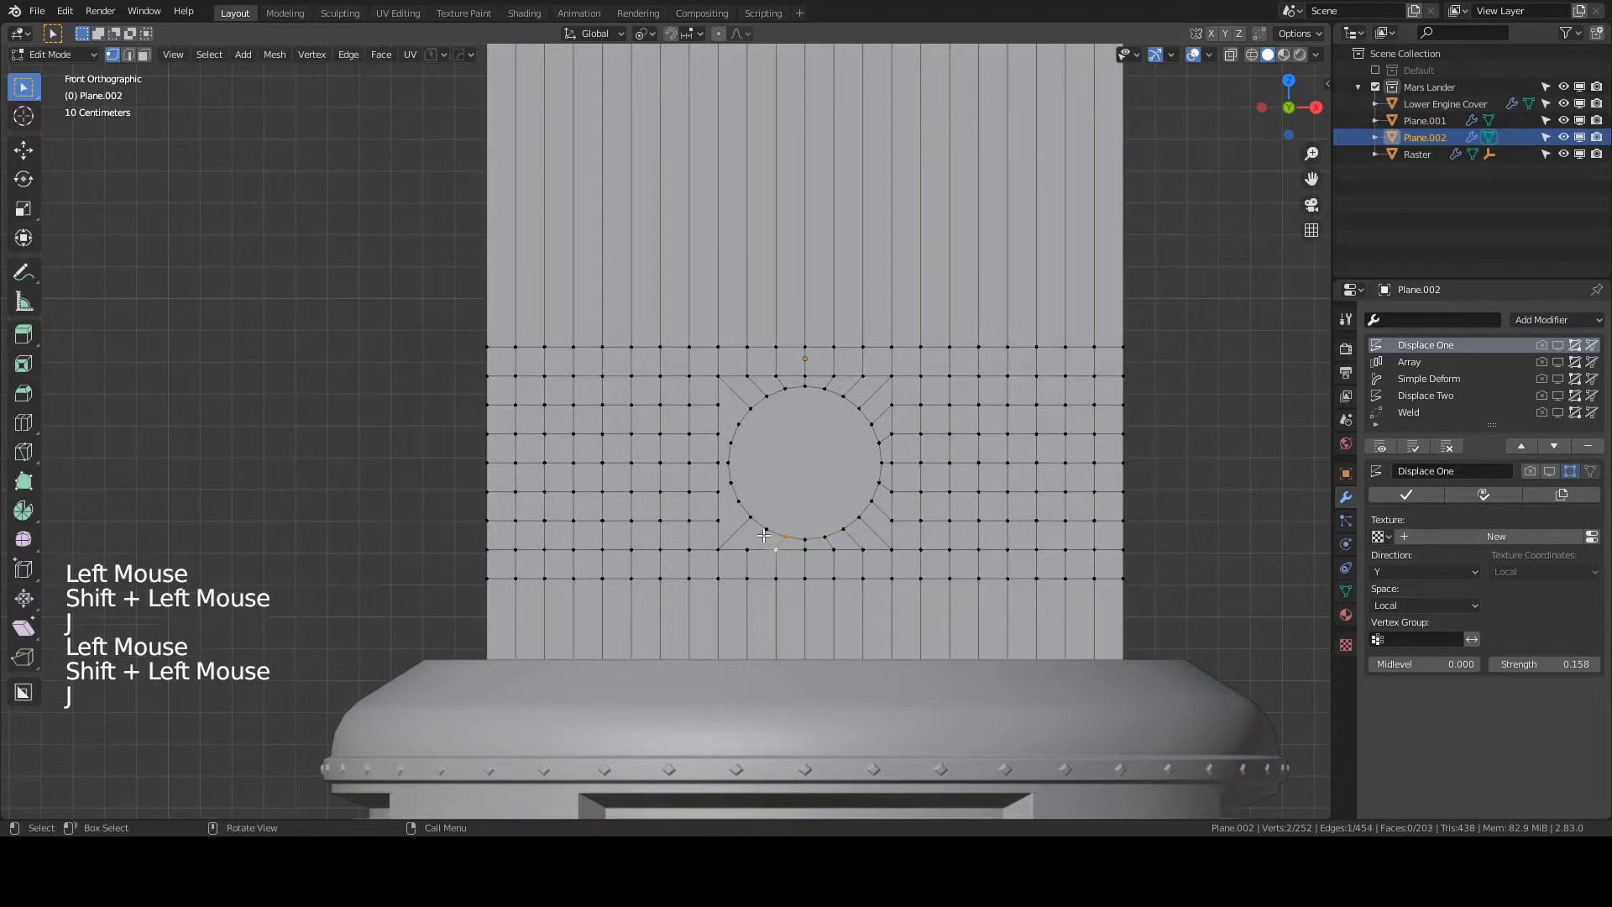
pyautogui.click(766, 528)
pyautogui.keyDown('shift'); pyautogui.click(747, 550); pyautogui.keyUp('shift')
pyautogui.press('j')
# - Connect the five vertices along the square's left edge to the matching vertices on the circle's left side
pyautogui.click(727, 515)
pyautogui.keyDown('shift'); pyautogui.click(717, 520); pyautogui.keyUp('shift')
pyautogui.press('j')
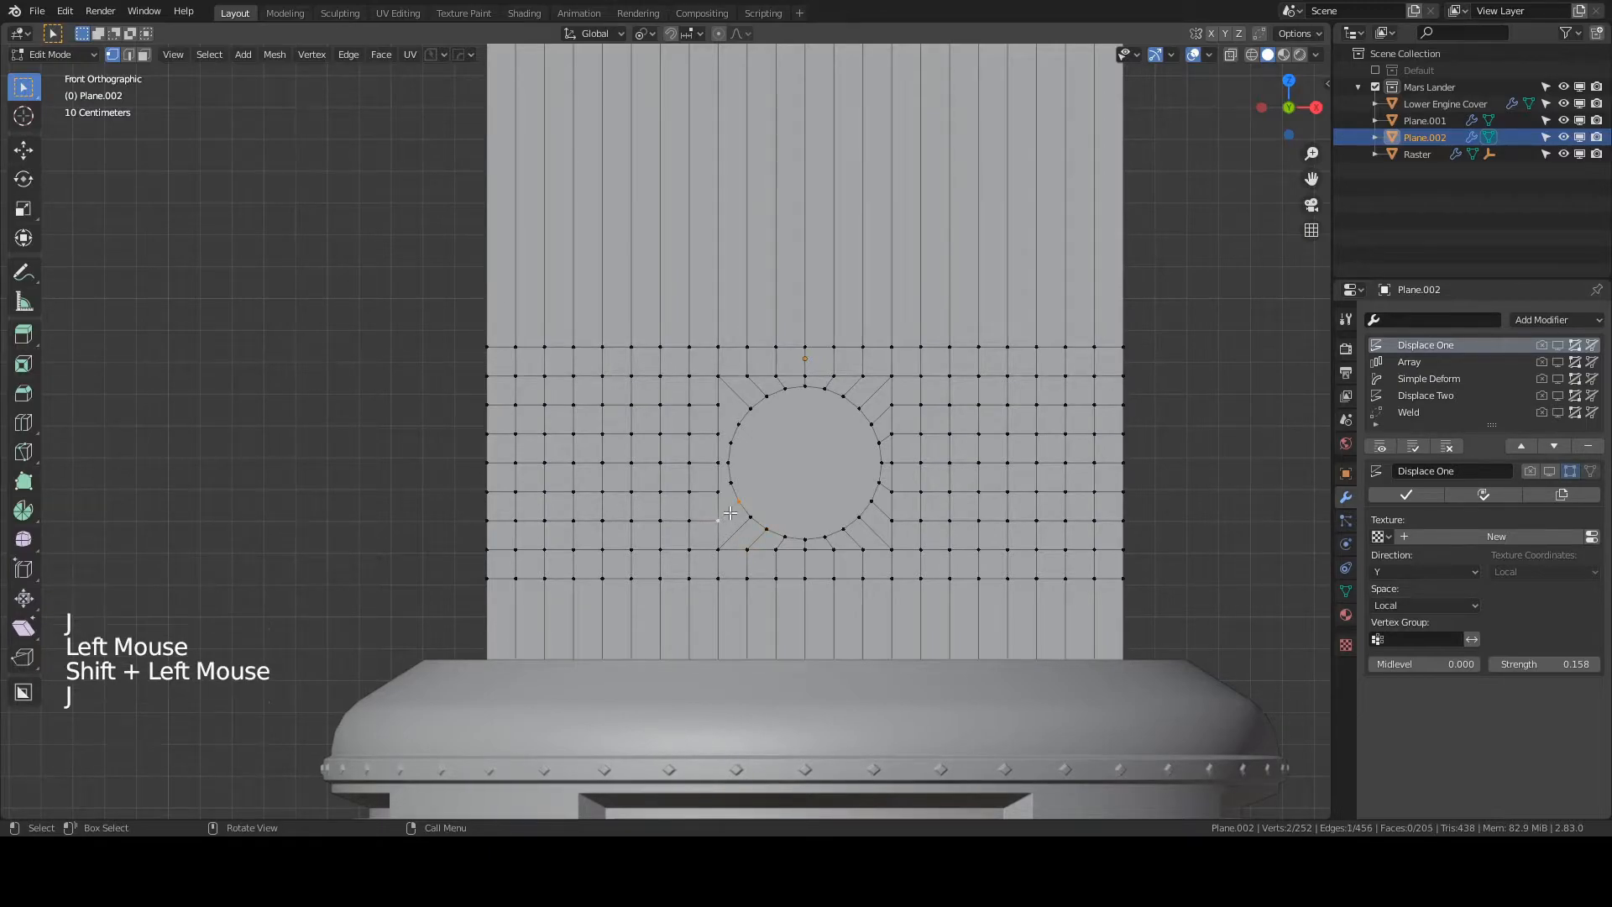
pyautogui.click(719, 492)
pyautogui.keyDown('shift'); pyautogui.click(732, 483); pyautogui.keyUp('shift')
pyautogui.press('j')
pyautogui.click(715, 461)
pyautogui.keyDown('shift'); pyautogui.click(728, 461); pyautogui.keyUp('shift')
pyautogui.press('j')
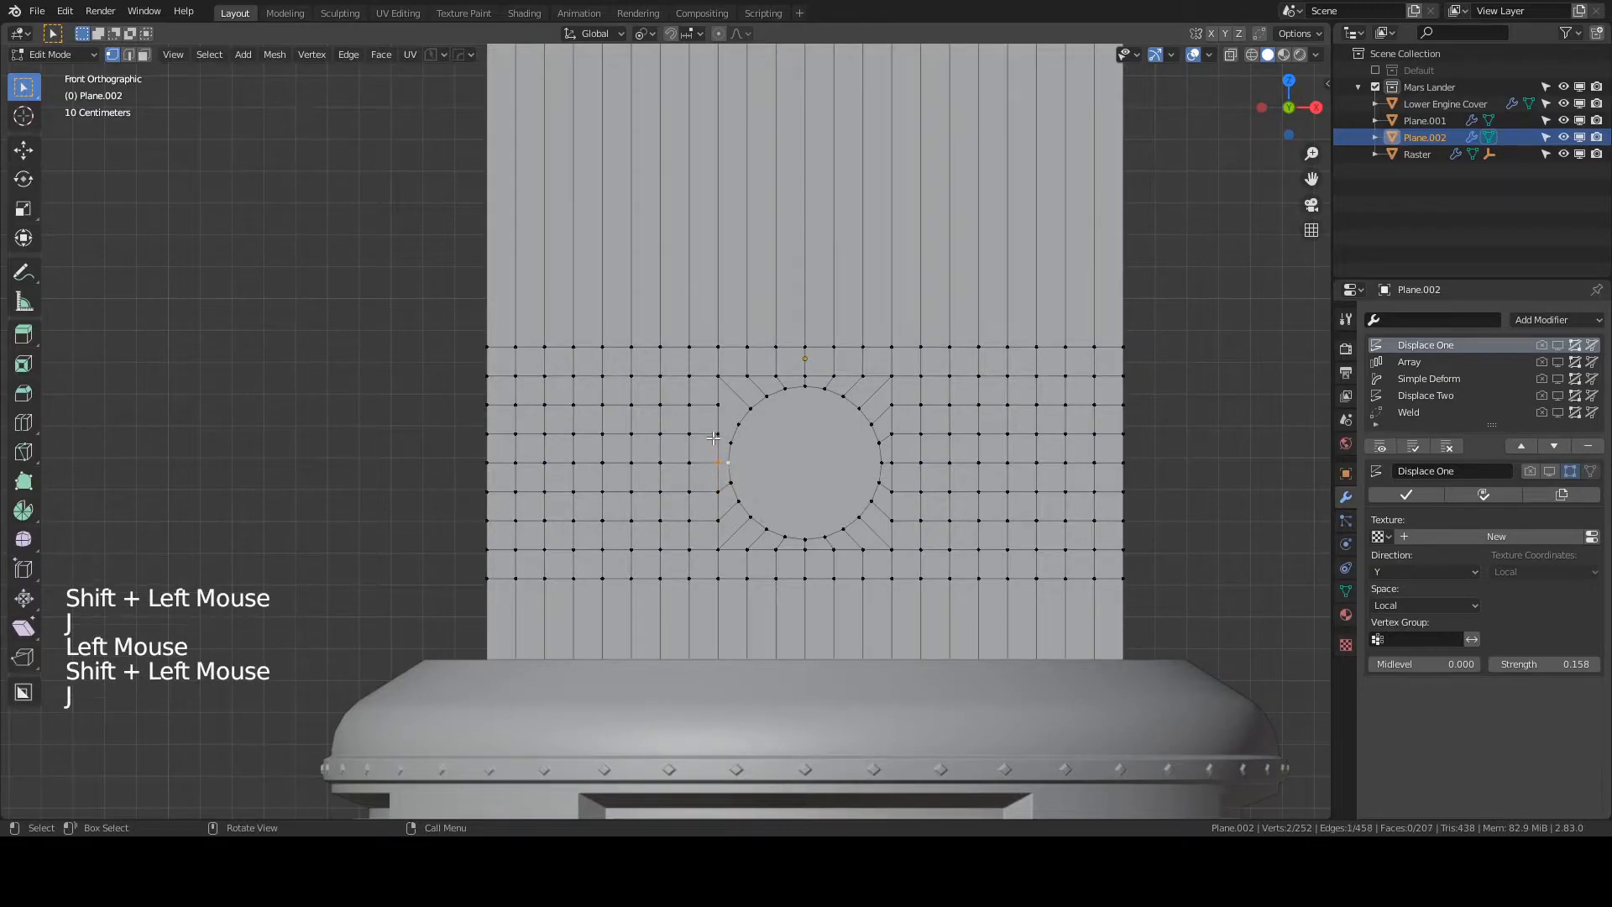
pyautogui.click(719, 434)
pyautogui.keyDown('shift'); pyautogui.click(731, 442); pyautogui.keyUp('shift')
pyautogui.press('j')
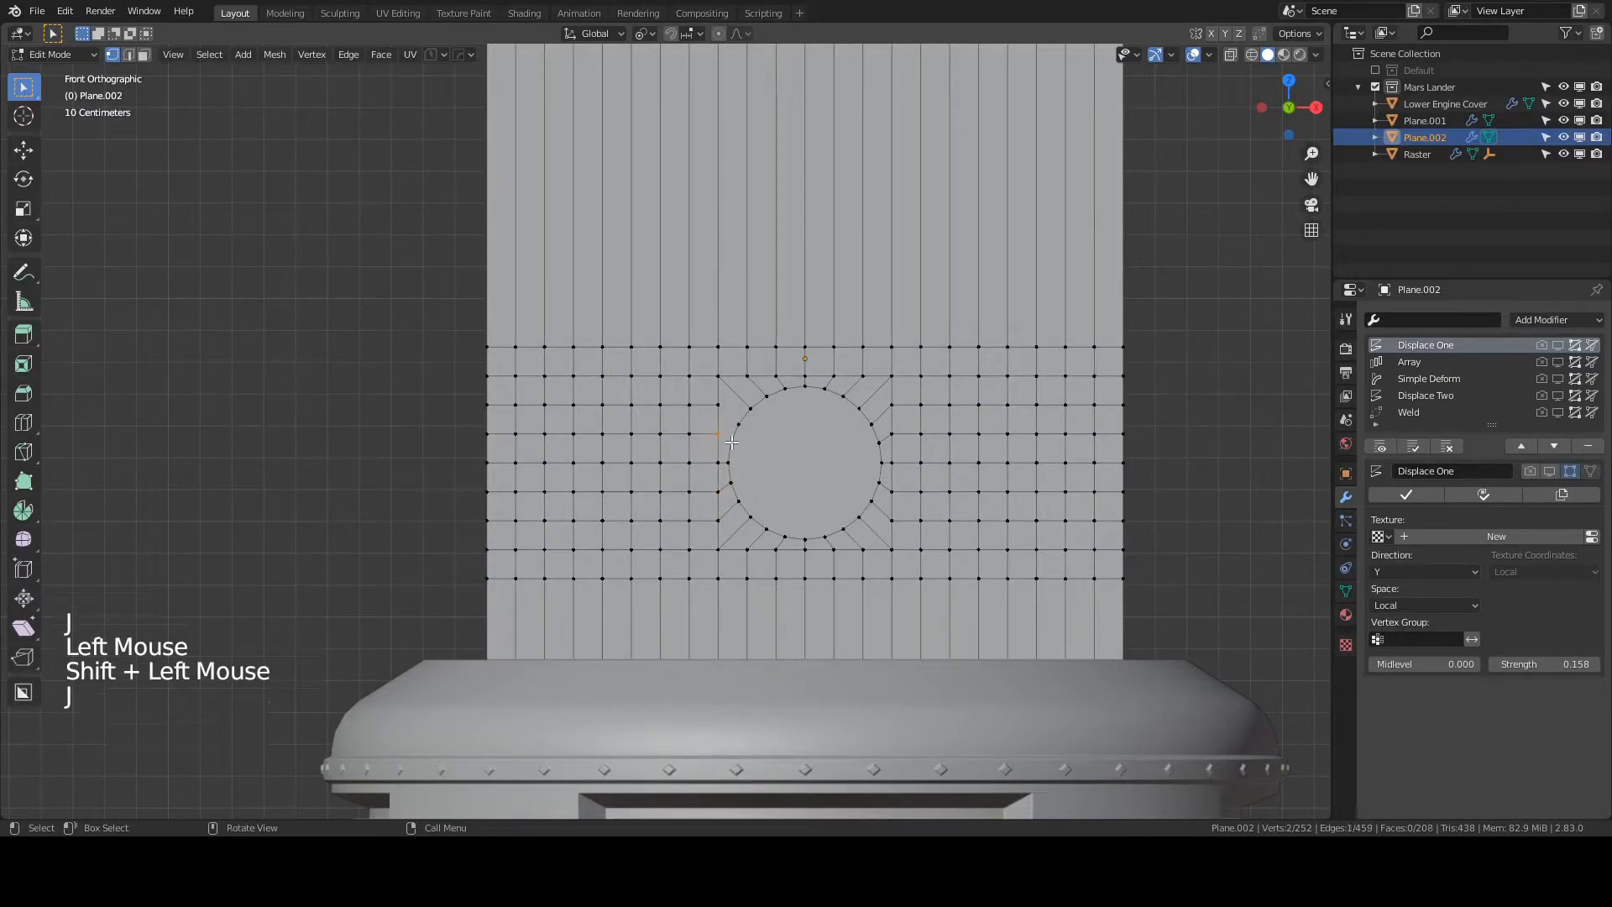
pyautogui.click(719, 405)
pyautogui.keyDown('shift'); pyautogui.click(738, 429); pyautogui.keyUp('shift')
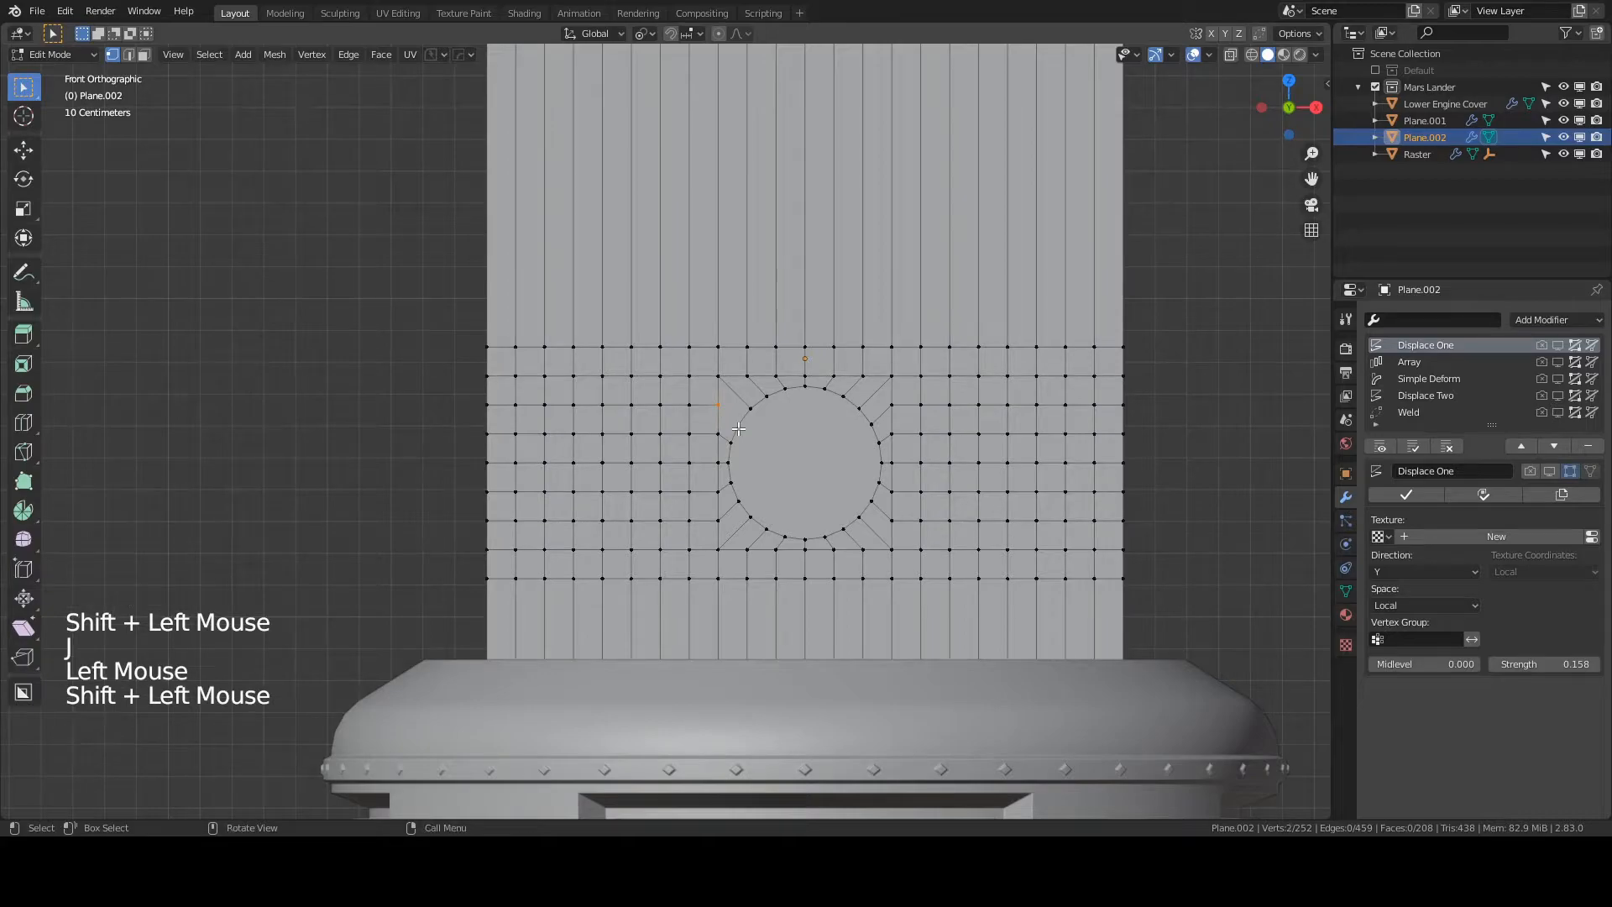
pyautogui.press('j')
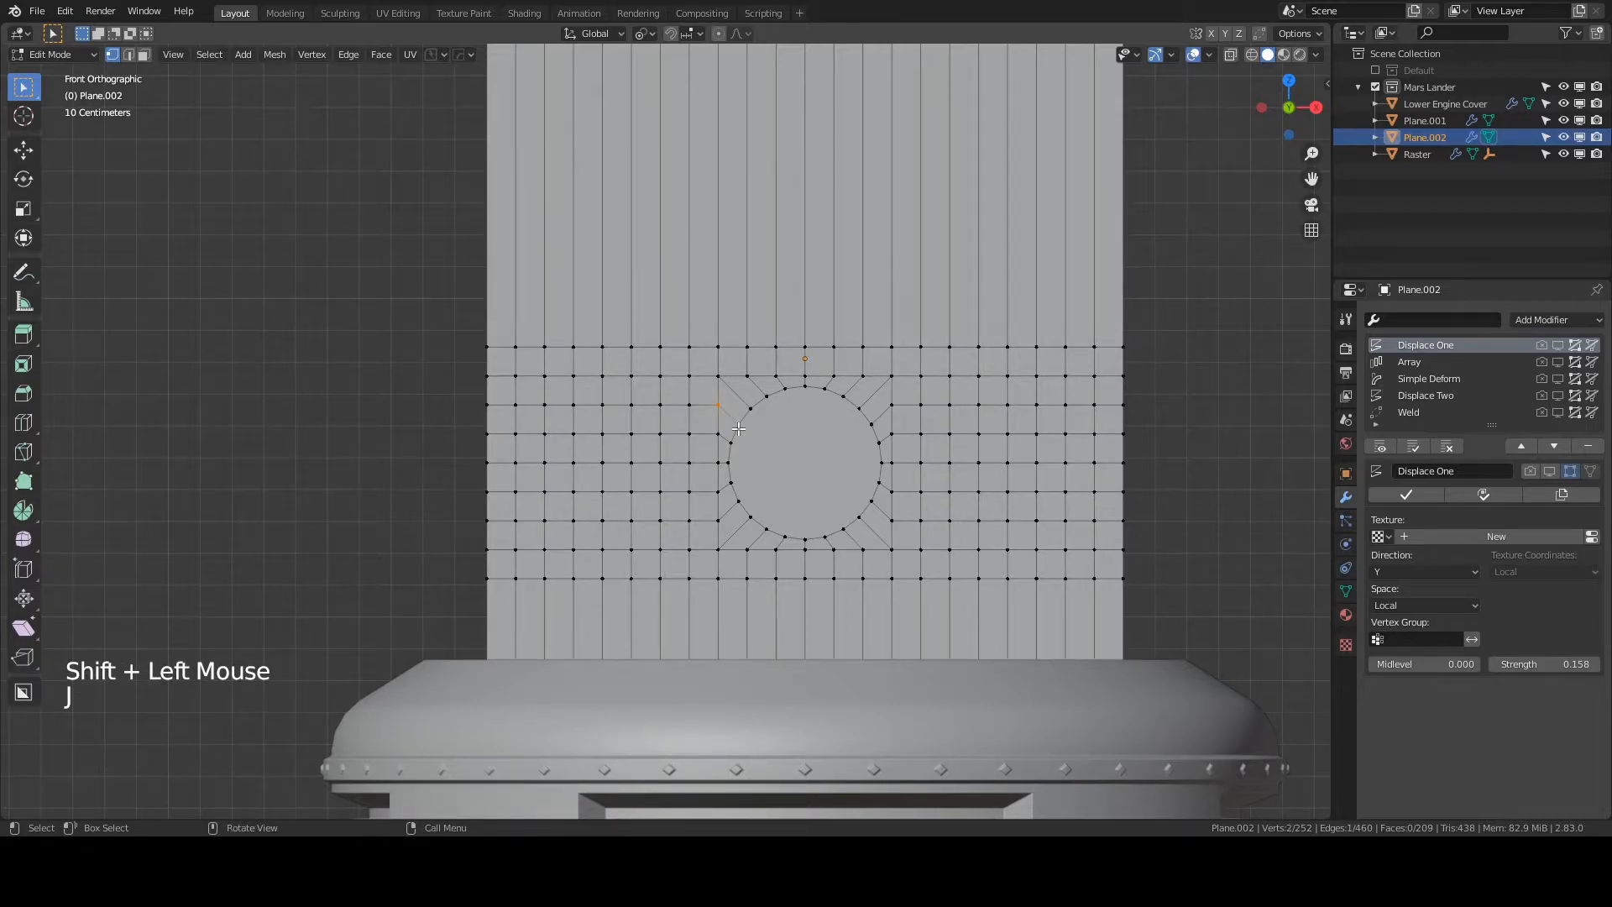
# - Delete the circular face to open a round hole in the plane
pyautogui.click(144, 55)
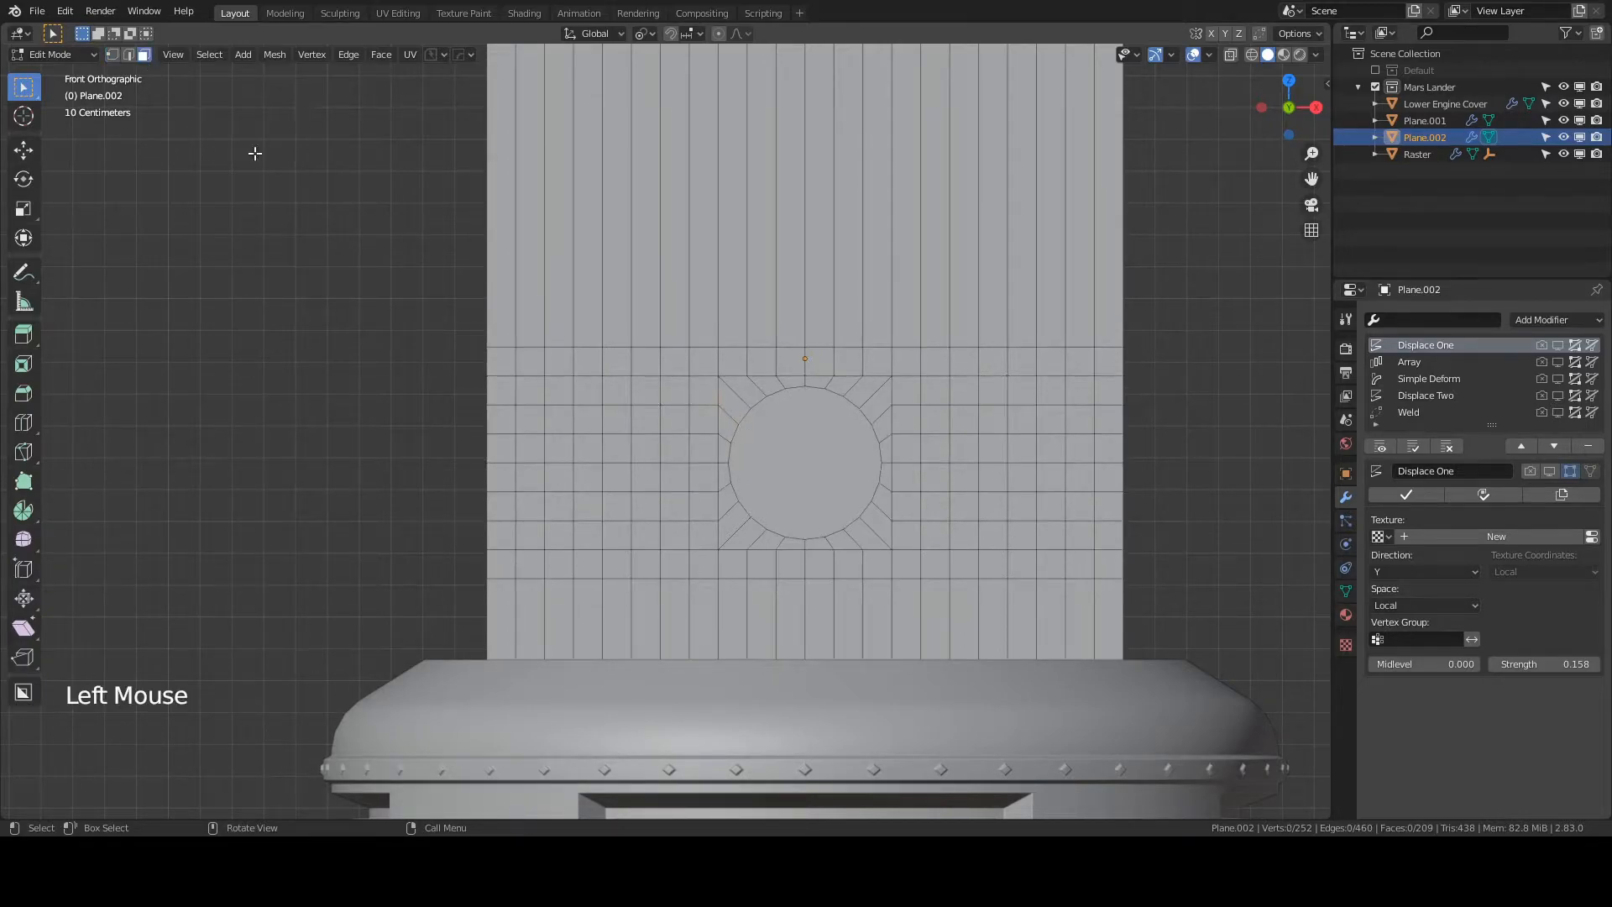
pyautogui.click(768, 464)
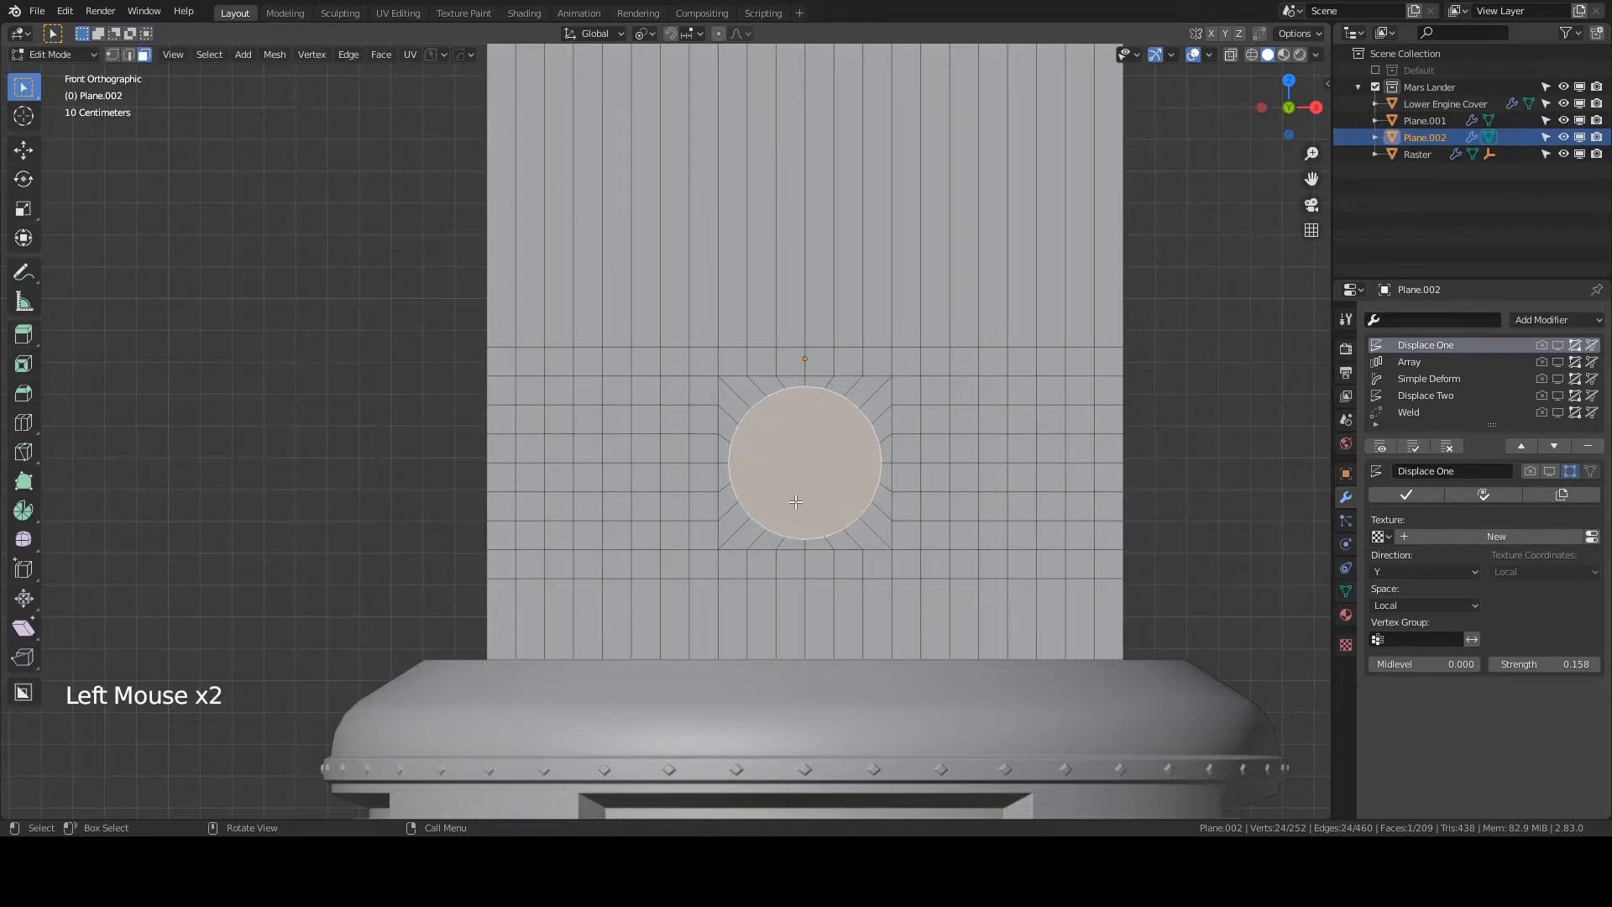
pyautogui.moveTo(789, 513); pyautogui.dragTo(825, 509, button='middle')
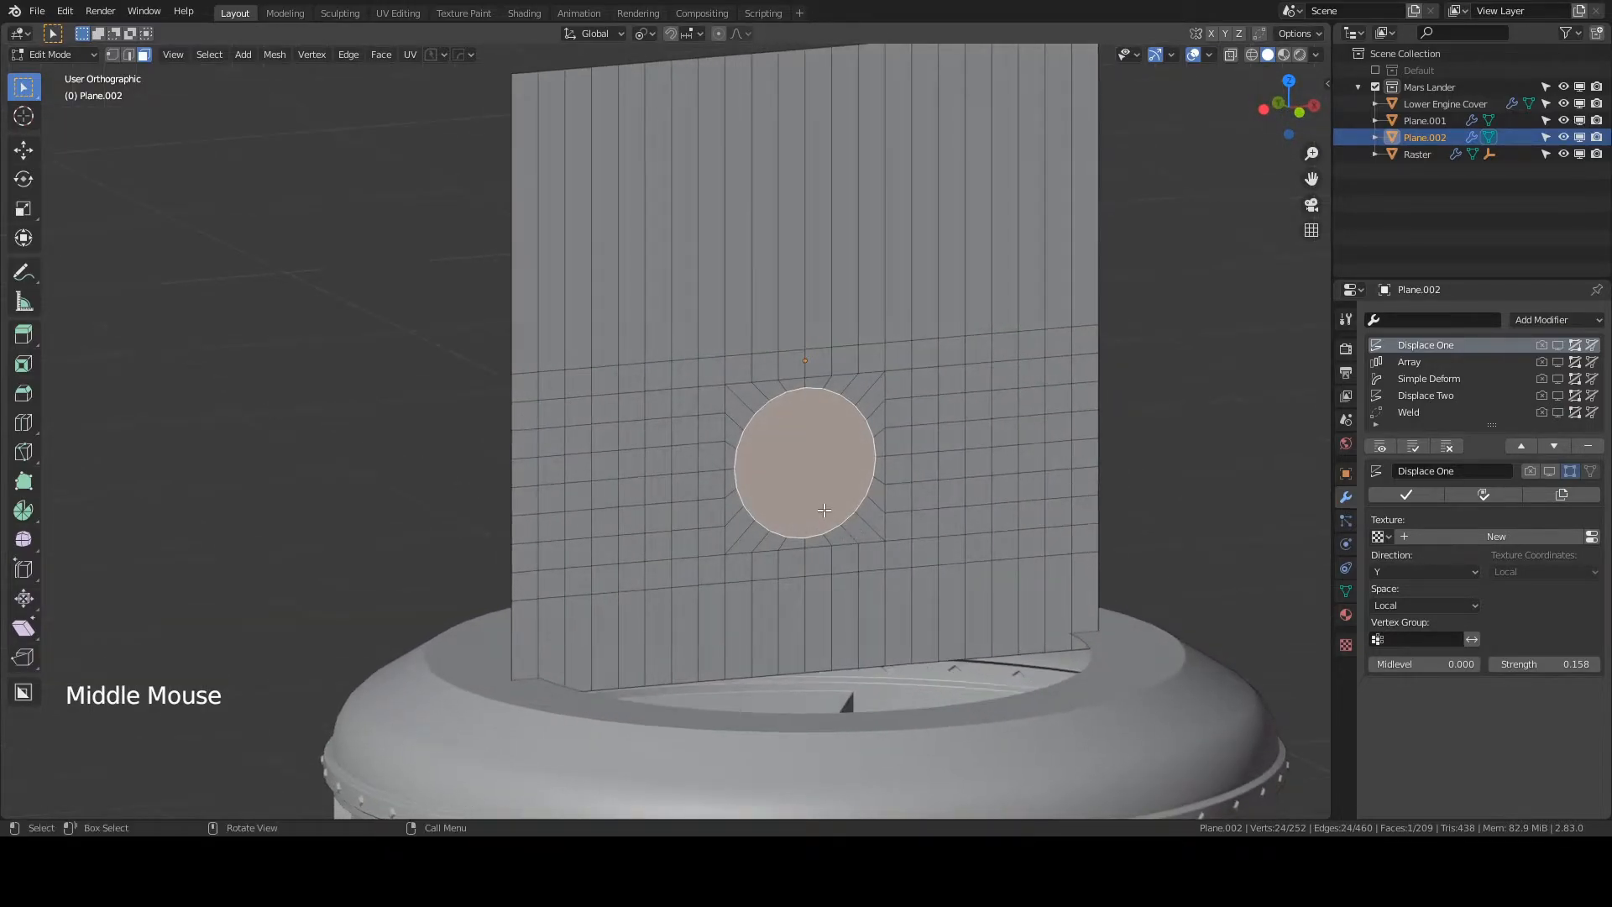
pyautogui.scroll(1, 769, 452)
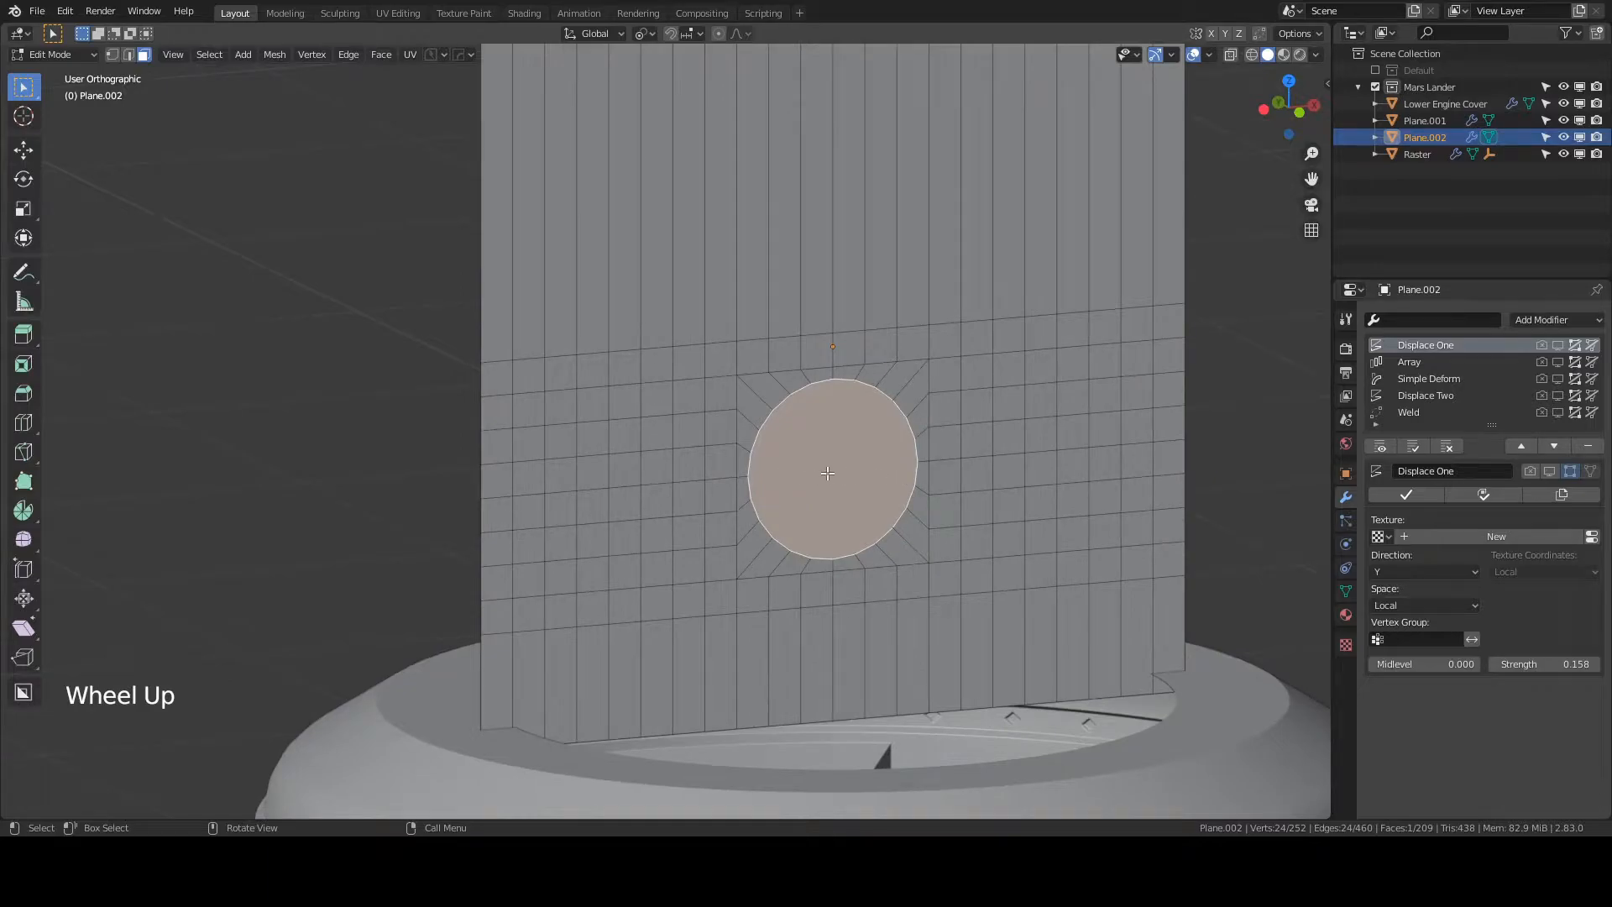
pyautogui.press('x')
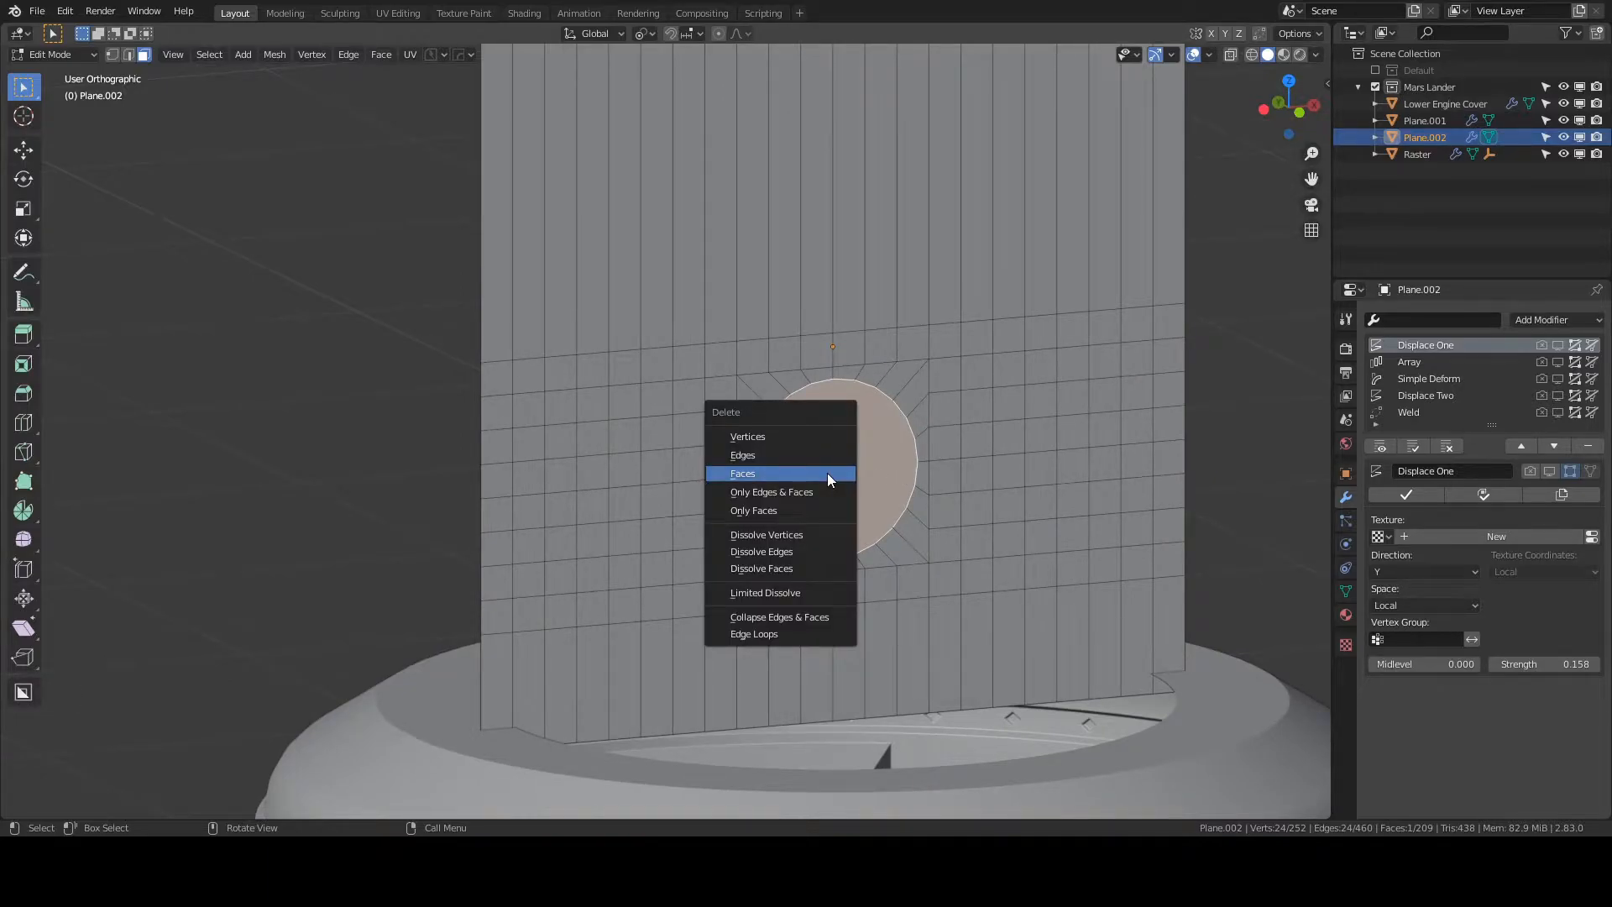
pyautogui.click(827, 473)
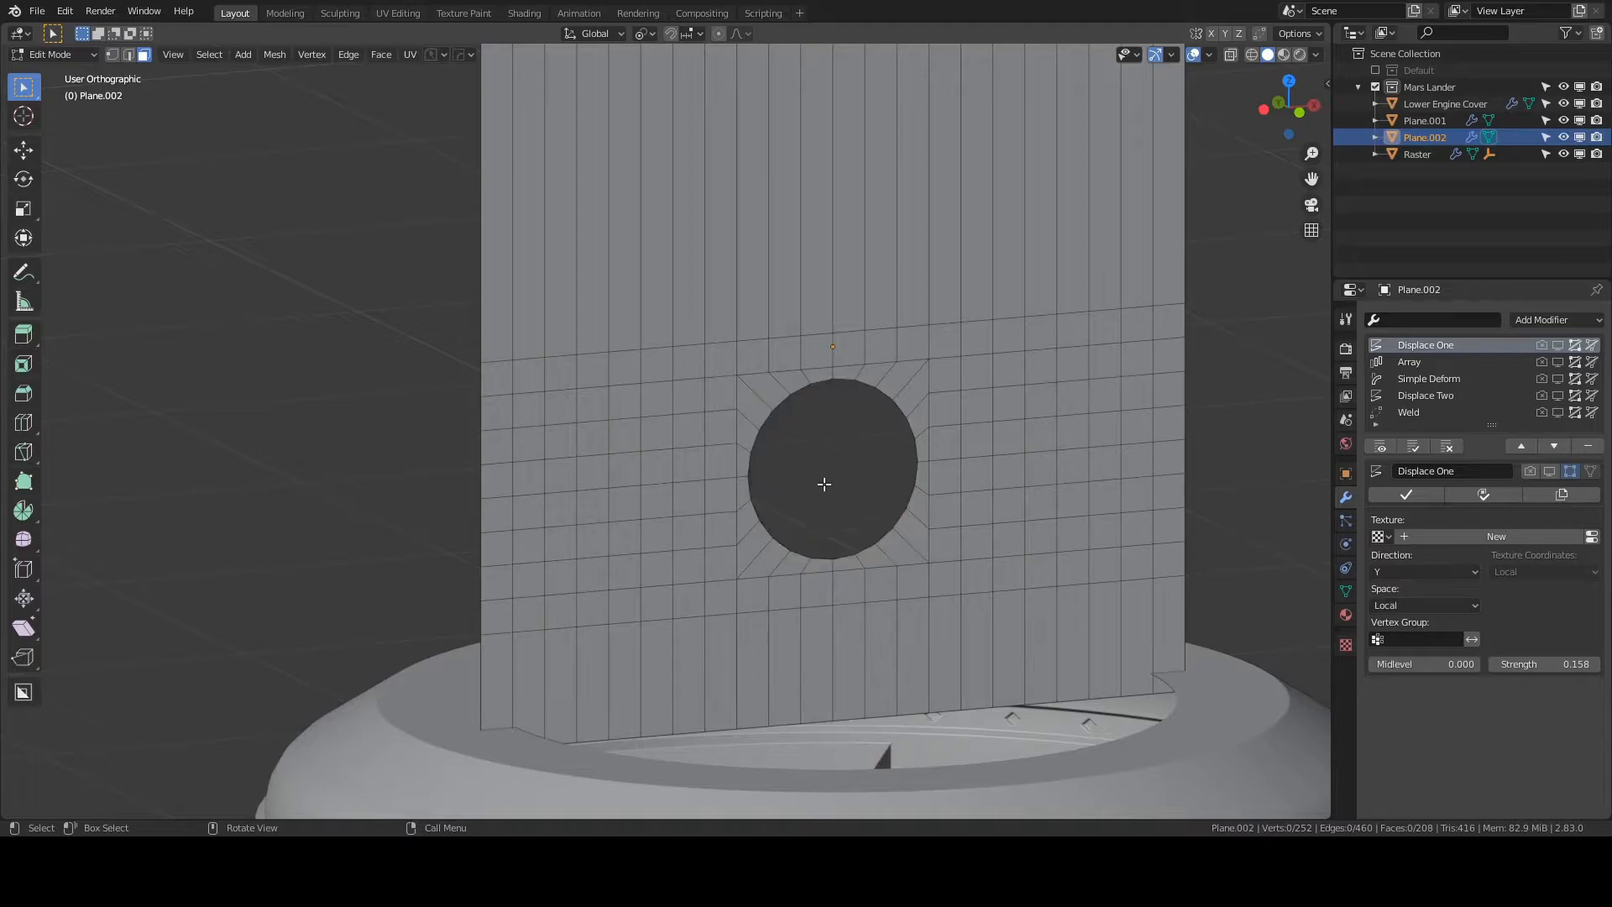
# - Show all modifiers and switch the viewport shading to a glossy red matcap to inspect the cylinder's surface around the holes
pyautogui.click(1378, 450)
pyautogui.scroll(-3, 1125, 439)
pyautogui.moveTo(1126, 439); pyautogui.dragTo(1151, 331, button='middle')
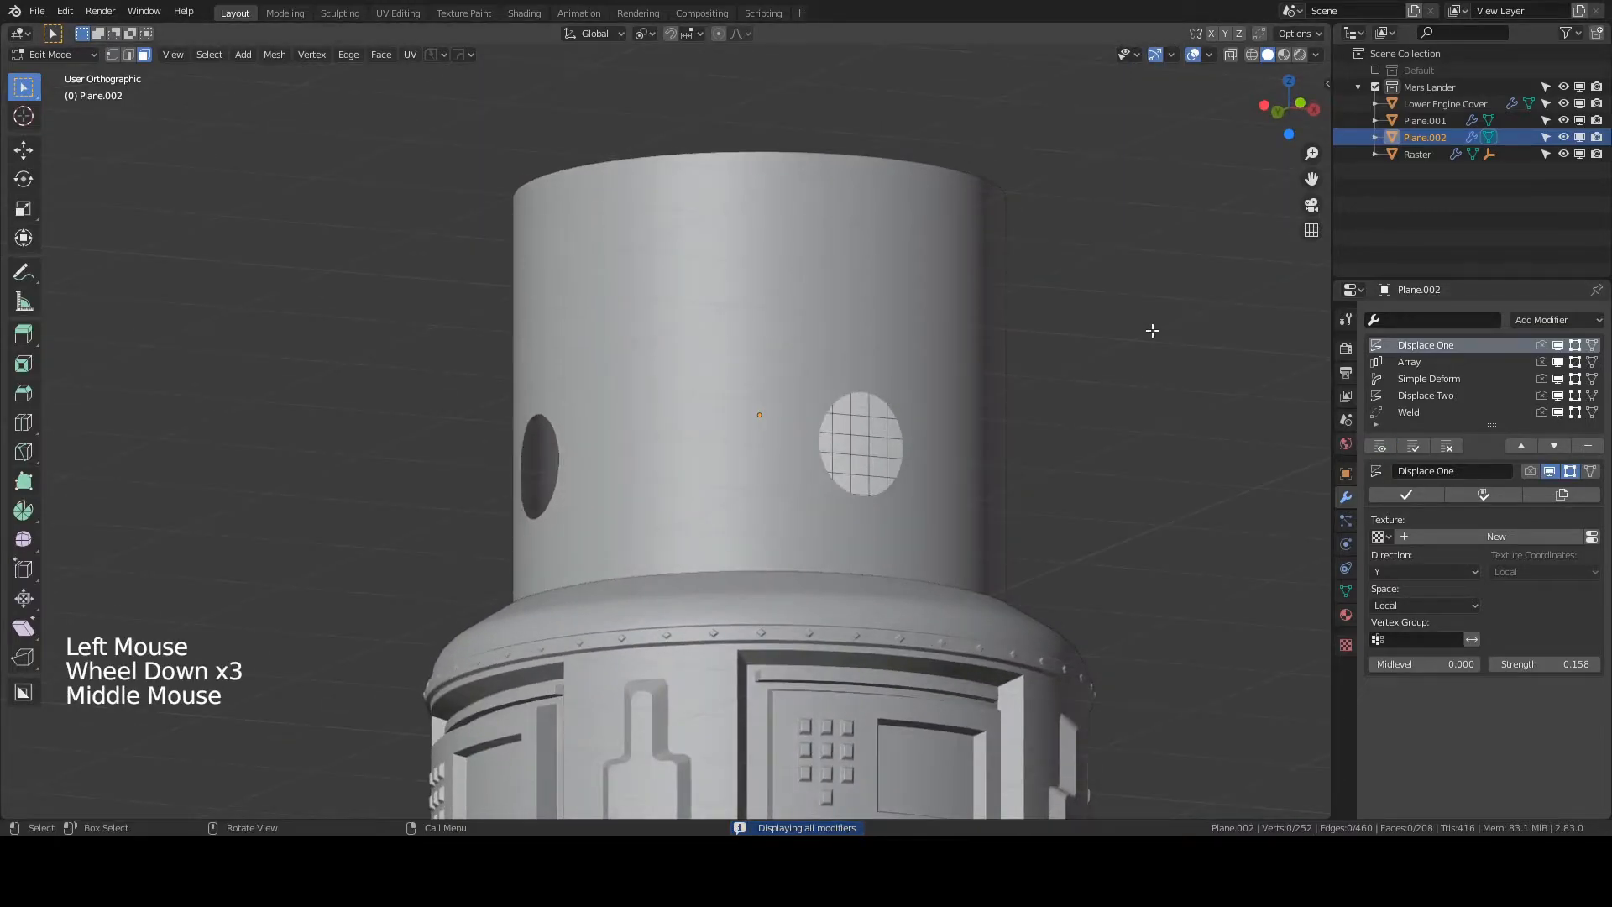
pyautogui.click(1315, 54)
pyautogui.click(1297, 135)
pyautogui.moveTo(910, 406)
pyautogui.mouseDown(button='middle')
pyautogui.moveTo(924, 360)
pyautogui.moveTo(874, 360)
pyautogui.moveTo(871, 381)
pyautogui.moveTo(922, 348)
pyautogui.moveTo(921, 363)
pyautogui.moveTo(867, 381)
pyautogui.moveTo(874, 337)
pyautogui.moveTo(878, 381)
pyautogui.moveTo(995, 383)
pyautogui.moveTo(1000, 367)
pyautogui.moveTo(921, 367)
pyautogui.moveTo(925, 382)
pyautogui.moveTo(918, 364)
pyautogui.moveTo(951, 382)
pyautogui.mouseUp(button='middle')
pyautogui.scroll(3, 871, 381)
pyautogui.scroll(-3, 895, 373)
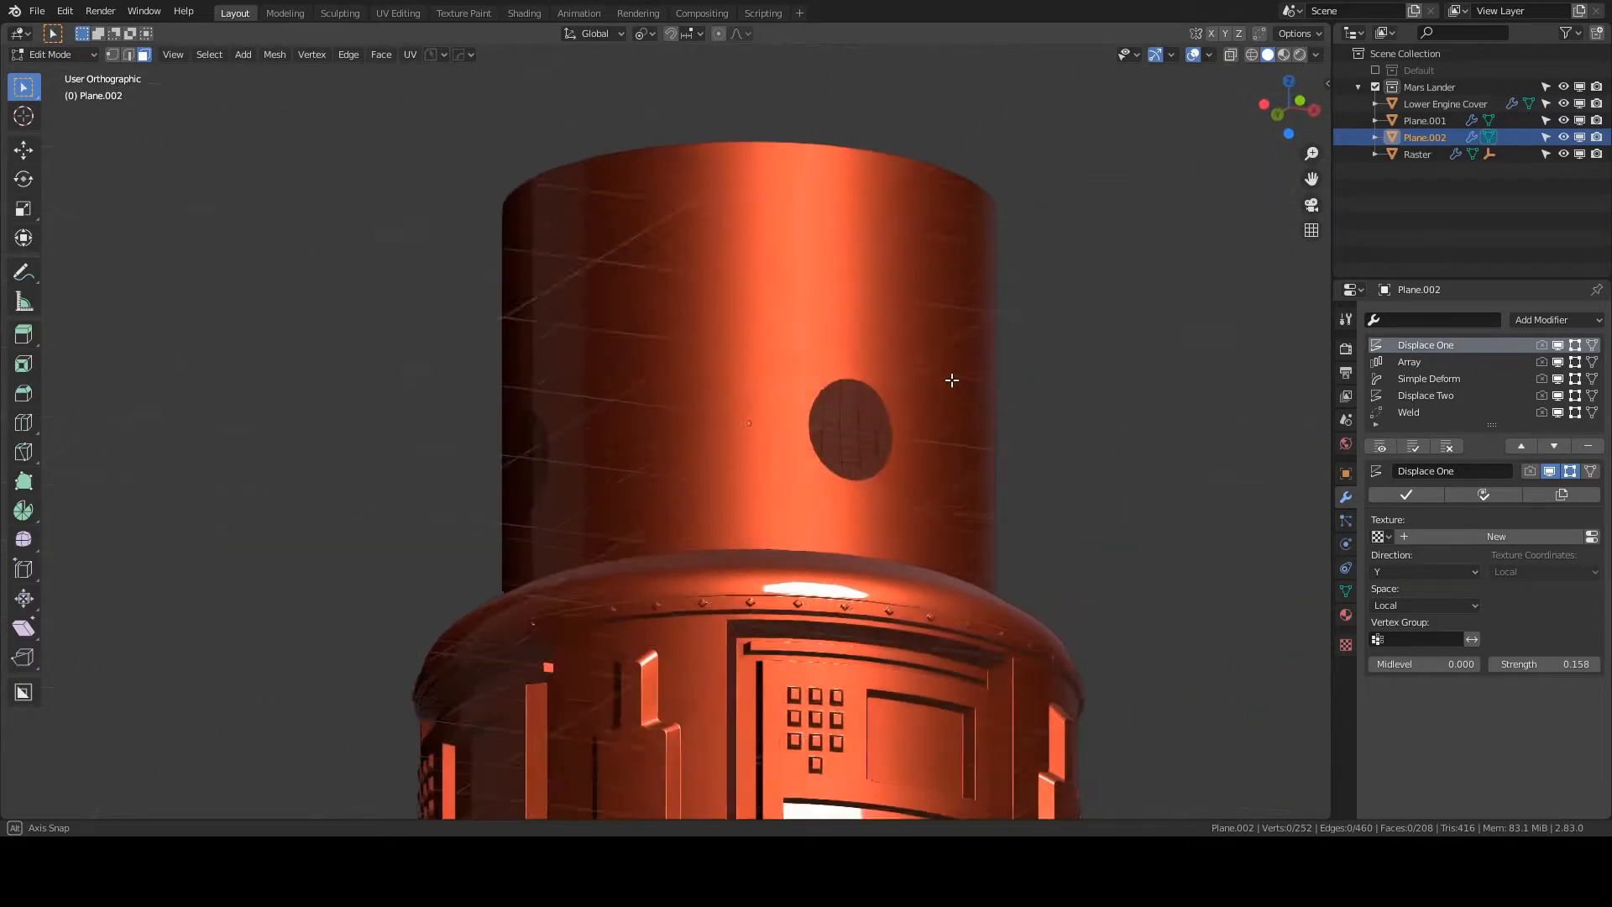
# - Hide all modifiers and use the Knife to cut a closed ring just outside the round hole, crossing every connecting edge around it
pyautogui.click(1381, 446)
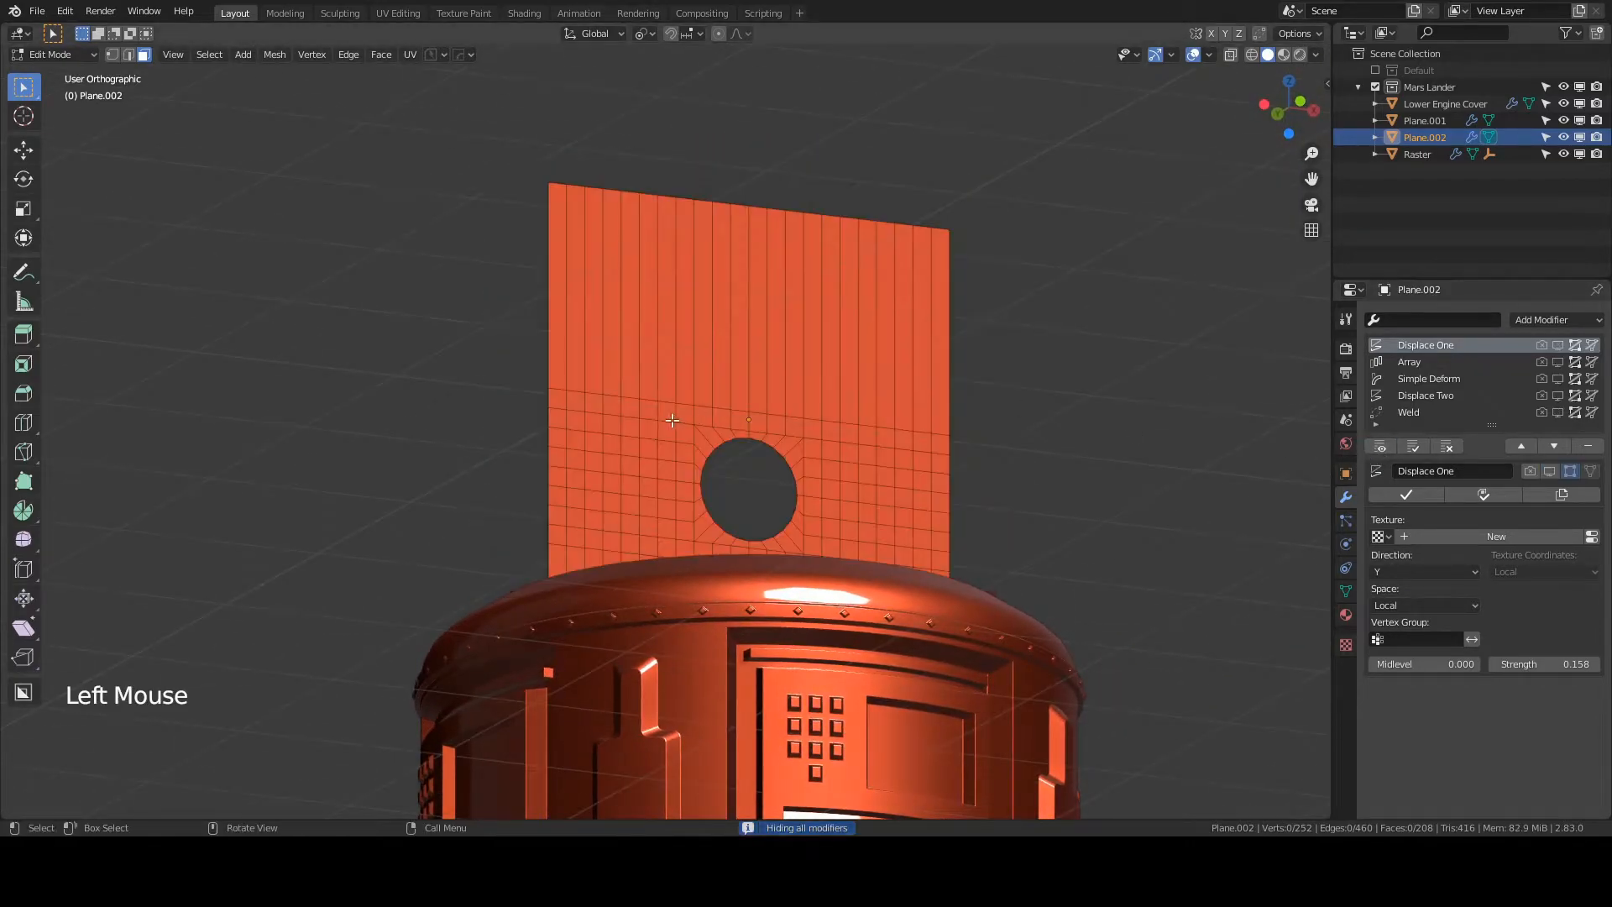
pyautogui.press('KP_1')
pyautogui.scroll(3, 824, 432)
pyautogui.keyDown('shift'); pyautogui.moveTo(823, 431); pyautogui.dragTo(828, 406, button='middle'); pyautogui.keyUp('shift')
pyautogui.scroll(2, 701, 285)
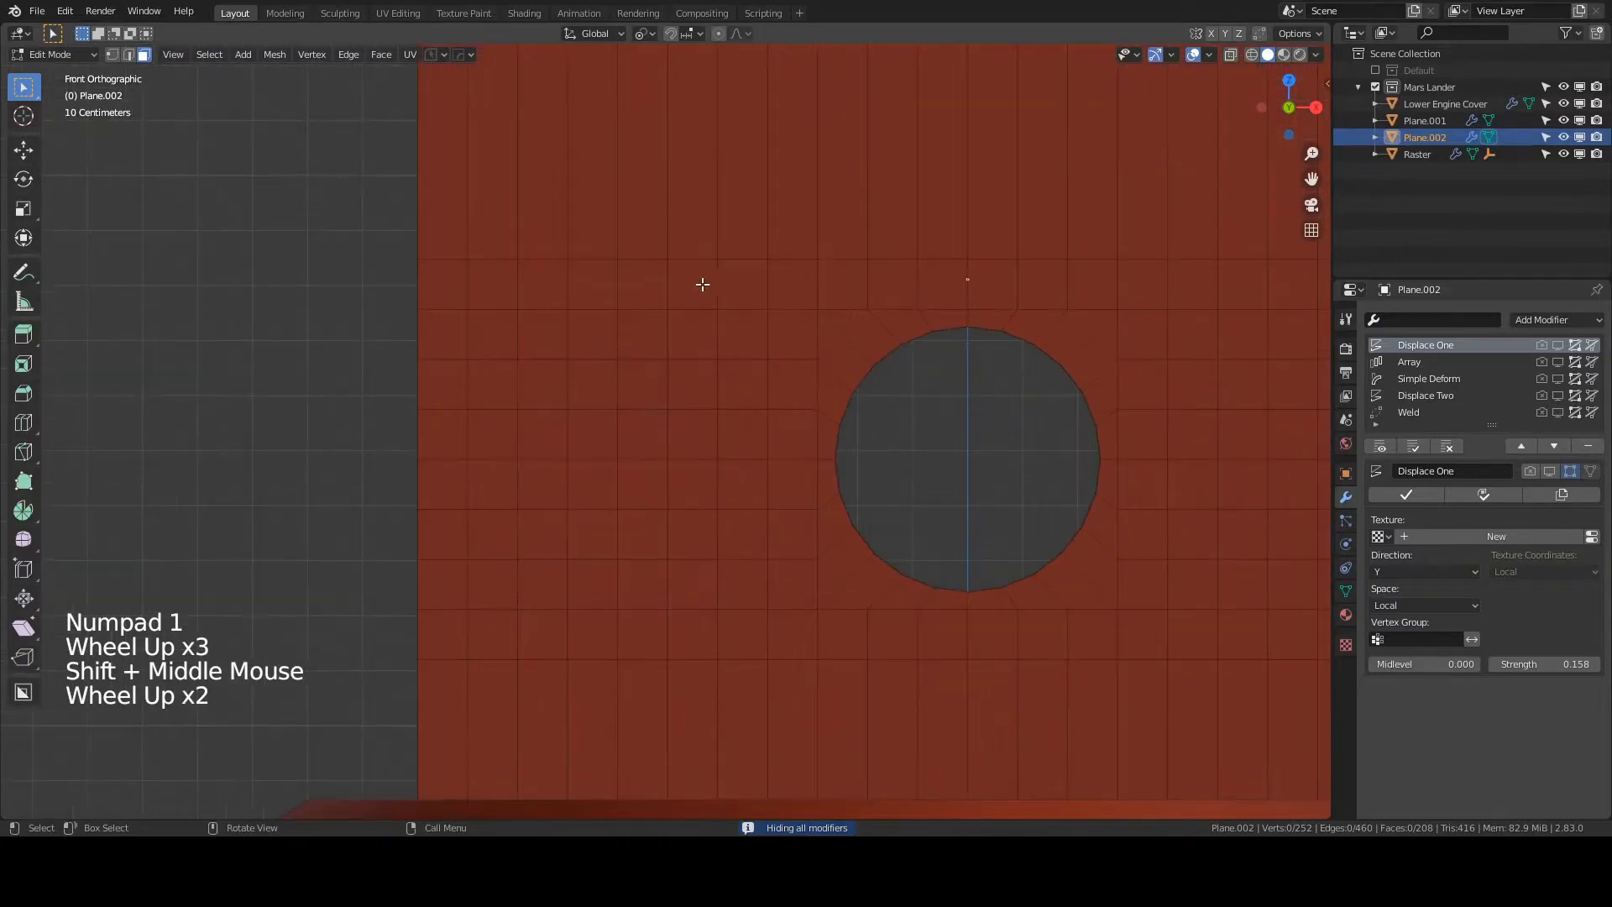
pyautogui.click(112, 54)
pyautogui.press('k')
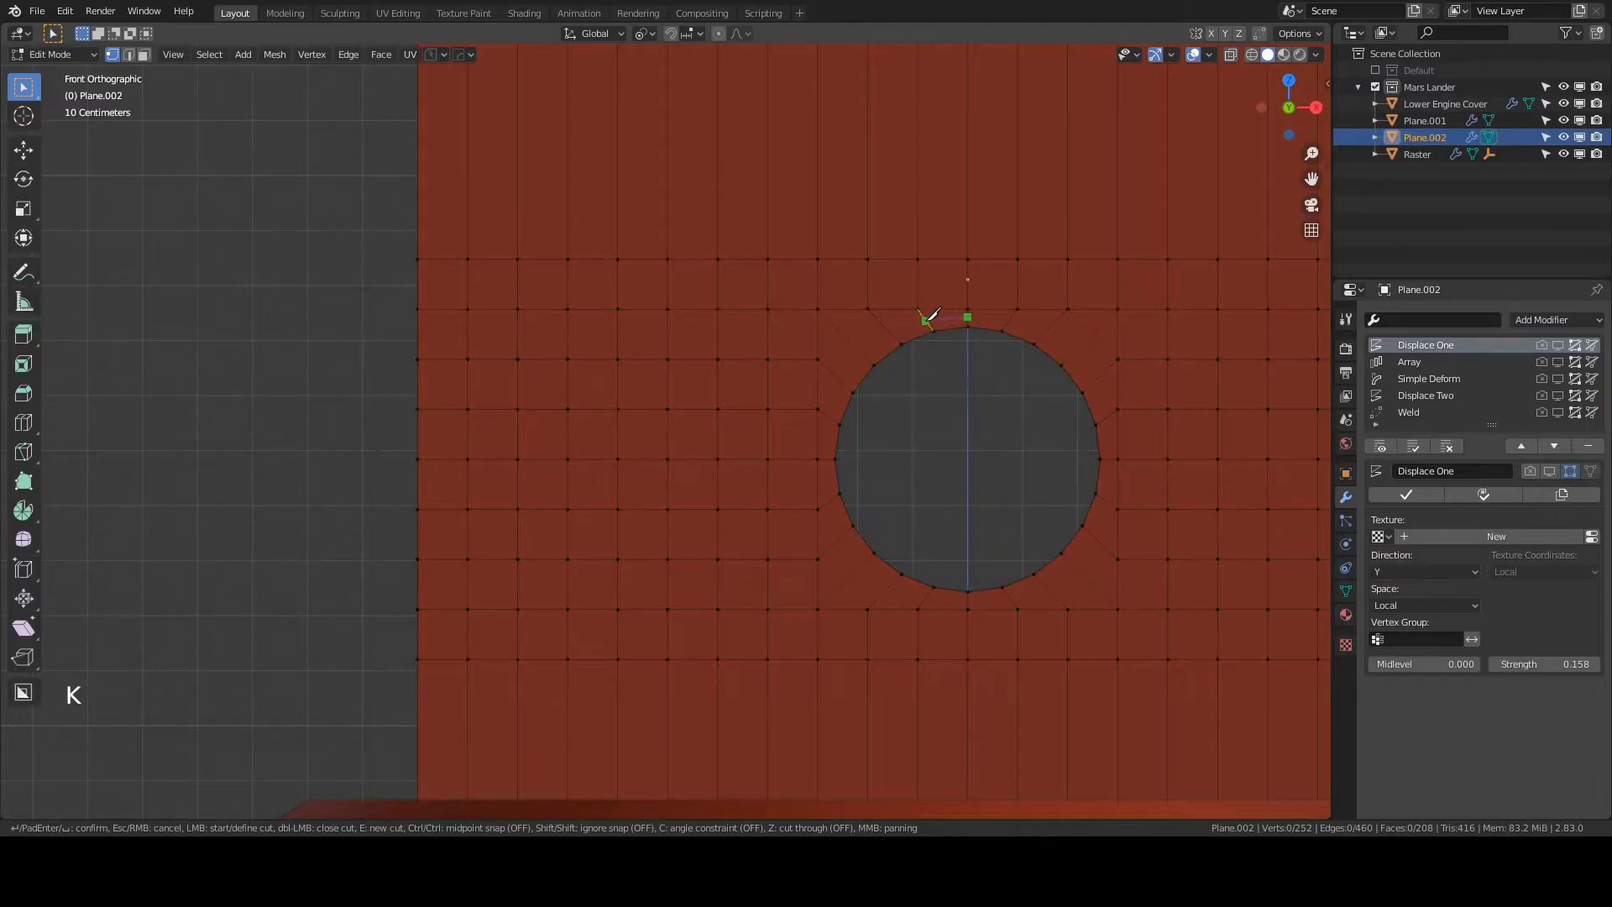
pyautogui.click(927, 322)
pyautogui.click(893, 337)
pyautogui.click(865, 356)
pyautogui.click(843, 383)
pyautogui.click(831, 417)
pyautogui.click(826, 460)
pyautogui.click(830, 501)
pyautogui.click(843, 535)
pyautogui.click(865, 561)
pyautogui.click(893, 583)
pyautogui.click(933, 598)
pyautogui.click(973, 601)
pyautogui.click(1012, 598)
pyautogui.click(1044, 584)
pyautogui.click(1071, 562)
pyautogui.click(1092, 535)
pyautogui.click(1107, 498)
pyautogui.click(1106, 419)
pyautogui.click(1093, 385)
pyautogui.click(1070, 356)
pyautogui.click(1043, 335)
pyautogui.click(1008, 324)
pyautogui.click(967, 316)
pyautogui.press('Return')
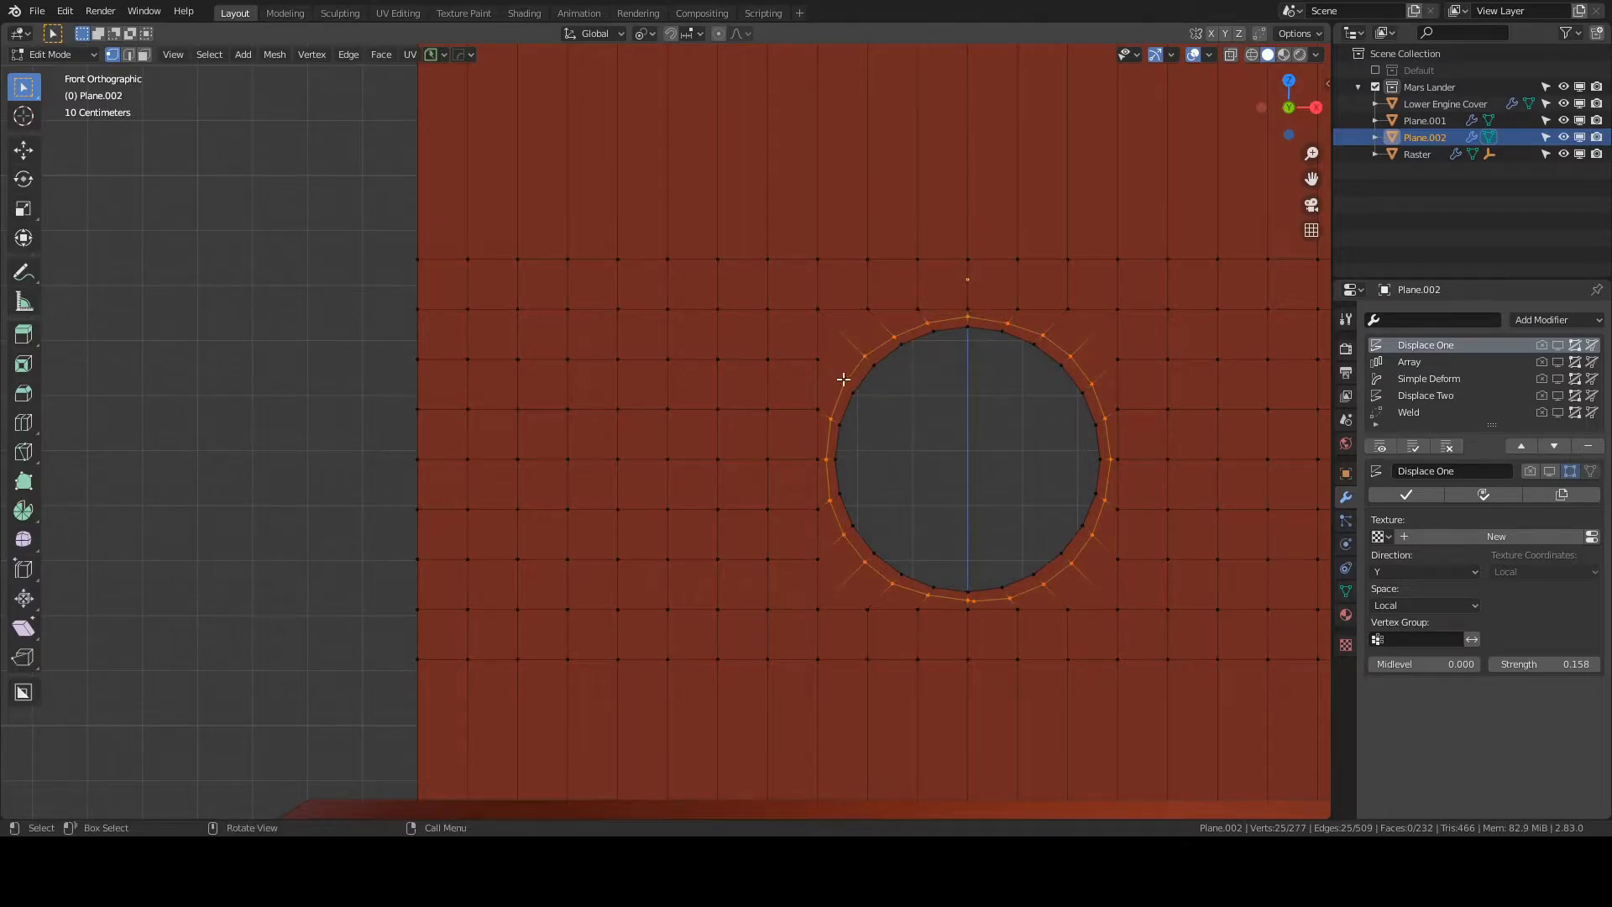
# - Show all modifiers to inspect the wrapped cylinder around the round hole, and hide them again
pyautogui.scroll(-1, 821, 467)
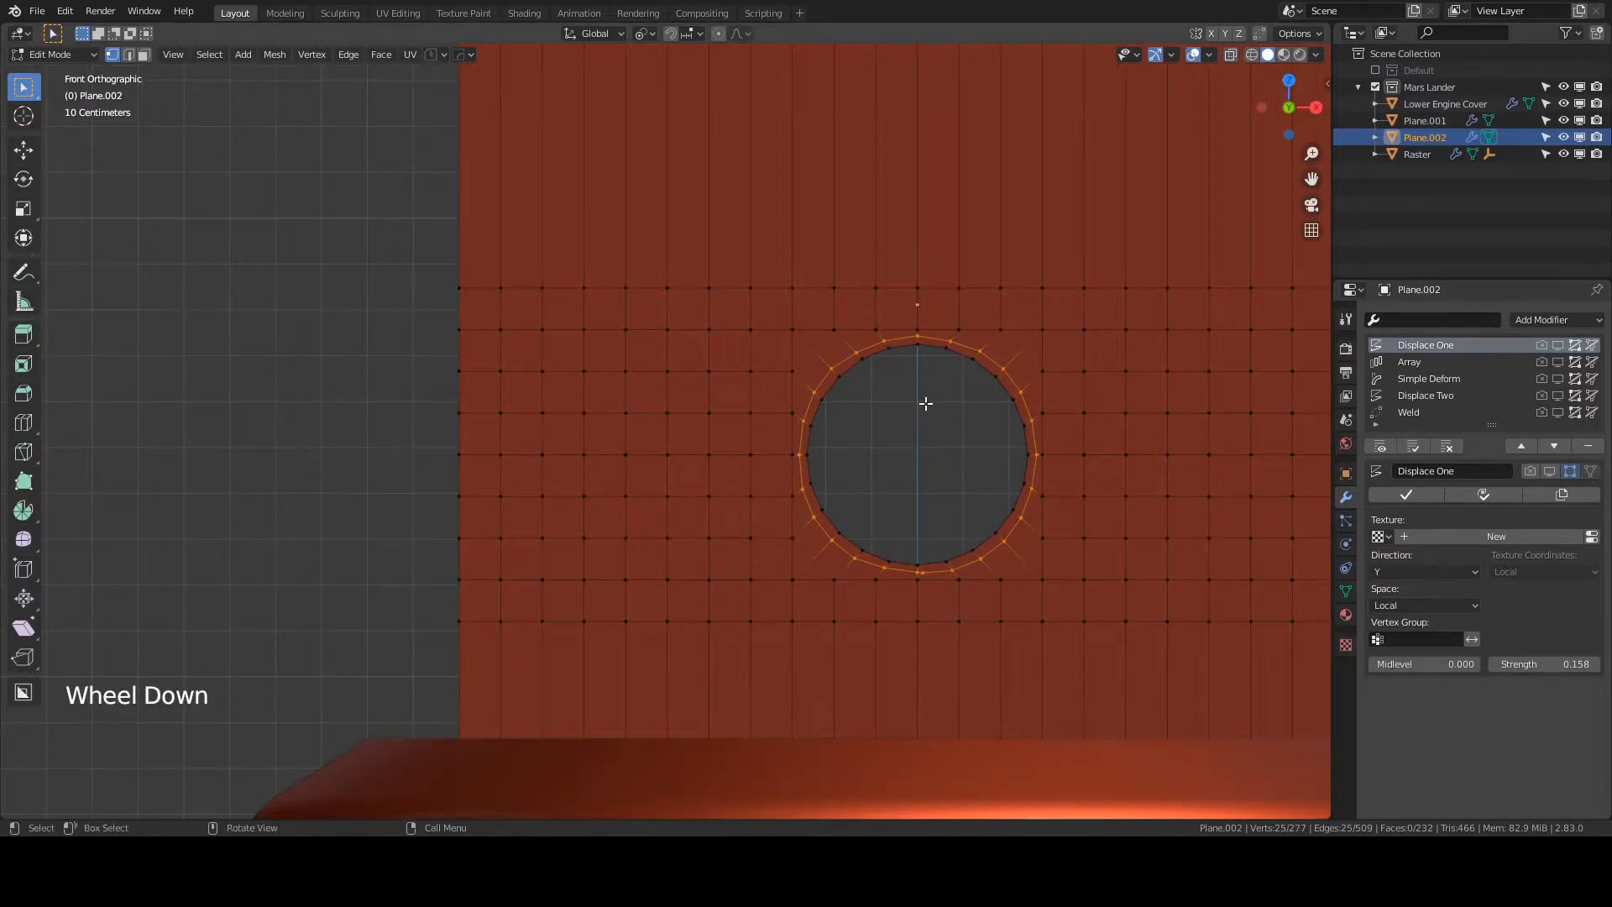
pyautogui.press('Tab')
pyautogui.click(1380, 446)
pyautogui.moveTo(1024, 341); pyautogui.dragTo(1062, 321, button='middle')
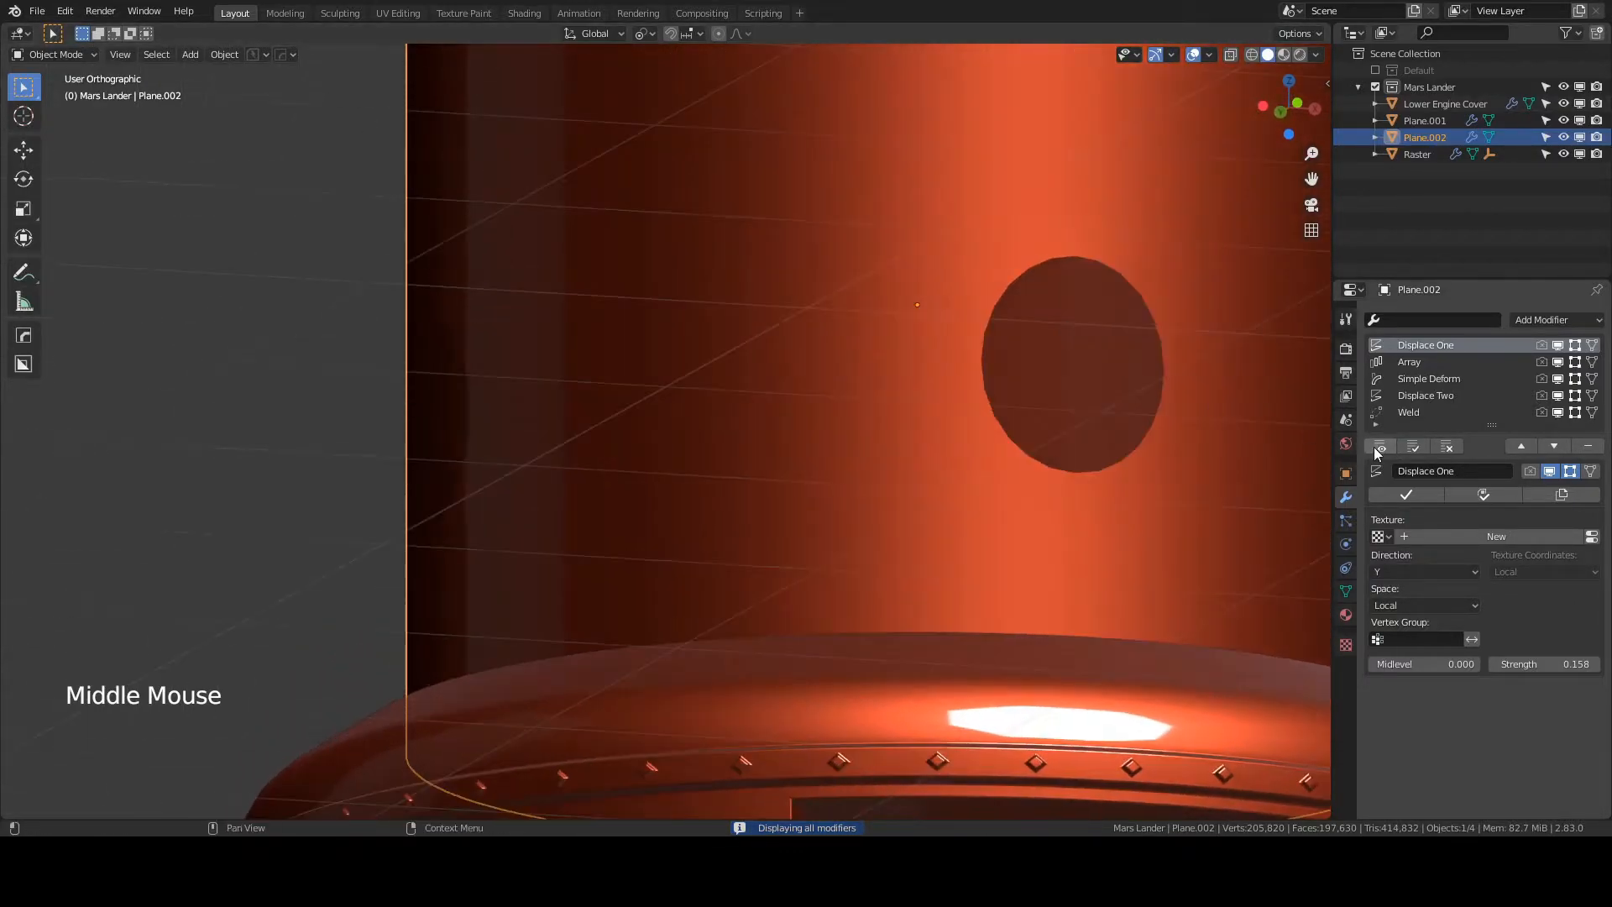
pyautogui.click(1379, 445)
# - Dissolve the five horizontal edge rows running from the square around the hole to the plane's outer edges on both sides
pyautogui.press('Tab')
pyautogui.press('KP_1')
pyautogui.scroll(-3, 694, 400)
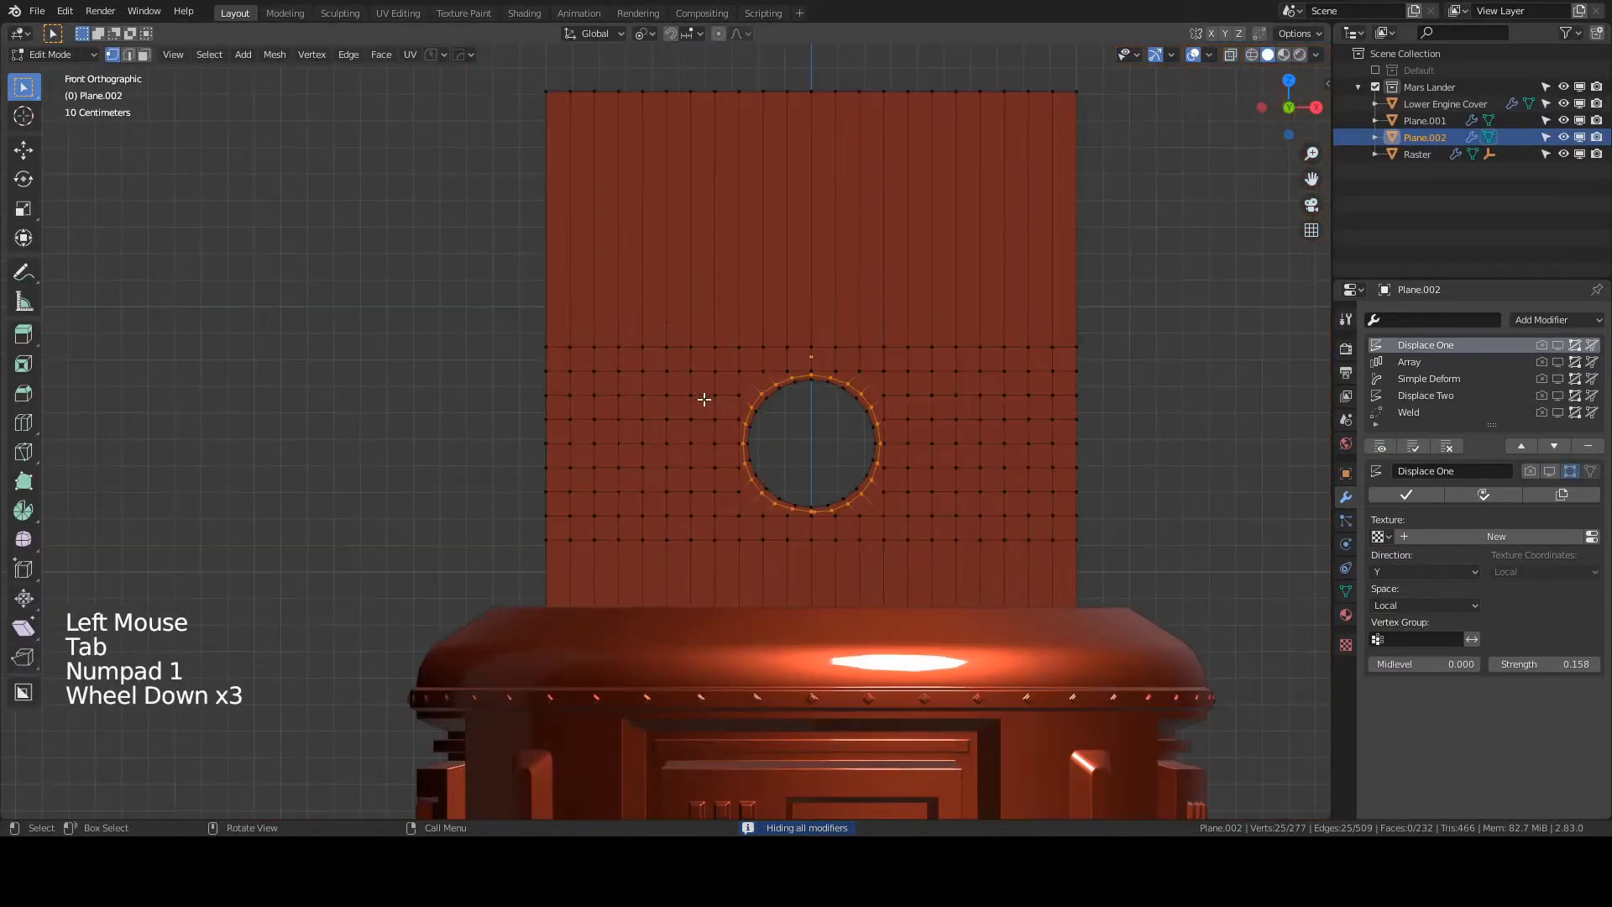
pyautogui.keyDown('shift'); pyautogui.moveTo(694, 400); pyautogui.dragTo(756, 349, button='middle'); pyautogui.keyUp('shift')
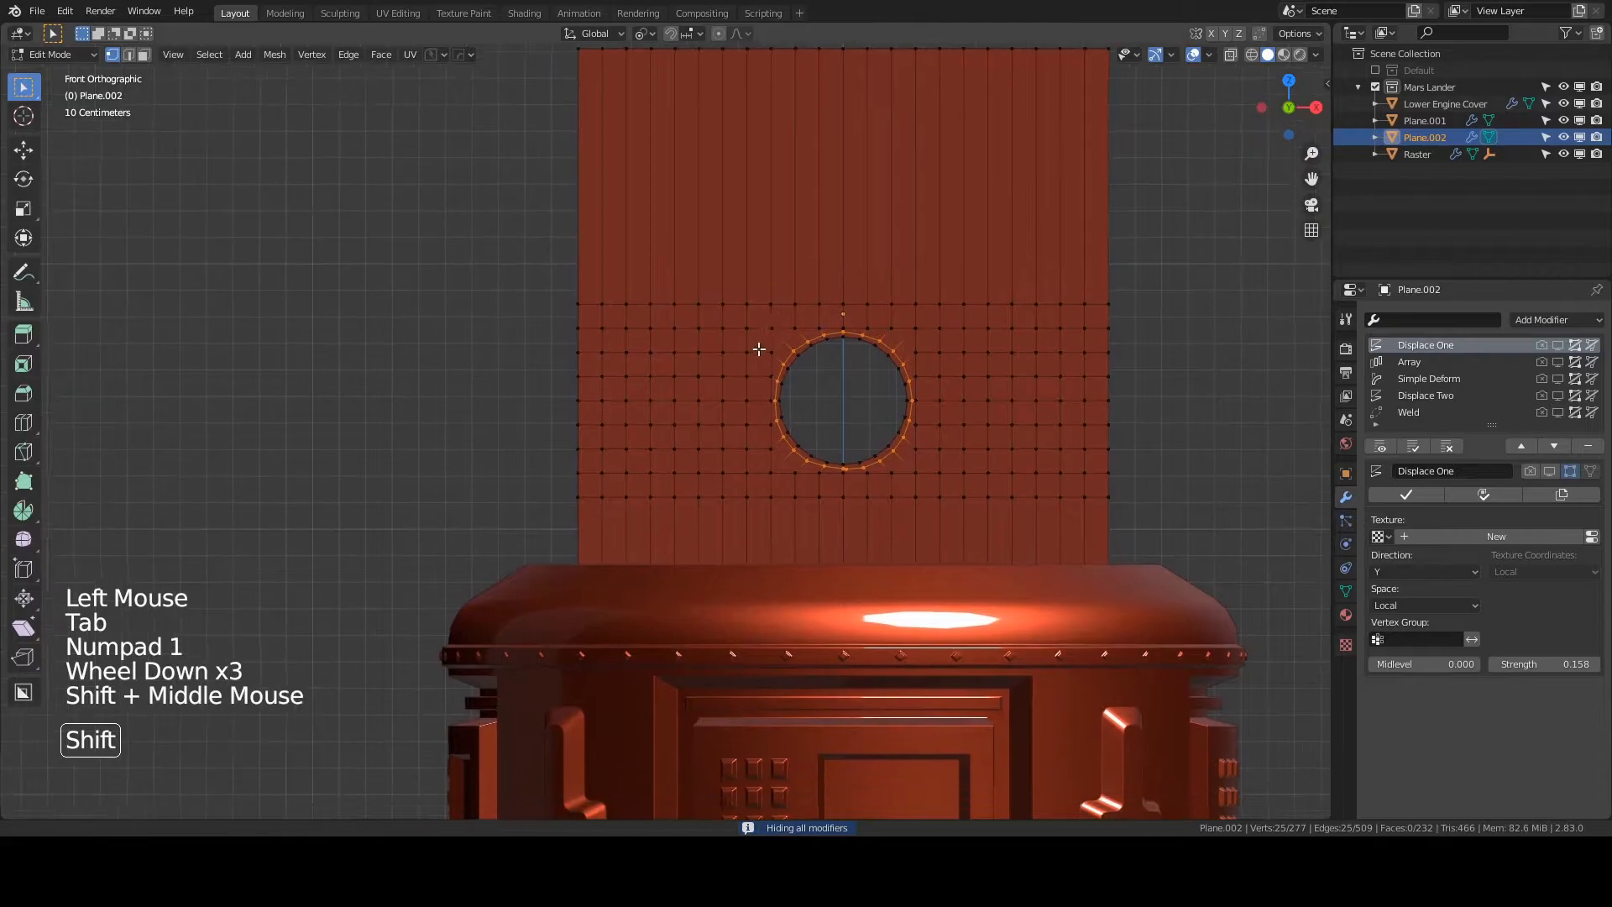
pyautogui.click(585, 352)
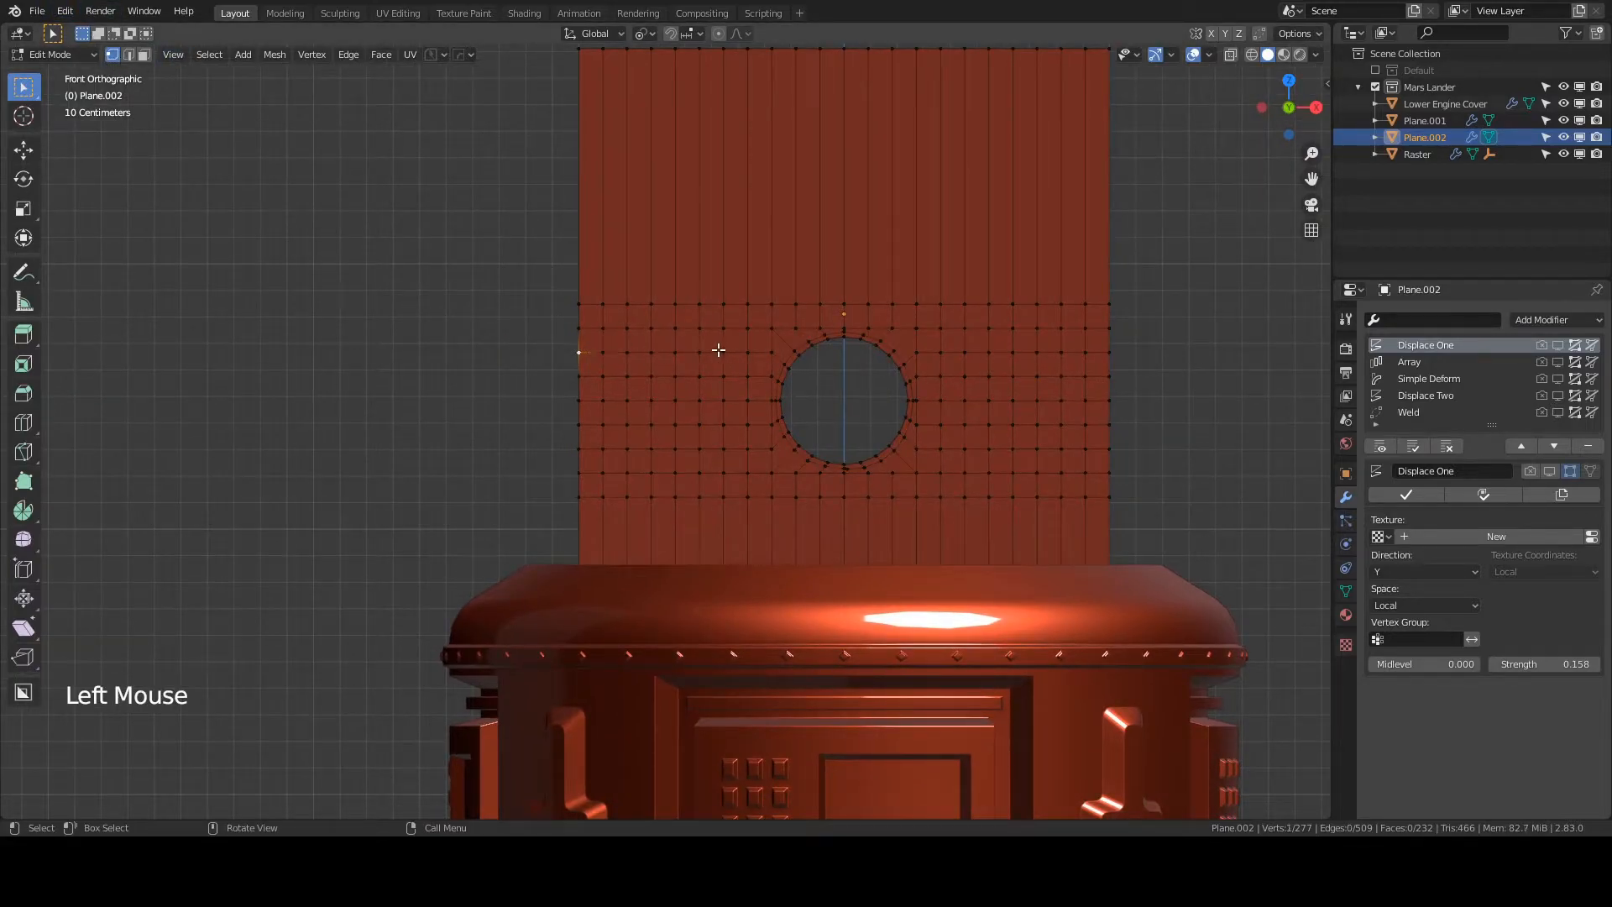
pyautogui.click(133, 57)
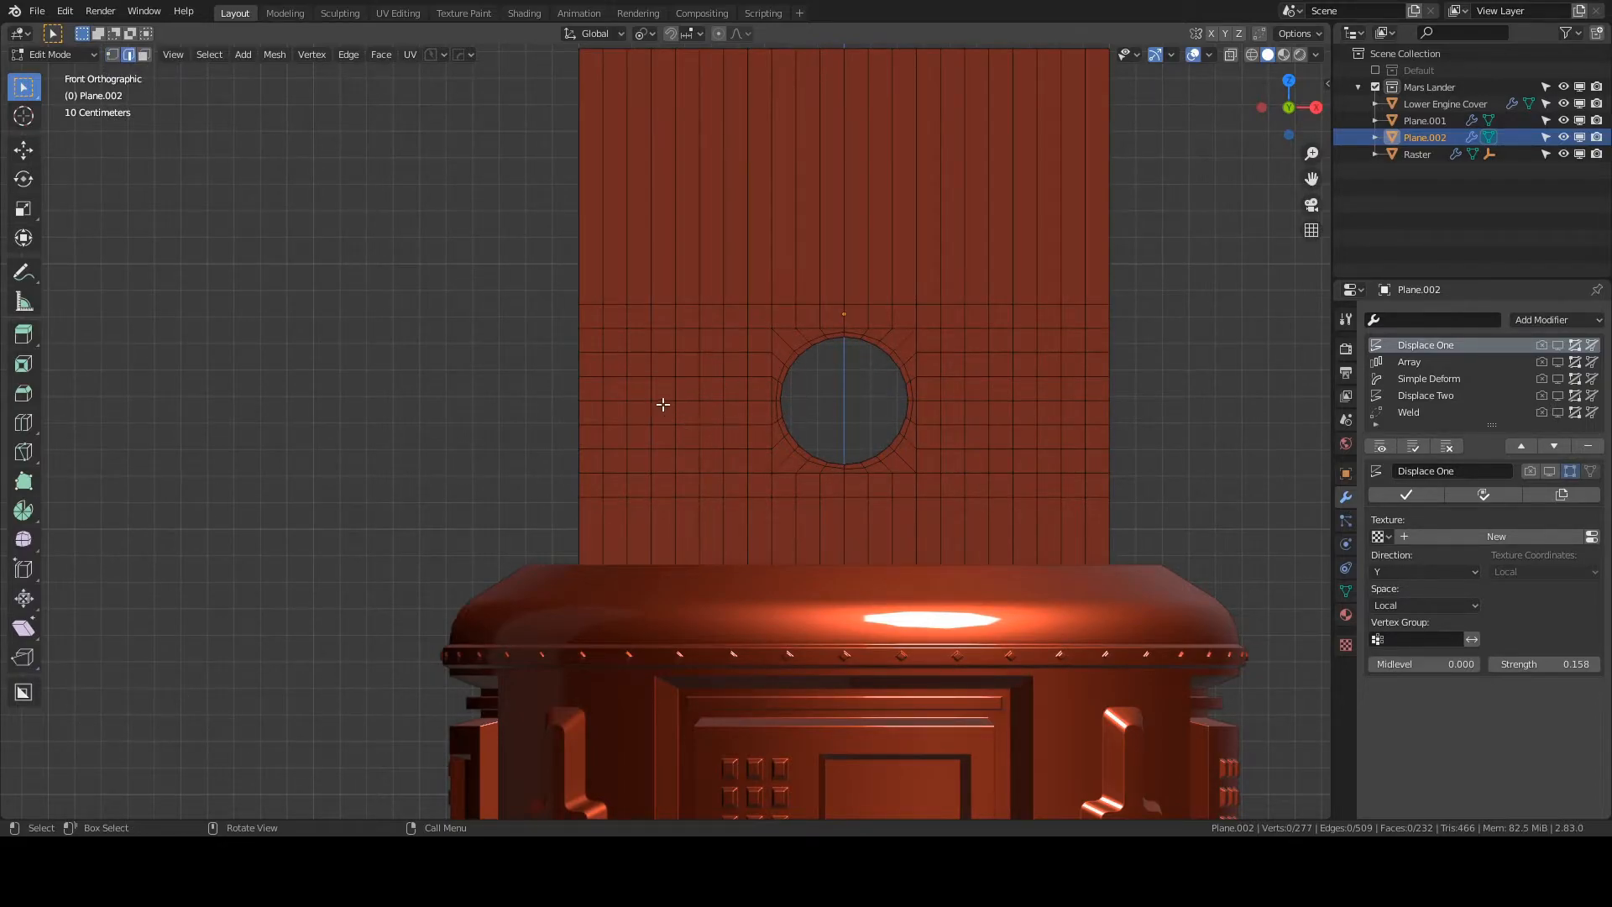
pyautogui.click(587, 351)
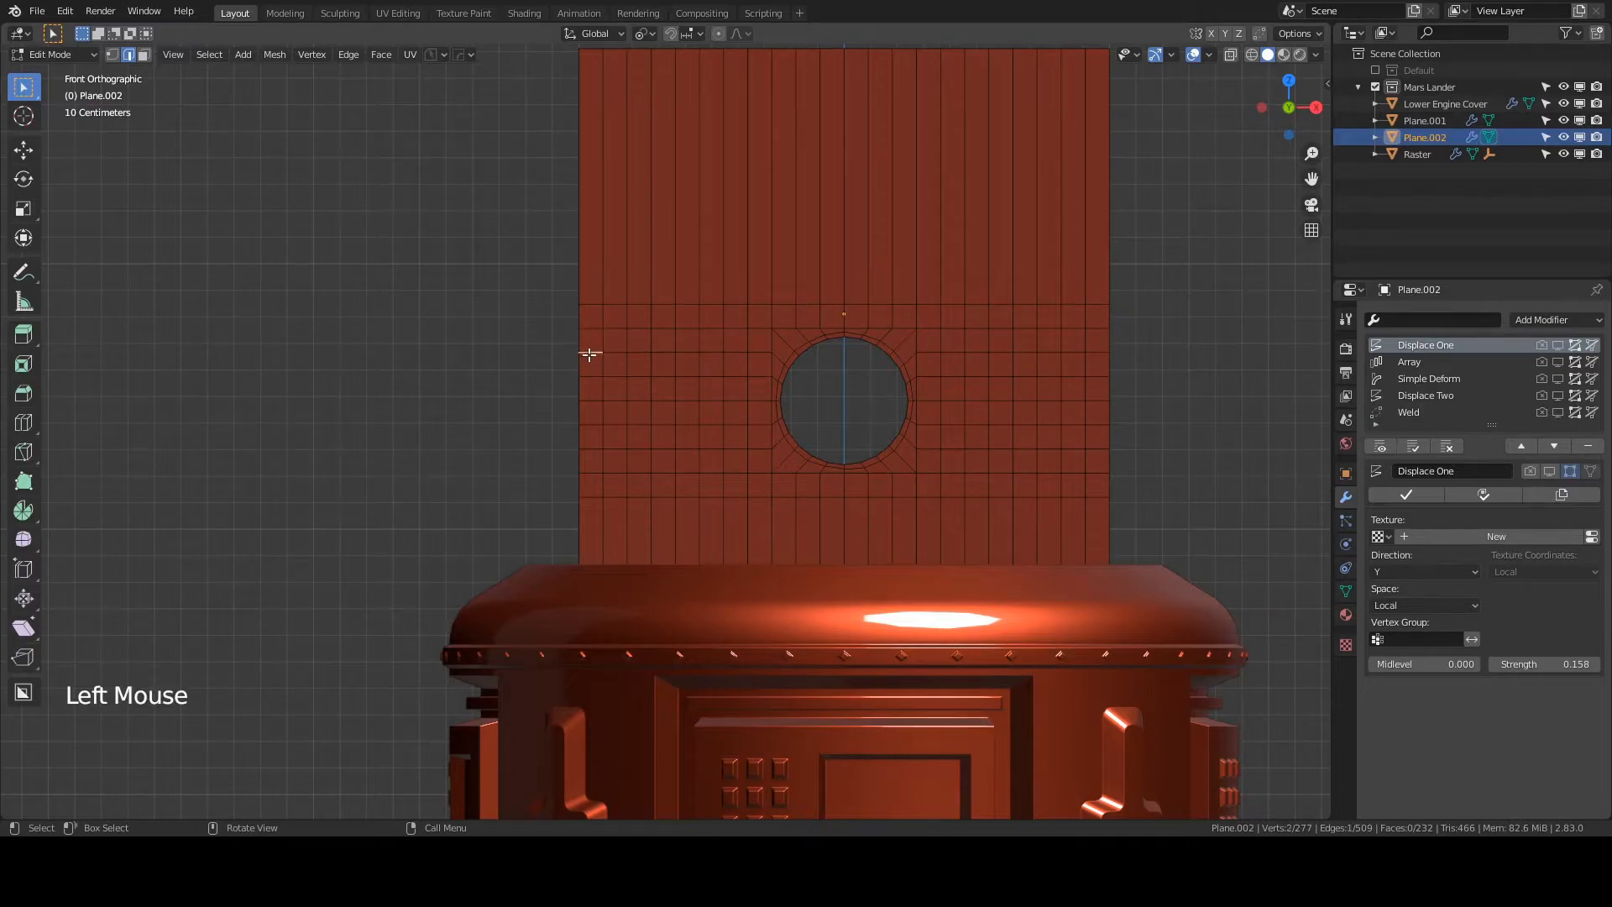
pyautogui.keyDown('ctrl'); pyautogui.click(751, 354); pyautogui.keyUp('ctrl')
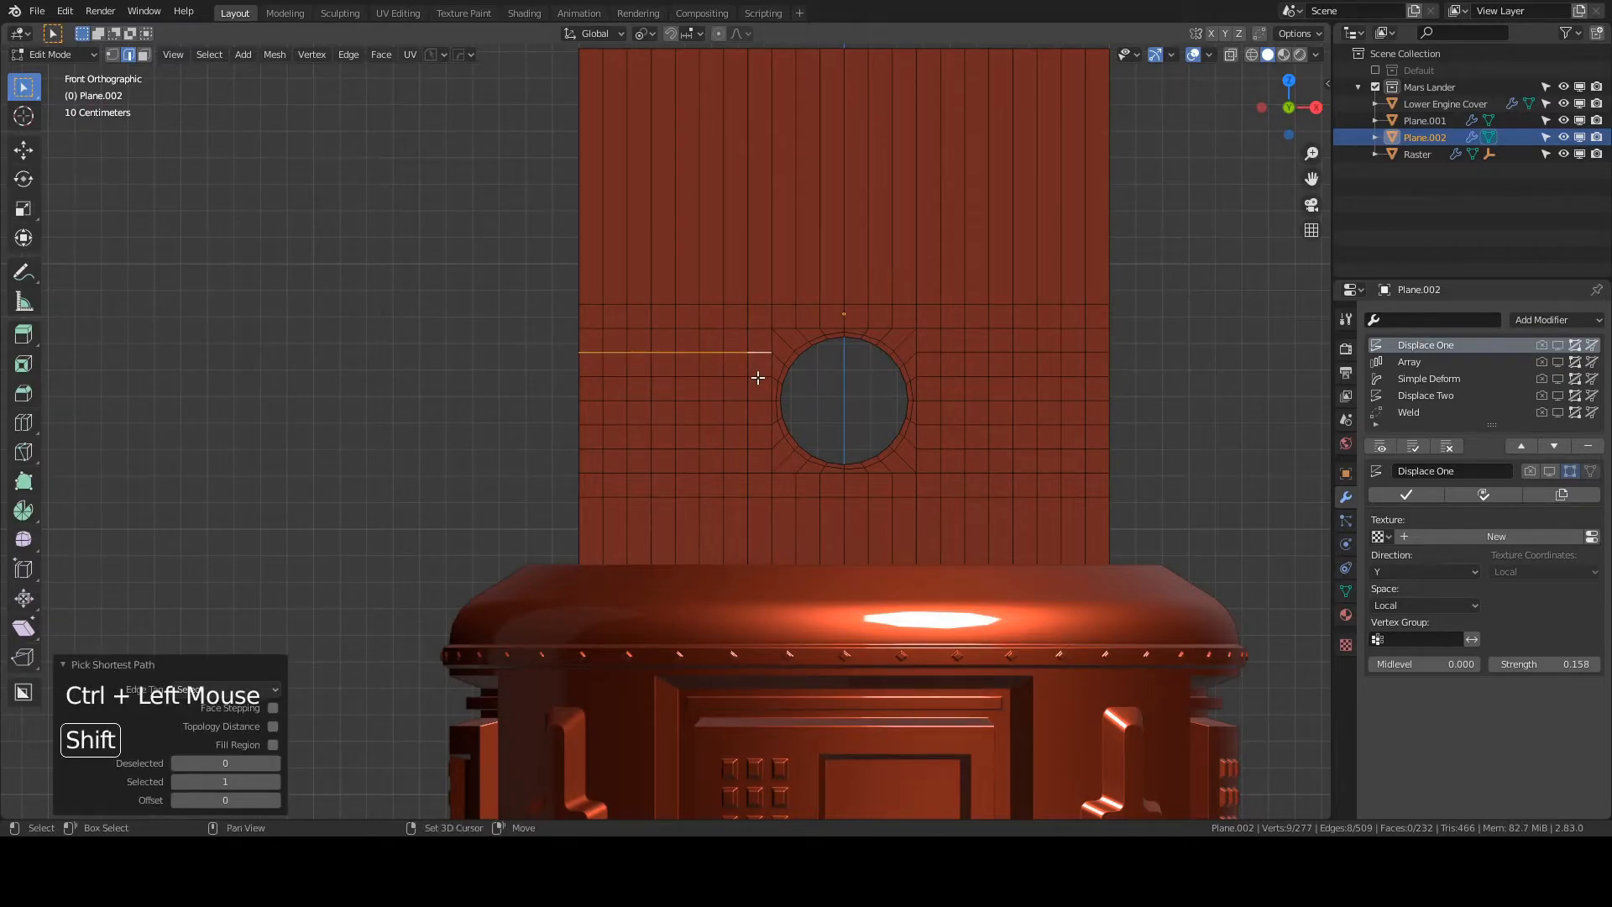
pyautogui.keyDown('shift'); pyautogui.click(737, 376); pyautogui.keyUp('shift')
pyautogui.keyDown('ctrl'); pyautogui.click(587, 376); pyautogui.keyUp('ctrl')
pyautogui.keyDown('shift'); pyautogui.click(754, 401); pyautogui.keyUp('shift')
pyautogui.keyDown('ctrl'); pyautogui.click(590, 401); pyautogui.keyUp('ctrl')
pyautogui.keyDown('shift'); pyautogui.click(755, 425); pyautogui.keyUp('shift')
pyautogui.keyDown('ctrl'); pyautogui.click(590, 425); pyautogui.keyUp('ctrl')
pyautogui.keyDown('shift'); pyautogui.click(755, 449); pyautogui.keyUp('shift')
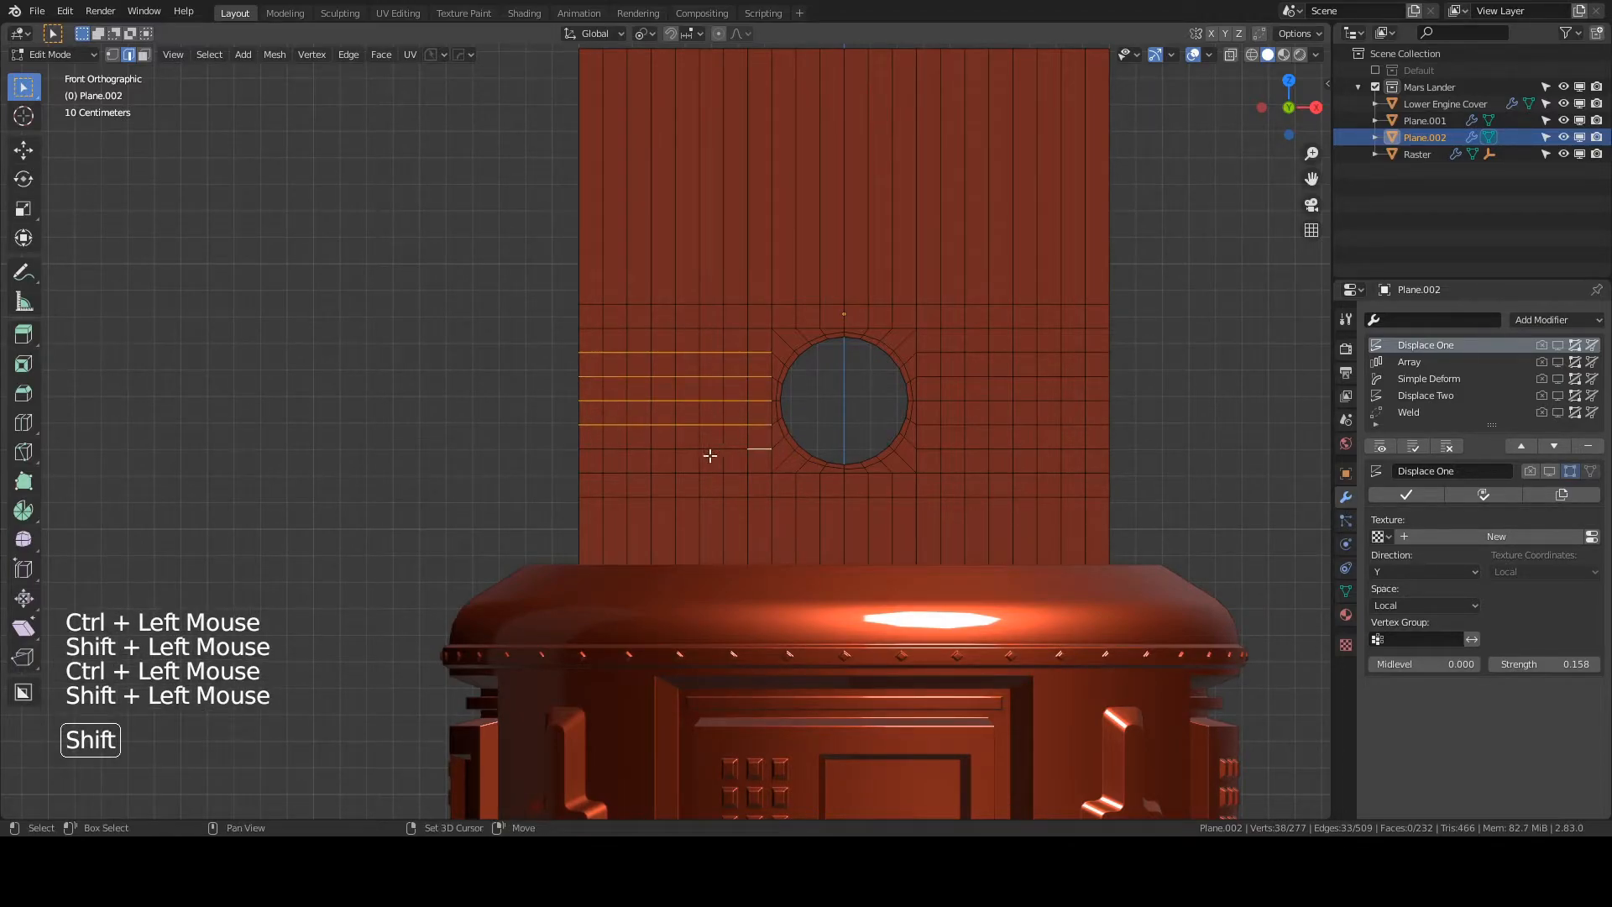
pyautogui.keyDown('ctrl'); pyautogui.click(592, 449); pyautogui.keyUp('ctrl')
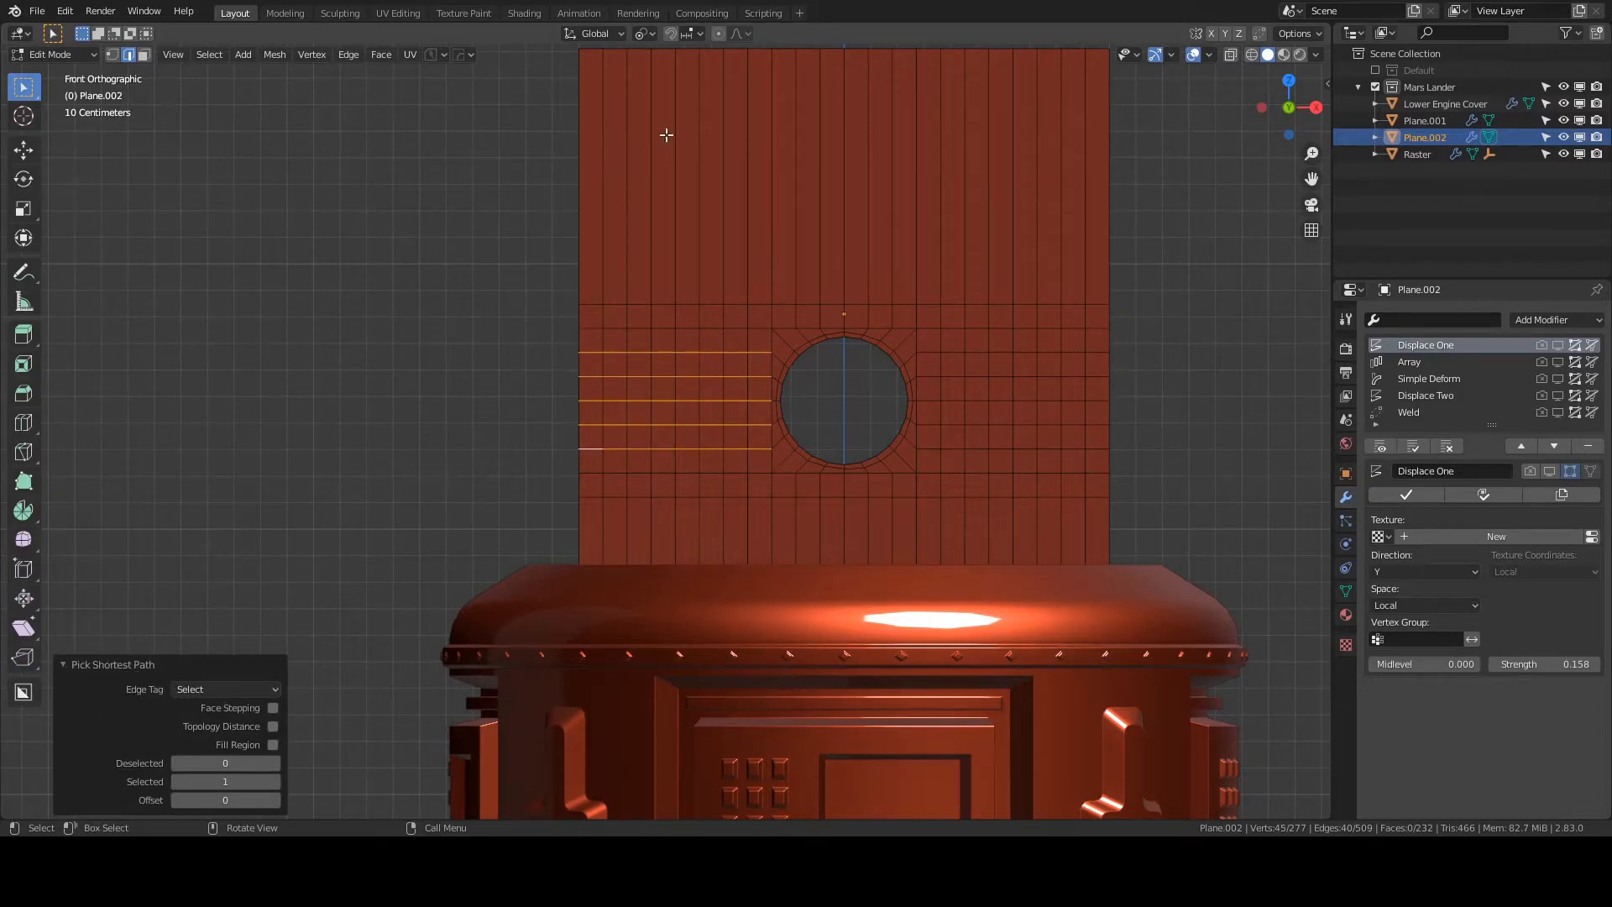
pyautogui.keyDown('shift'); pyautogui.click(931, 352); pyautogui.keyUp('shift')
pyautogui.keyDown('ctrl'); pyautogui.click(1092, 351); pyautogui.keyUp('ctrl')
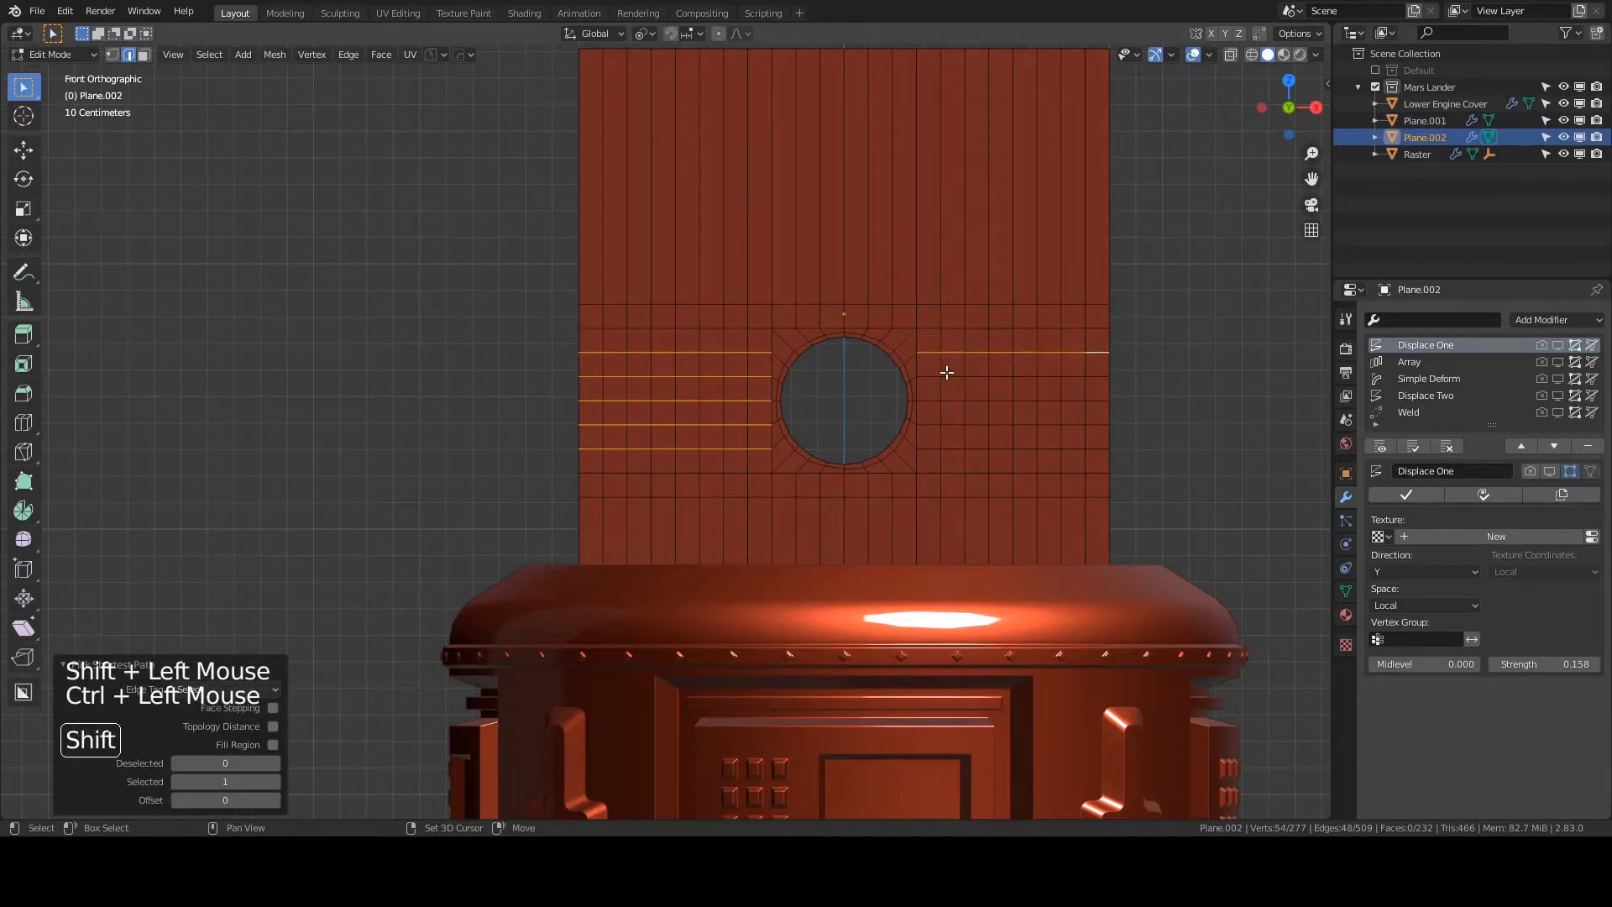
pyautogui.keyDown('shift'); pyautogui.click(930, 377); pyautogui.keyUp('shift')
pyautogui.keyDown('ctrl'); pyautogui.click(1093, 377); pyautogui.keyUp('ctrl')
pyautogui.keyDown('shift'); pyautogui.click(929, 400); pyautogui.keyUp('shift')
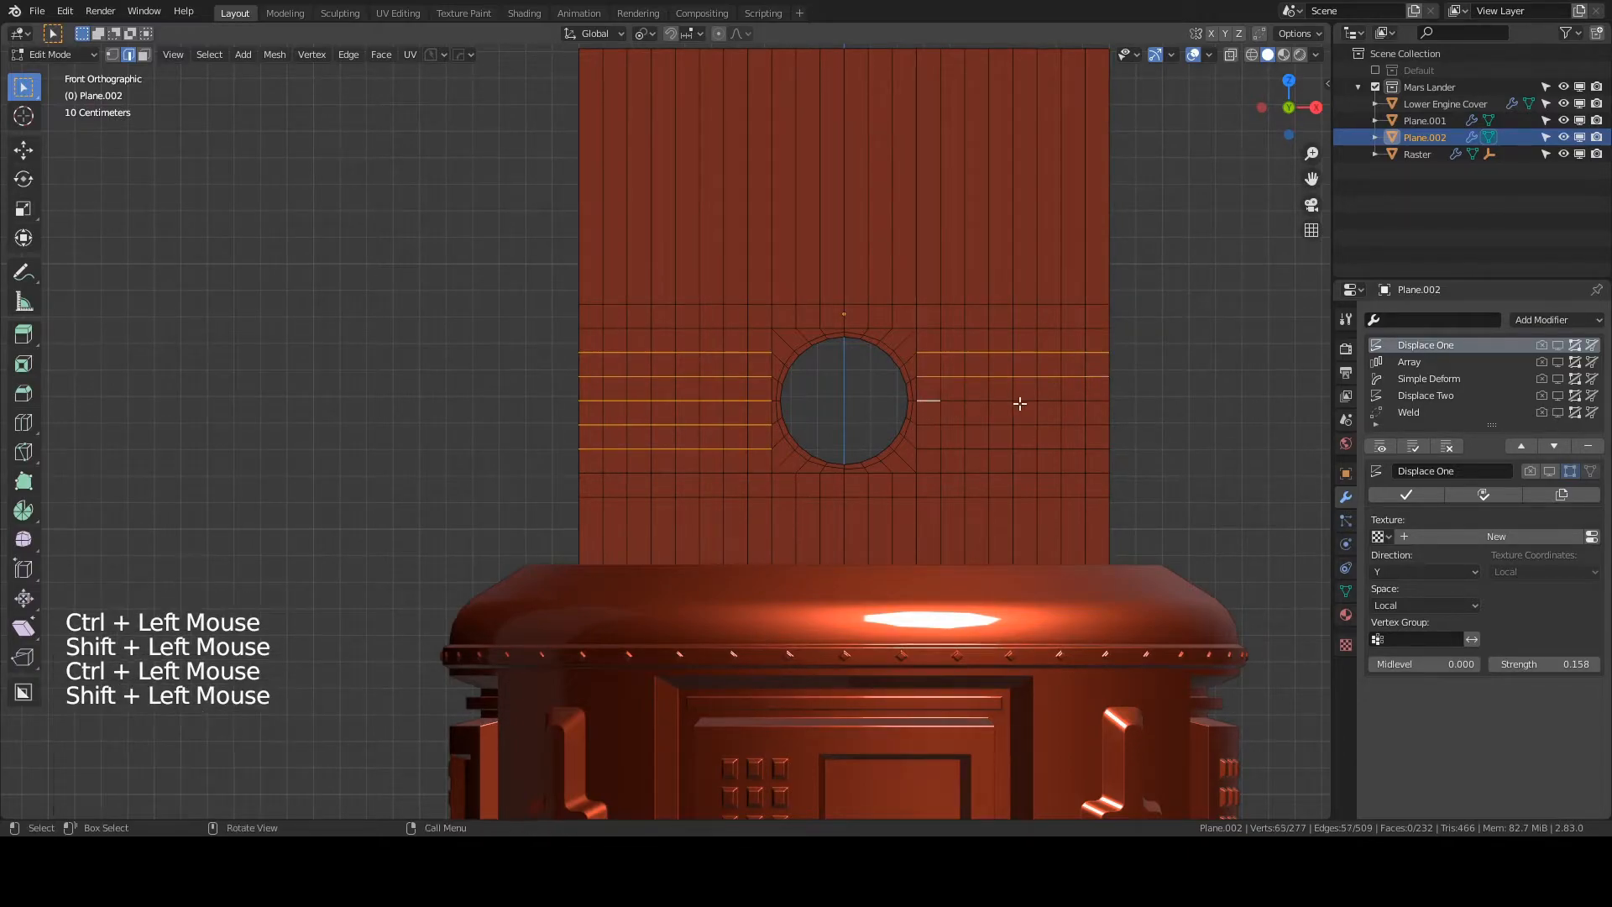
pyautogui.keyDown('ctrl'); pyautogui.click(1094, 402); pyautogui.keyUp('ctrl')
pyautogui.keyDown('shift'); pyautogui.click(929, 425); pyautogui.keyUp('shift')
pyautogui.keyDown('ctrl'); pyautogui.click(1094, 424); pyautogui.keyUp('ctrl')
pyautogui.keyDown('shift'); pyautogui.click(929, 449); pyautogui.keyUp('shift')
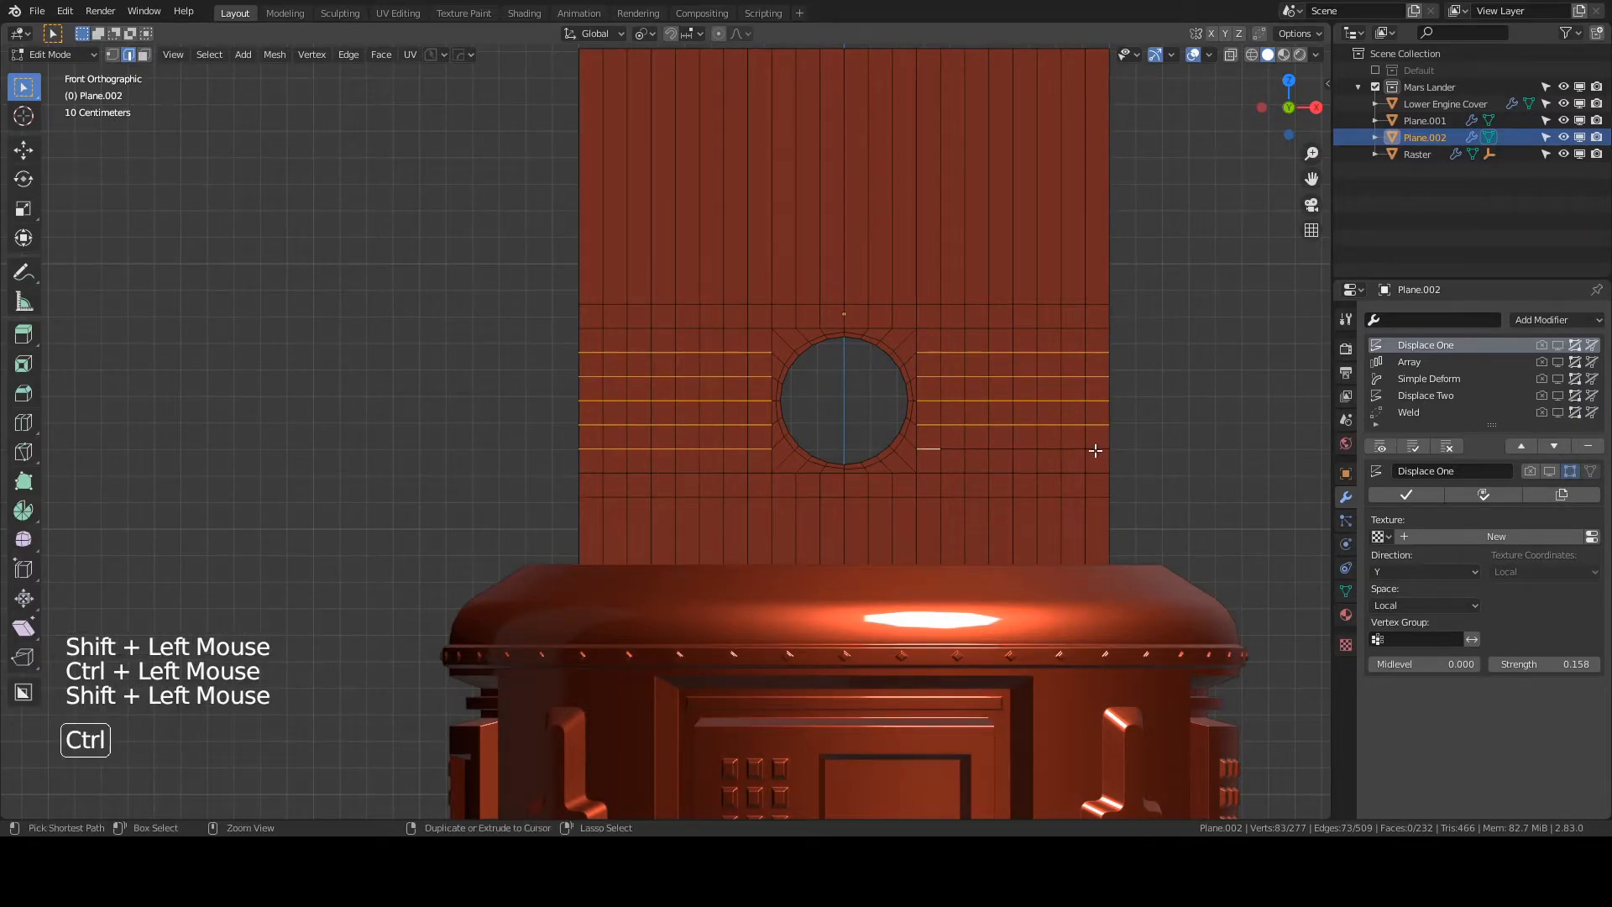
pyautogui.keyDown('ctrl'); pyautogui.click(1097, 450); pyautogui.keyUp('ctrl')
pyautogui.press('x')
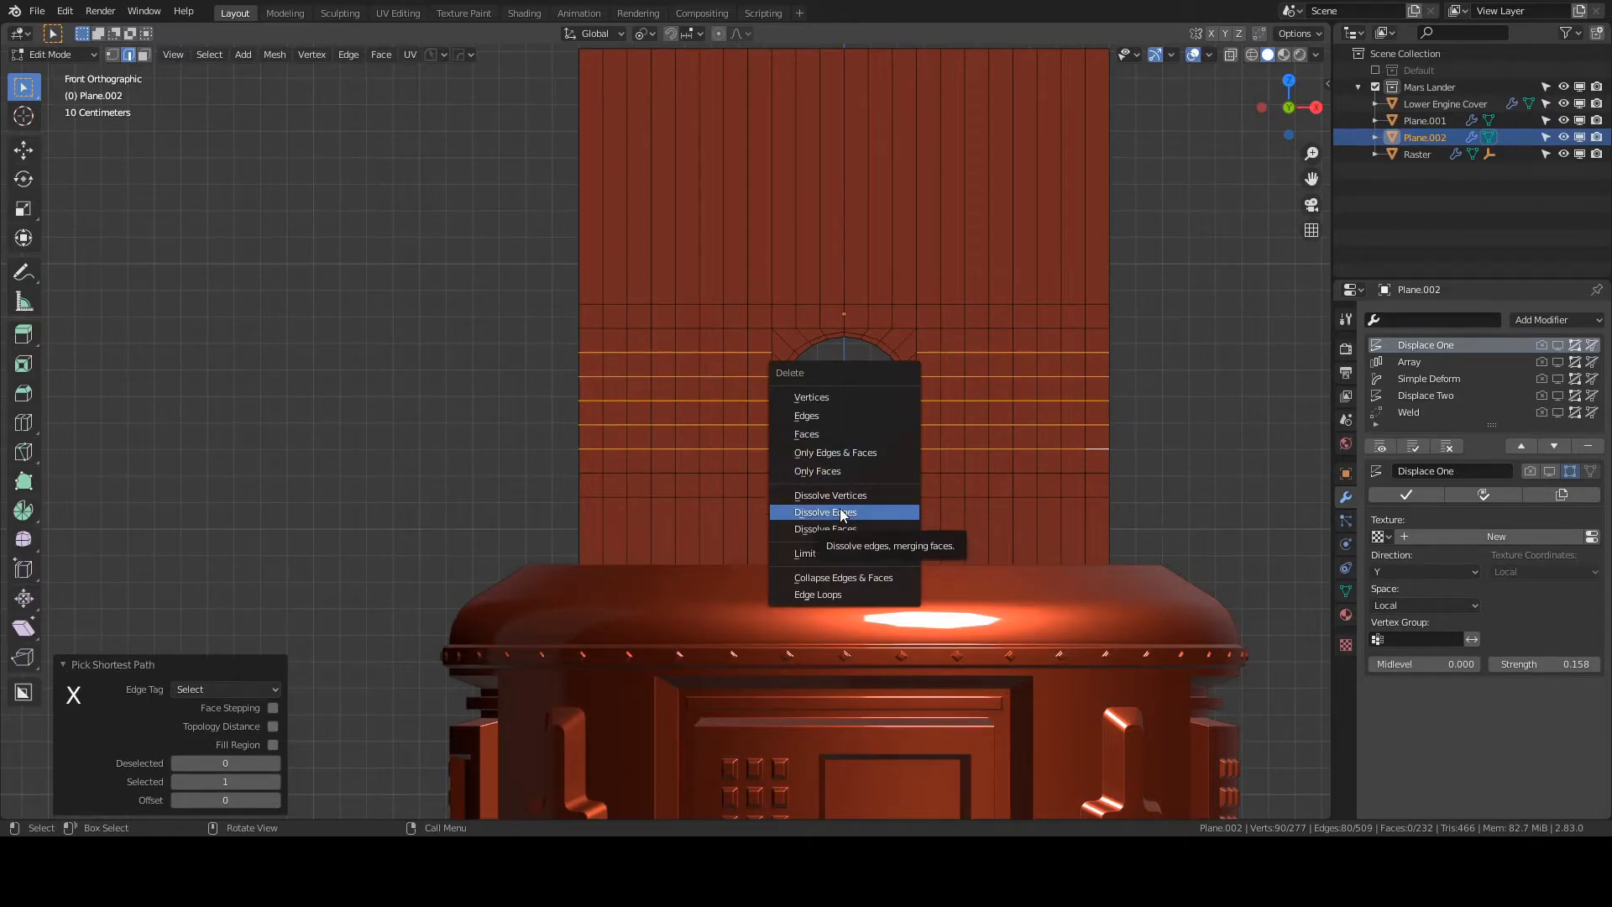
pyautogui.click(840, 511)
# - Show all modifiers to inspect the cylinder's shading around the windows, then hide them and return to the front view
pyautogui.press('Tab')
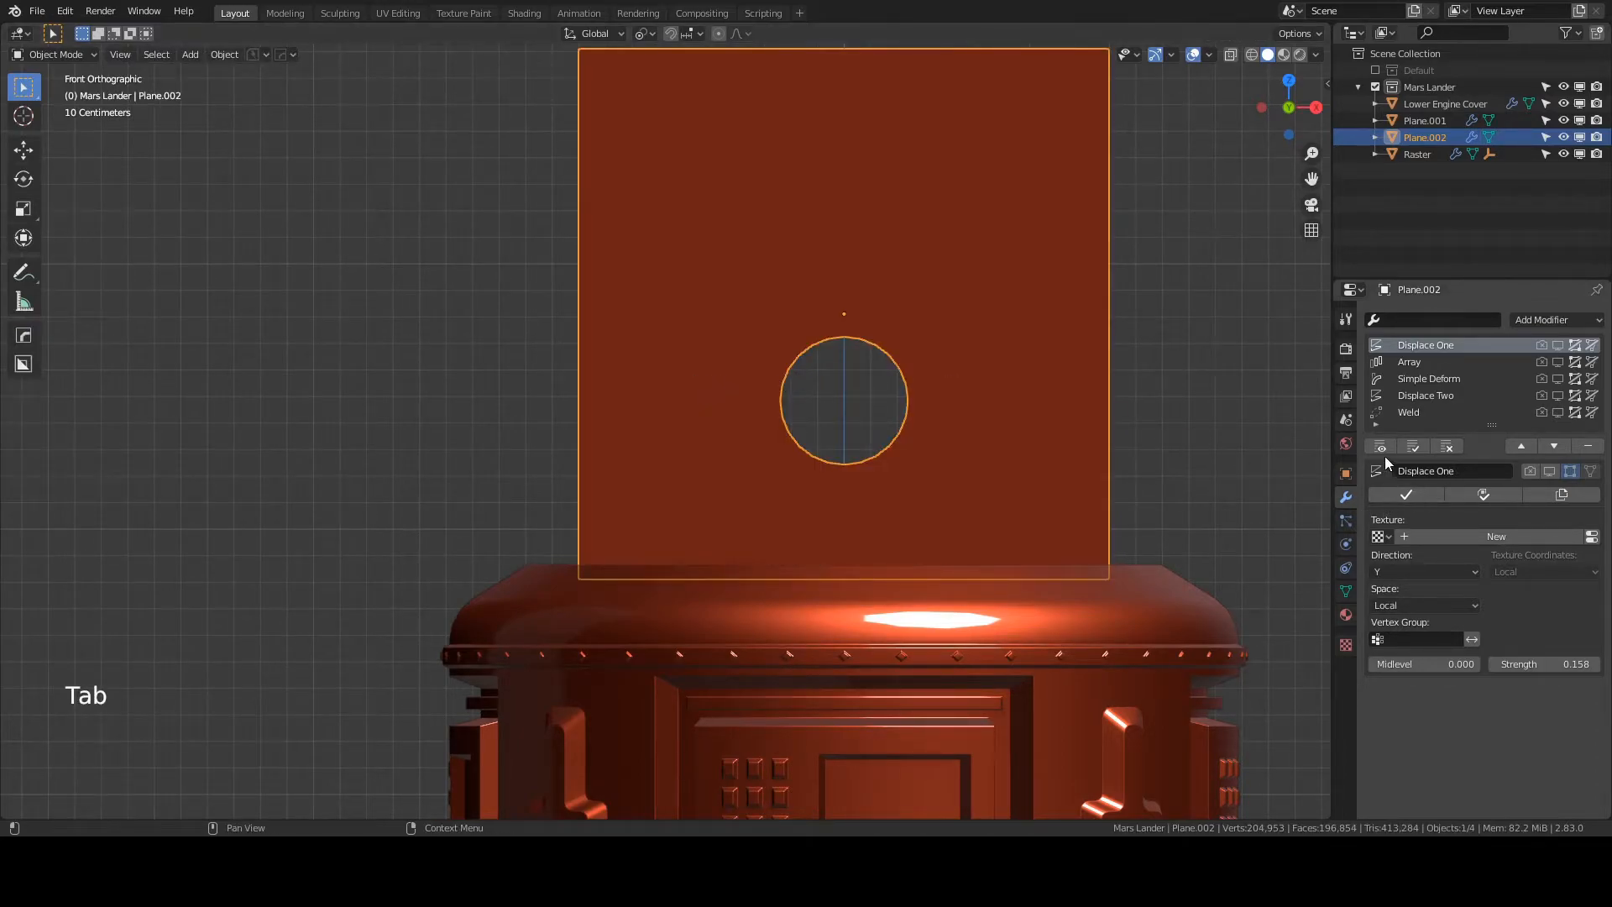
pyautogui.click(1381, 446)
pyautogui.moveTo(1288, 445); pyautogui.dragTo(1143, 347, button='middle')
pyautogui.moveTo(1173, 337); pyautogui.dragTo(1144, 371, button='middle')
pyautogui.scroll(-2, 1025, 387)
pyautogui.moveTo(1026, 388)
pyautogui.mouseDown(button='middle')
pyautogui.moveTo(1021, 316)
pyautogui.moveTo(1031, 351)
pyautogui.moveTo(1072, 335)
pyautogui.moveTo(1038, 388)
pyautogui.mouseUp(button='middle')
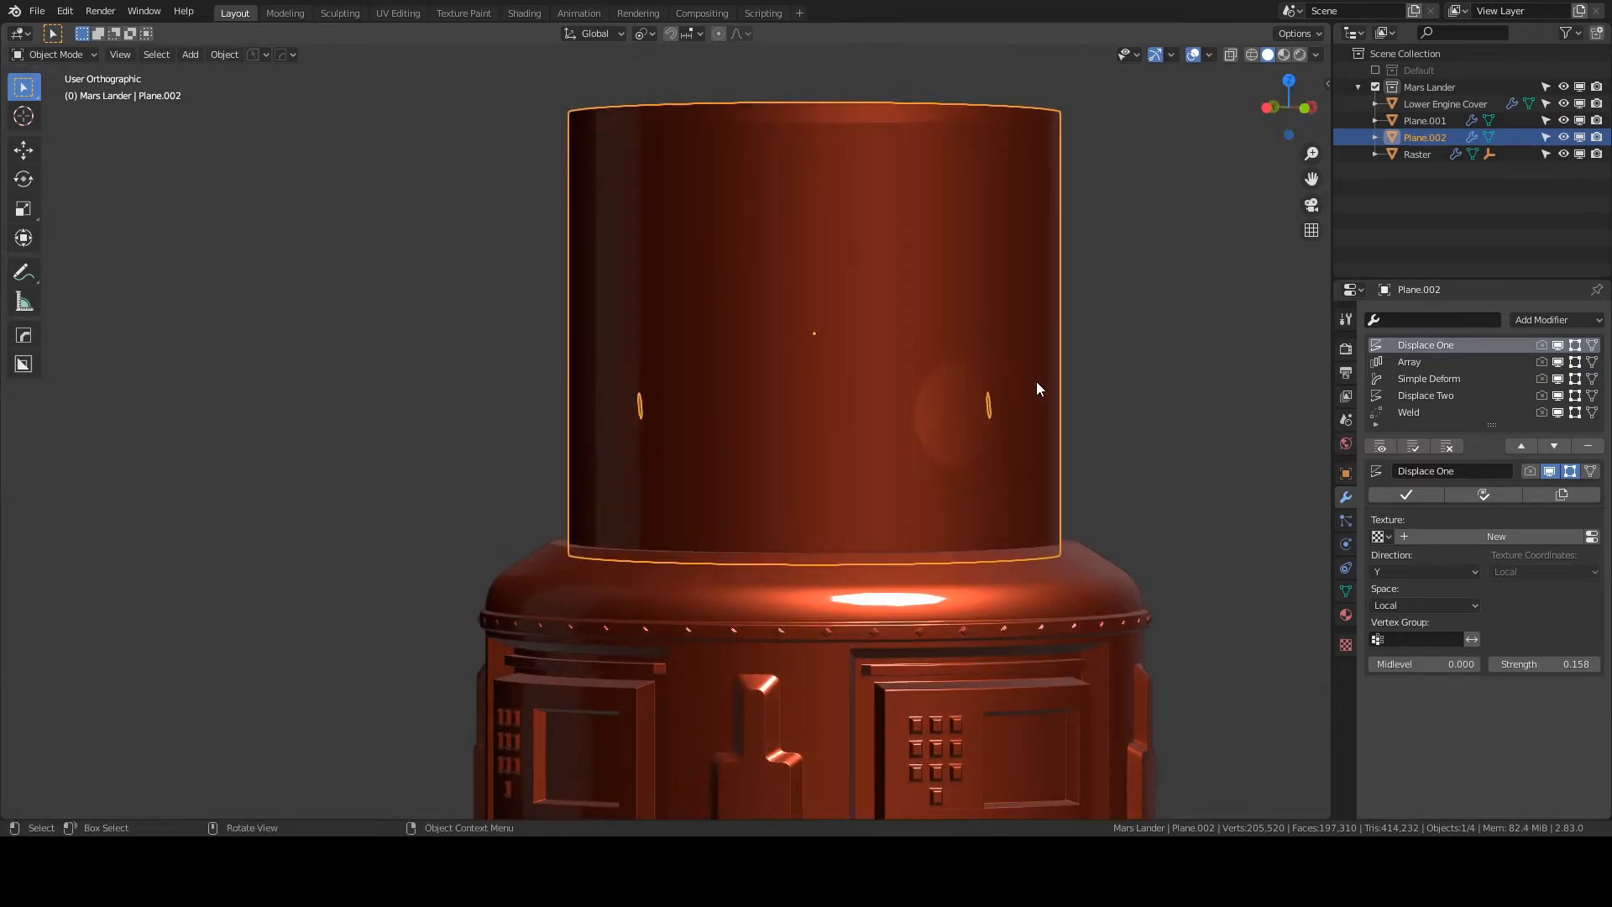
pyautogui.click(1379, 446)
pyautogui.press('KP_1')
pyautogui.scroll(3, 633, 403)
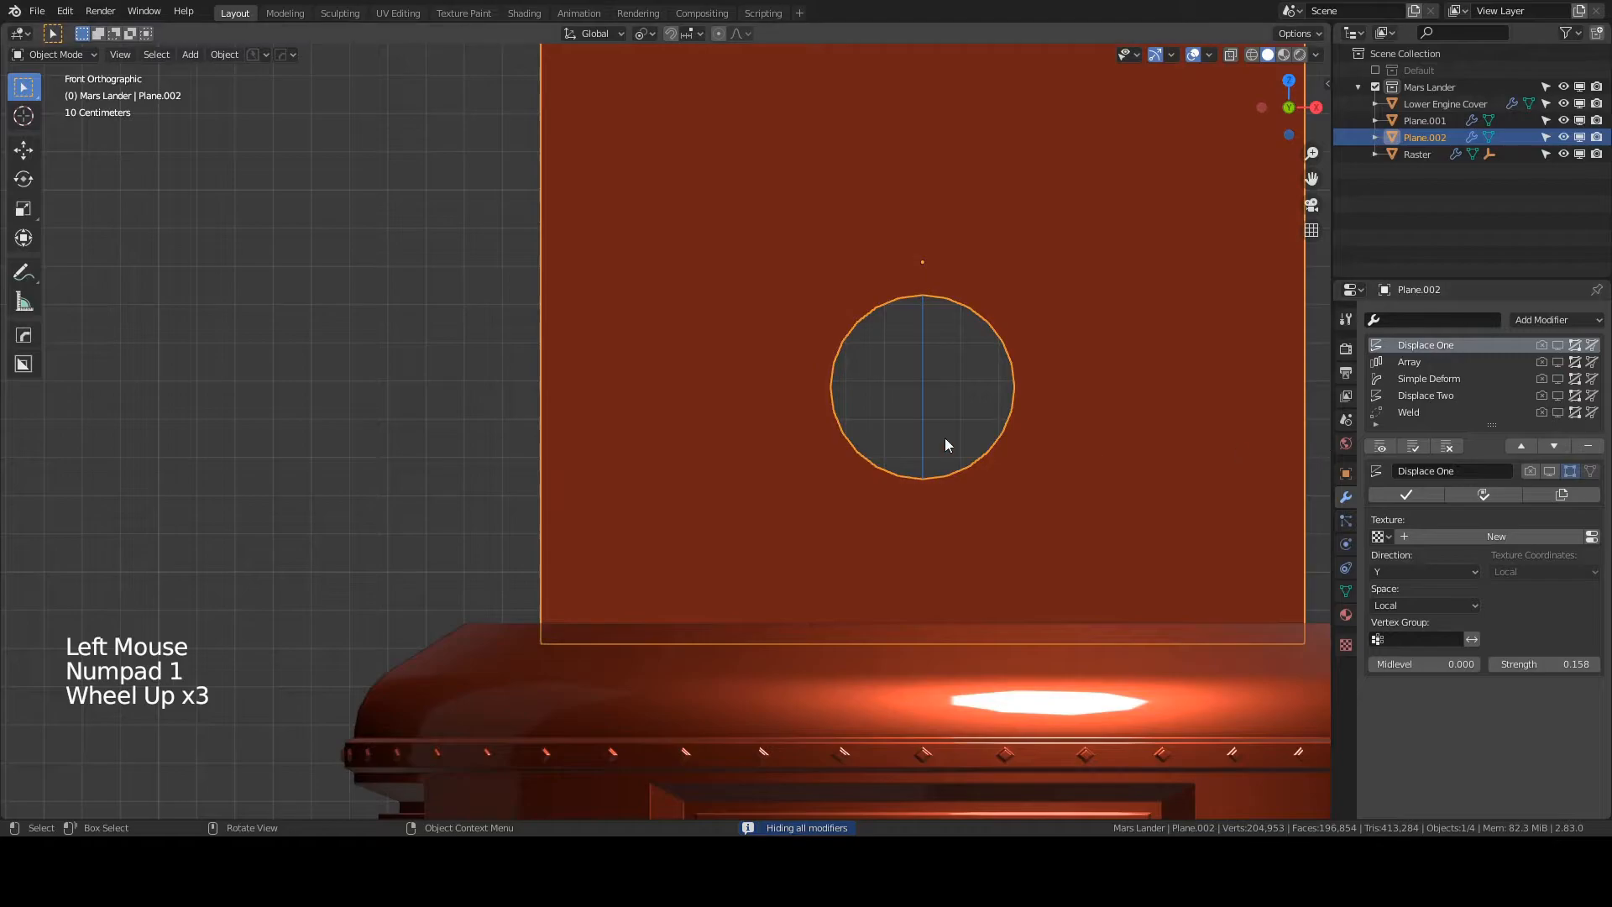
# - Inset three alternating tall faces on each side of the round hole by about 0.019 m
pyautogui.press('Tab')
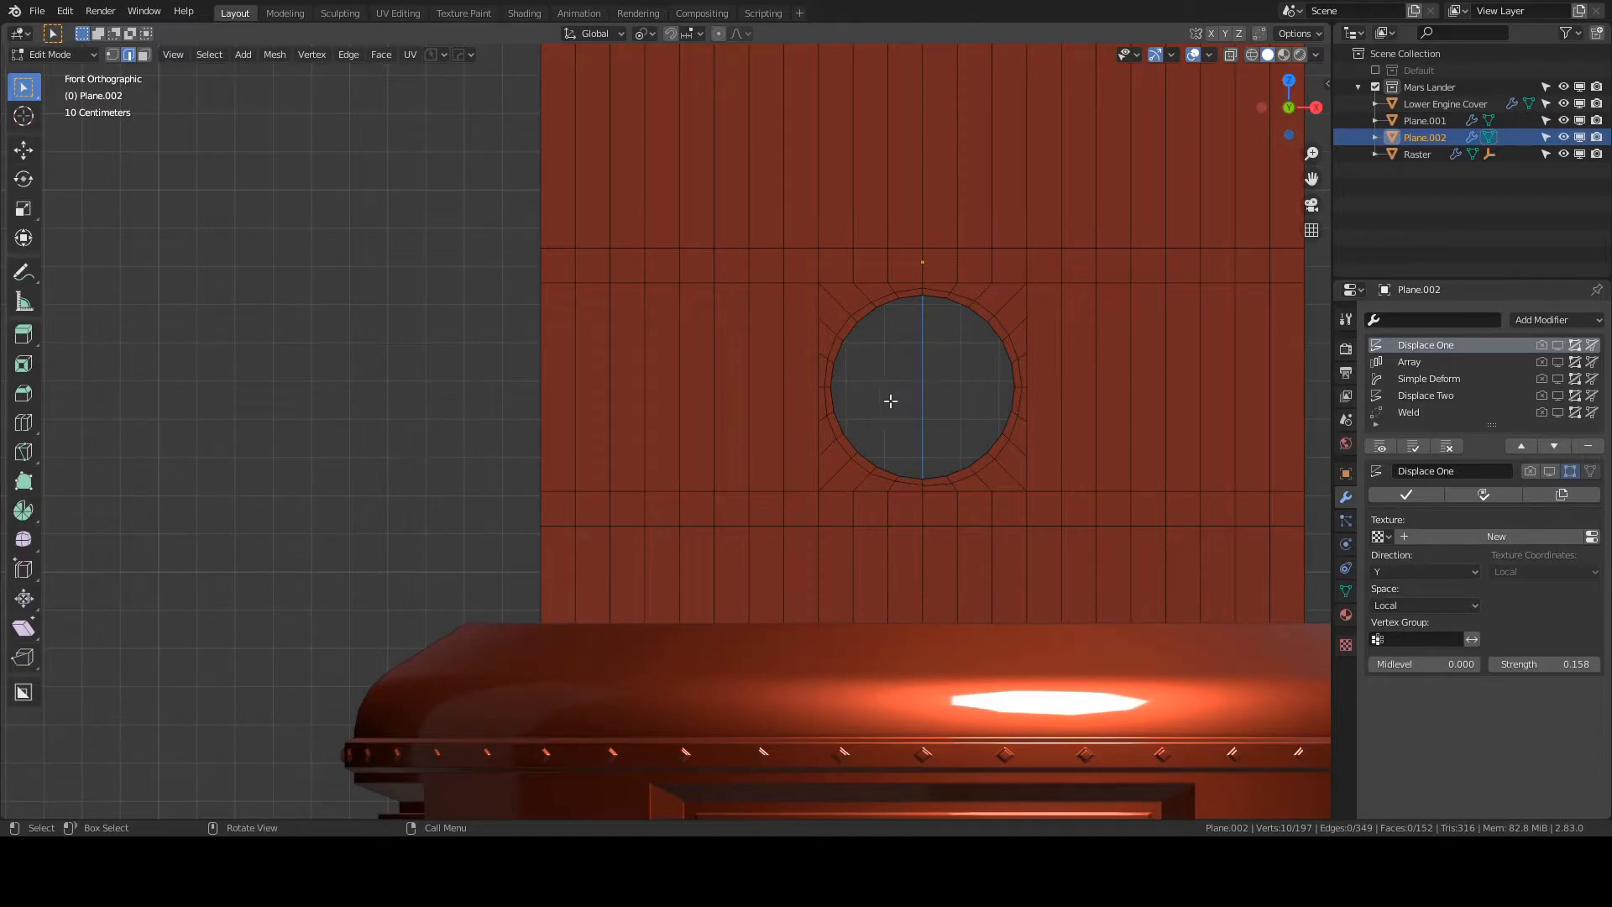
pyautogui.press('Tab')
pyautogui.press('Tab')
pyautogui.press('Tab')
pyautogui.press('Tab')
pyautogui.click(143, 54)
pyautogui.click(598, 403)
pyautogui.keyDown('shift'); pyautogui.click(661, 390); pyautogui.keyUp('shift')
pyautogui.keyDown('shift'); pyautogui.click(723, 388); pyautogui.keyUp('shift')
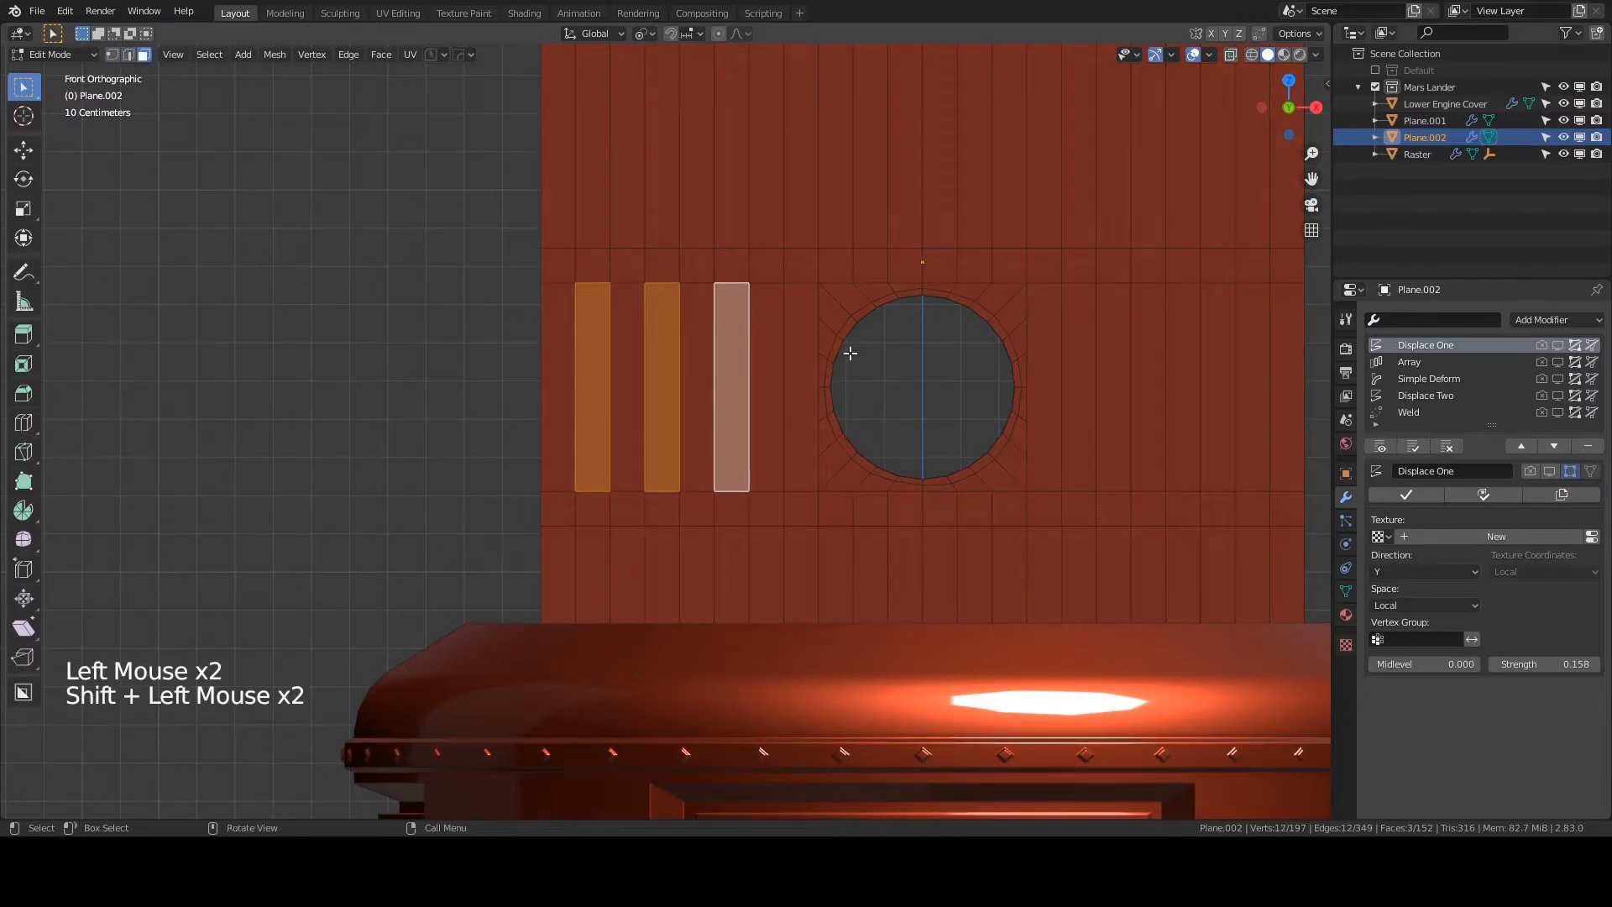
pyautogui.keyDown('shift'); pyautogui.click(1252, 386); pyautogui.keyUp('shift')
pyautogui.keyDown('shift'); pyautogui.click(1186, 373); pyautogui.keyUp('shift')
pyautogui.keyDown('shift'); pyautogui.click(1105, 370); pyautogui.keyUp('shift')
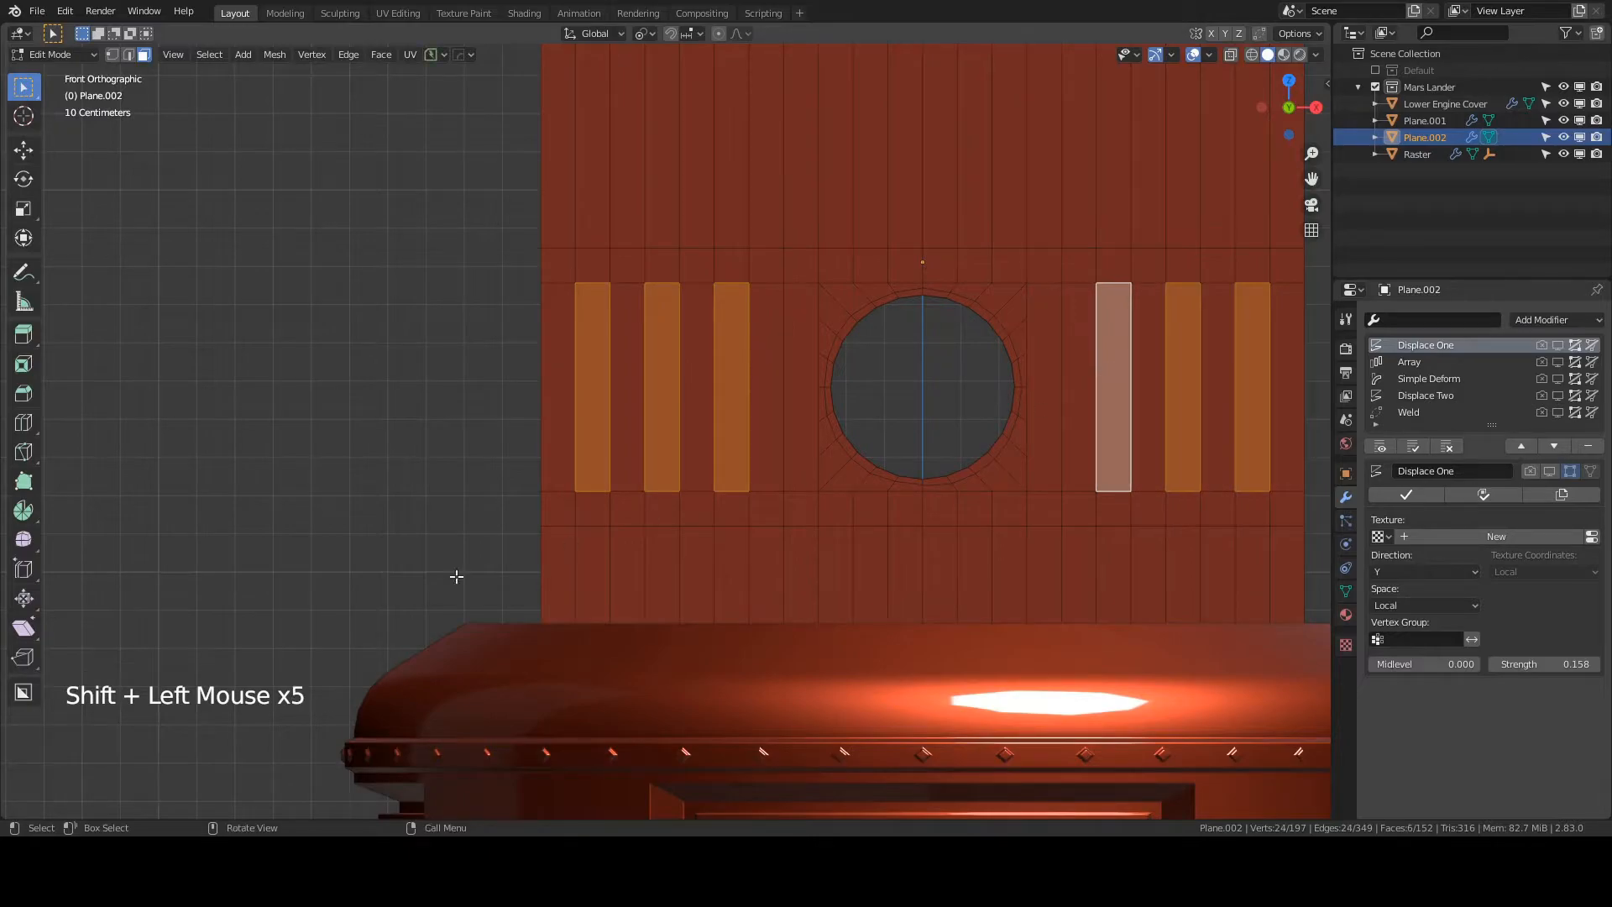
pyautogui.press('i')
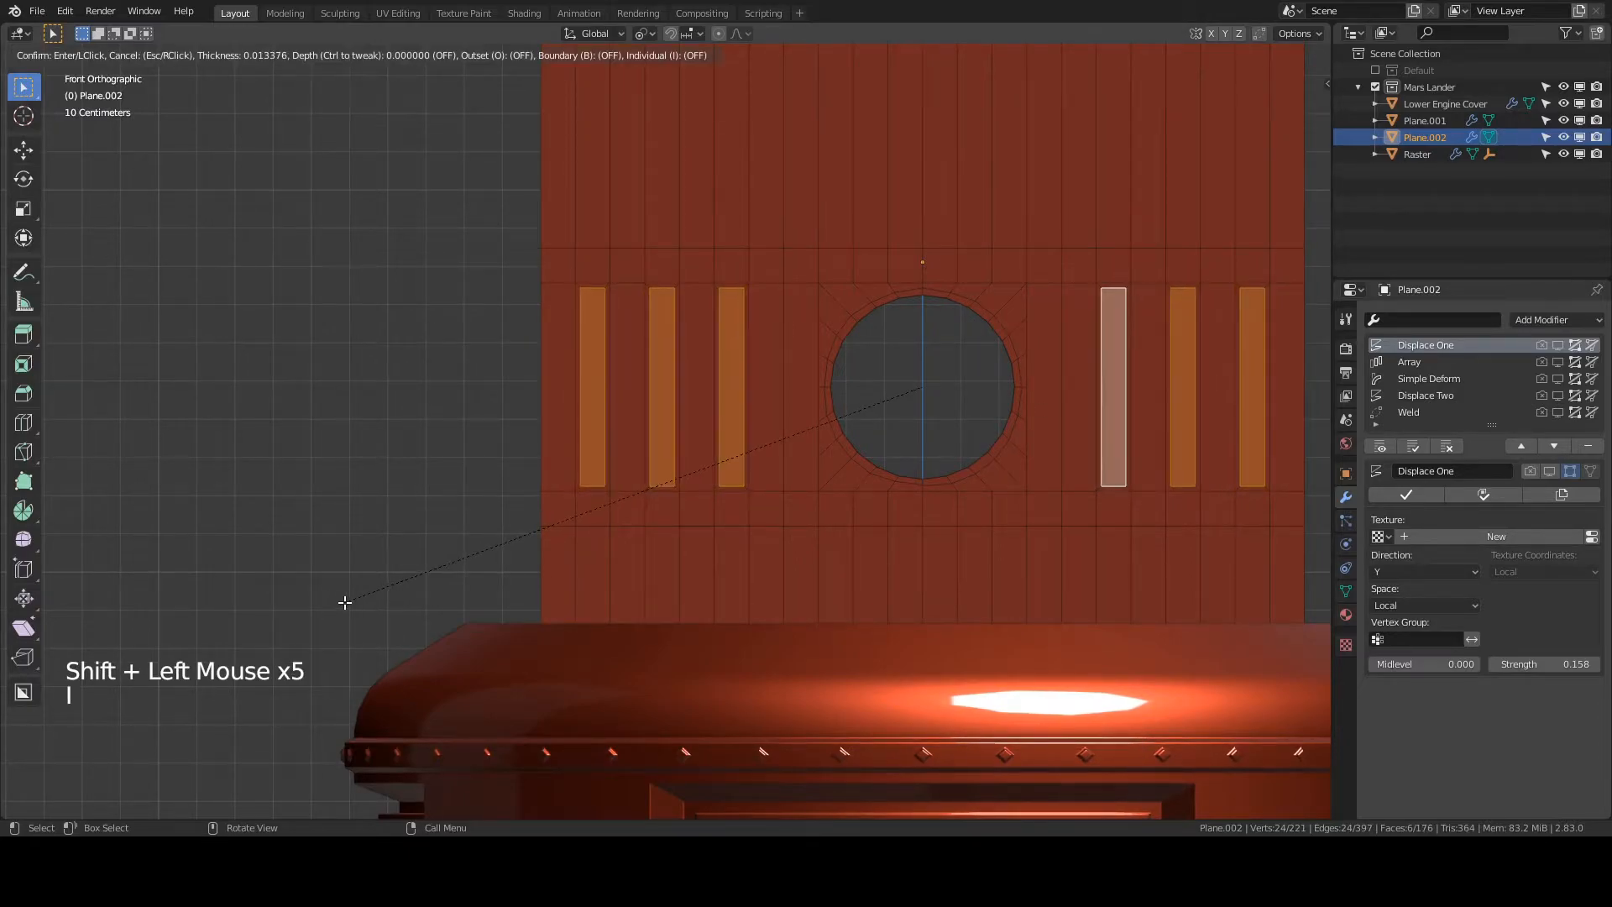
pyautogui.click(342, 601)
# - Extrude the six inset faces about 0.0098 m along Y to recess them as narrow grooves
pyautogui.moveTo(826, 505); pyautogui.dragTo(984, 509, button='middle')
pyautogui.press('e')
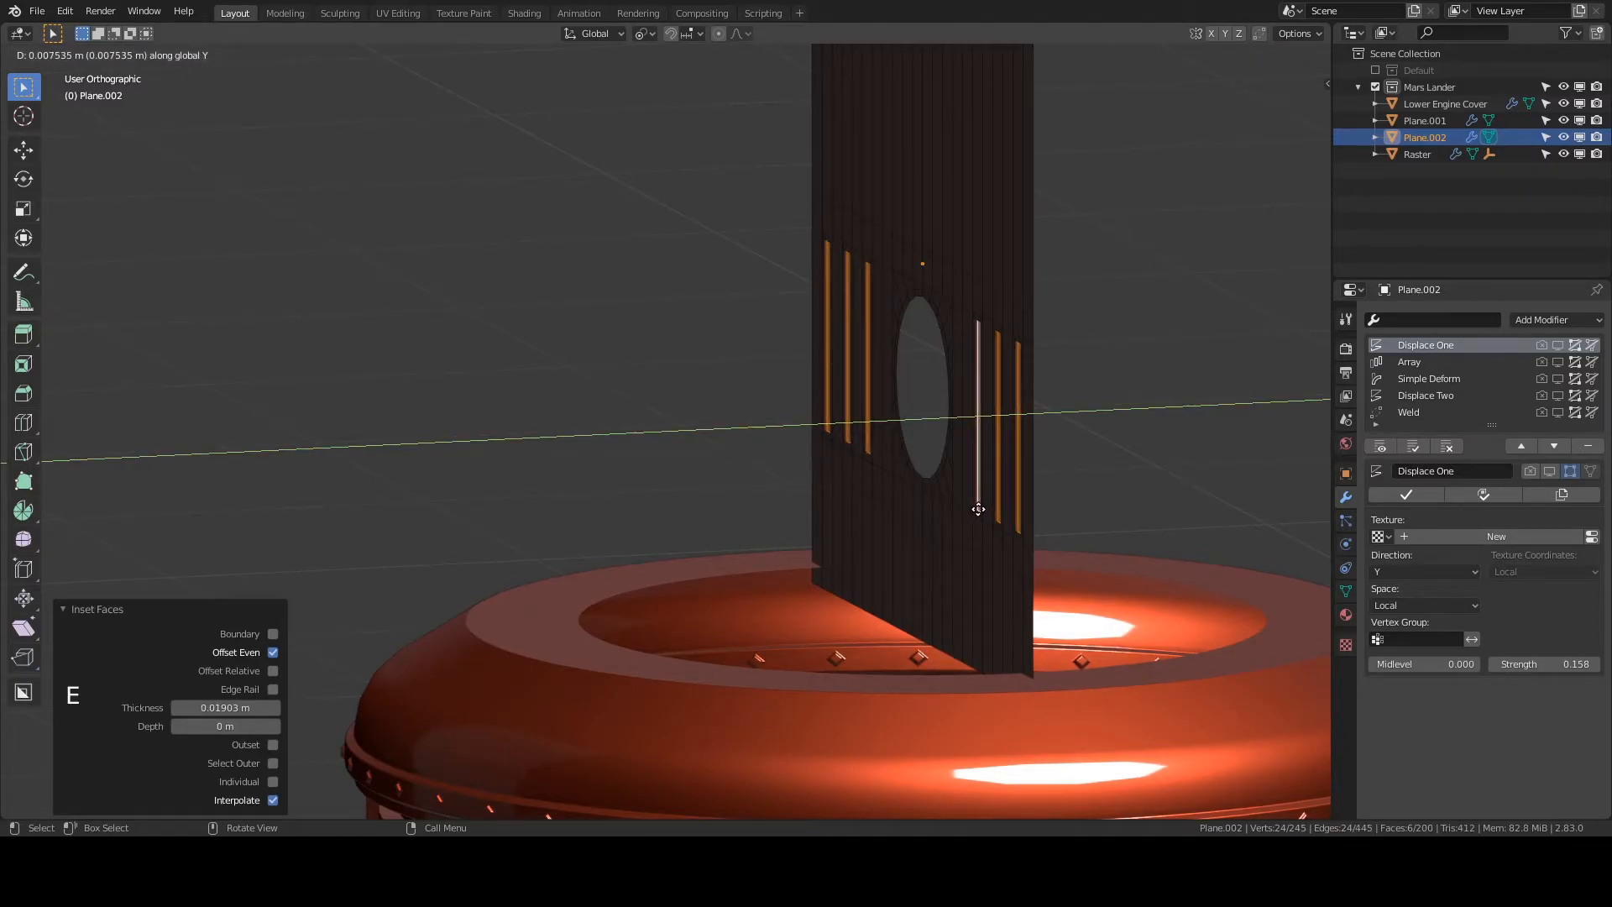
pyautogui.click(978, 509)
pyautogui.moveTo(979, 444); pyautogui.dragTo(1084, 383, button='middle')
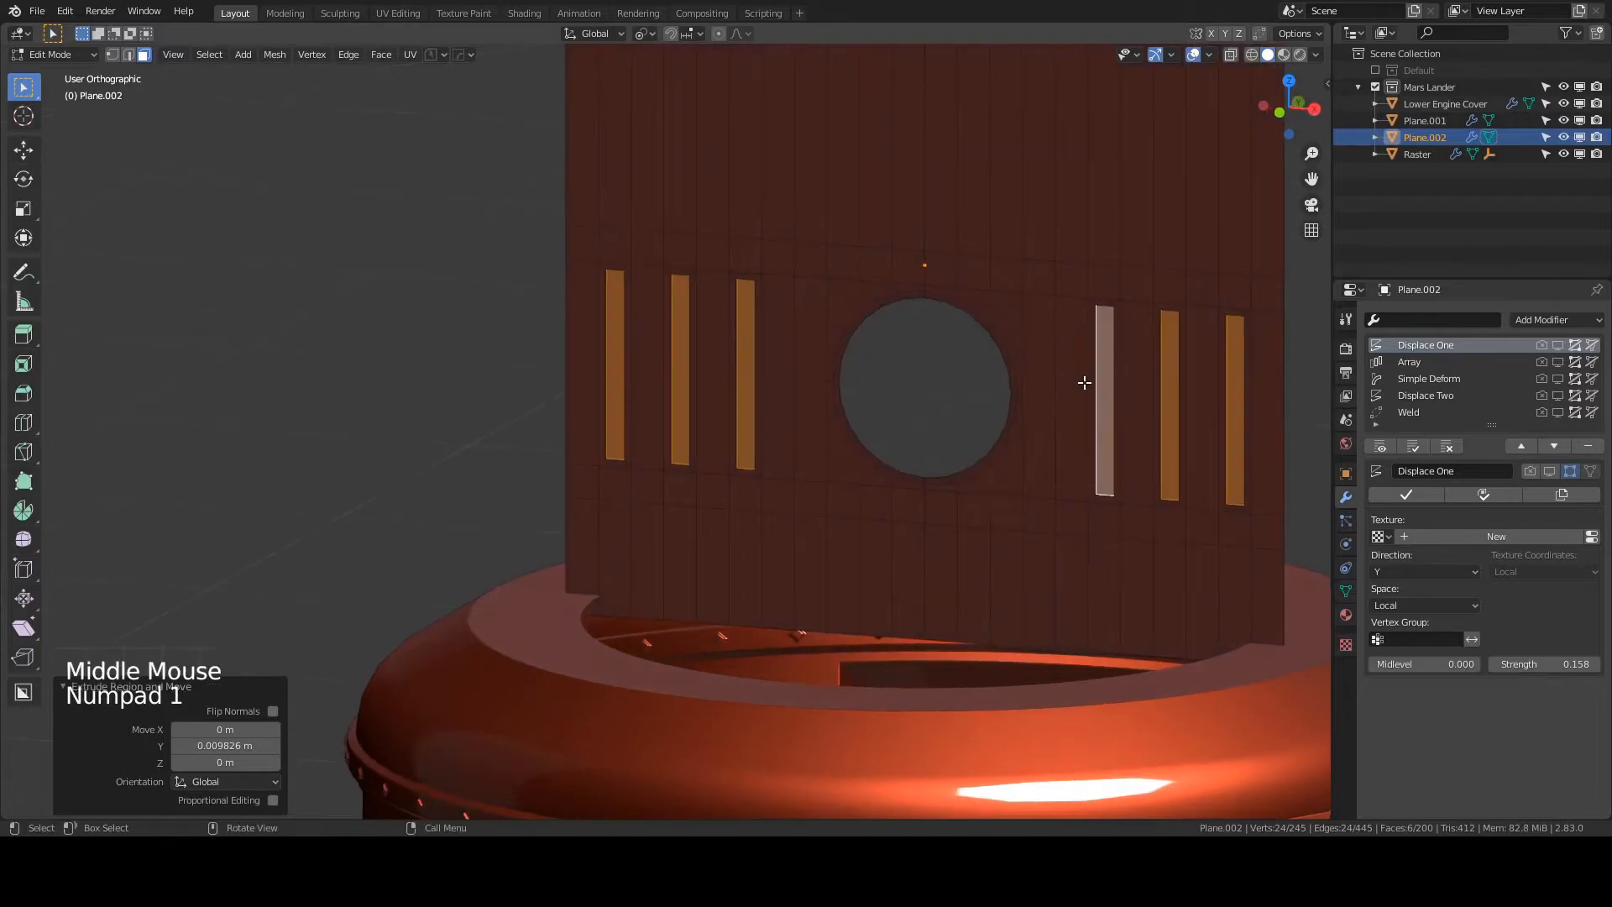
pyautogui.press('KP_1')
pyautogui.scroll(-2, 910, 320)
# - Show all modifiers to examine the grooves on the wrapped cylinder, and return to the flat plane in front view
pyautogui.press('Tab')
pyautogui.moveTo(683, 381); pyautogui.dragTo(739, 361, button='middle')
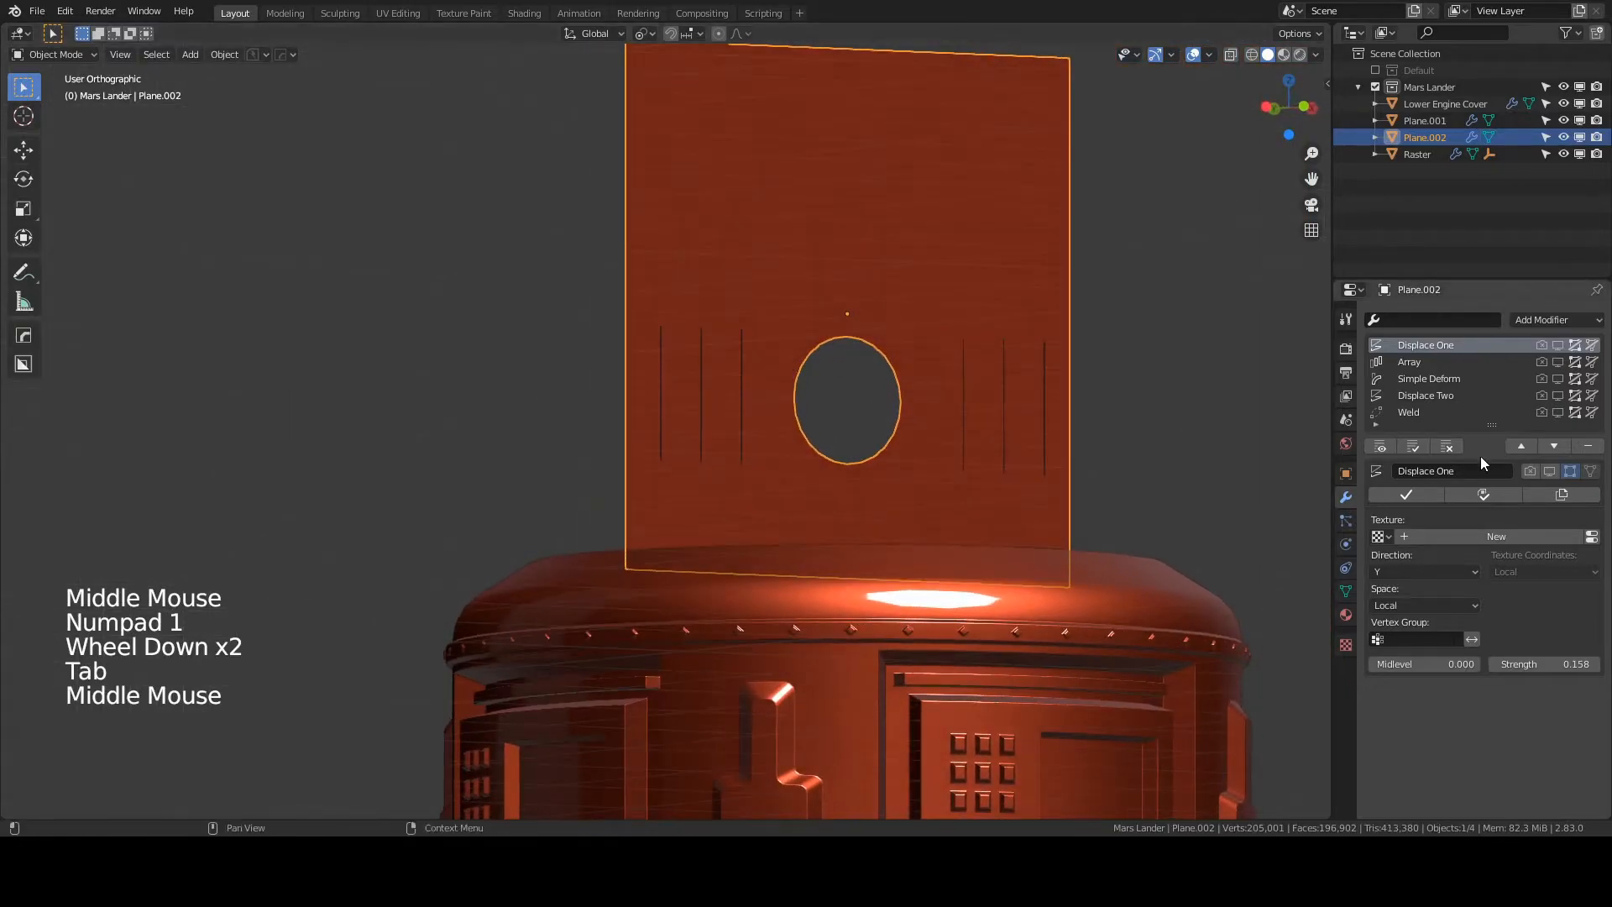
pyautogui.click(1380, 446)
pyautogui.moveTo(1310, 403); pyautogui.dragTo(1194, 375, button='middle')
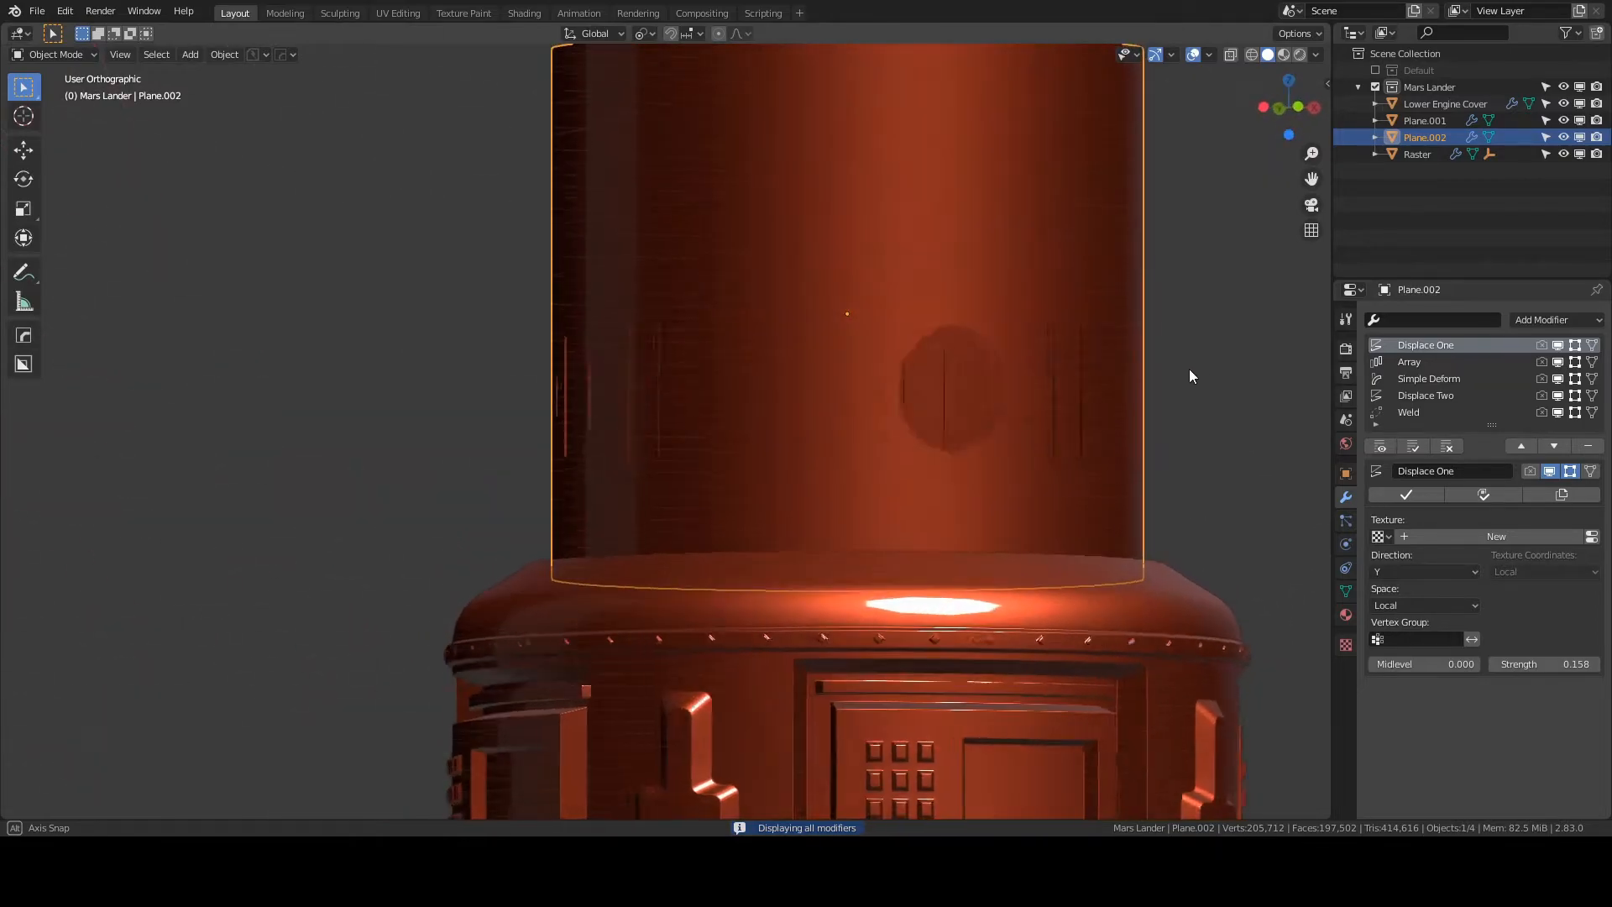
pyautogui.press('KP_1')
pyautogui.click(1380, 446)
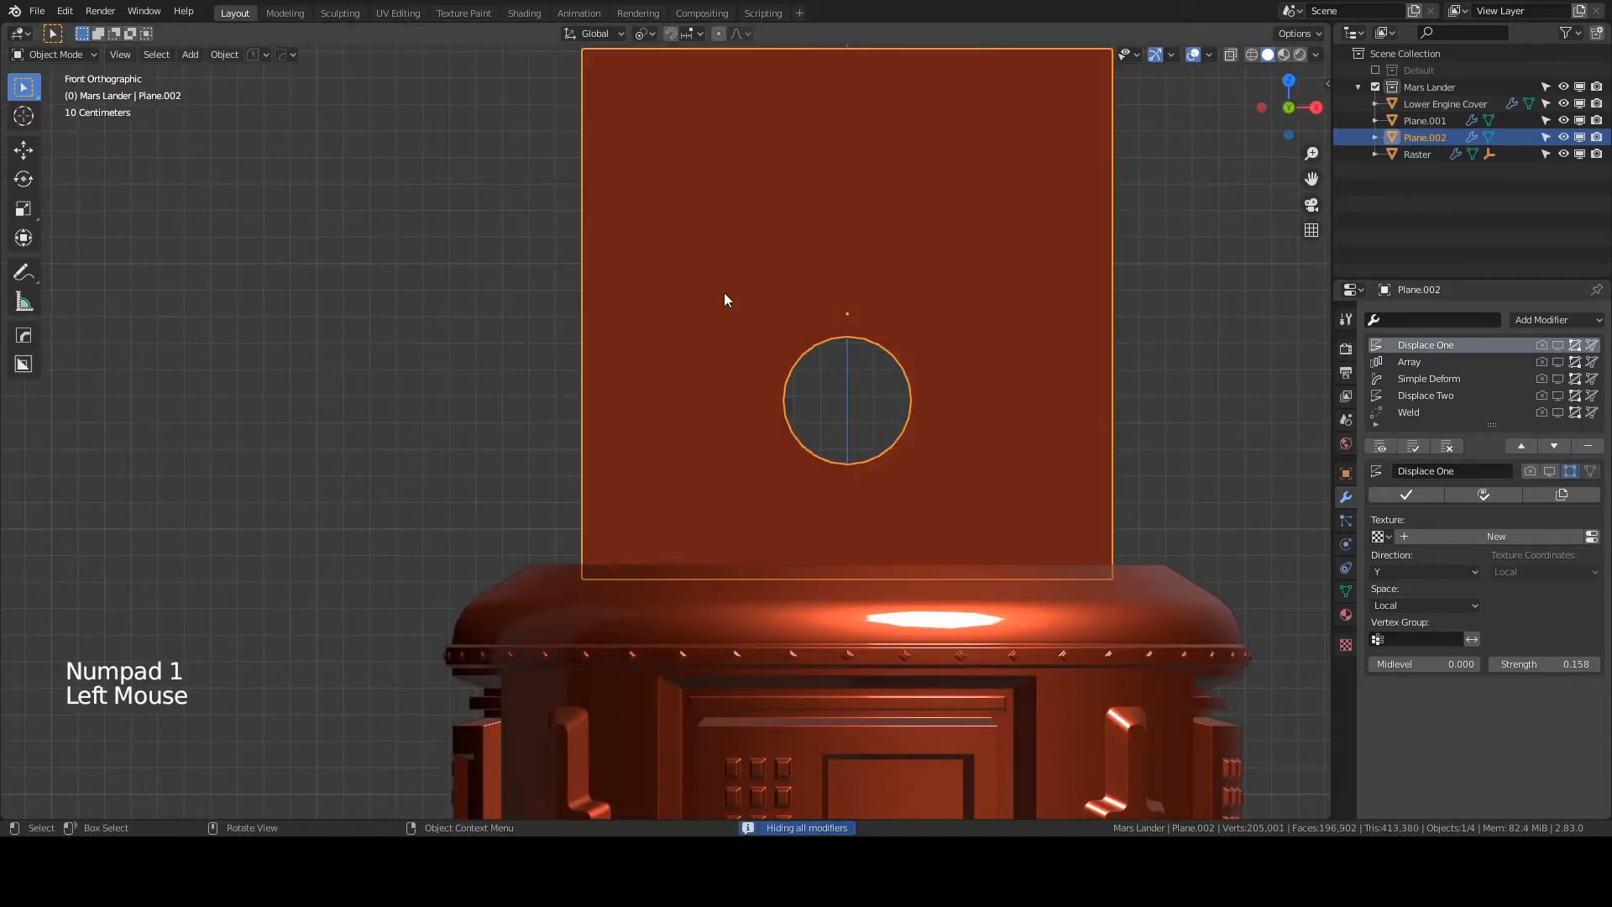
# - Add a horizontal loop cut just above the existing row over the round hole, slid with a factor of about -0.814
pyautogui.press('Tab')
pyautogui.scroll(2, 769, 302)
pyautogui.keyDown('shift'); pyautogui.moveTo(773, 288); pyautogui.dragTo(733, 367, button='middle'); pyautogui.keyUp('shift')
pyautogui.keyDown('shift'); pyautogui.scroll(1, 733, 367); pyautogui.keyUp('shift')
pyautogui.scroll(-1, 733, 367)
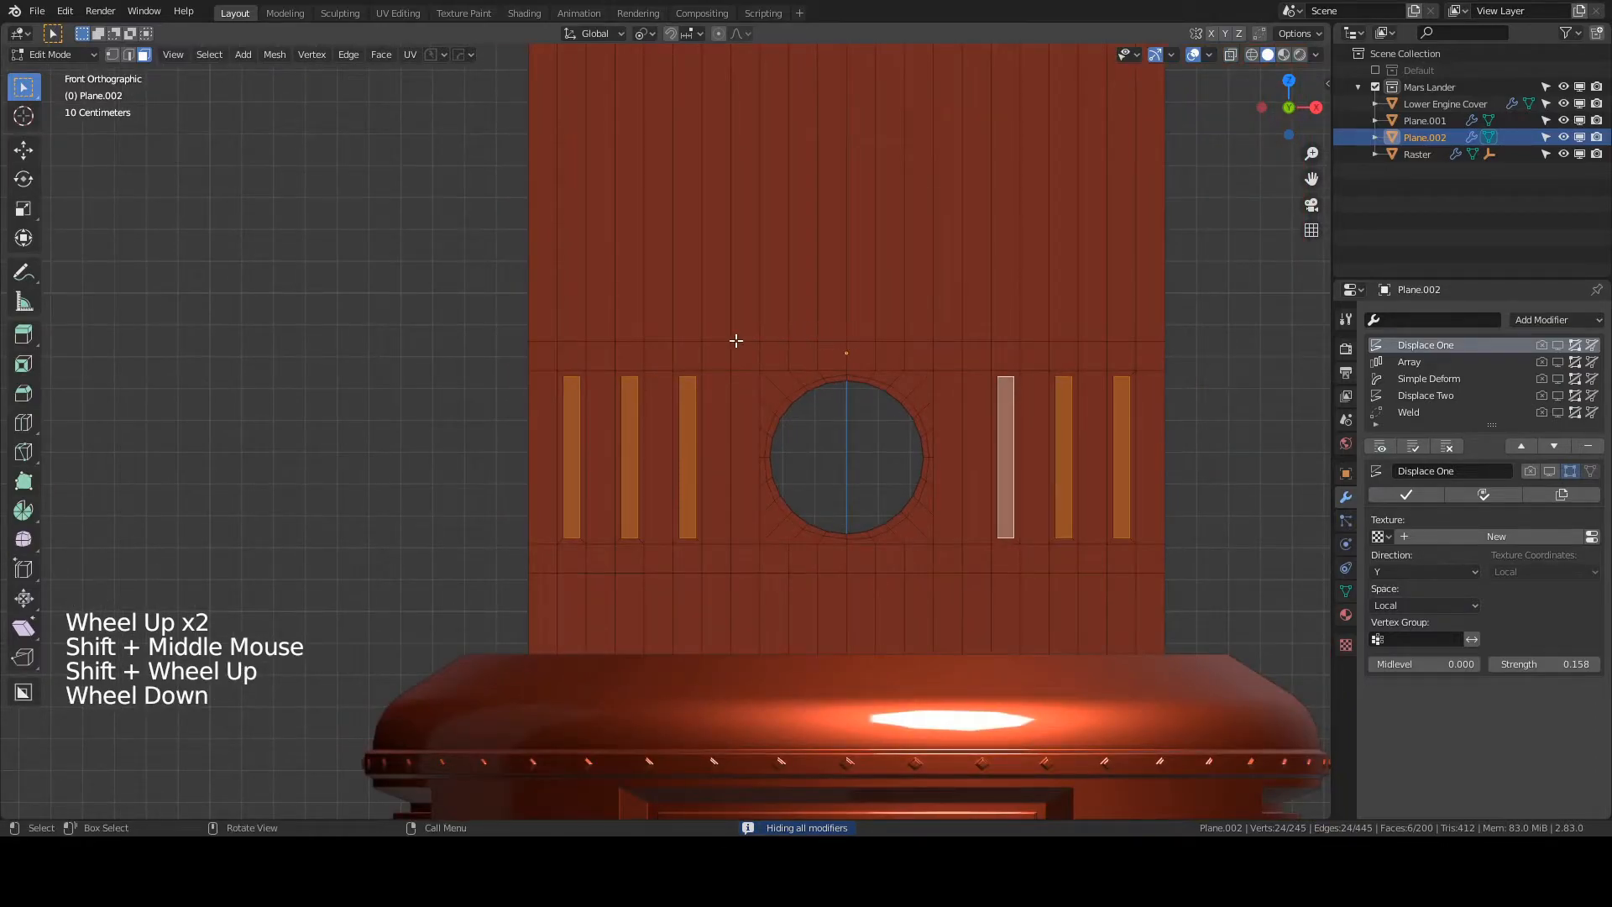
pyautogui.hotkey('ctrl', 'r')
pyautogui.click(644, 317)
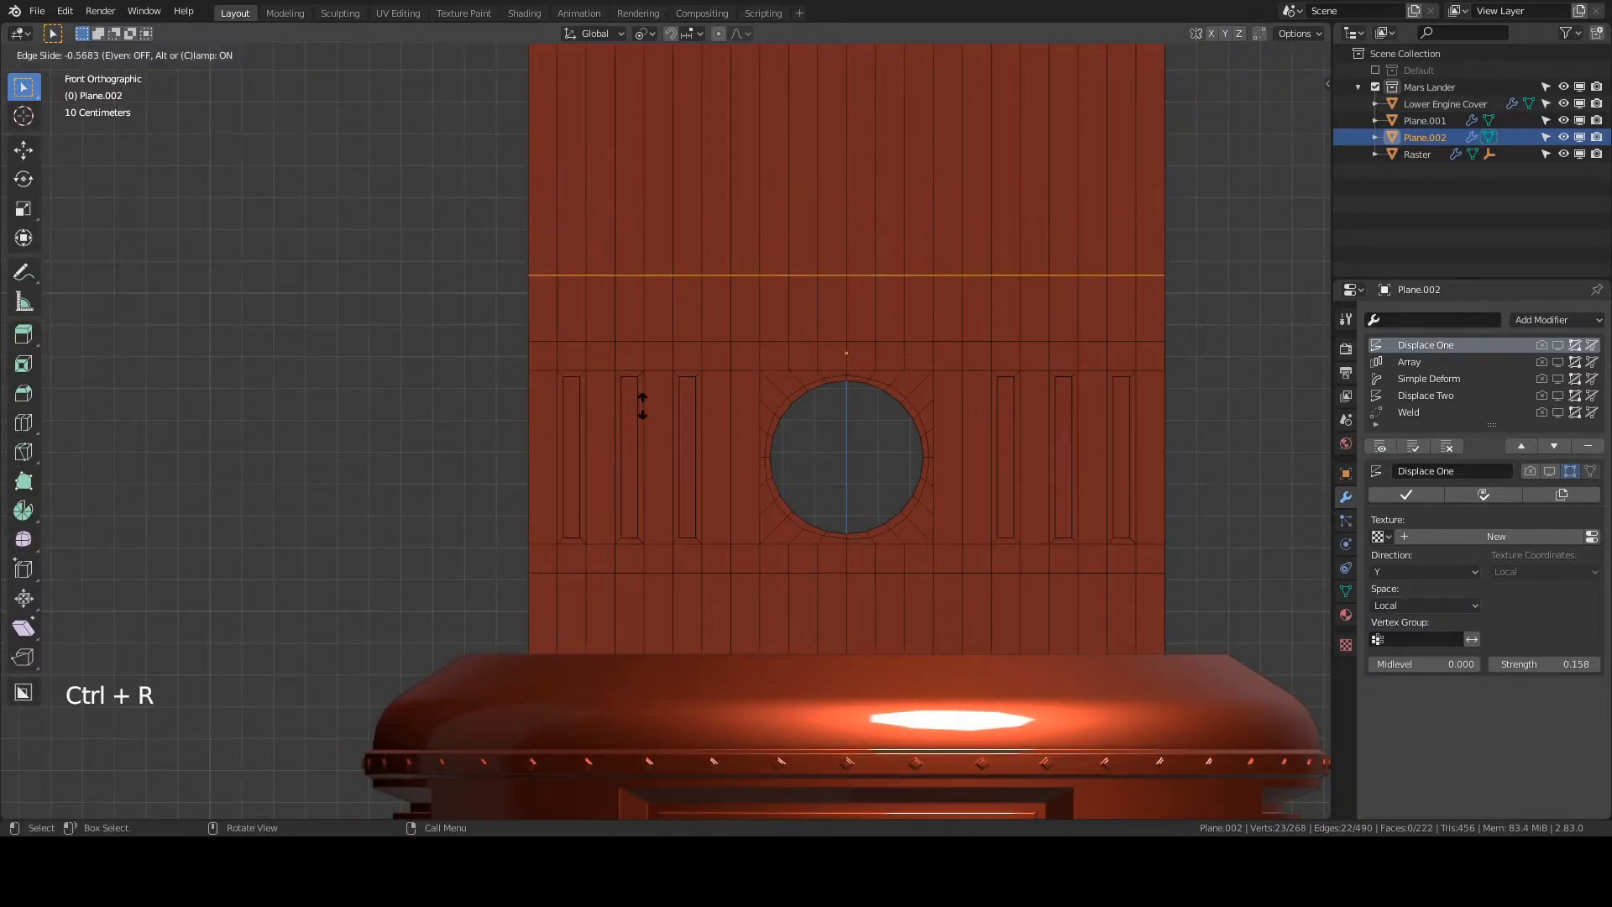
pyautogui.click(640, 442)
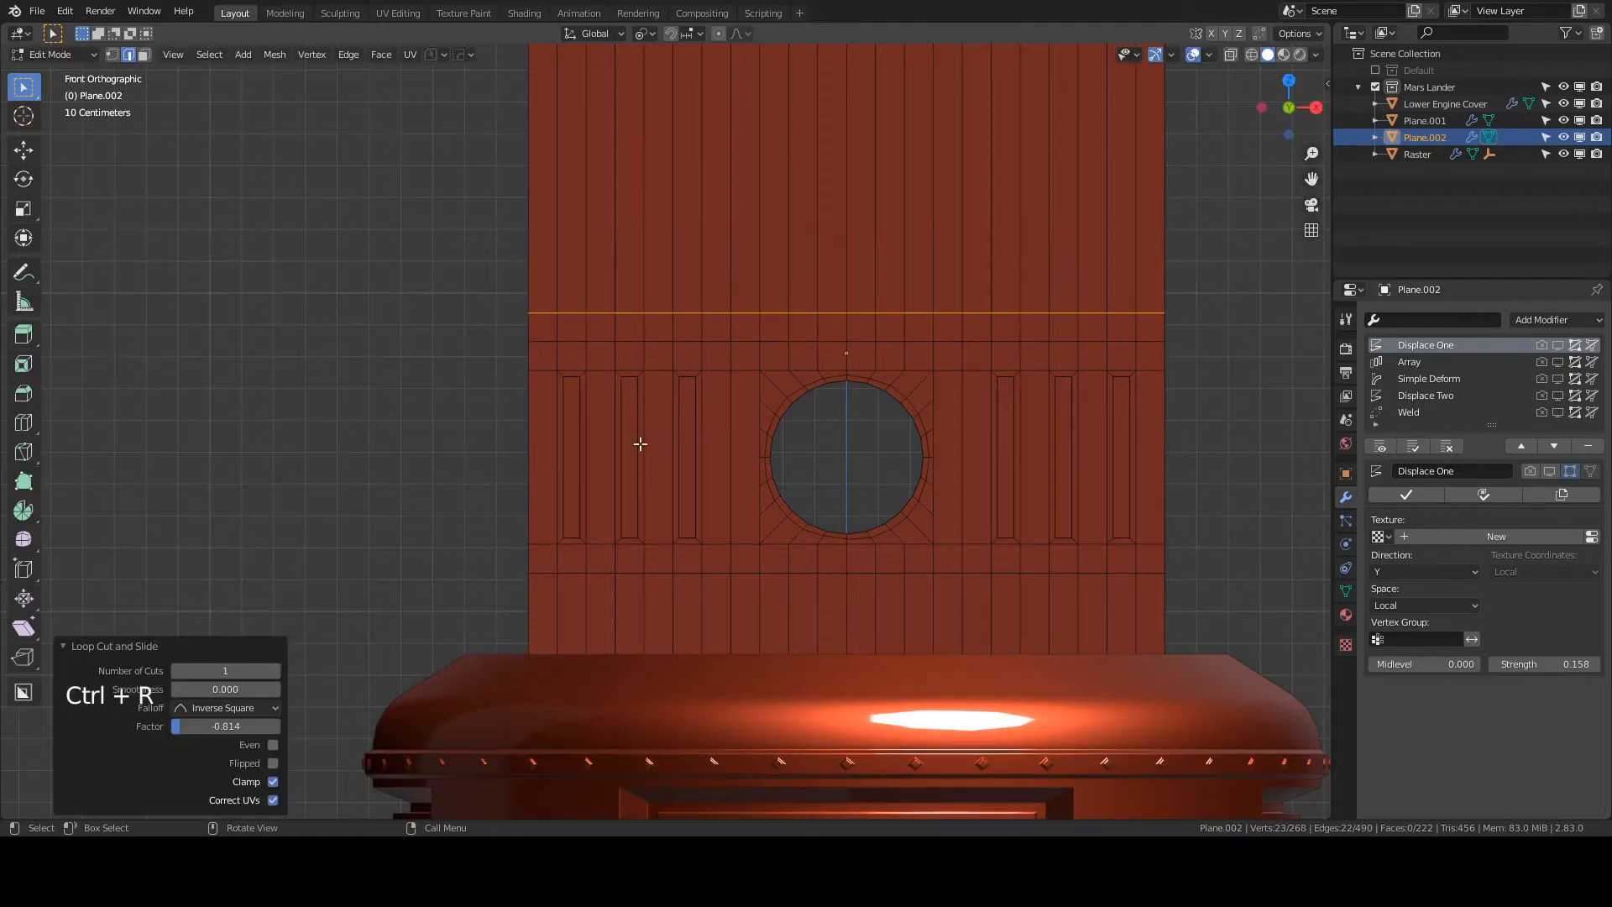
# - Bevel the full-width horizontal edge row just above the hole with one segment and an offset of about 0.0185 m
pyautogui.click(547, 340)
pyautogui.keyDown('ctrl'); pyautogui.click(1144, 341); pyautogui.keyUp('ctrl')
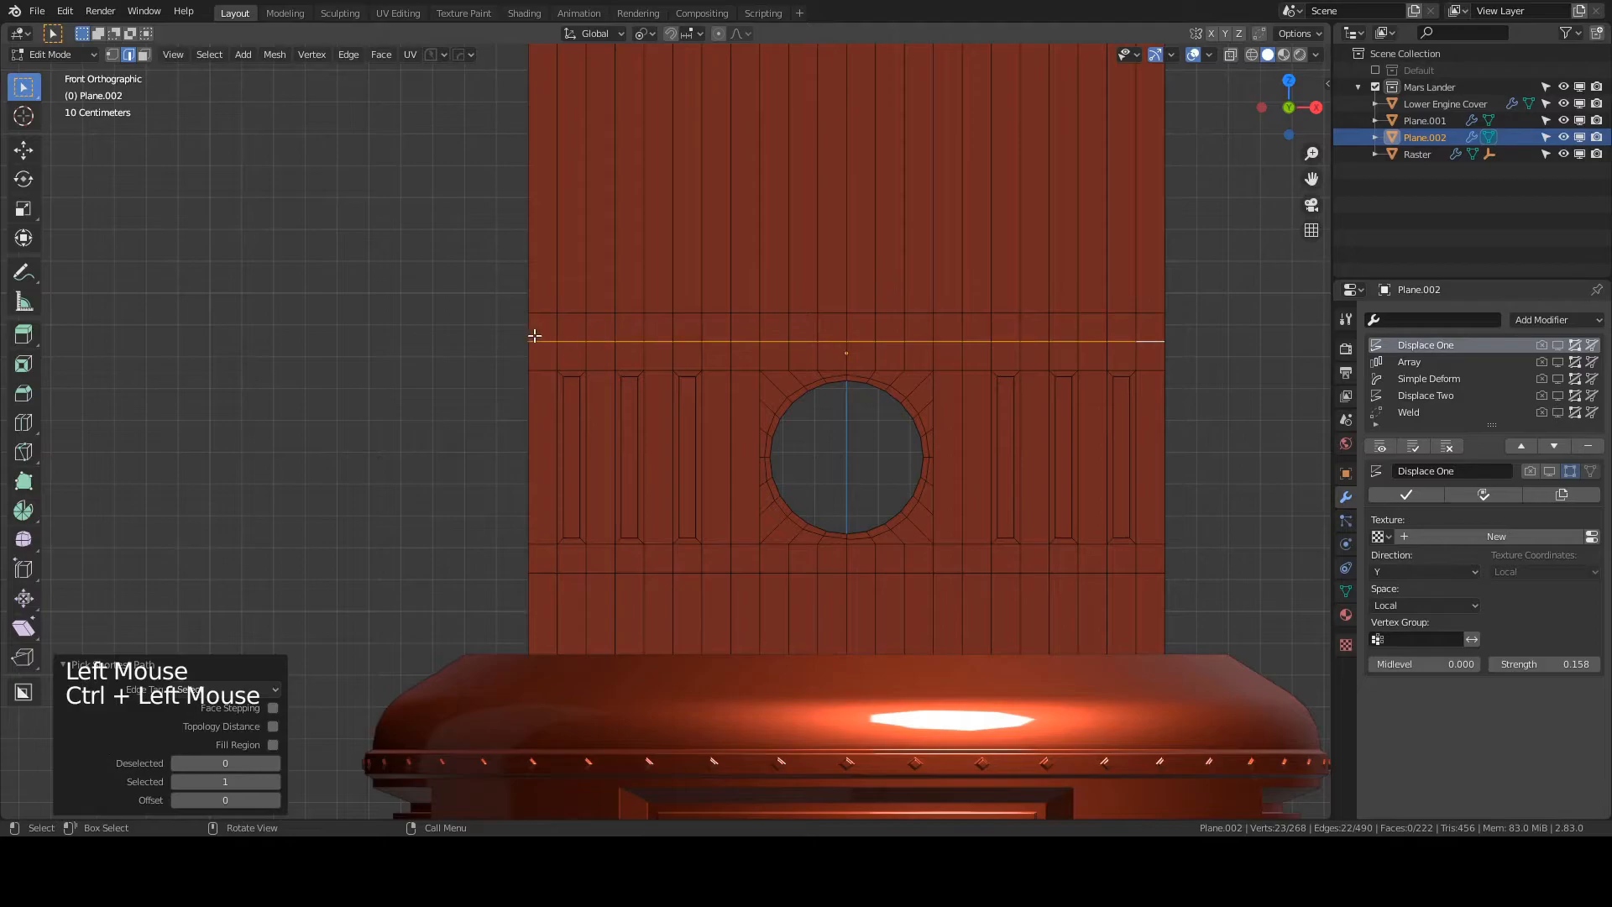
pyautogui.hotkey('ctrl', 'b')
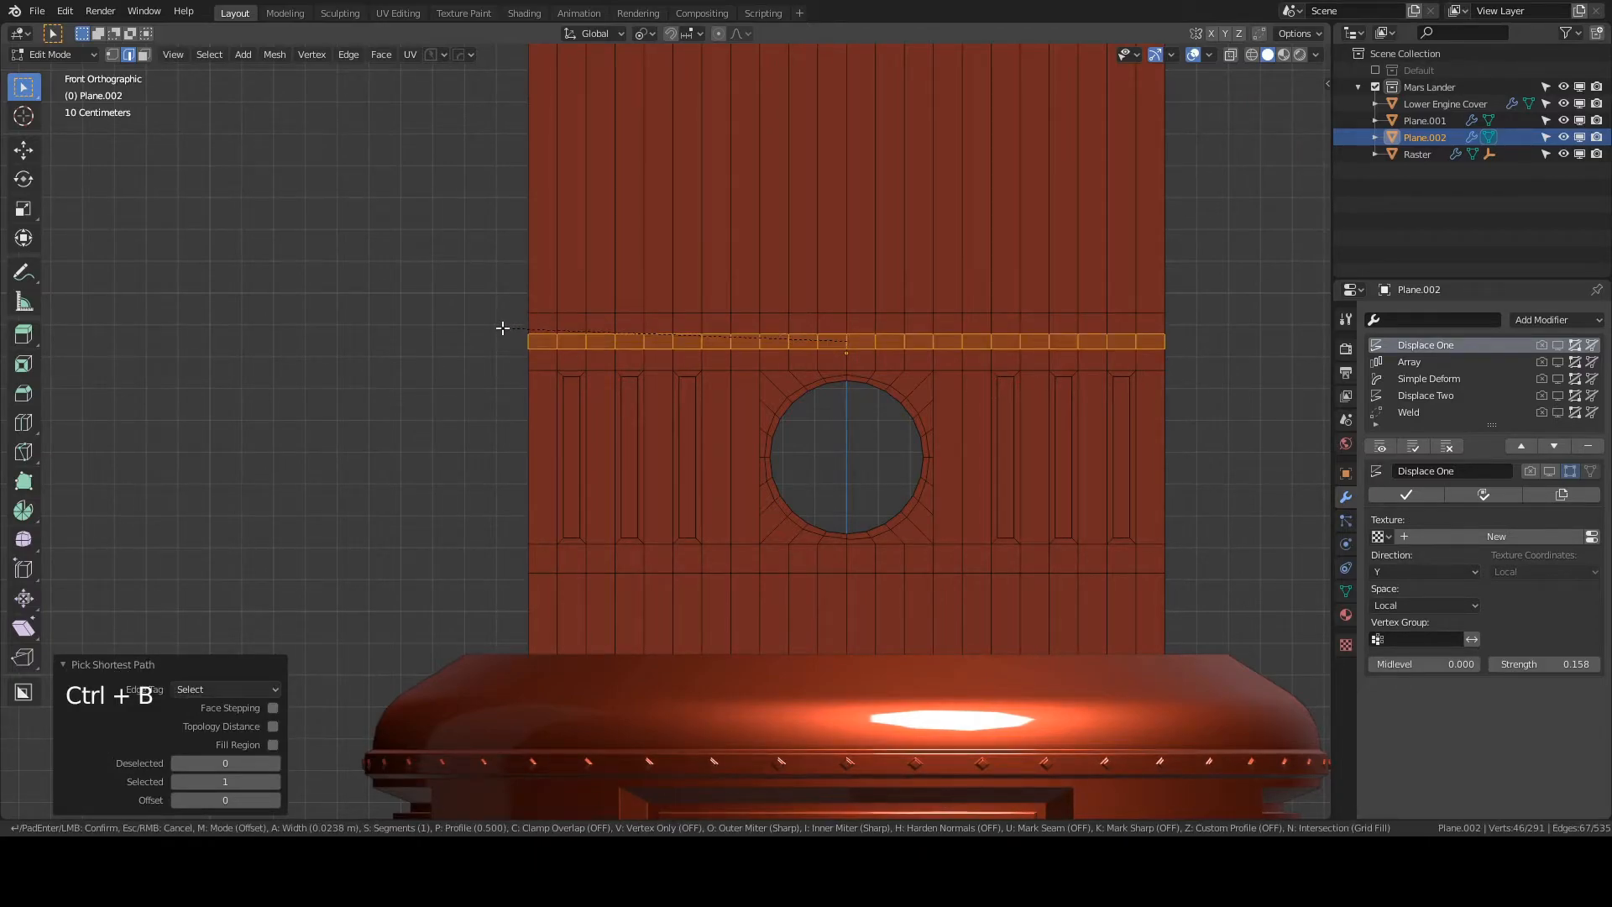
pyautogui.click(512, 328)
# - Extrude the beveled strip's faces along their normals with an offset of about -0.0106 m
pyautogui.moveTo(512, 328); pyautogui.dragTo(612, 353, button='middle')
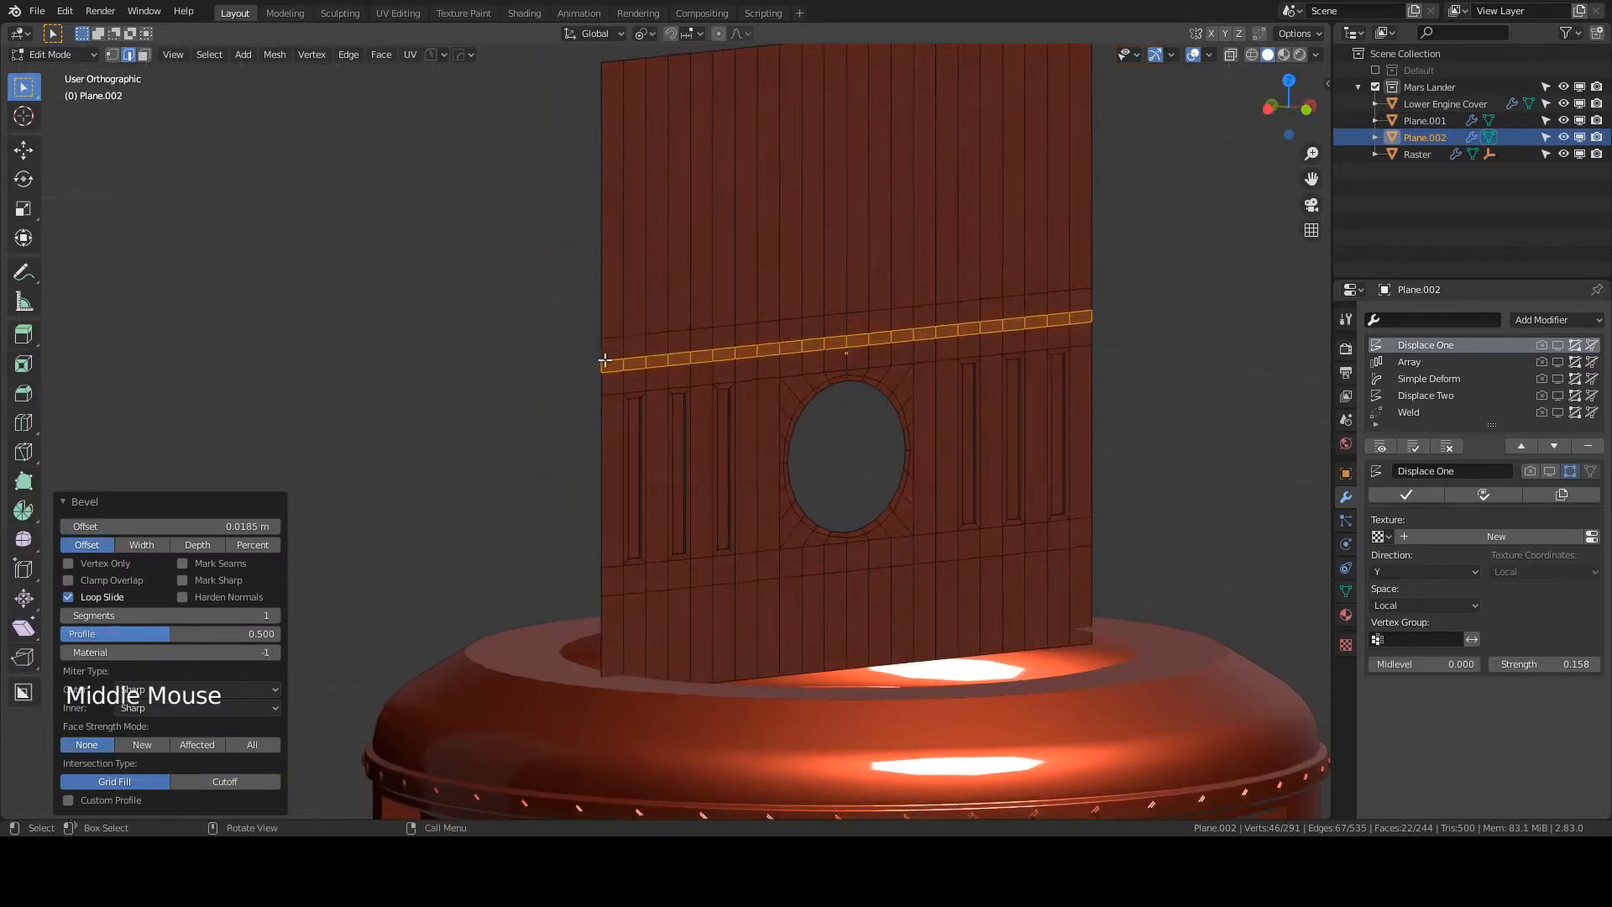
pyautogui.click(144, 55)
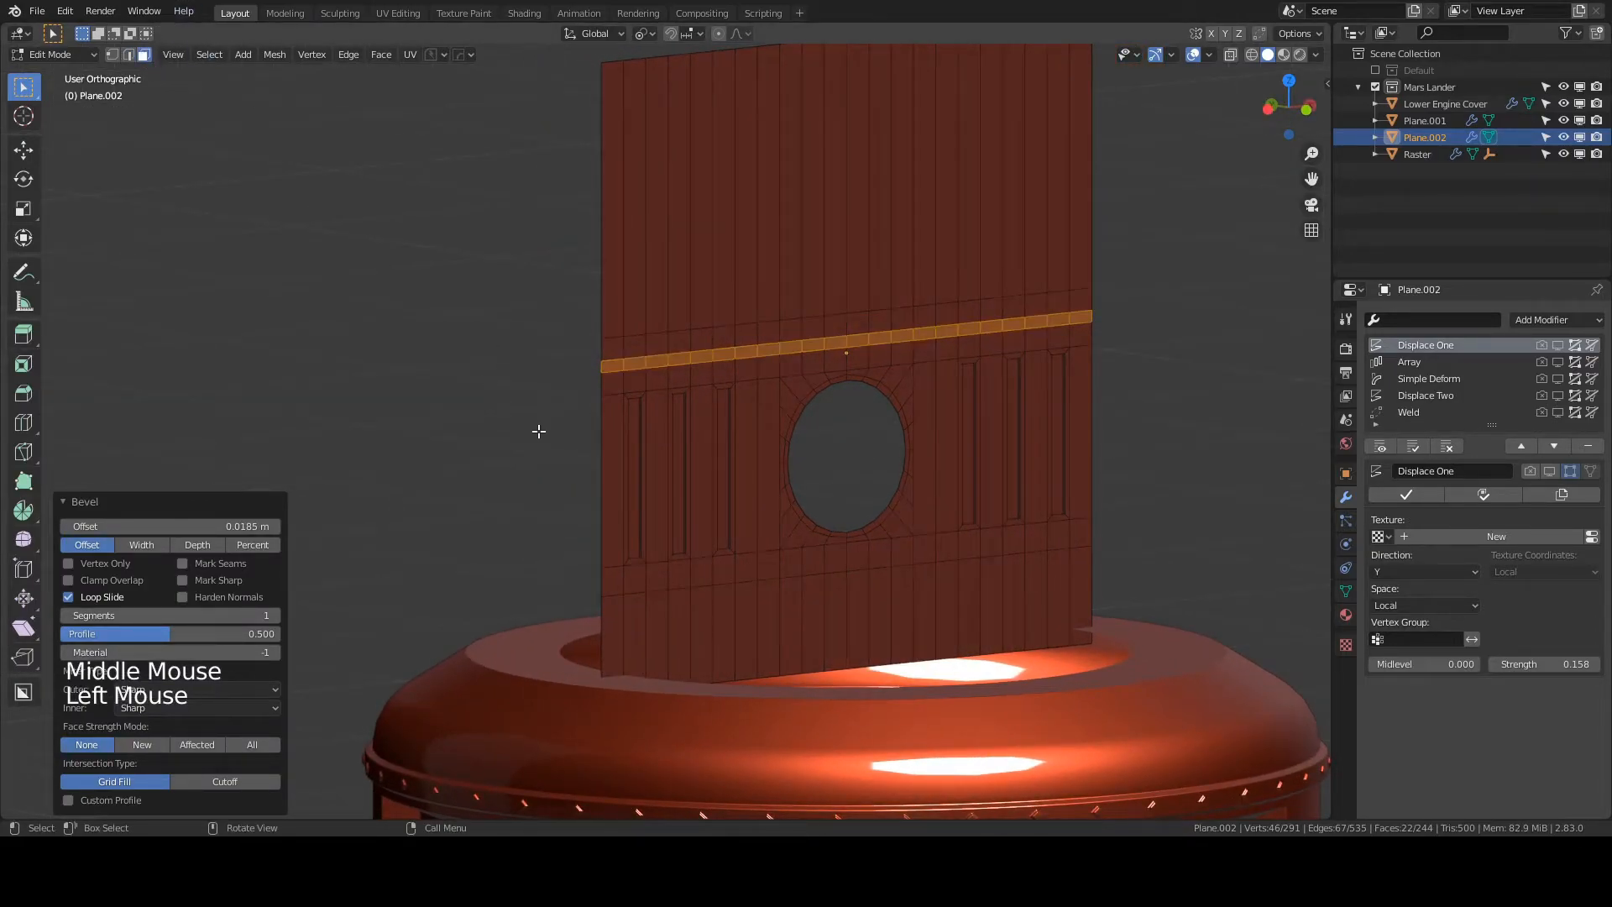
pyautogui.hotkey('alt', 'e')
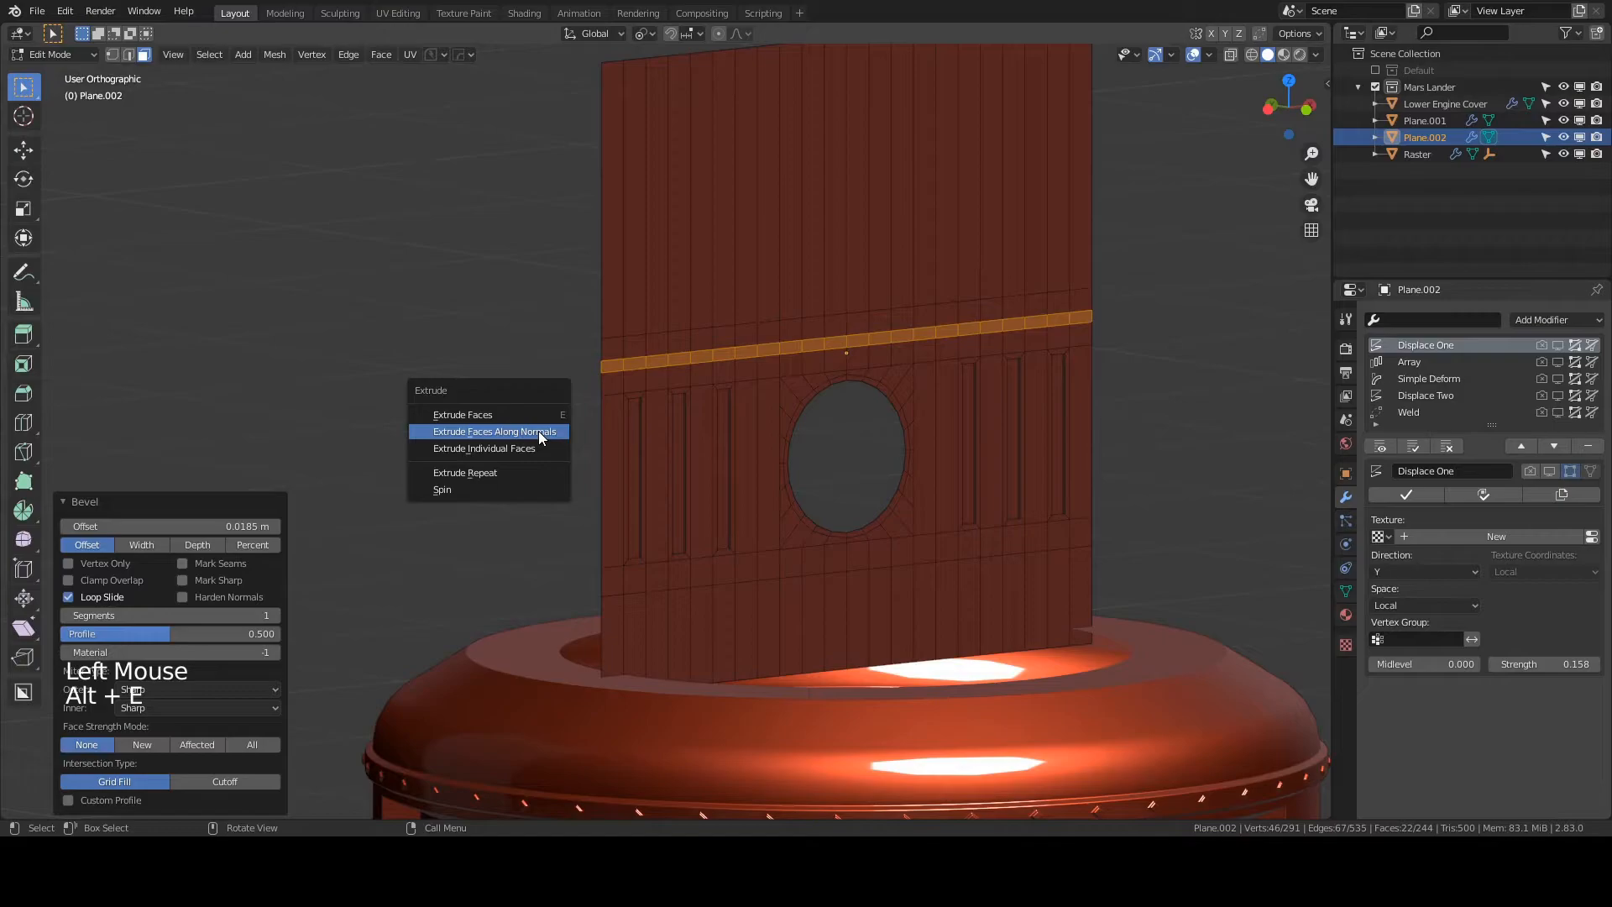
pyautogui.click(540, 432)
pyautogui.click(535, 428)
# - Scale the extruded strip above the round hole along the global Z axis in front view
pyautogui.moveTo(535, 428); pyautogui.dragTo(666, 342, button='middle')
pyautogui.scroll(4, 752, 334)
pyautogui.press('KP_1')
pyautogui.press('s')
pyautogui.press('z')
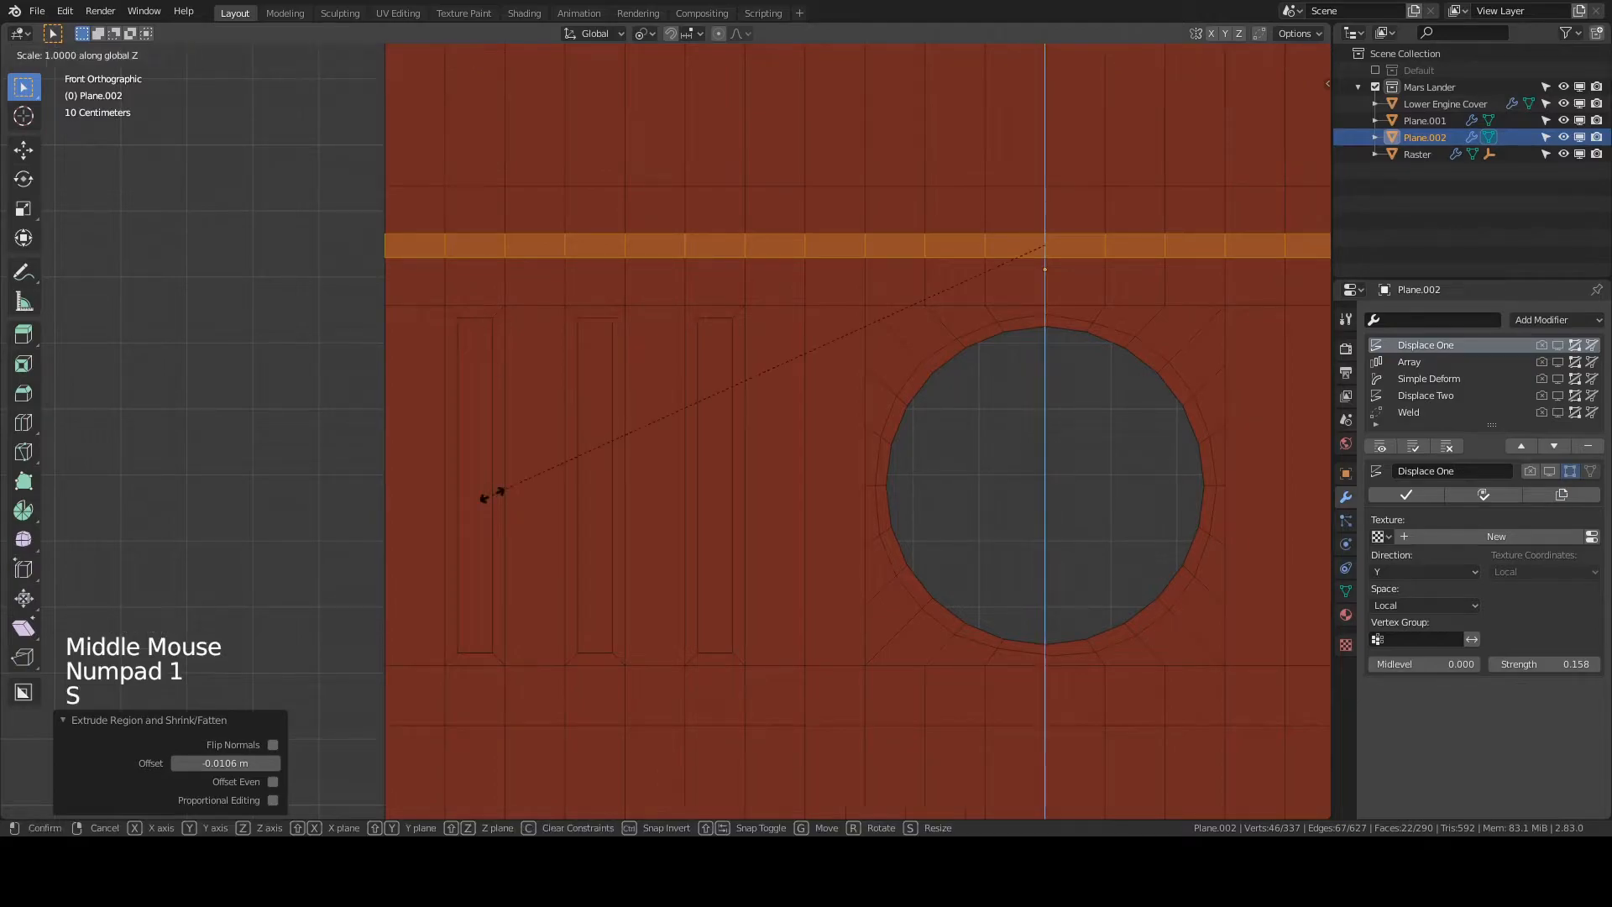
pyautogui.click(605, 403)
# - Leave mesh editing, show all modifiers to examine the raised band around the wrapped cylinder, and hide the modifiers again
pyautogui.moveTo(522, 370); pyautogui.dragTo(672, 332, button='middle')
pyautogui.press('Tab')
pyautogui.scroll(-3, 682, 360)
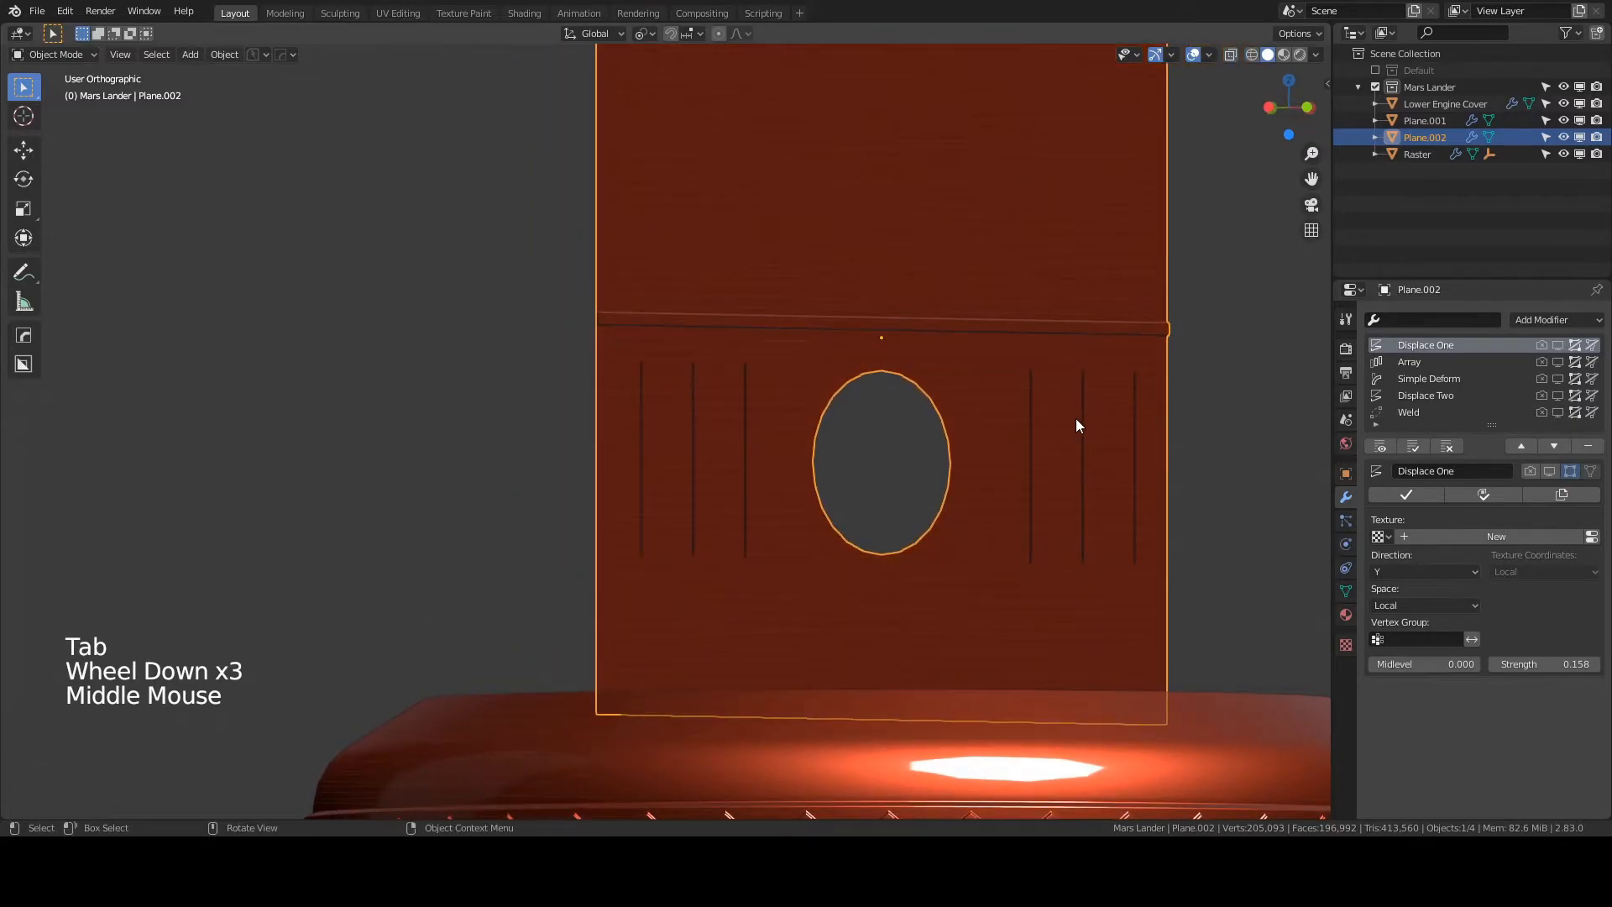
pyautogui.click(1380, 446)
pyautogui.scroll(-1, 1077, 421)
pyautogui.moveTo(1076, 420); pyautogui.dragTo(950, 356, button='middle')
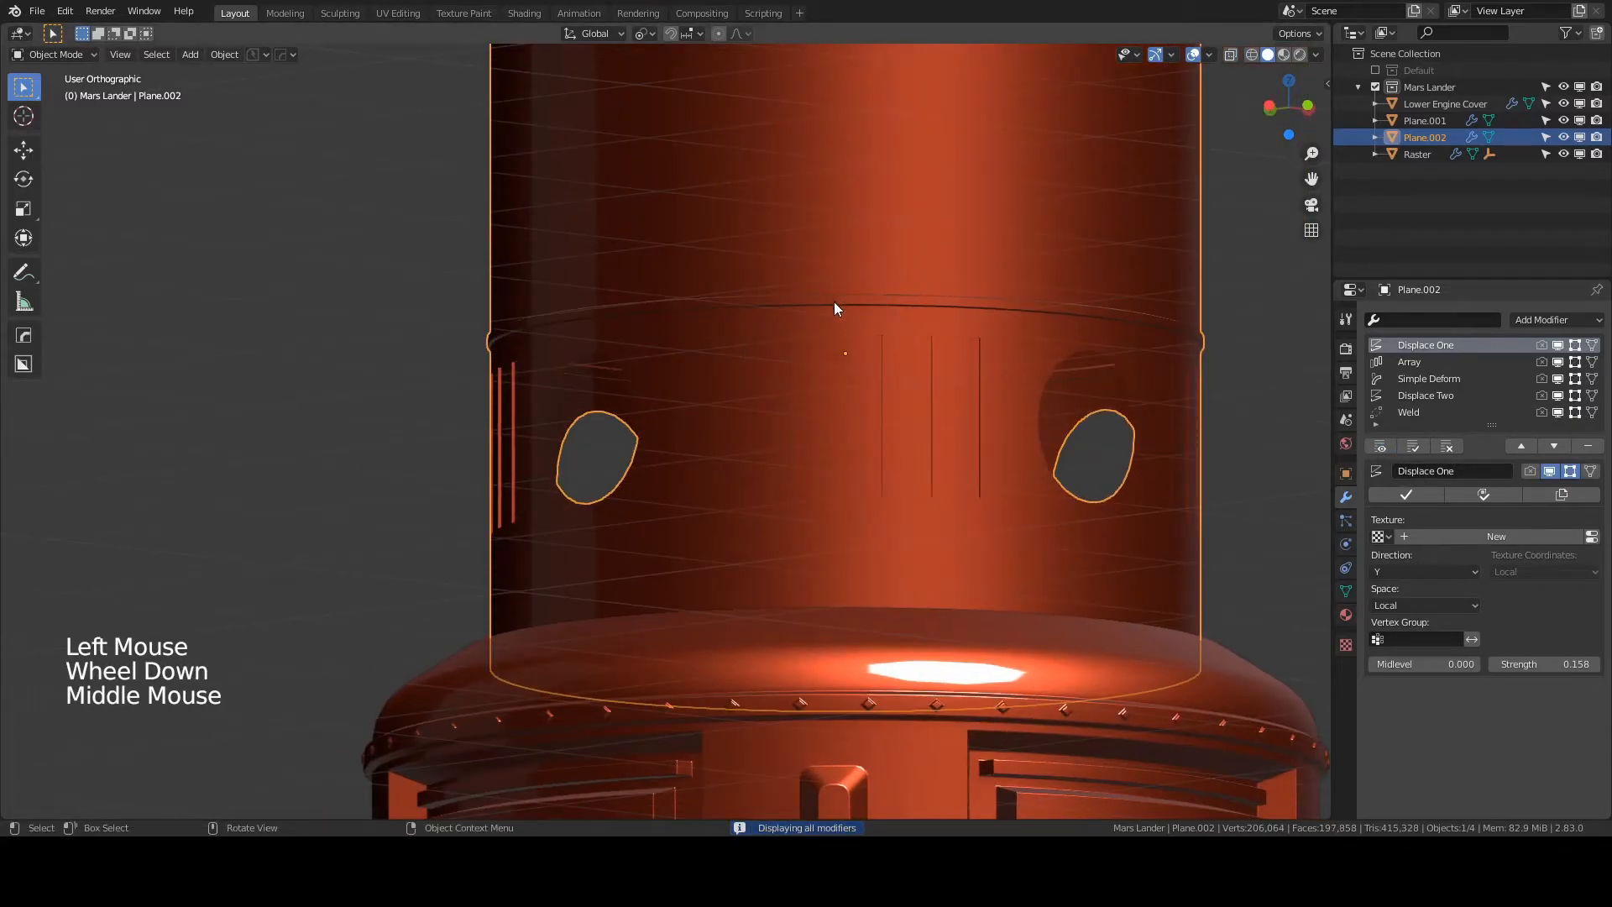
pyautogui.moveTo(848, 299)
pyautogui.mouseDown(button='middle')
pyautogui.moveTo(879, 278)
pyautogui.moveTo(857, 269)
pyautogui.mouseUp(button='middle')
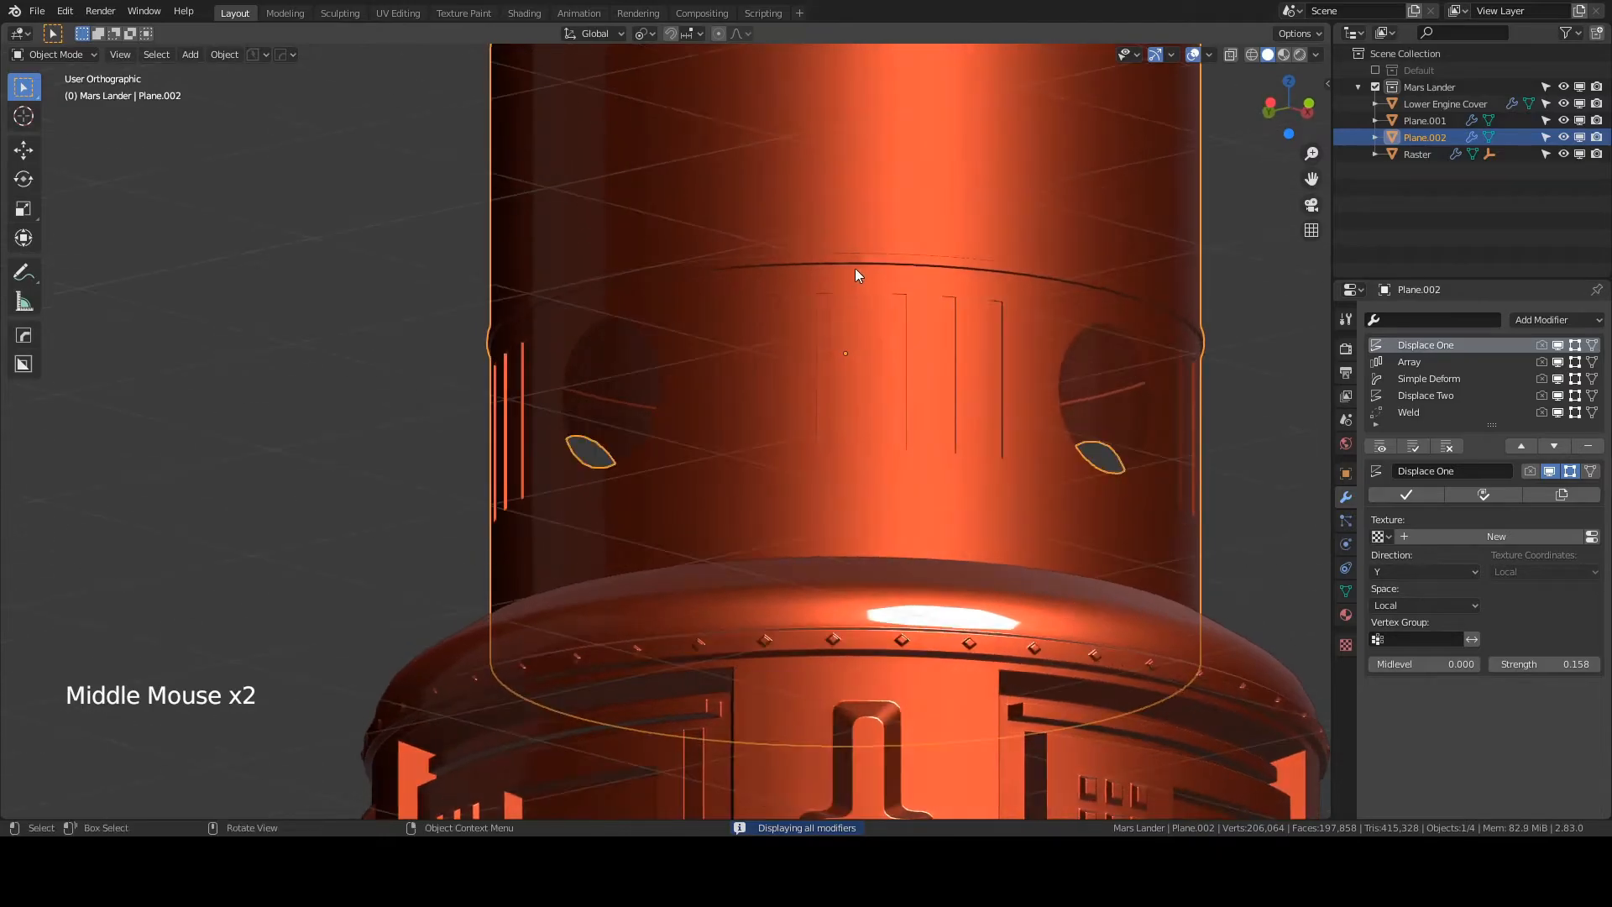
pyautogui.moveTo(967, 267); pyautogui.dragTo(934, 270, button='middle')
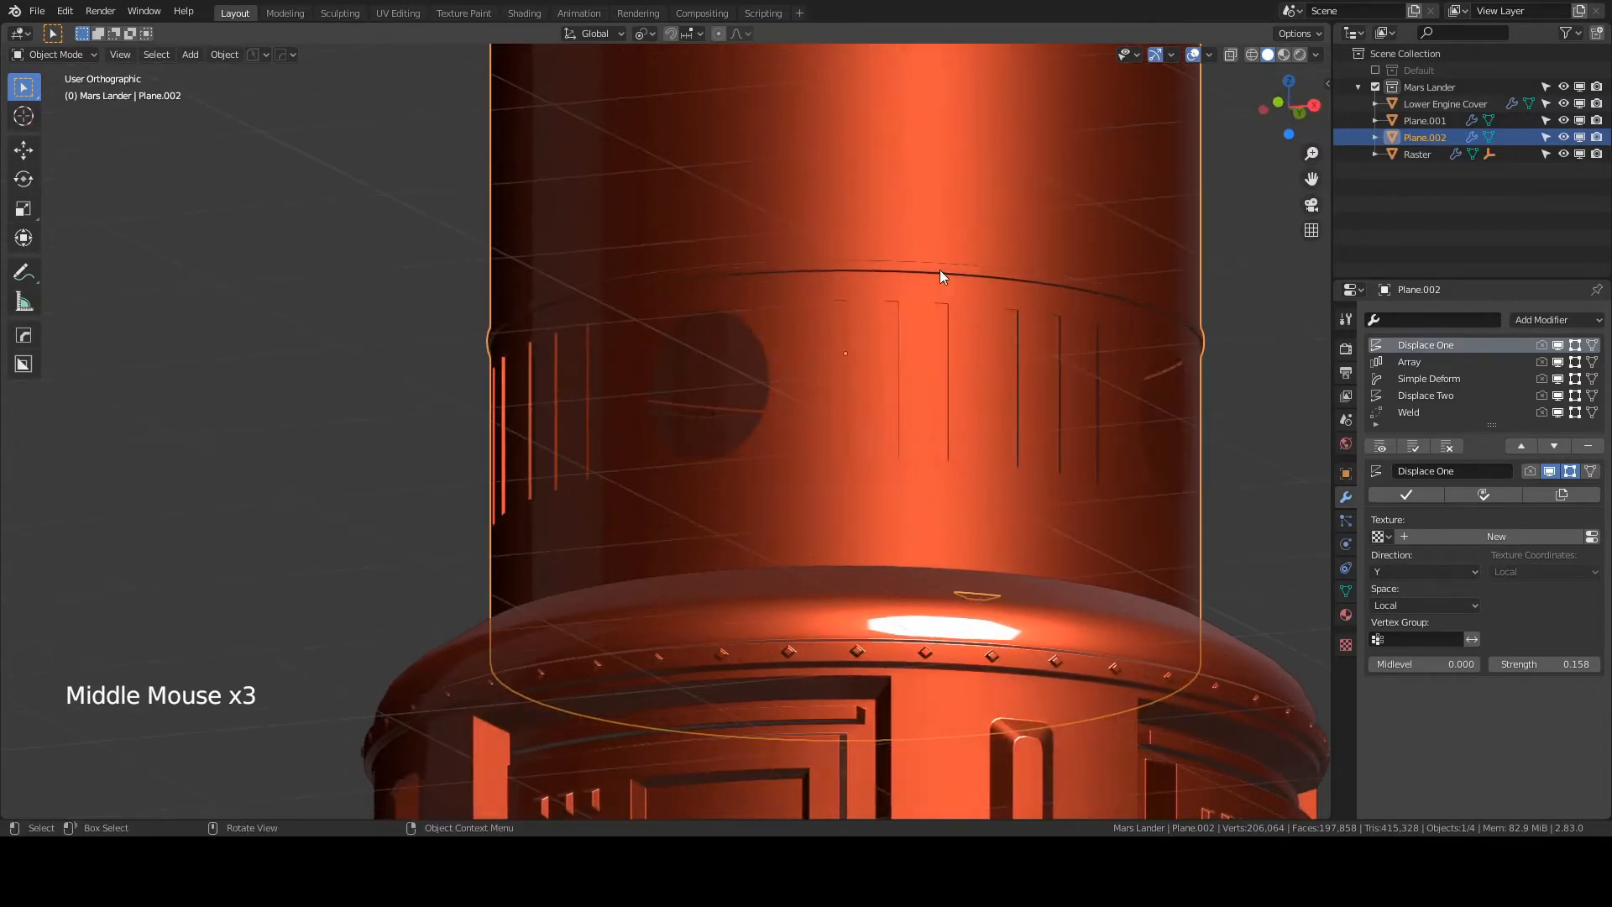
pyautogui.scroll(1, 975, 280)
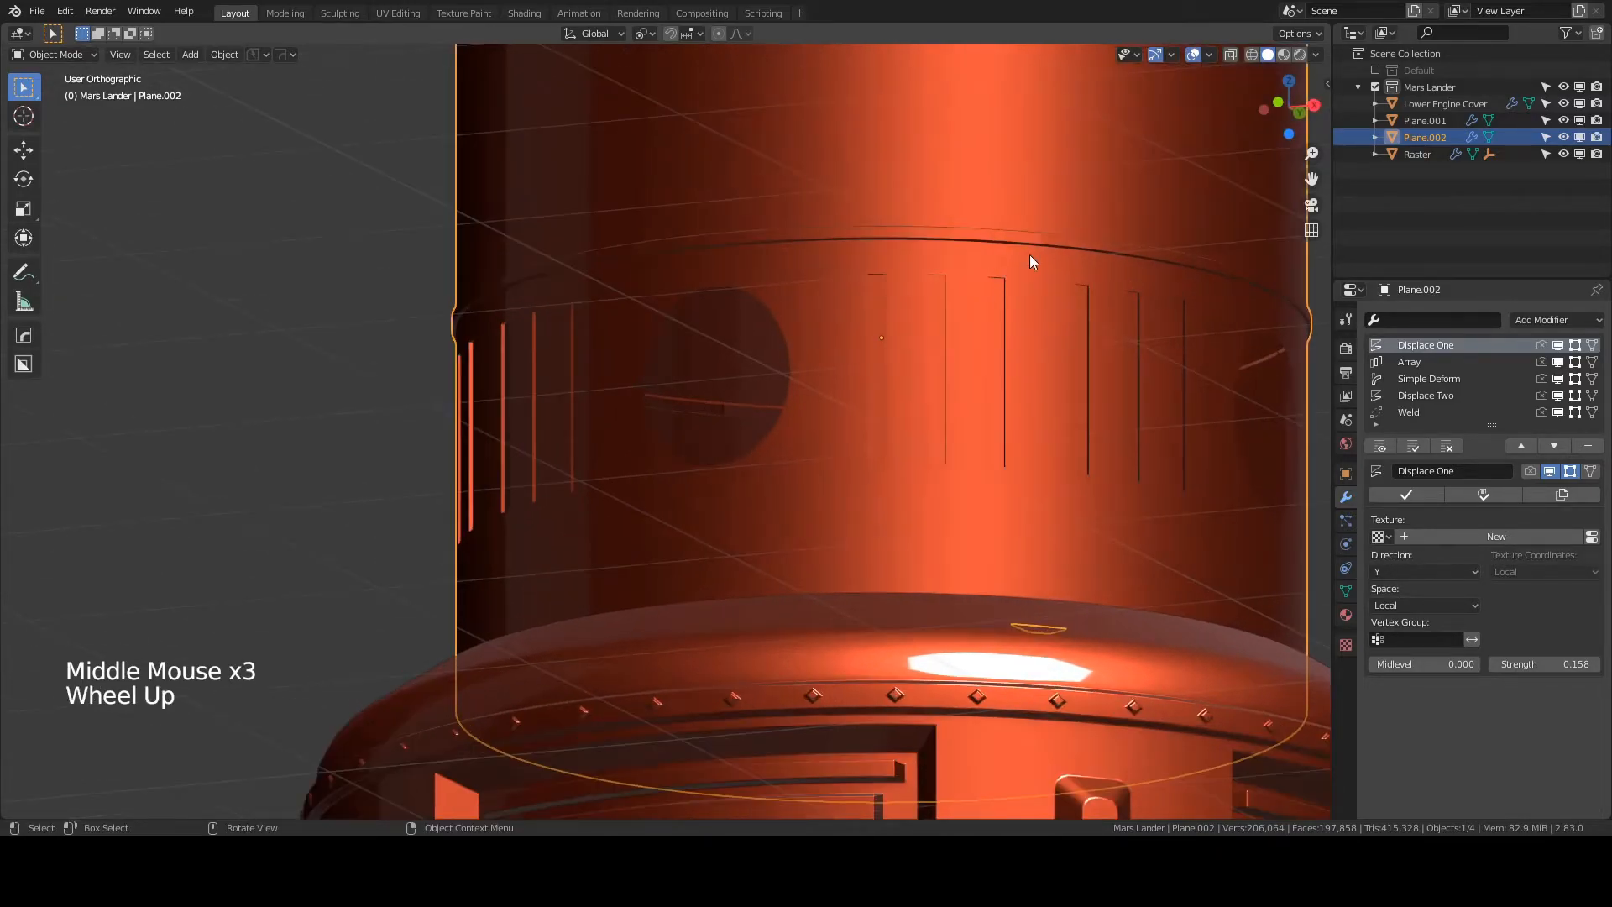
pyautogui.keyDown('shift'); pyautogui.moveTo(1029, 254); pyautogui.dragTo(939, 387, button='middle'); pyautogui.keyUp('shift')
pyautogui.click(1380, 446)
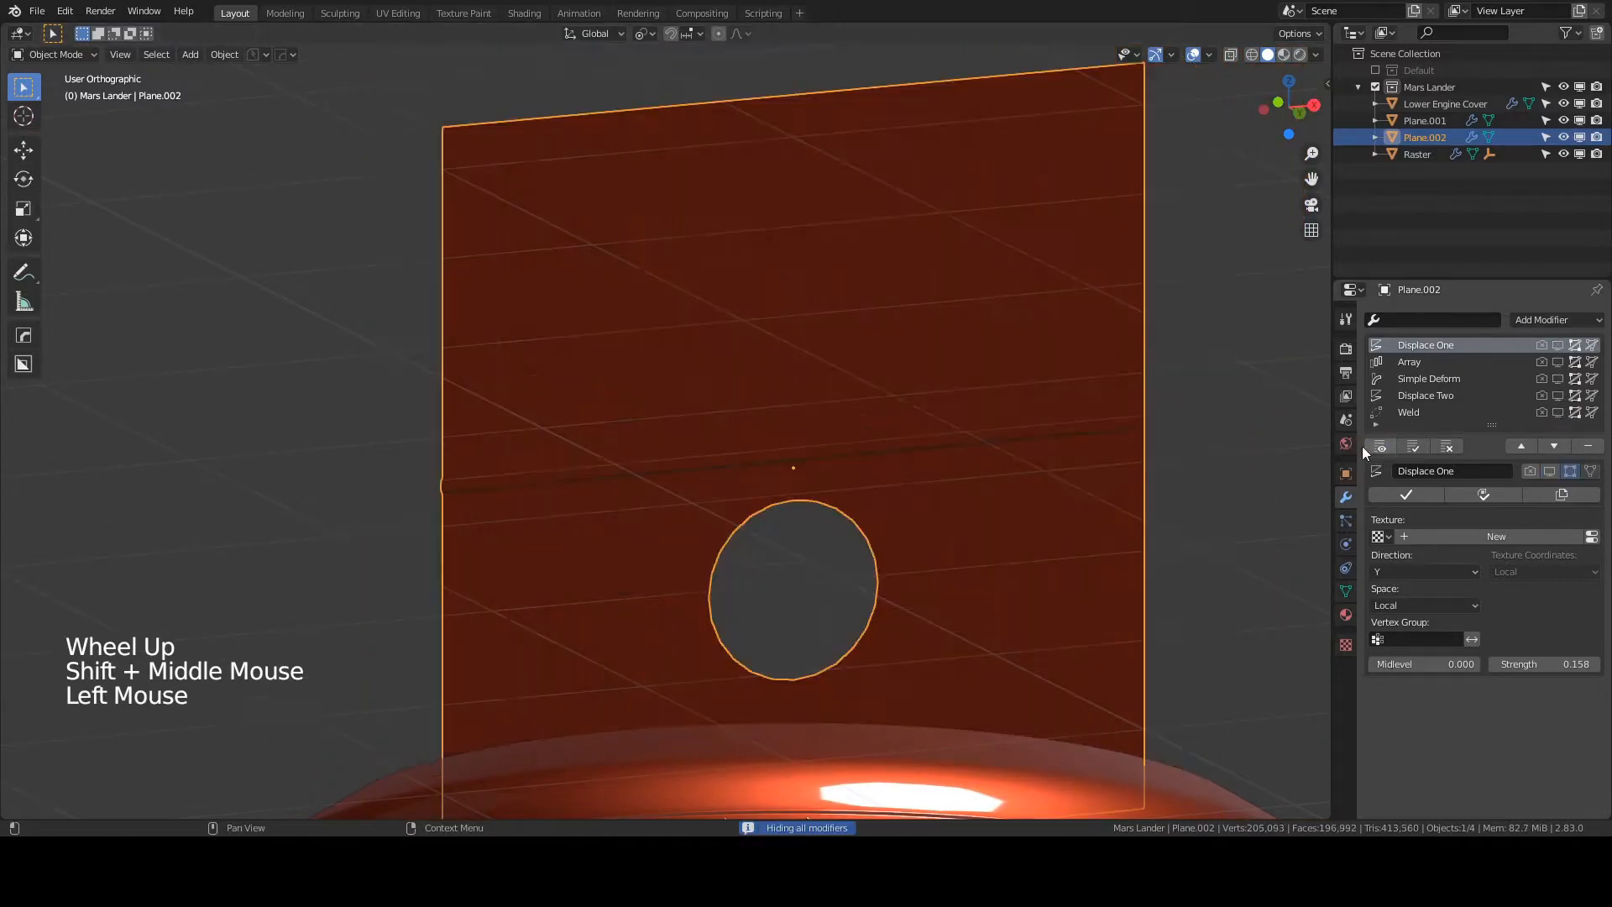
# - Delete the end-cap faces at both side ends of the raised band above the hole
pyautogui.moveTo(759, 411); pyautogui.dragTo(864, 432, button='middle')
pyautogui.press('Tab')
pyautogui.scroll(1, 582, 428)
pyautogui.moveTo(583, 428); pyautogui.dragTo(674, 431, button='middle')
pyautogui.scroll(-2, 674, 431)
pyautogui.scroll(7, 795, 428)
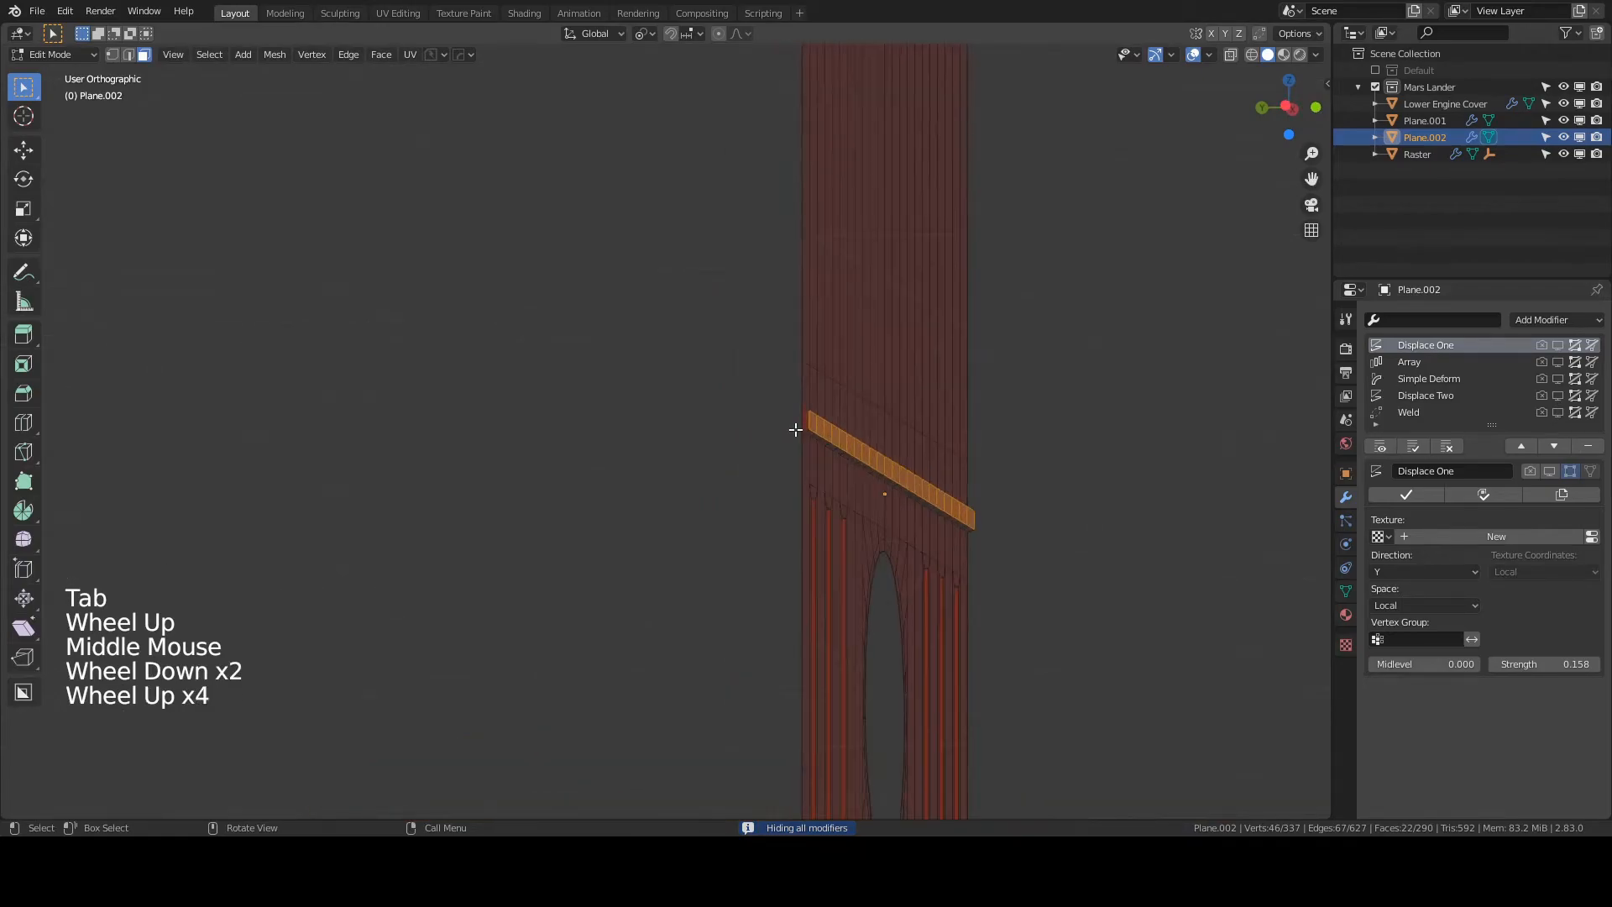
pyautogui.click(914, 418)
pyautogui.moveTo(914, 419); pyautogui.dragTo(874, 468, button='middle')
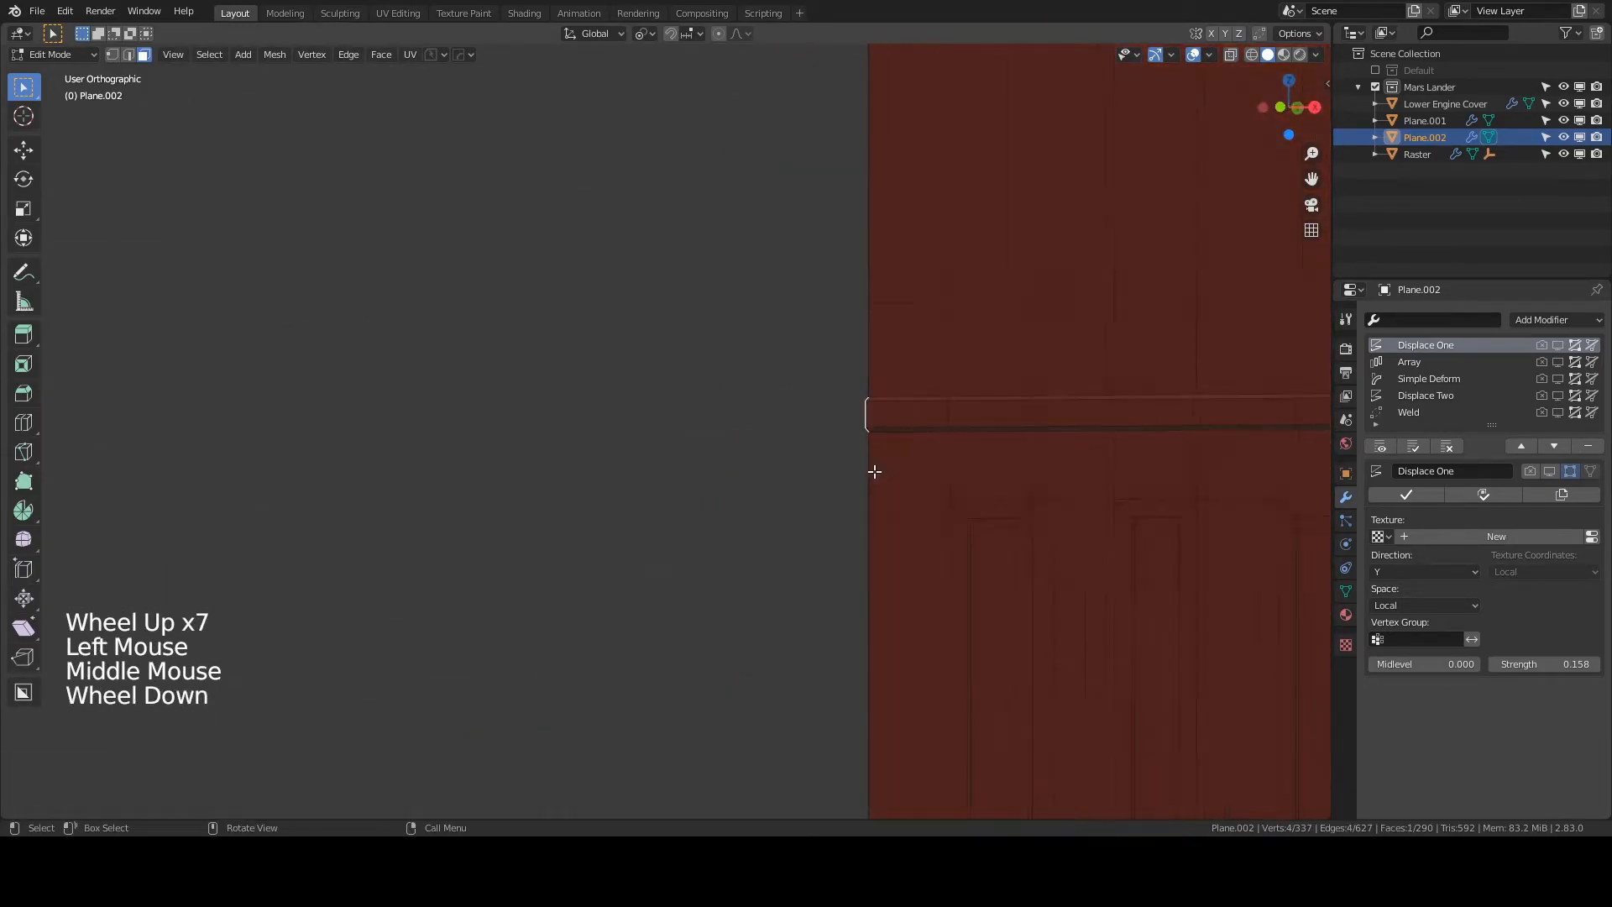
pyautogui.scroll(-7, 1090, 468)
pyautogui.moveTo(1090, 468); pyautogui.dragTo(1021, 481, button='middle')
pyautogui.scroll(2, 1021, 481)
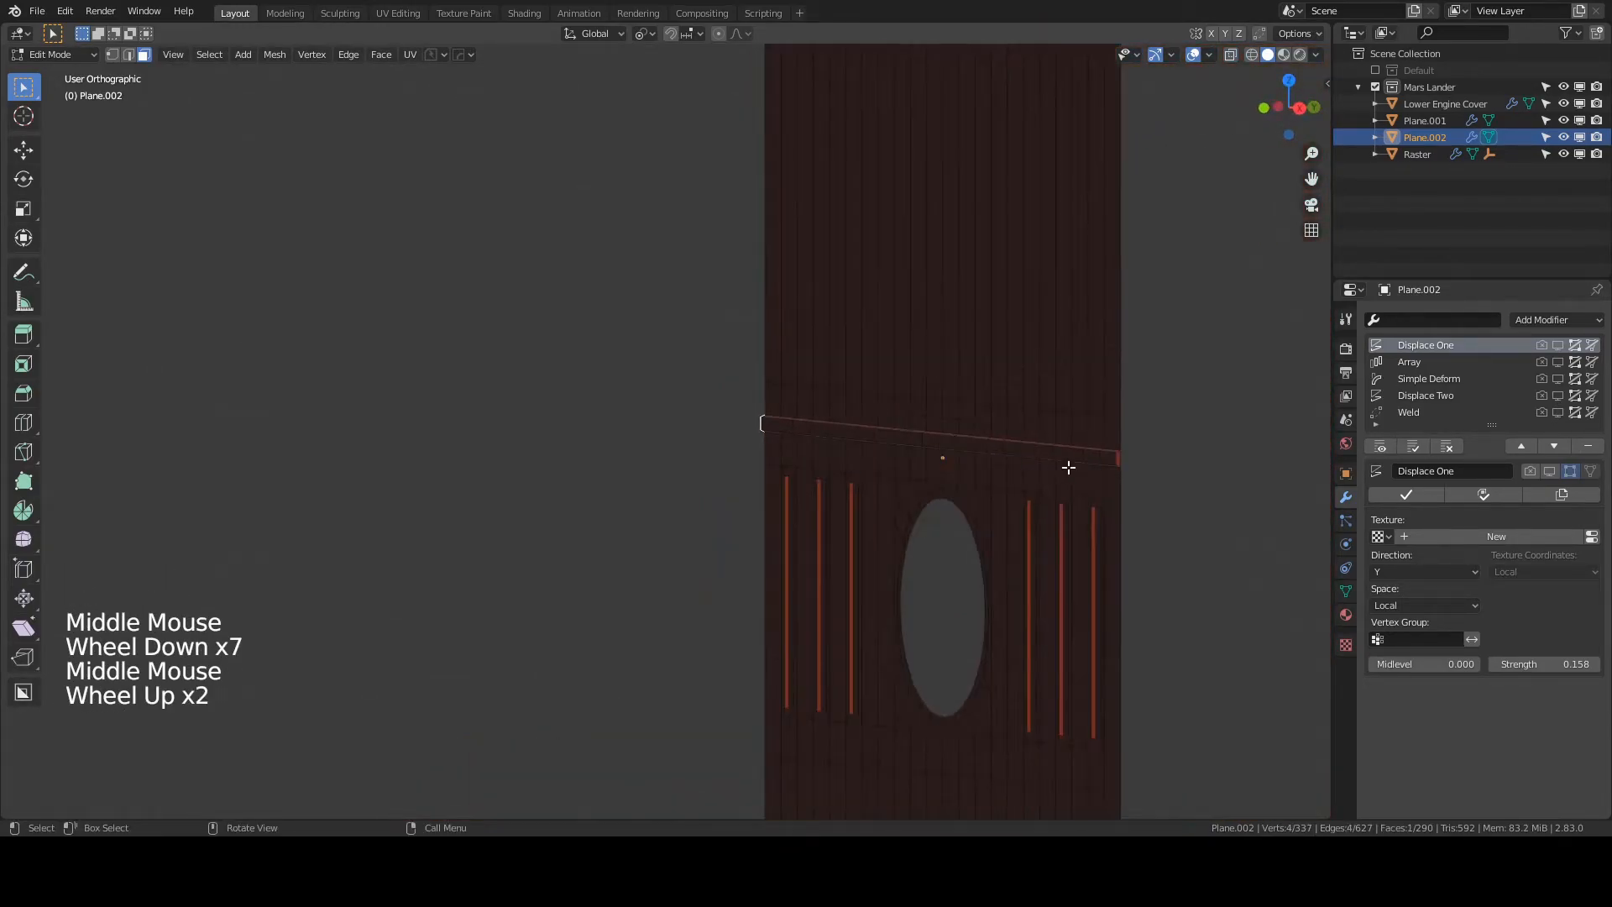
pyautogui.keyDown('shift'); pyautogui.click(1097, 479); pyautogui.keyUp('shift')
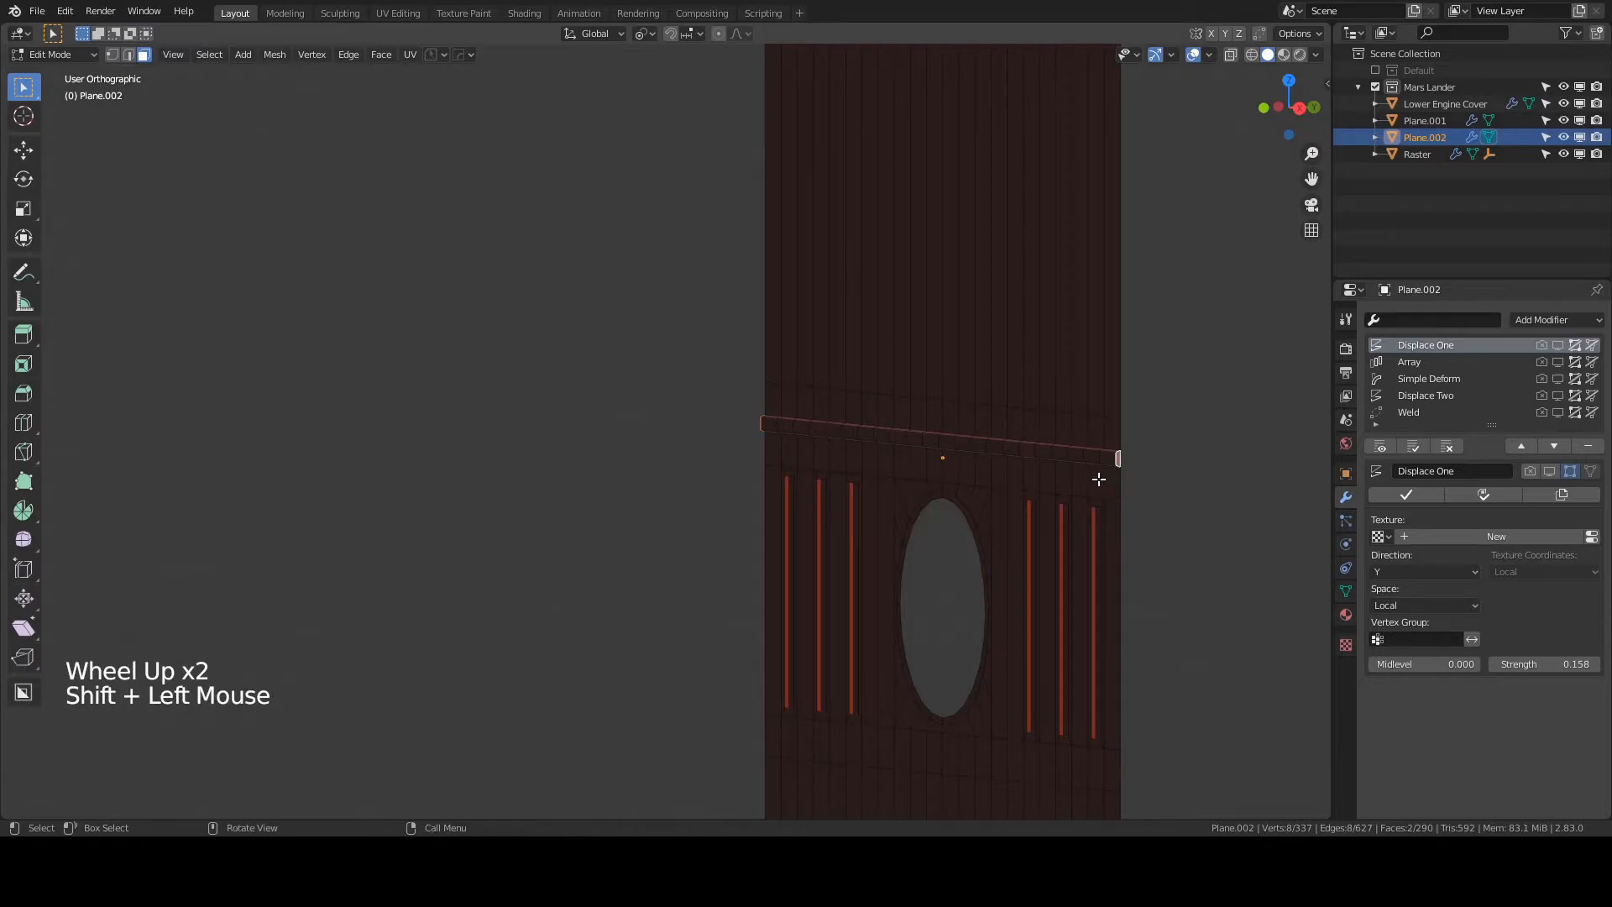
pyautogui.press('x')
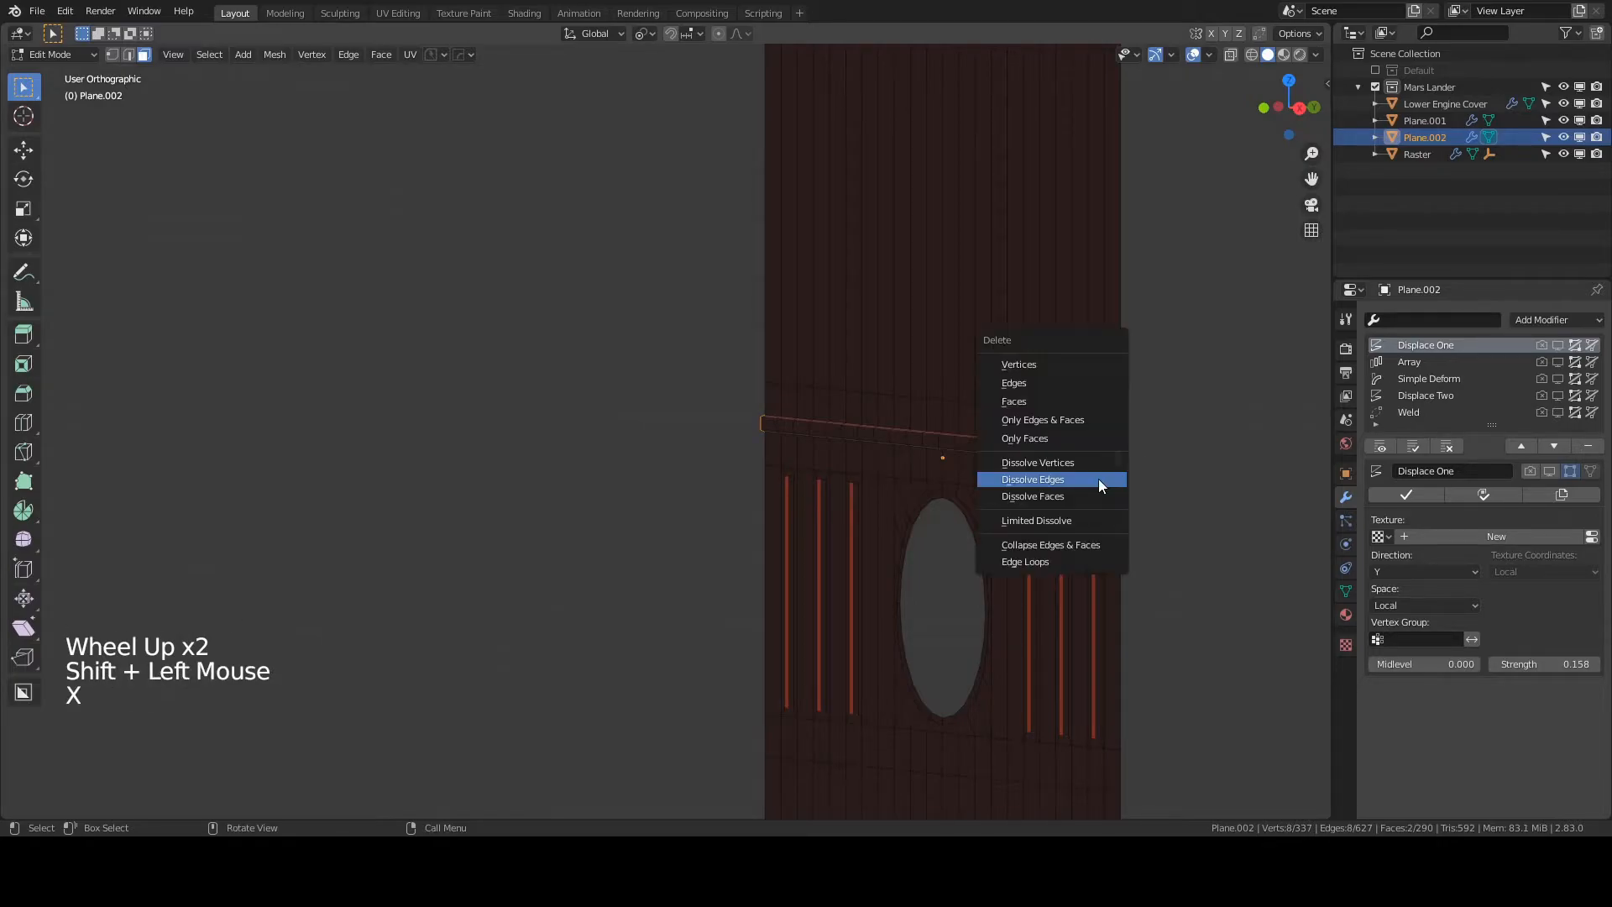
pyautogui.click(1030, 407)
# - Show all modifiers to check the open-ended band on the wrapped cylinder, and return to the flat plane
pyautogui.click(1380, 448)
pyautogui.moveTo(1205, 446); pyautogui.dragTo(1111, 443, button='middle')
pyautogui.scroll(-2, 1209, 403)
pyautogui.scroll(-1, 1098, 428)
pyautogui.scroll(1, 1110, 443)
pyautogui.click(1380, 446)
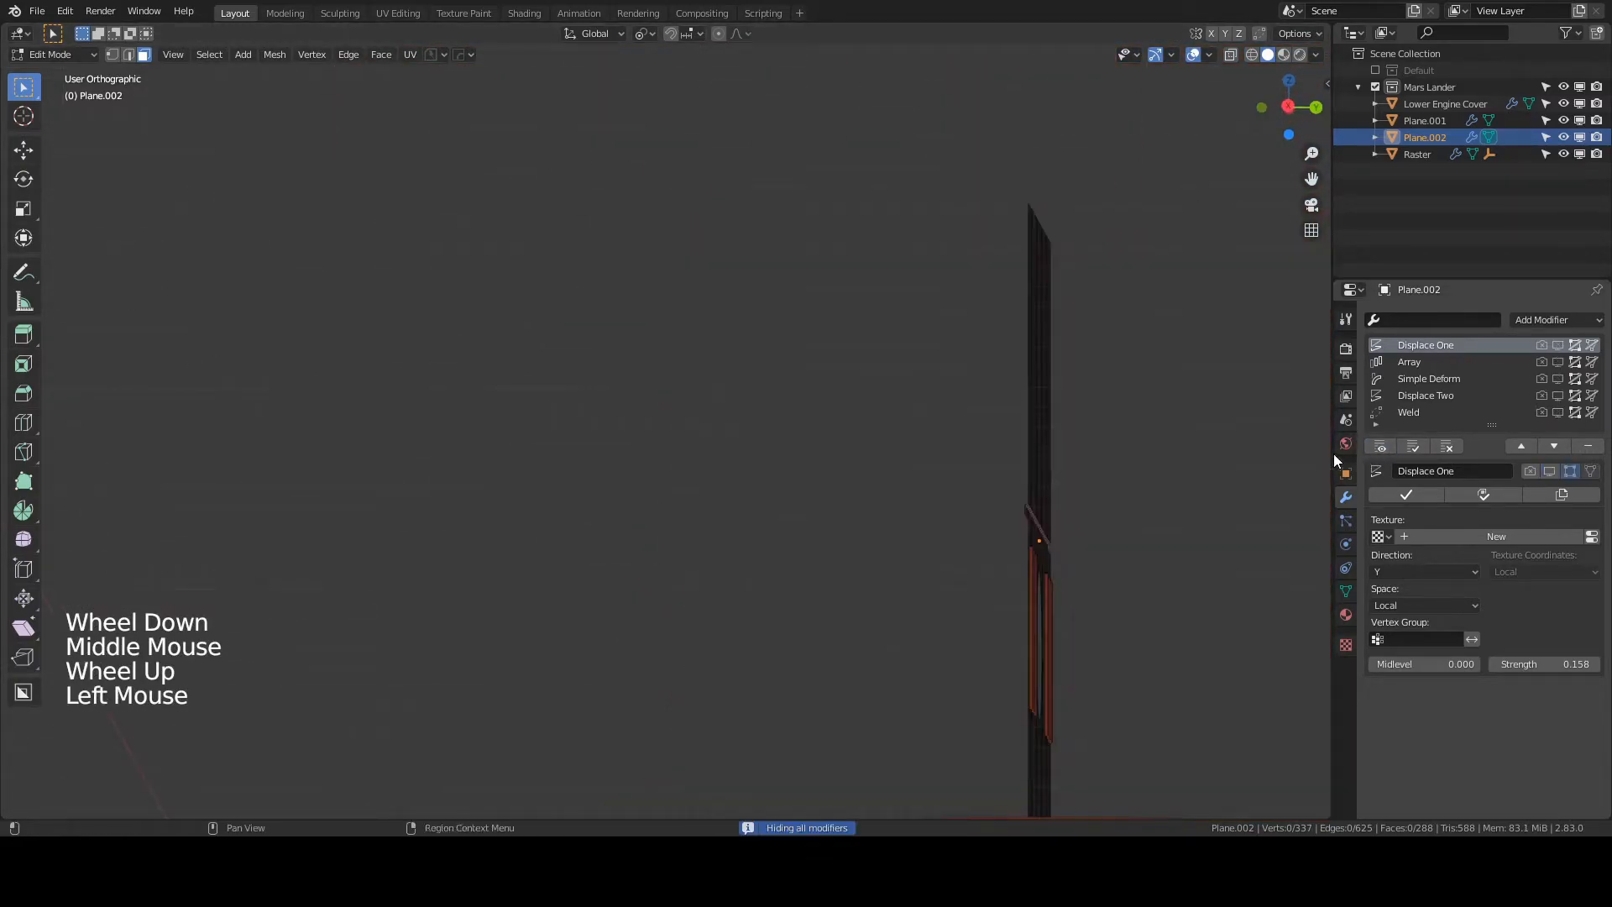
# - Add a horizontal loop cut across the plane's lowest row below the hole, slid with a factor of about -0.157
pyautogui.press('KP_1')
pyautogui.keyDown('shift'); pyautogui.moveTo(954, 472); pyautogui.dragTo(1166, 290, button='middle'); pyautogui.keyUp('shift')
pyautogui.keyDown('shift'); pyautogui.moveTo(842, 519); pyautogui.dragTo(985, 439, button='middle'); pyautogui.keyUp('shift')
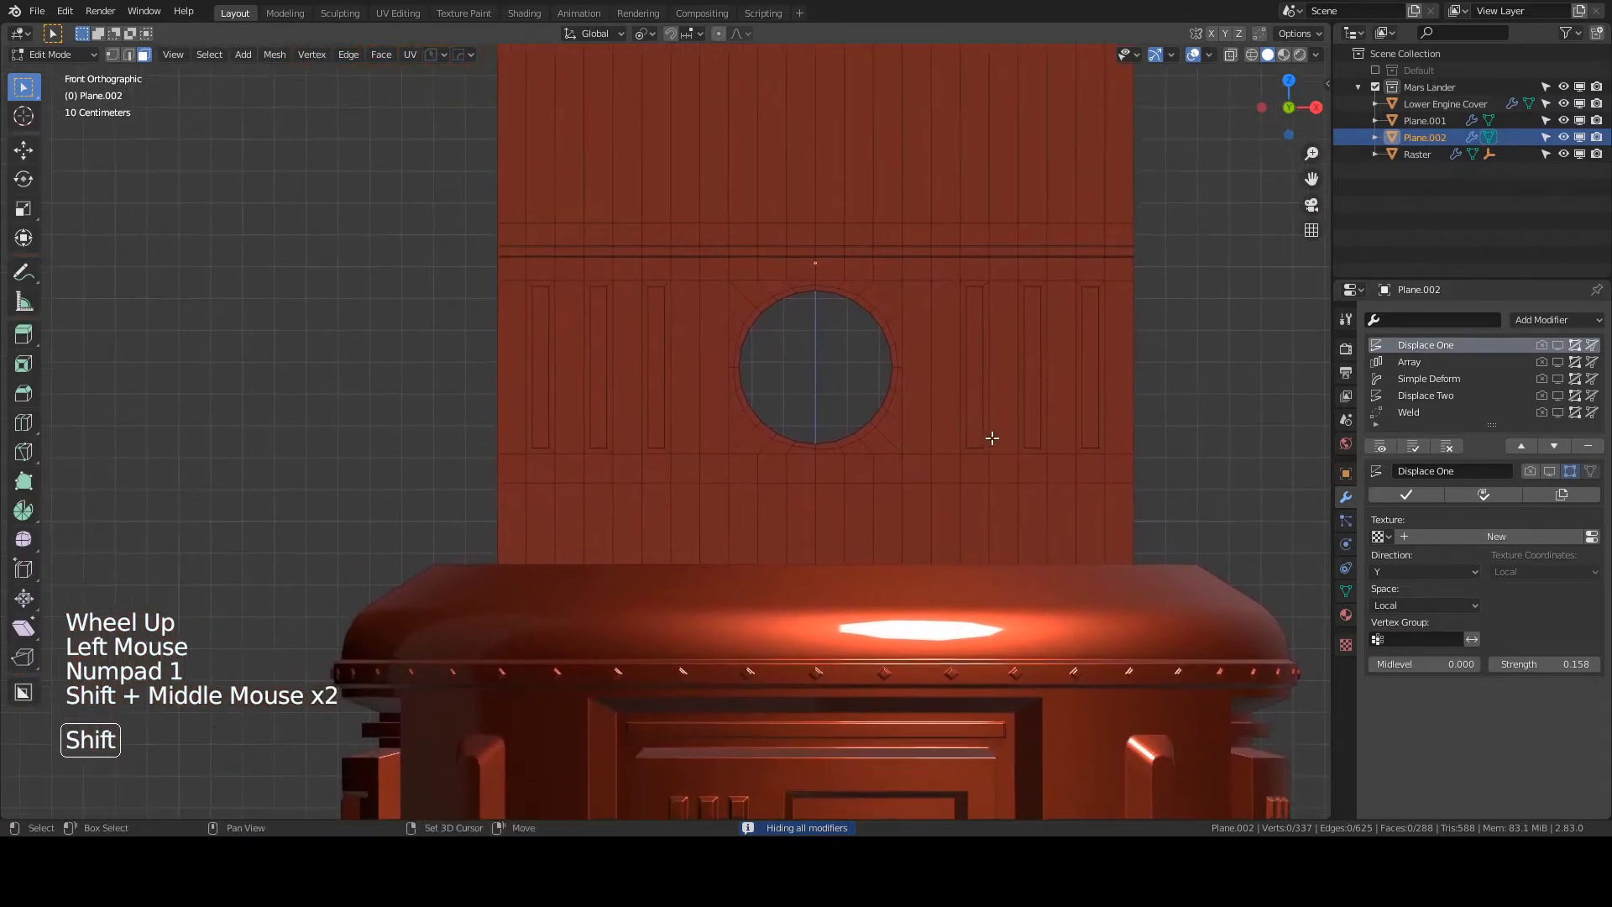
pyautogui.scroll(1, 806, 478)
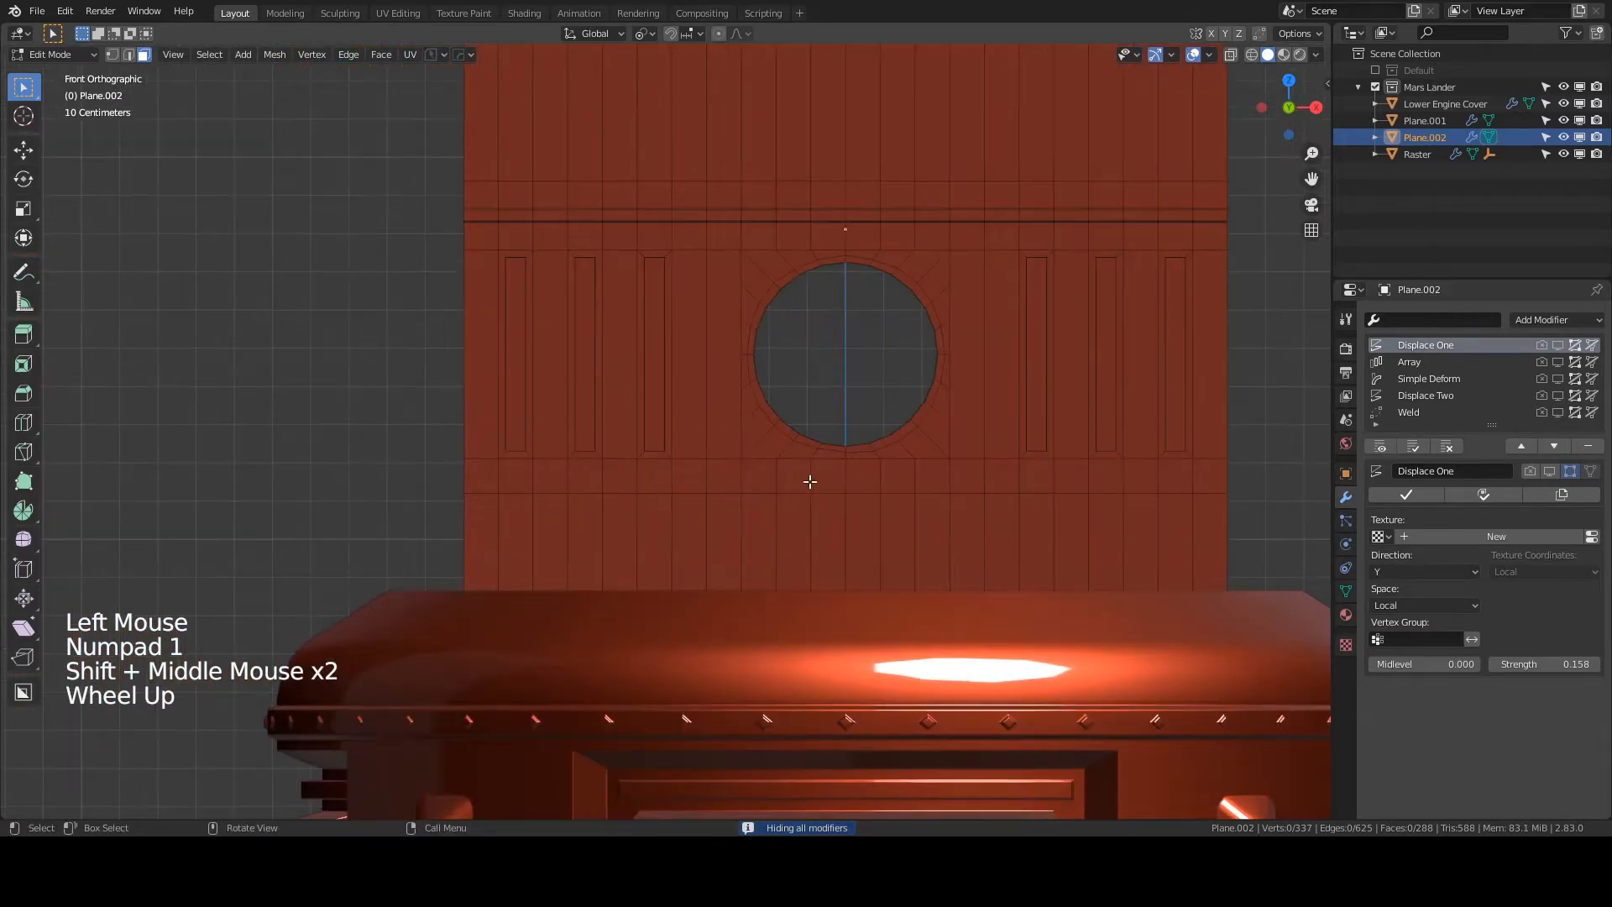
pyautogui.hotkey('ctrl', 'r')
pyautogui.click(715, 550)
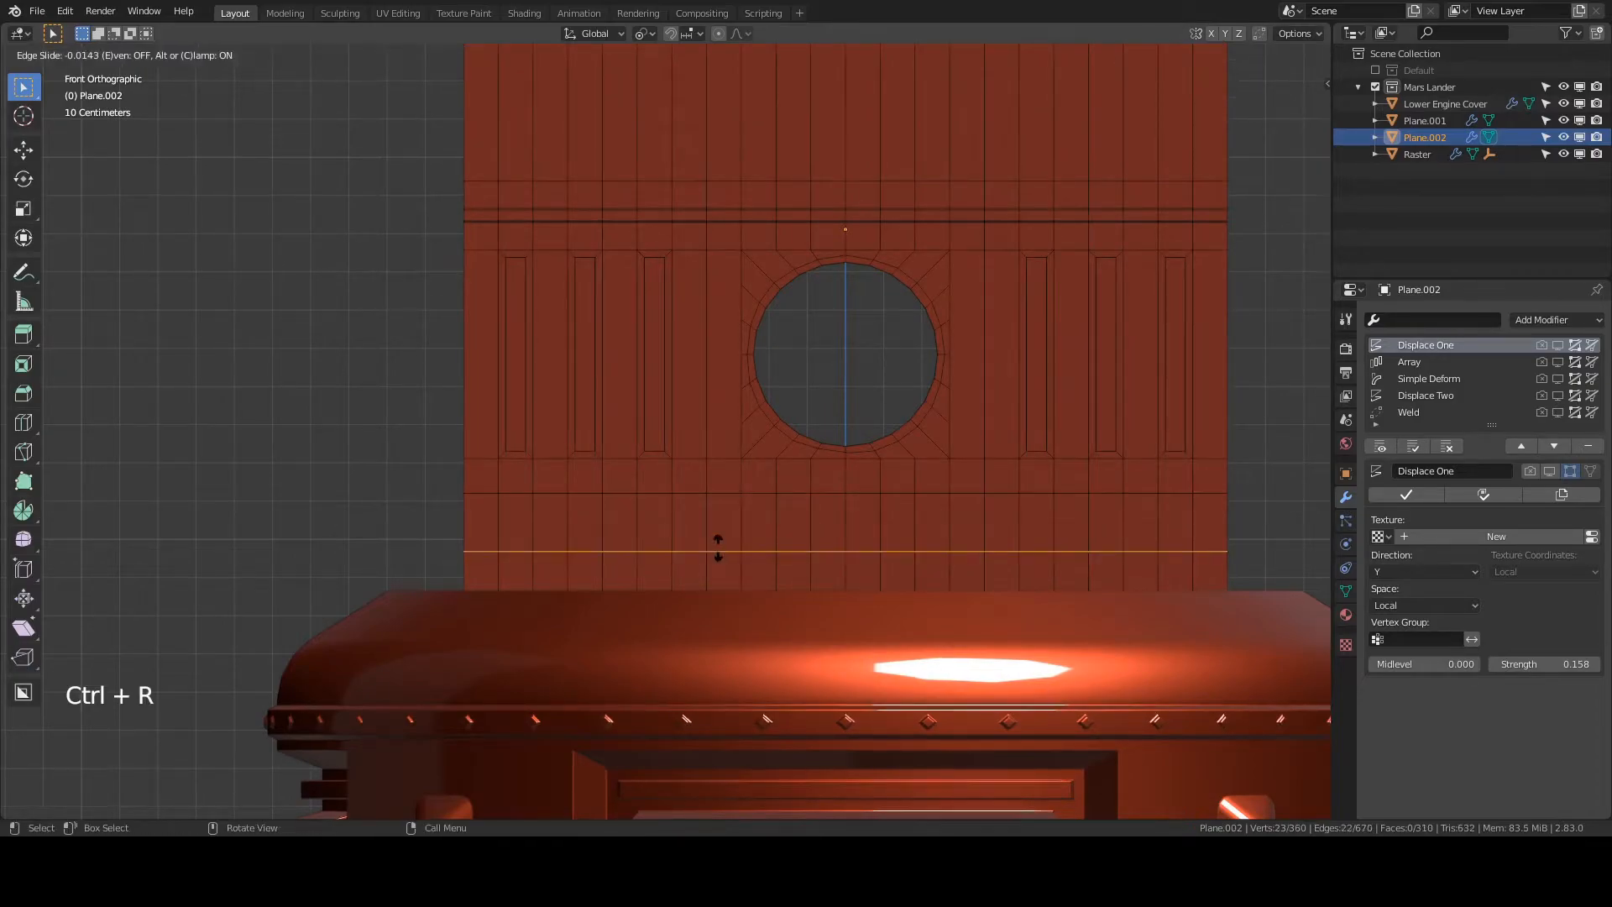
pyautogui.click(716, 543)
# - Bevel the new lower edge loop with one segment and an offset of about 0.0105 m
pyautogui.moveTo(690, 540); pyautogui.dragTo(761, 550, button='middle')
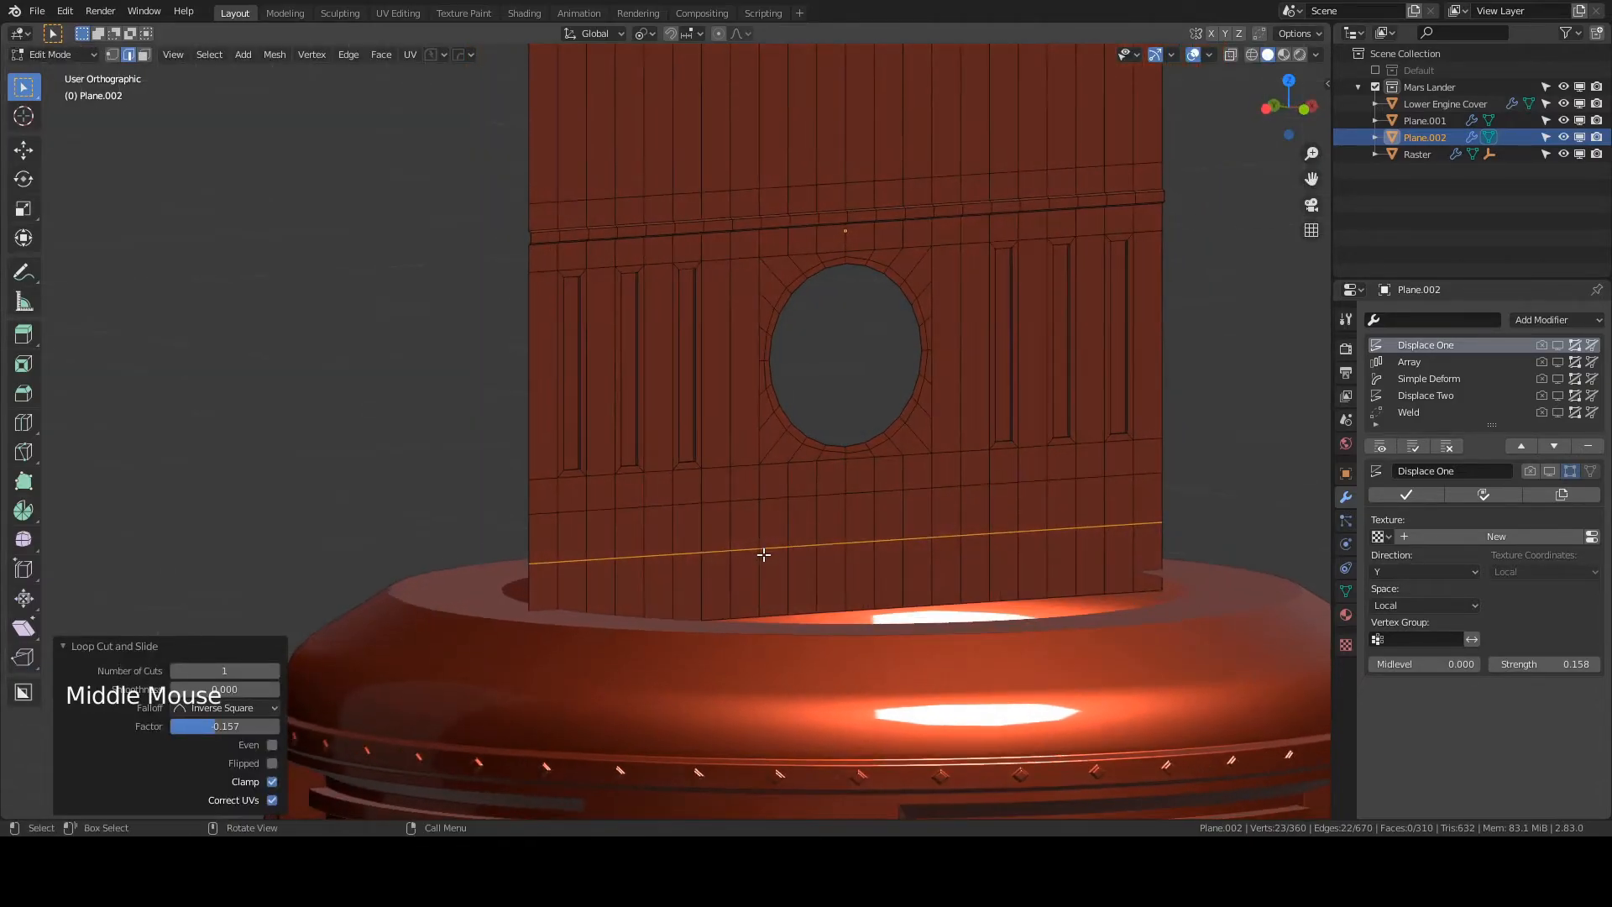
pyautogui.hotkey('ctrl', 'b')
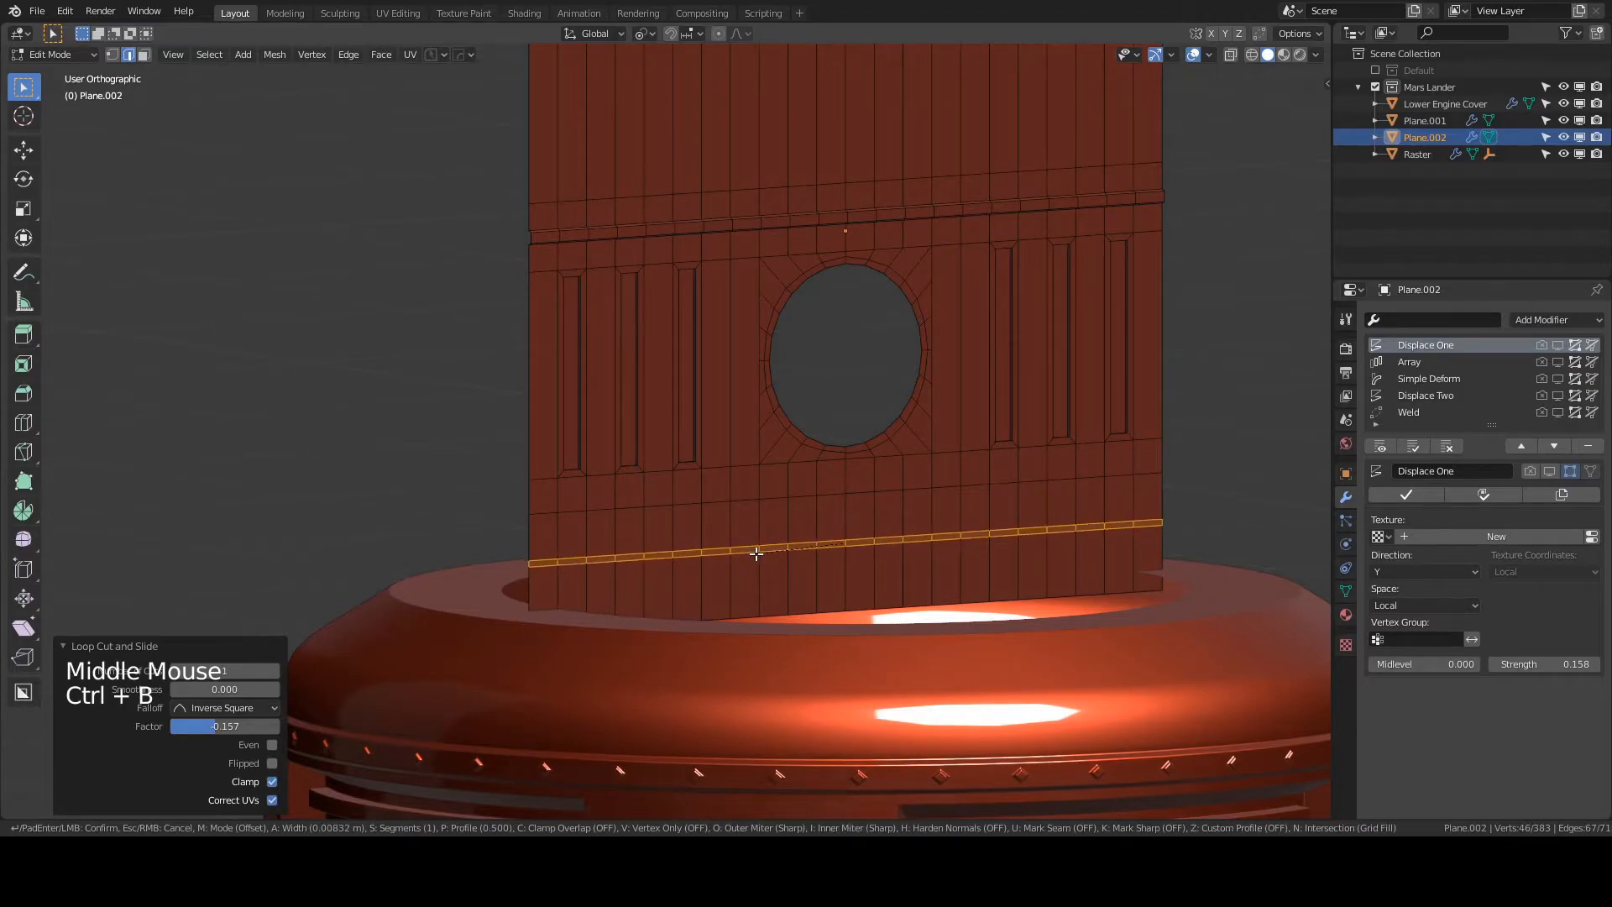
pyautogui.click(756, 554)
# - Extrude the lower beveled strip about 0.0108 m along Y and scale its outer face to about 0.496 along Z
pyautogui.moveTo(756, 554); pyautogui.dragTo(738, 506, button='middle')
pyautogui.scroll(4, 631, 495)
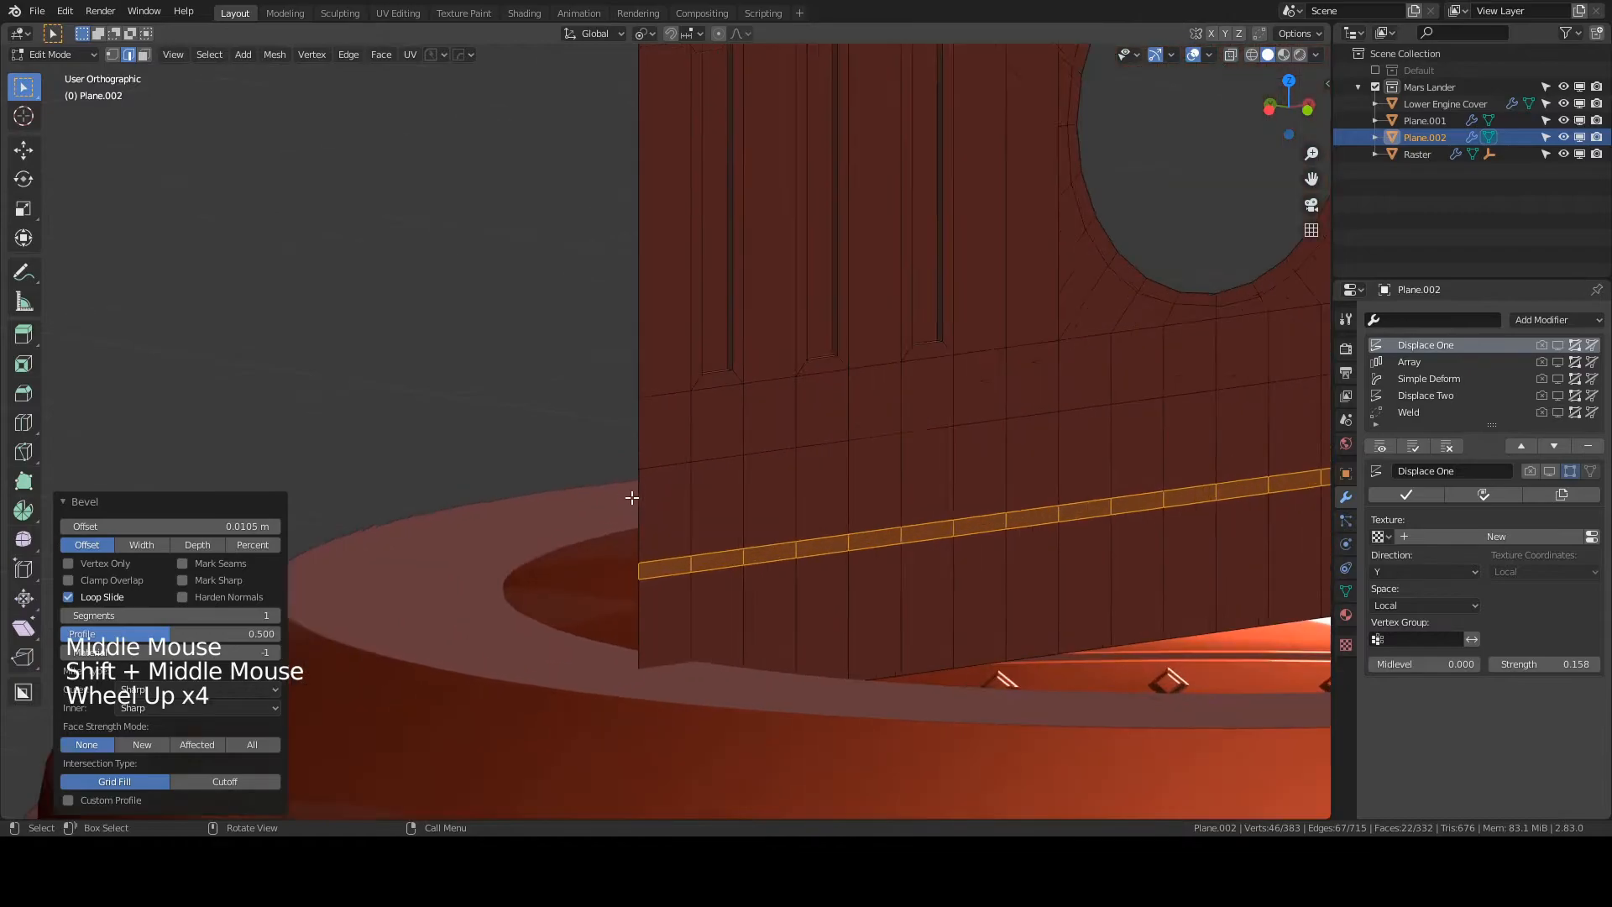
pyautogui.press('e')
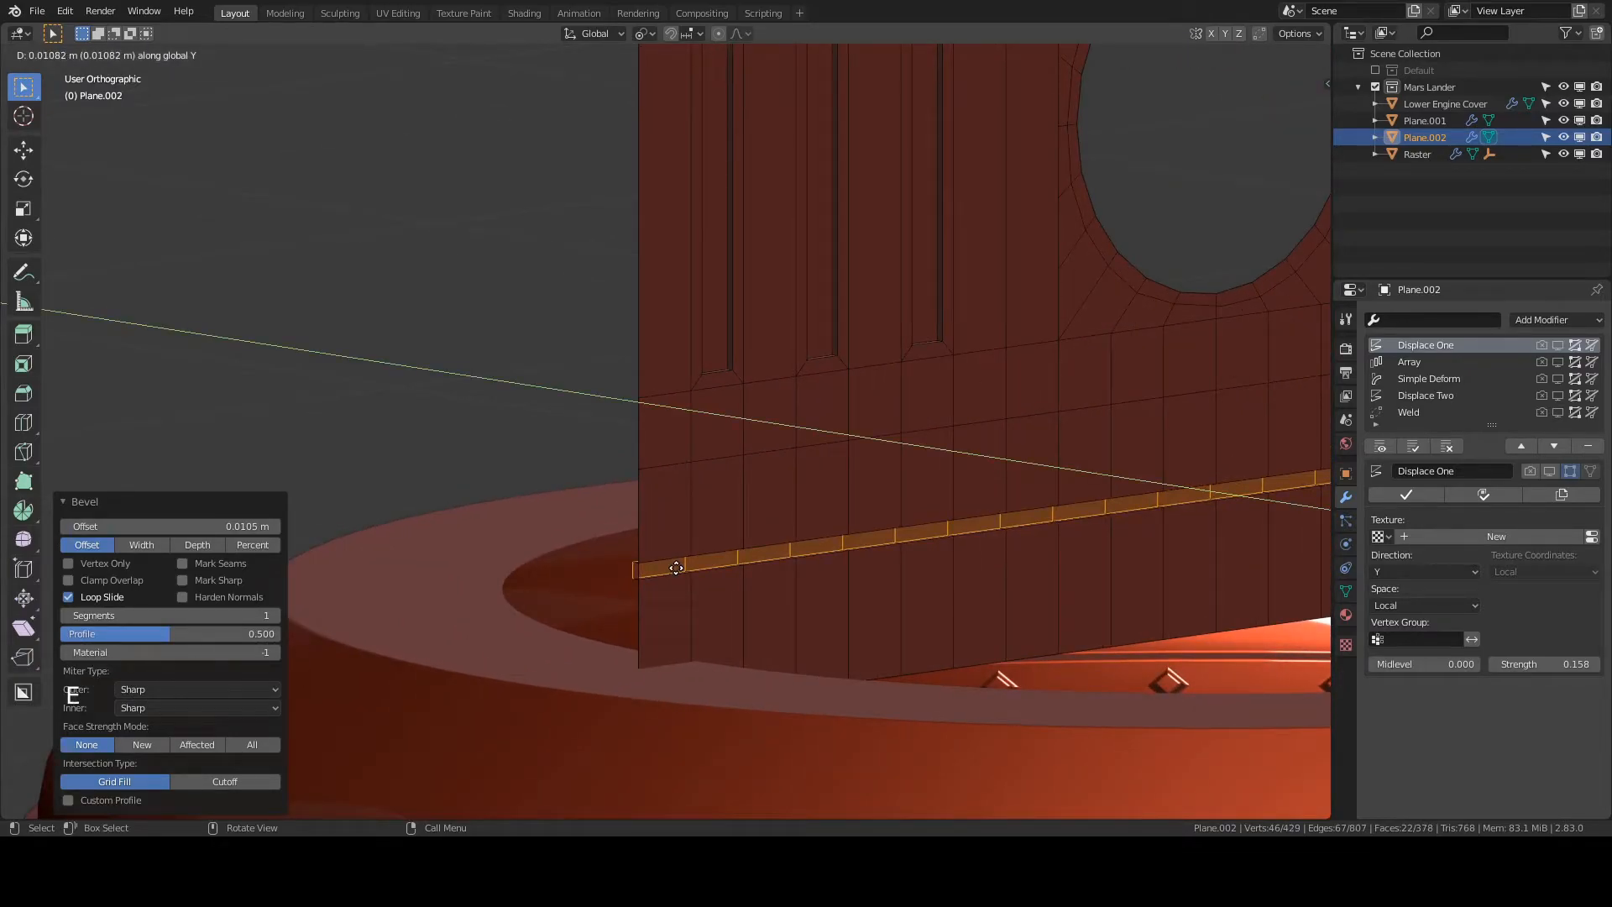
pyautogui.click(676, 568)
pyautogui.press('s')
pyautogui.press('z')
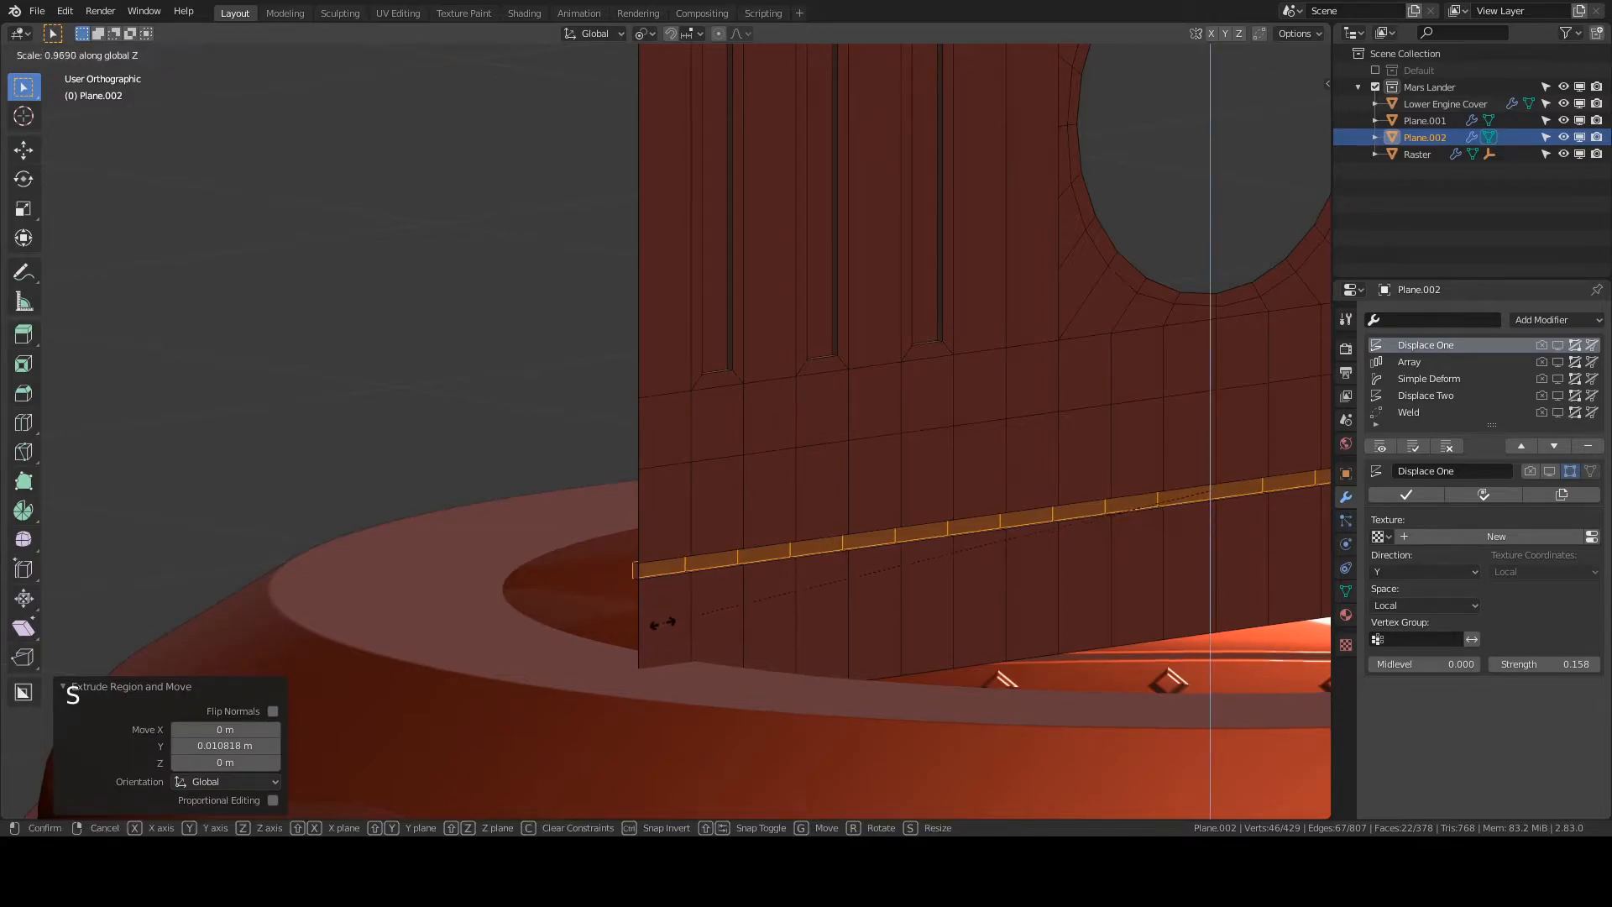
pyautogui.click(930, 557)
# - Delete the end-cap faces at both side ends of the lower raised band
pyautogui.moveTo(655, 562)
pyautogui.mouseDown(button='middle')
pyautogui.moveTo(626, 565)
pyautogui.moveTo(680, 561)
pyautogui.moveTo(658, 558)
pyautogui.mouseUp(button='middle')
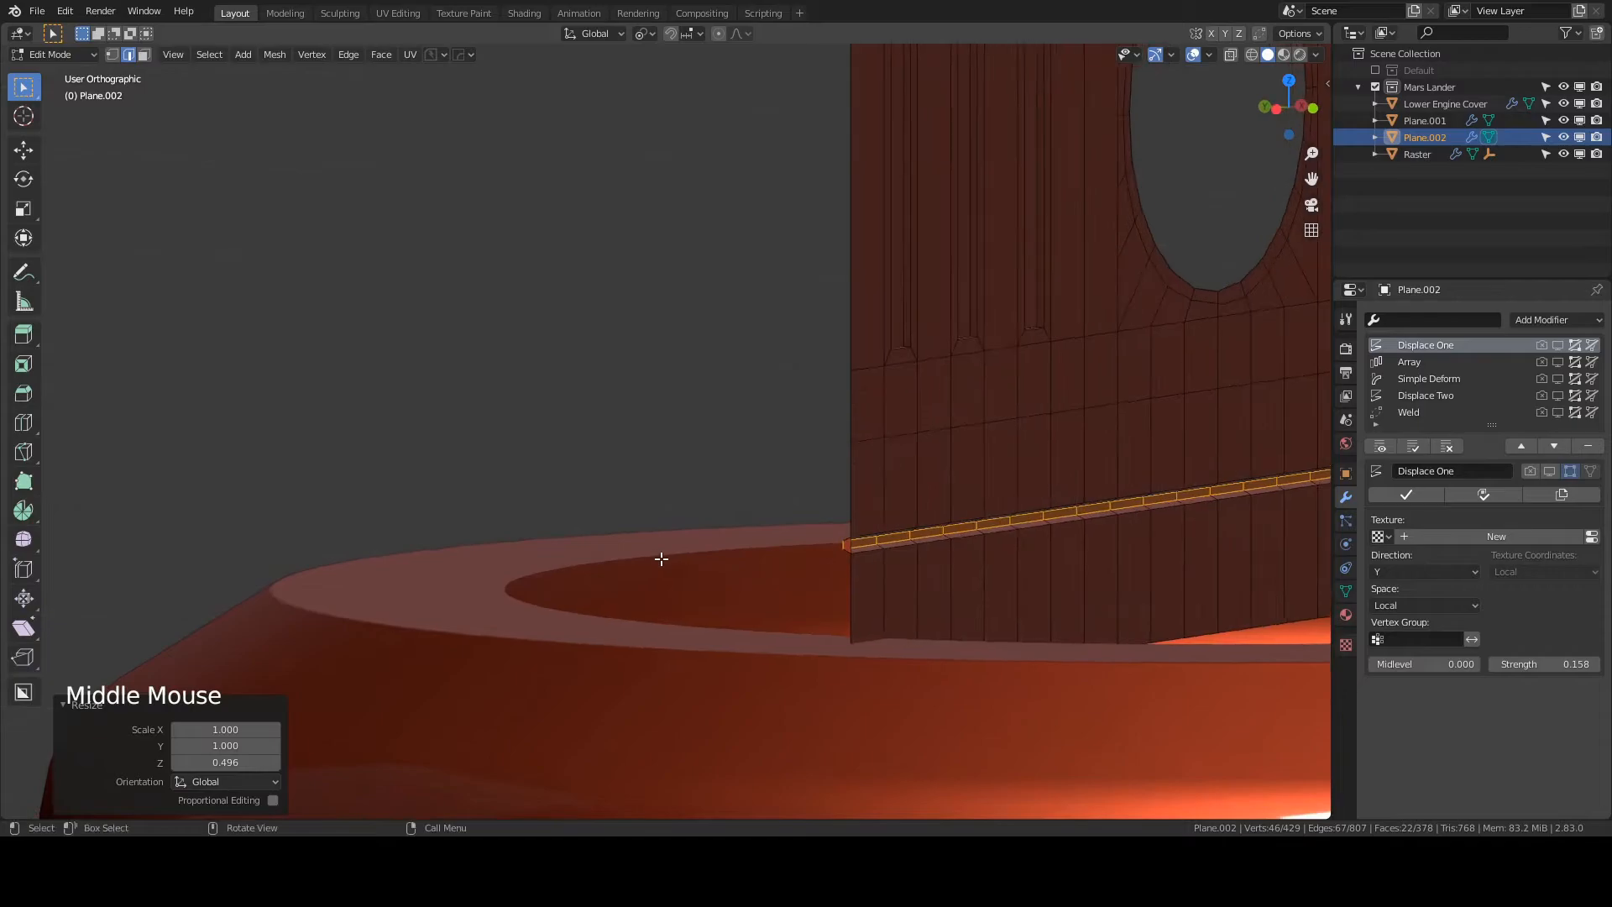
pyautogui.click(144, 55)
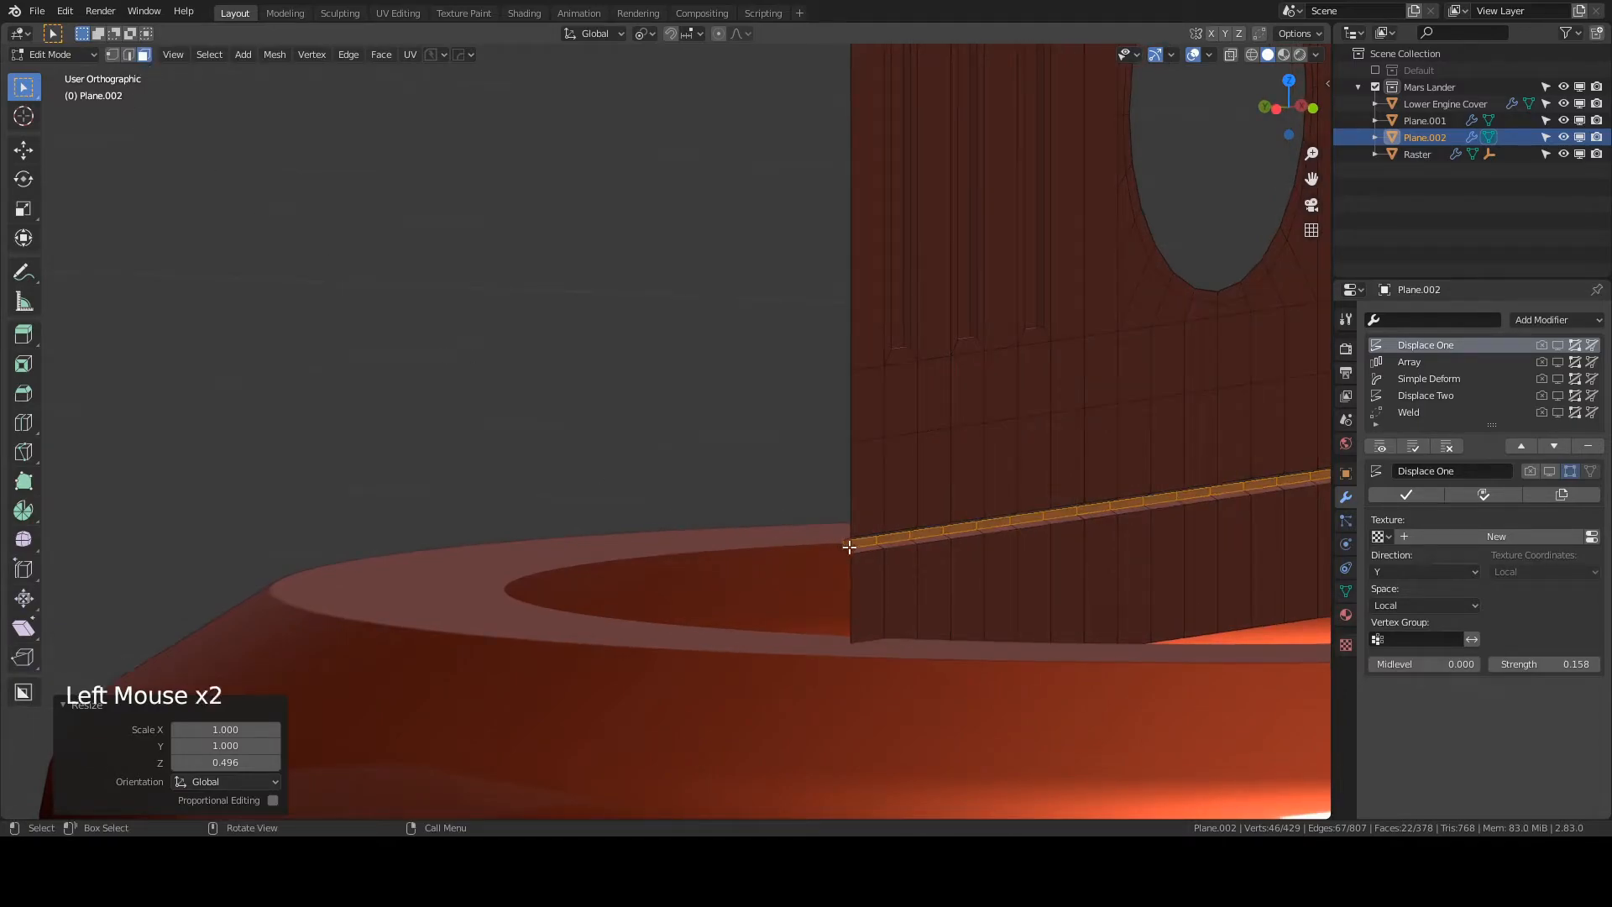
pyautogui.scroll(-4, 849, 547)
pyautogui.moveTo(914, 565); pyautogui.dragTo(752, 541, button='middle')
pyautogui.scroll(2, 978, 555)
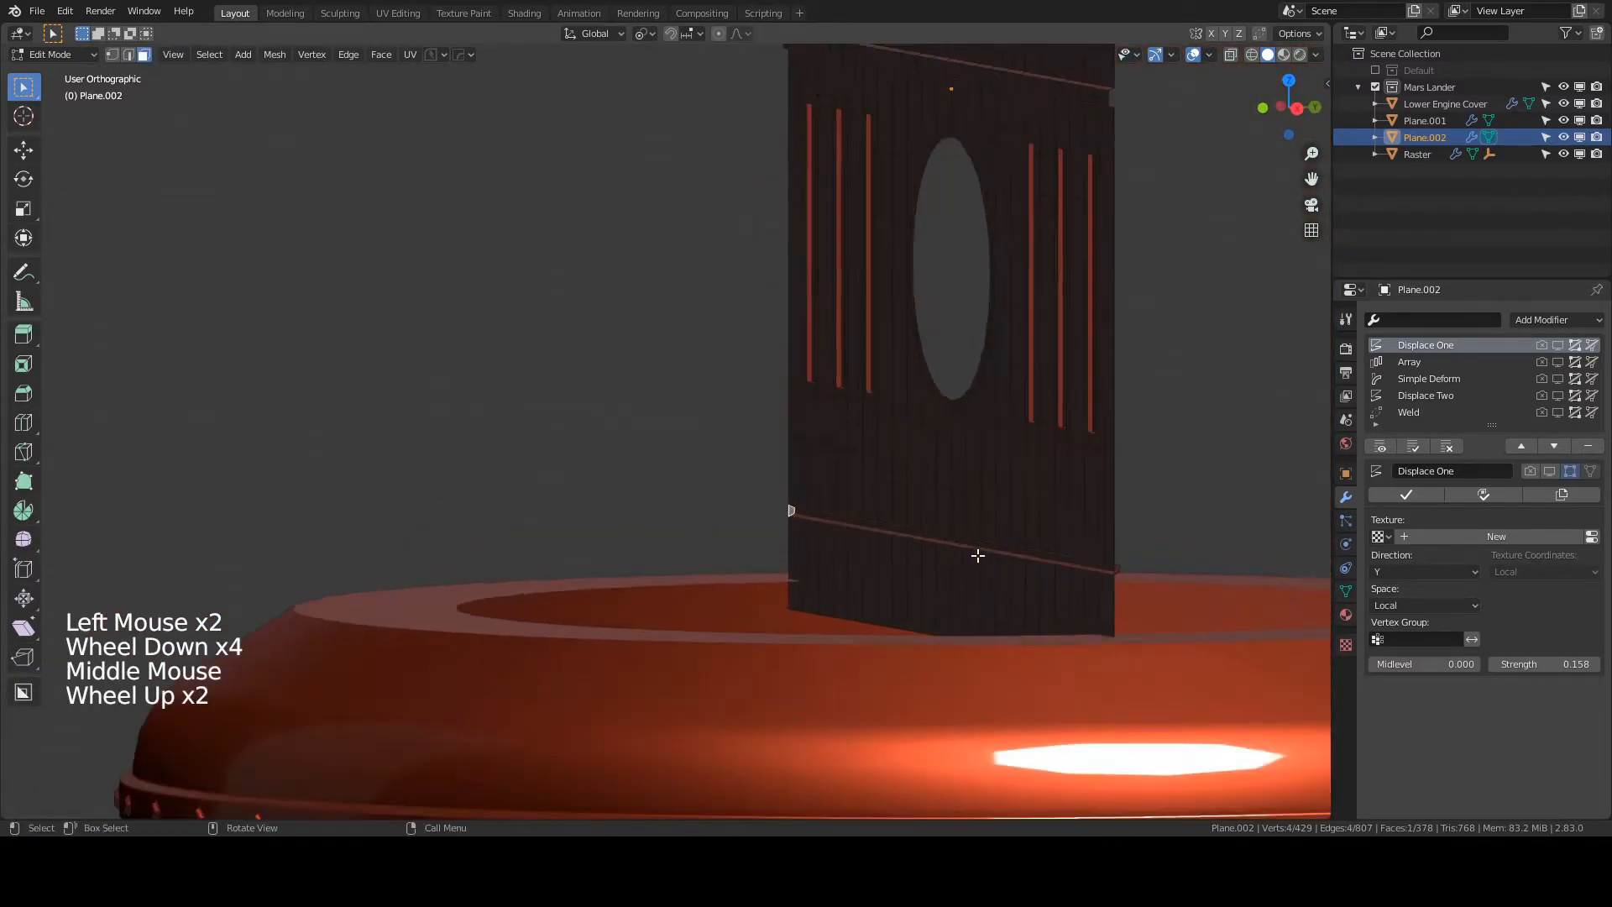
pyautogui.scroll(1, 978, 555)
pyautogui.keyDown('shift'); pyautogui.moveTo(978, 555); pyautogui.dragTo(820, 522, button='middle'); pyautogui.keyUp('shift')
pyautogui.scroll(3, 940, 540)
pyautogui.keyDown('shift'); pyautogui.click(1068, 595); pyautogui.keyUp('shift')
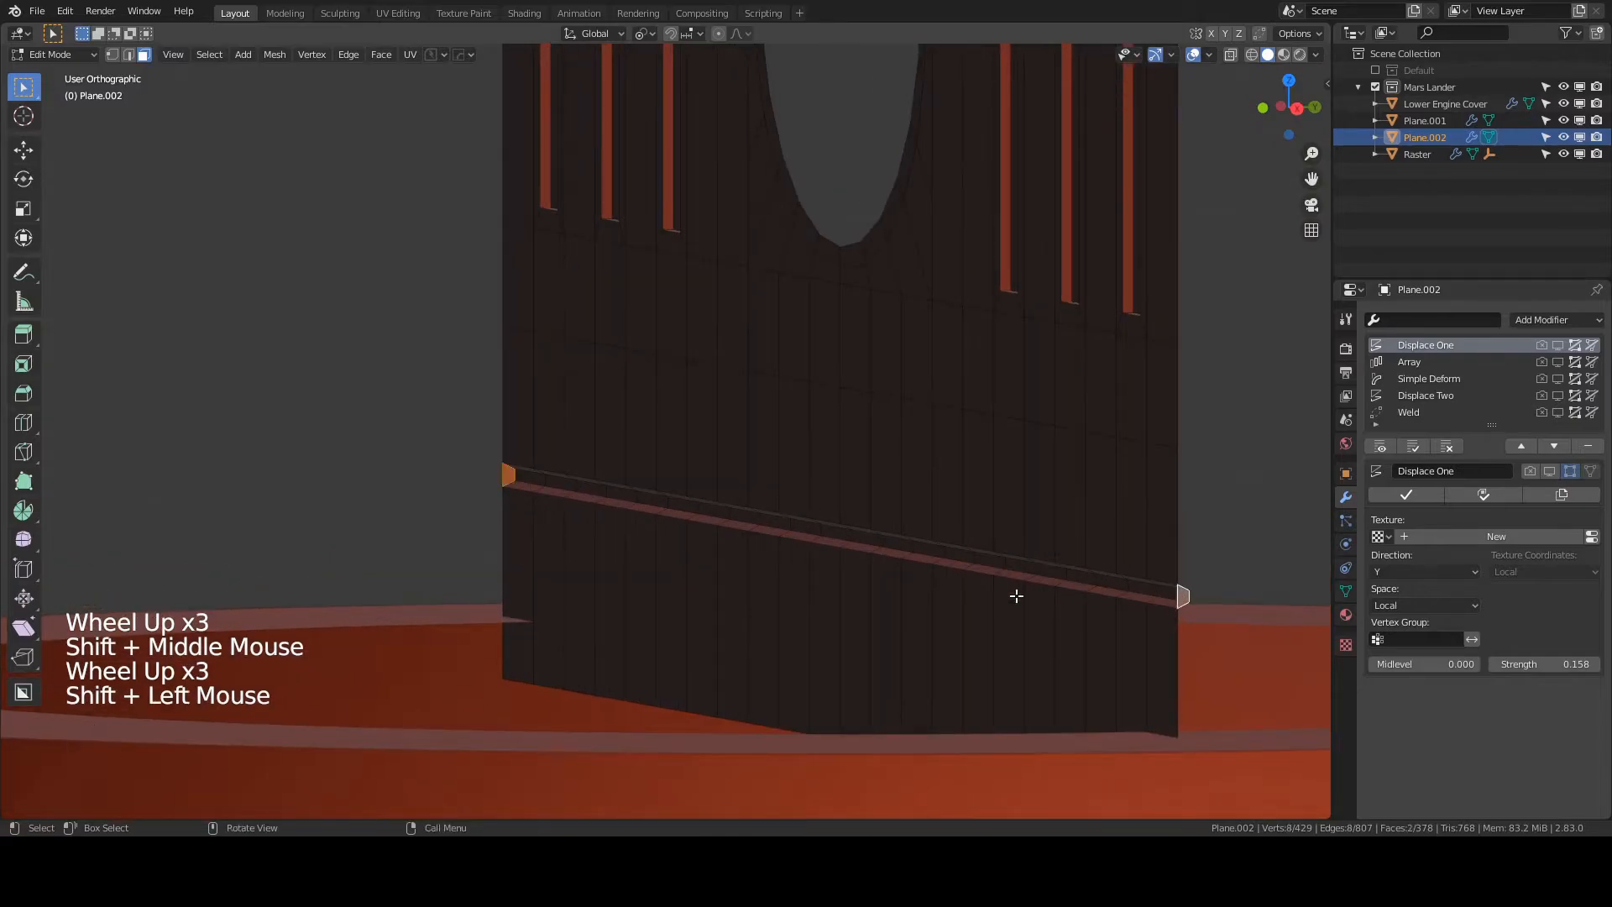
pyautogui.press('x')
pyautogui.click(692, 587)
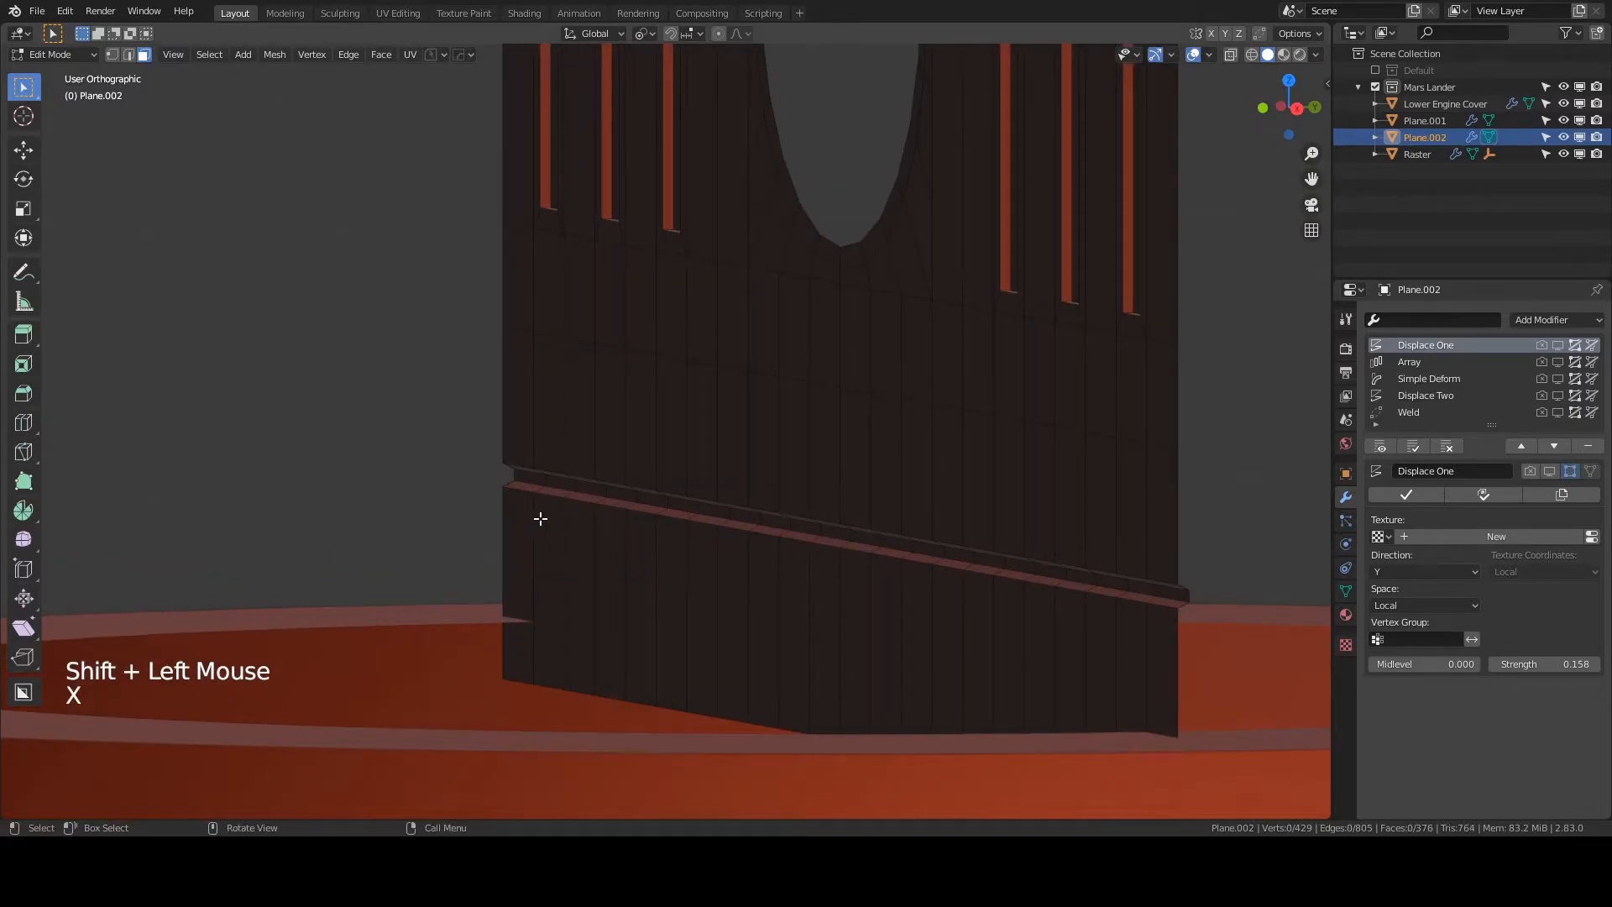
# - Leave mesh editing, show all modifiers to examine both bands on the wrapped cylinder, and hide the modifiers again
pyautogui.press('Tab')
pyautogui.scroll(-3, 645, 525)
pyautogui.moveTo(892, 515); pyautogui.dragTo(1081, 520, button='middle')
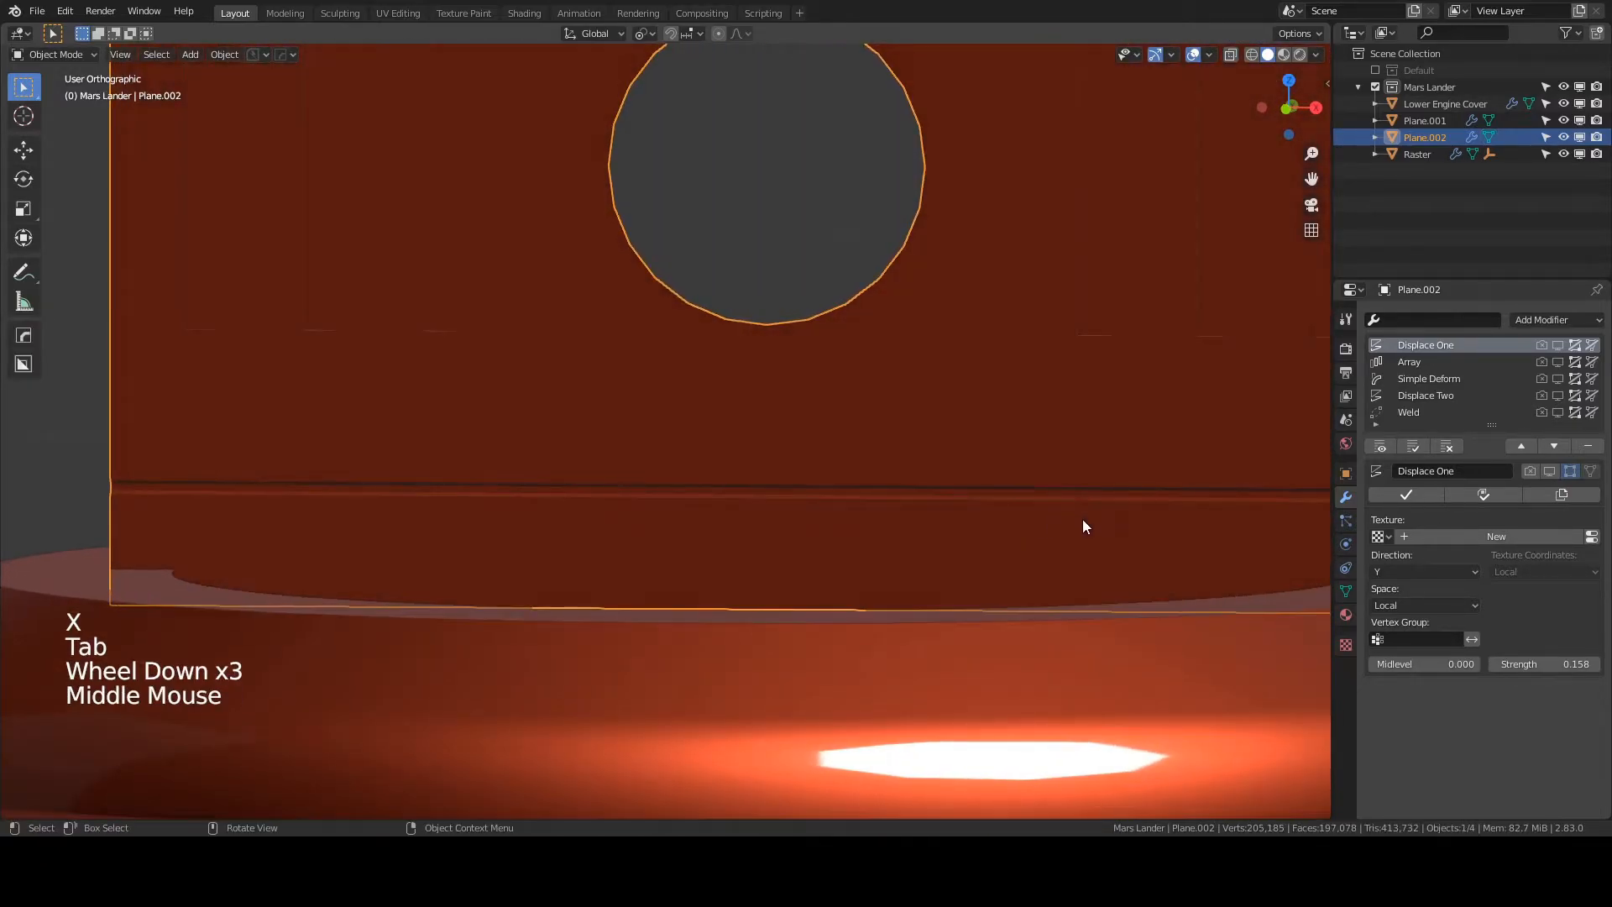
pyautogui.click(1382, 448)
pyautogui.scroll(-3, 1197, 456)
pyautogui.moveTo(1197, 457); pyautogui.dragTo(876, 435, button='middle')
pyautogui.scroll(-3, 948, 445)
pyautogui.press('KP_1')
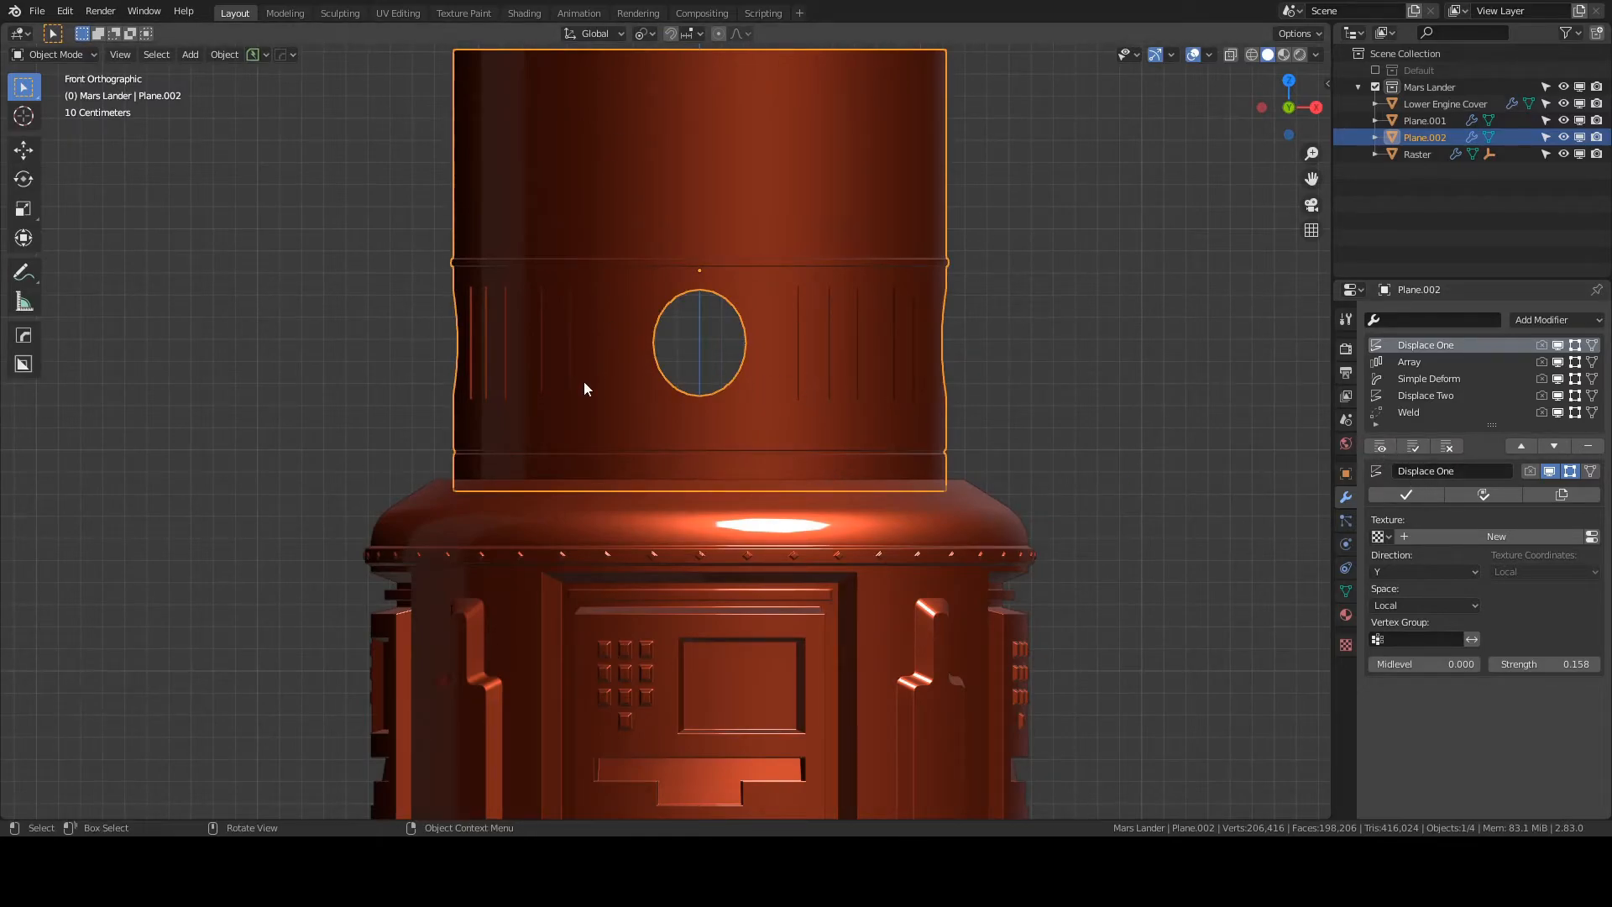
pyautogui.click(1378, 447)
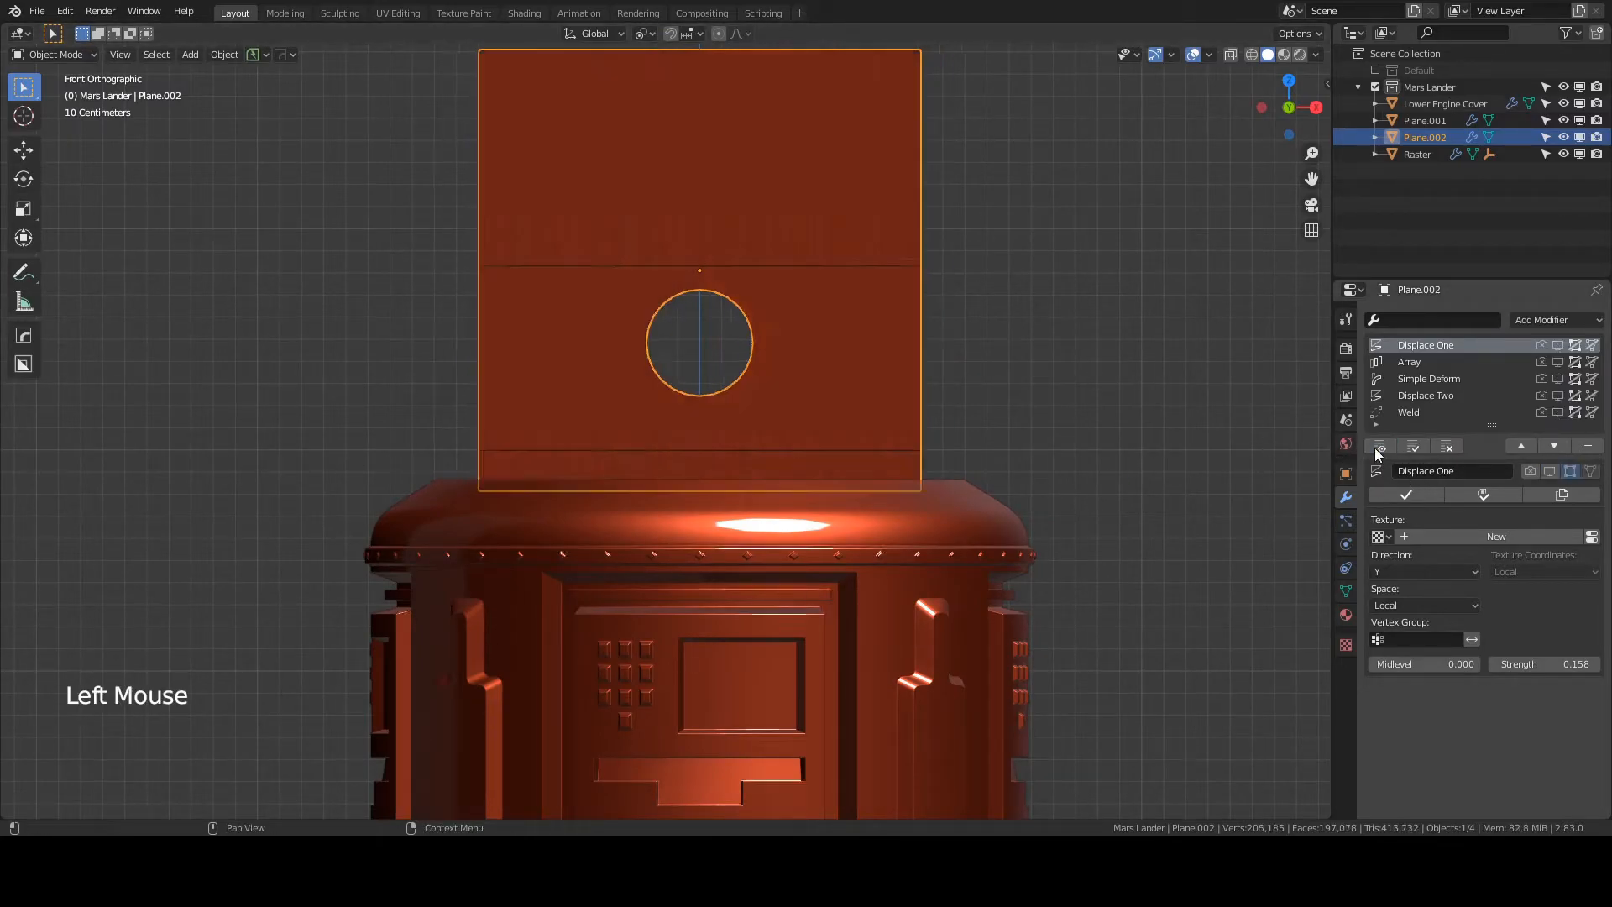
# - With X-ray on, select all the plane's vertices from the second row below the round hole up to the upper edge
pyautogui.press('Tab')
pyautogui.keyDown('shift'); pyautogui.moveTo(460, 370); pyautogui.dragTo(556, 410, button='middle'); pyautogui.keyUp('shift')
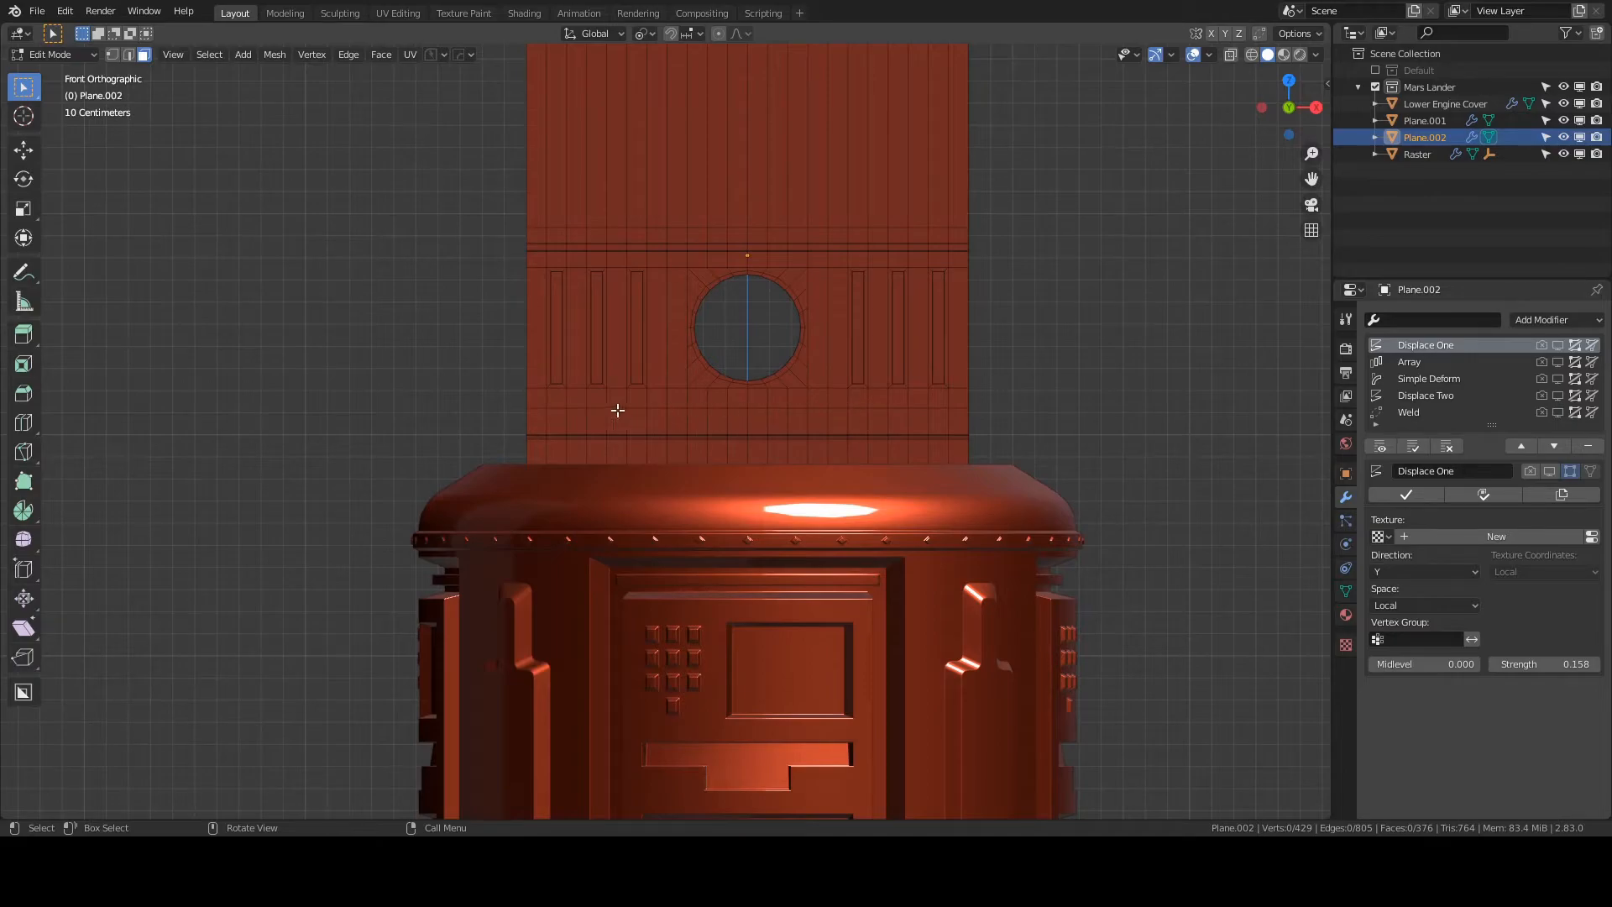
pyautogui.click(536, 405)
pyautogui.click(112, 55)
pyautogui.scroll(-2, 467, 267)
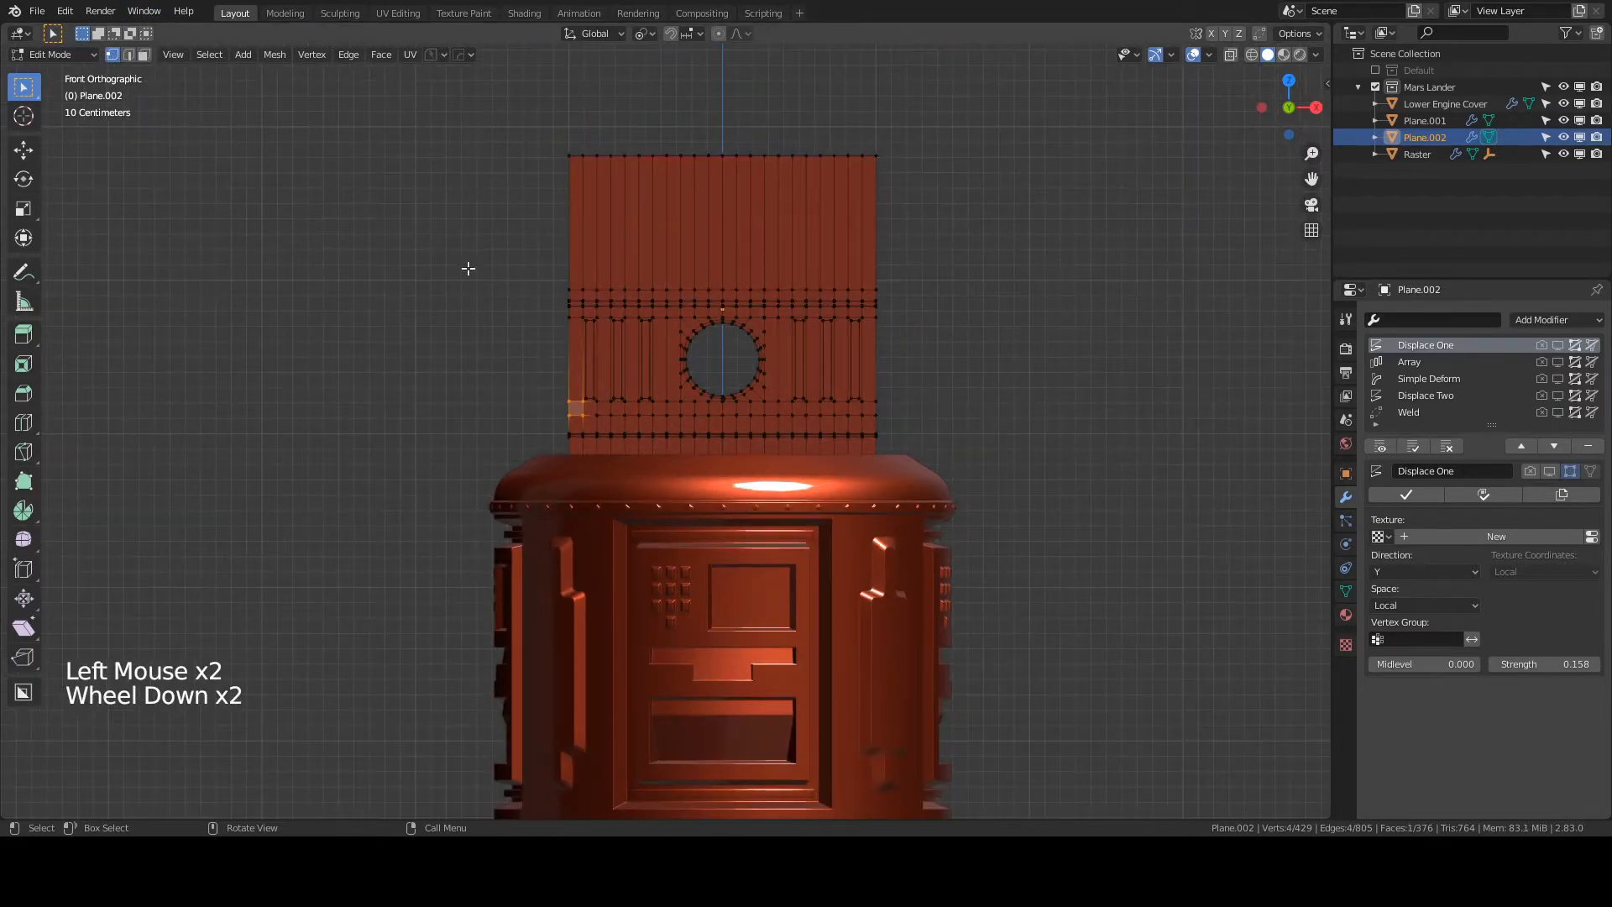
pyautogui.click(1231, 54)
pyautogui.click(1108, 248)
pyautogui.press('b')
pyautogui.moveTo(486, 137); pyautogui.dragTo(916, 426)
pyautogui.scroll(2, 586, 401)
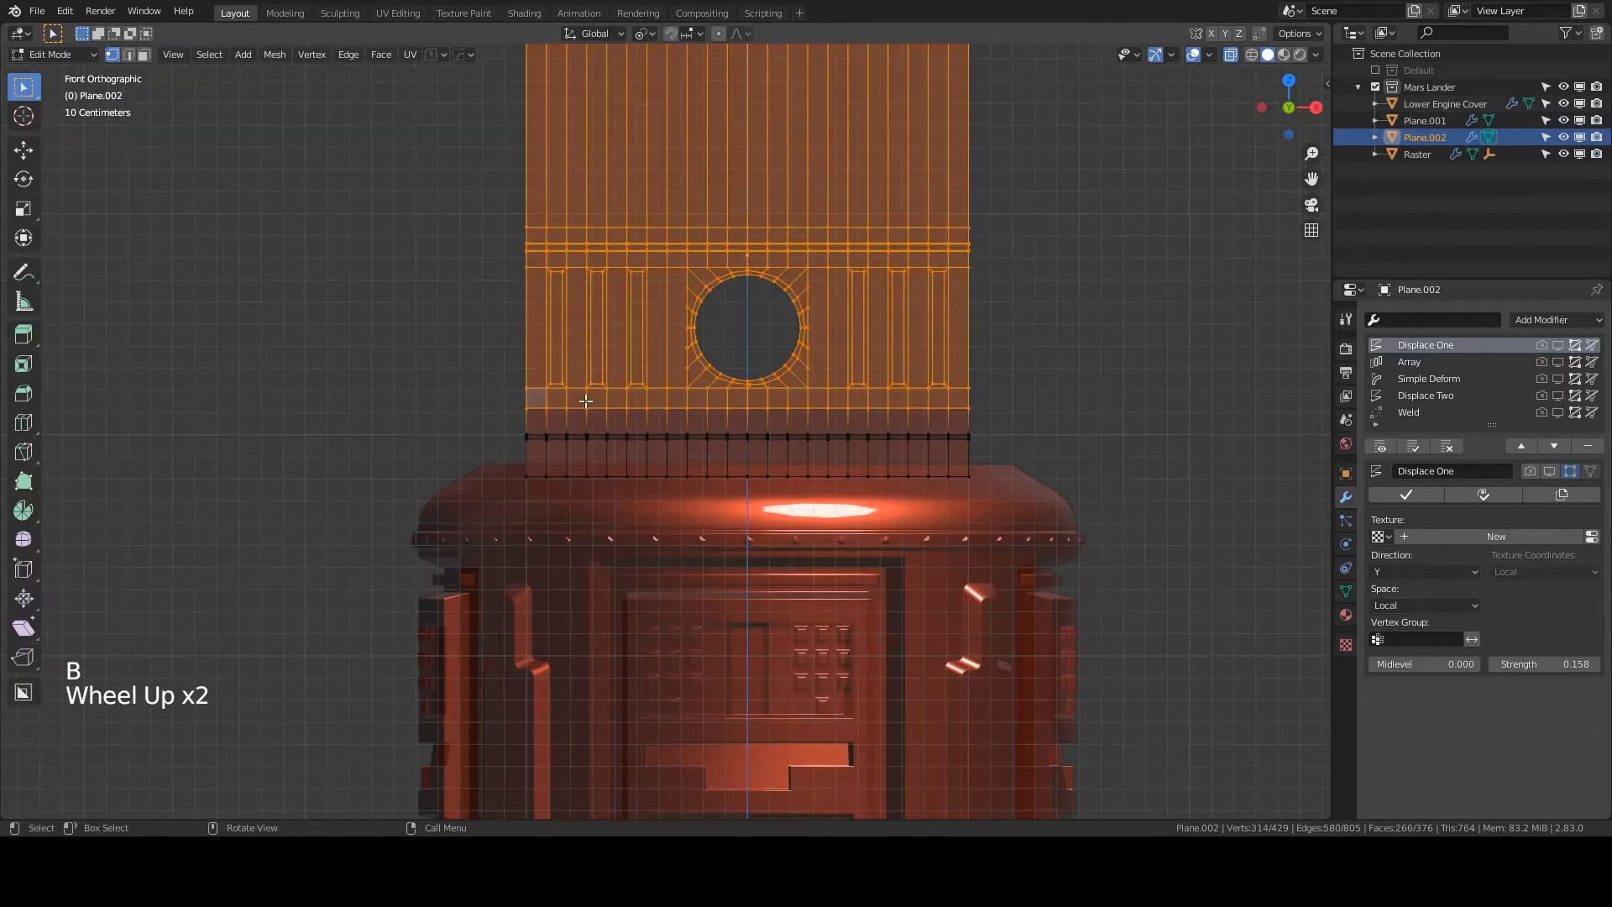
# - Make the middle vertex of the lowest selected row active and set the transform pivot point to Active Element
pyautogui.keyDown('shift'); pyautogui.click(747, 408); pyautogui.keyUp('shift')
pyautogui.keyDown('shift'); pyautogui.click(747, 408); pyautogui.keyUp('shift')
pyautogui.moveTo(827, 400); pyautogui.dragTo(678, 413, button='middle')
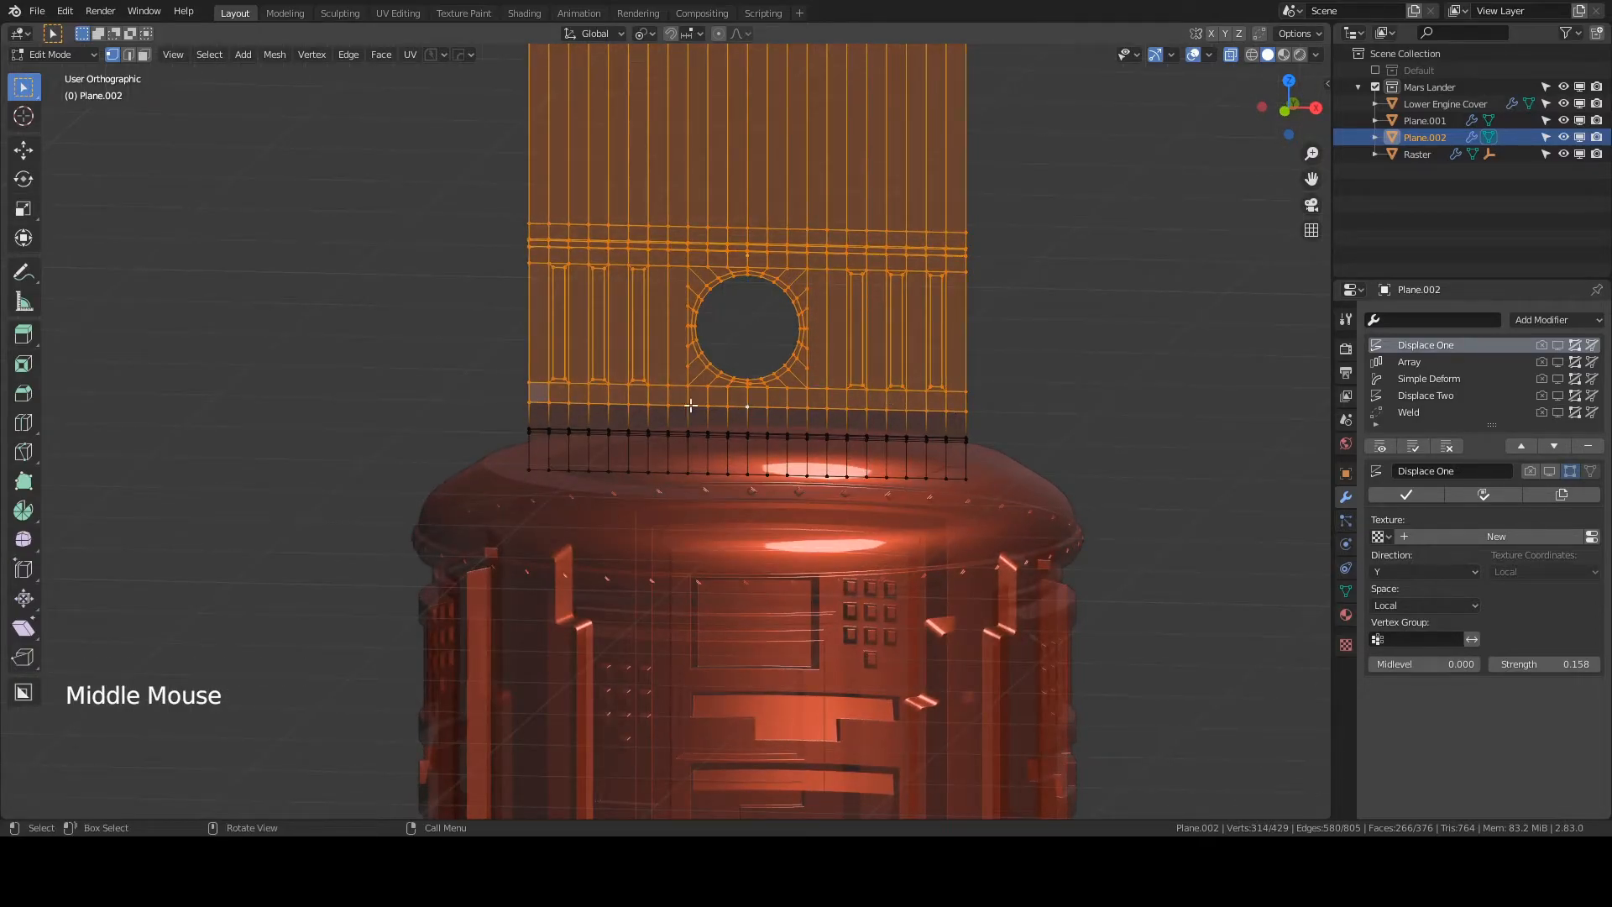
pyautogui.click(651, 33)
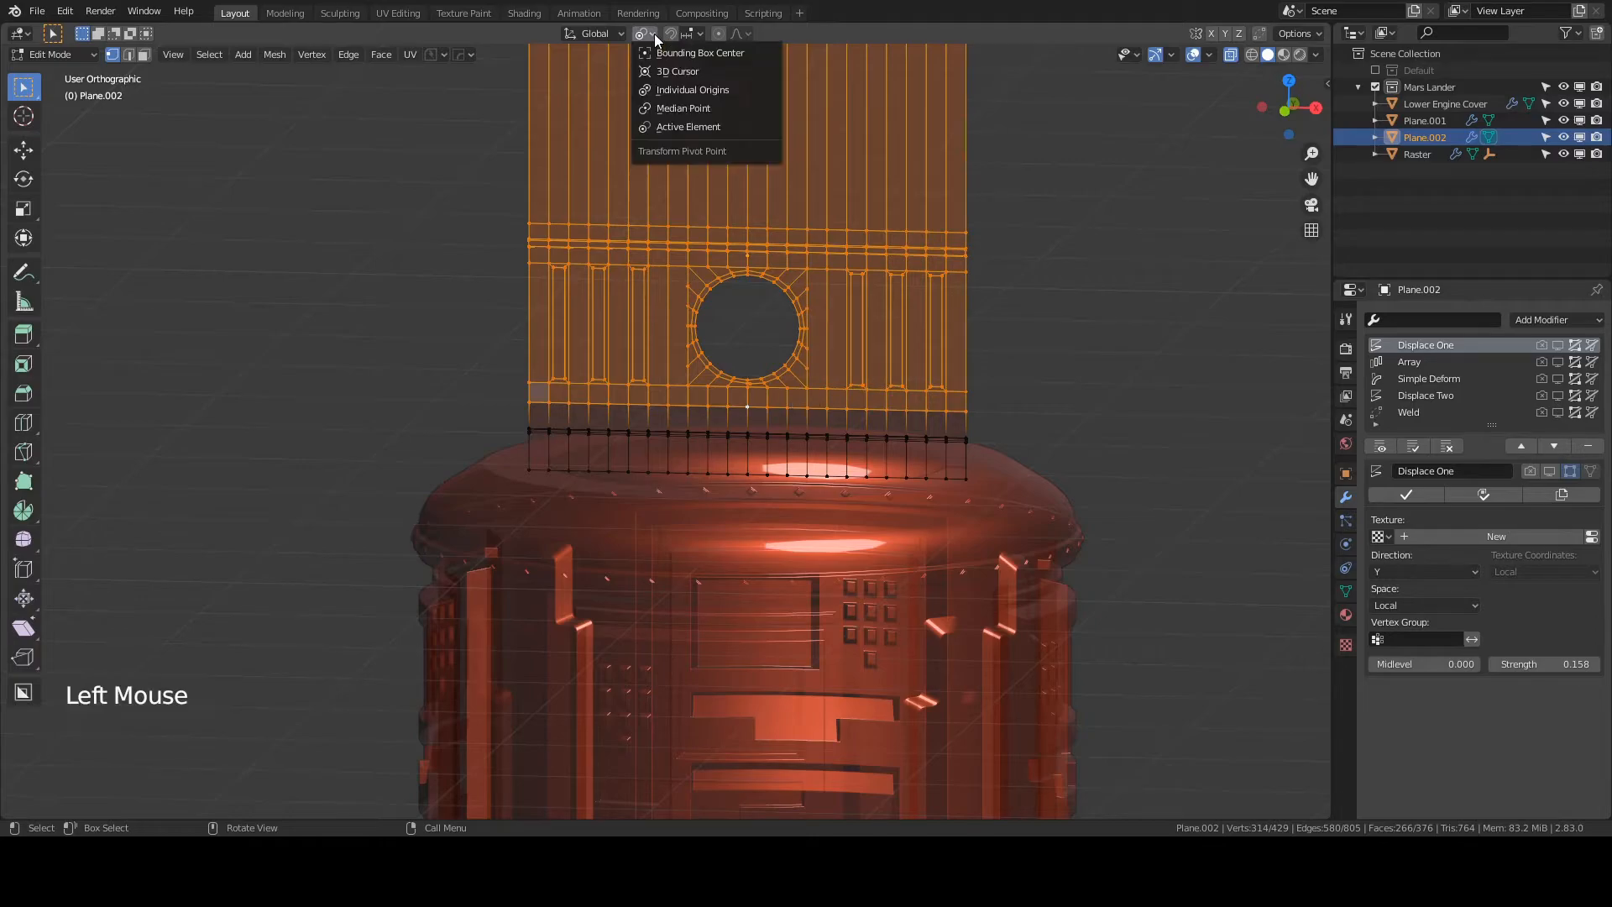
pyautogui.click(670, 128)
# - Turn off X-ray and show all modifiers so the plane appears wrapped into the cylinder
pyautogui.moveTo(840, 302); pyautogui.dragTo(794, 437, button='middle')
pyautogui.click(1230, 55)
pyautogui.scroll(-2, 964, 324)
pyautogui.scroll(1, 819, 475)
pyautogui.keyDown('shift'); pyautogui.moveTo(819, 475); pyautogui.dragTo(789, 437, button='middle'); pyautogui.keyUp('shift')
pyautogui.click(1380, 446)
pyautogui.scroll(-3, 881, 476)
pyautogui.moveTo(881, 476); pyautogui.dragTo(630, 594, button='middle')
pyautogui.scroll(1, 629, 594)
# - Rotate the selected vertices -24.5° about the X axis to tilt the wrapped section inward into a cone
pyautogui.press('r')
pyautogui.press('x')
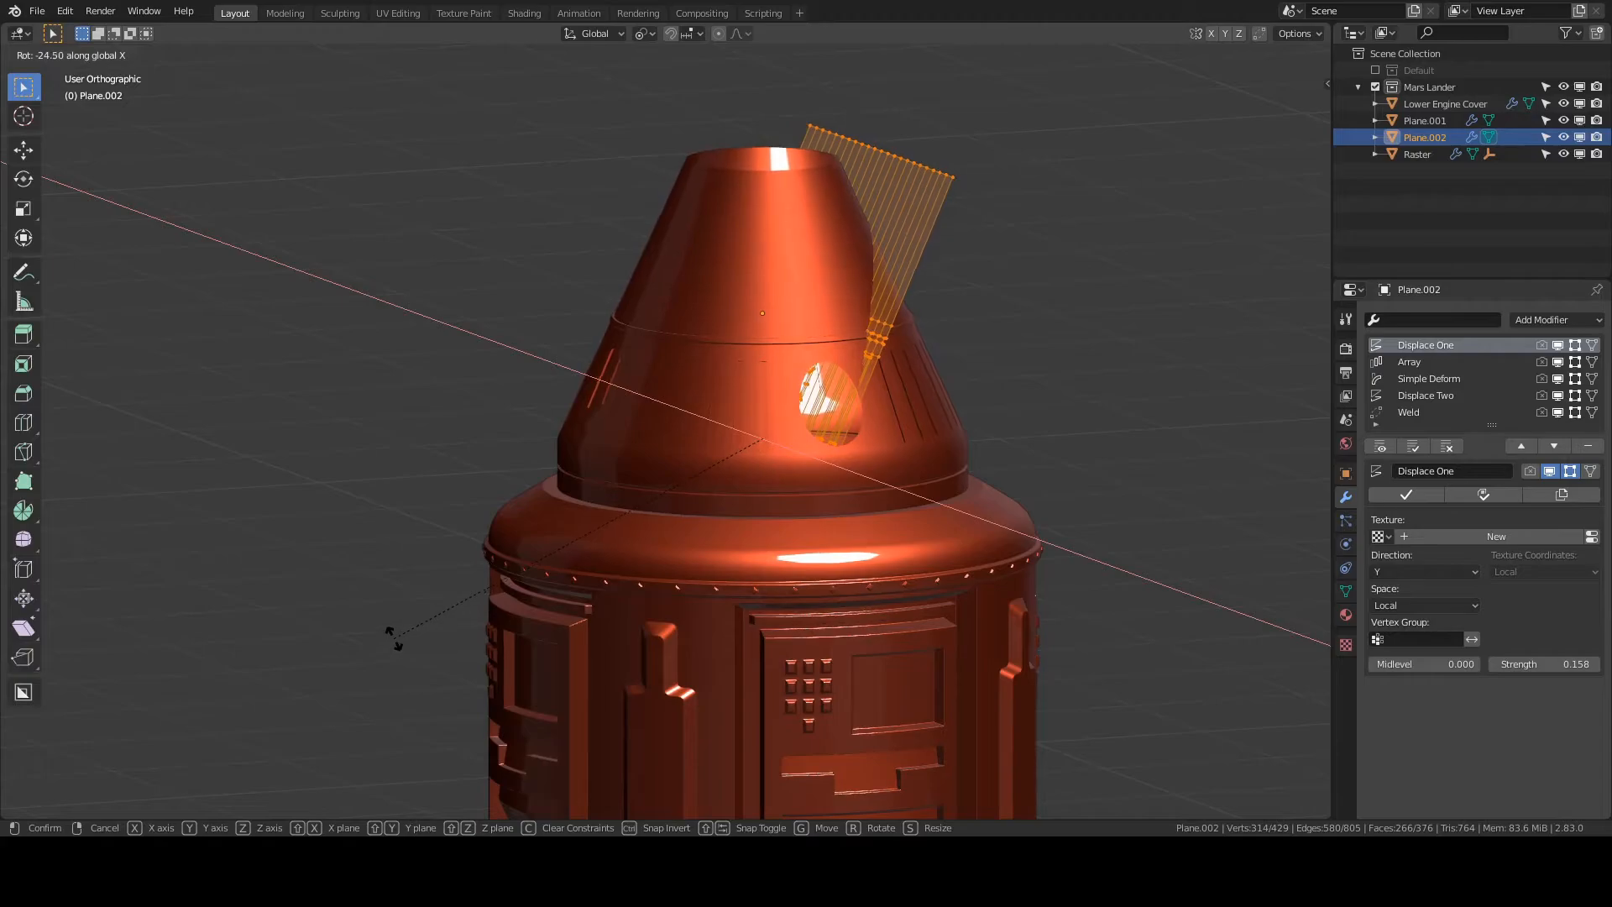
pyautogui.click(395, 638)
pyautogui.scroll(-3, 468, 601)
pyautogui.moveTo(468, 601); pyautogui.dragTo(873, 436, button='middle')
pyautogui.press('KP_1')
pyautogui.scroll(-2, 674, 549)
pyautogui.scroll(5, 674, 549)
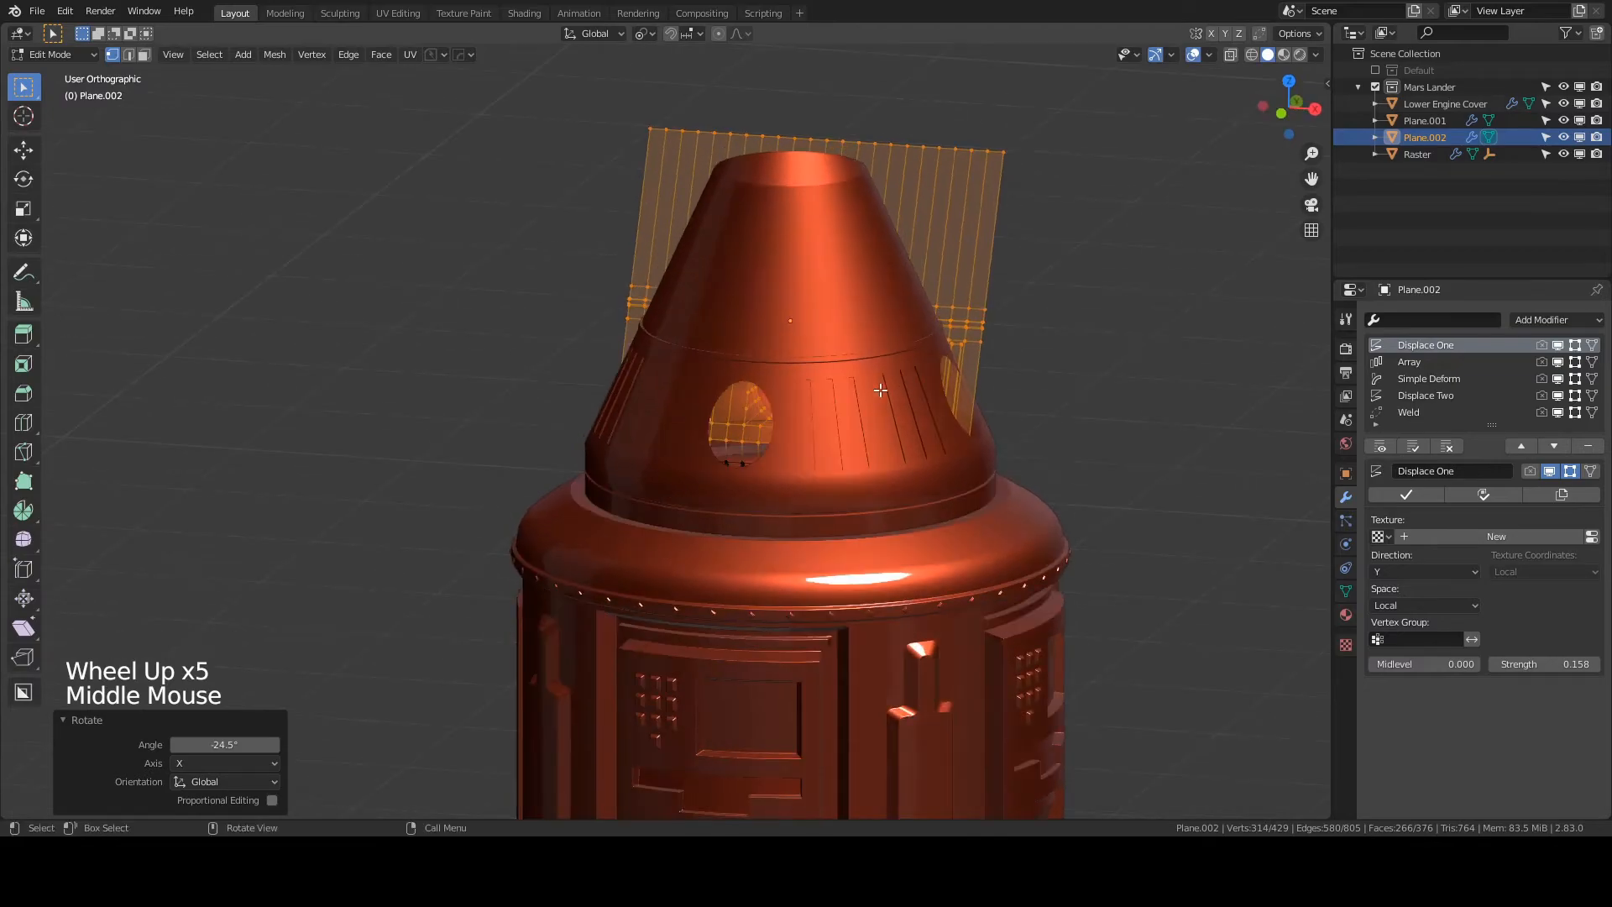
# - Hide all modifiers and deselect the plane's vertices in front view
pyautogui.click(1381, 447)
pyautogui.press('KP_1')
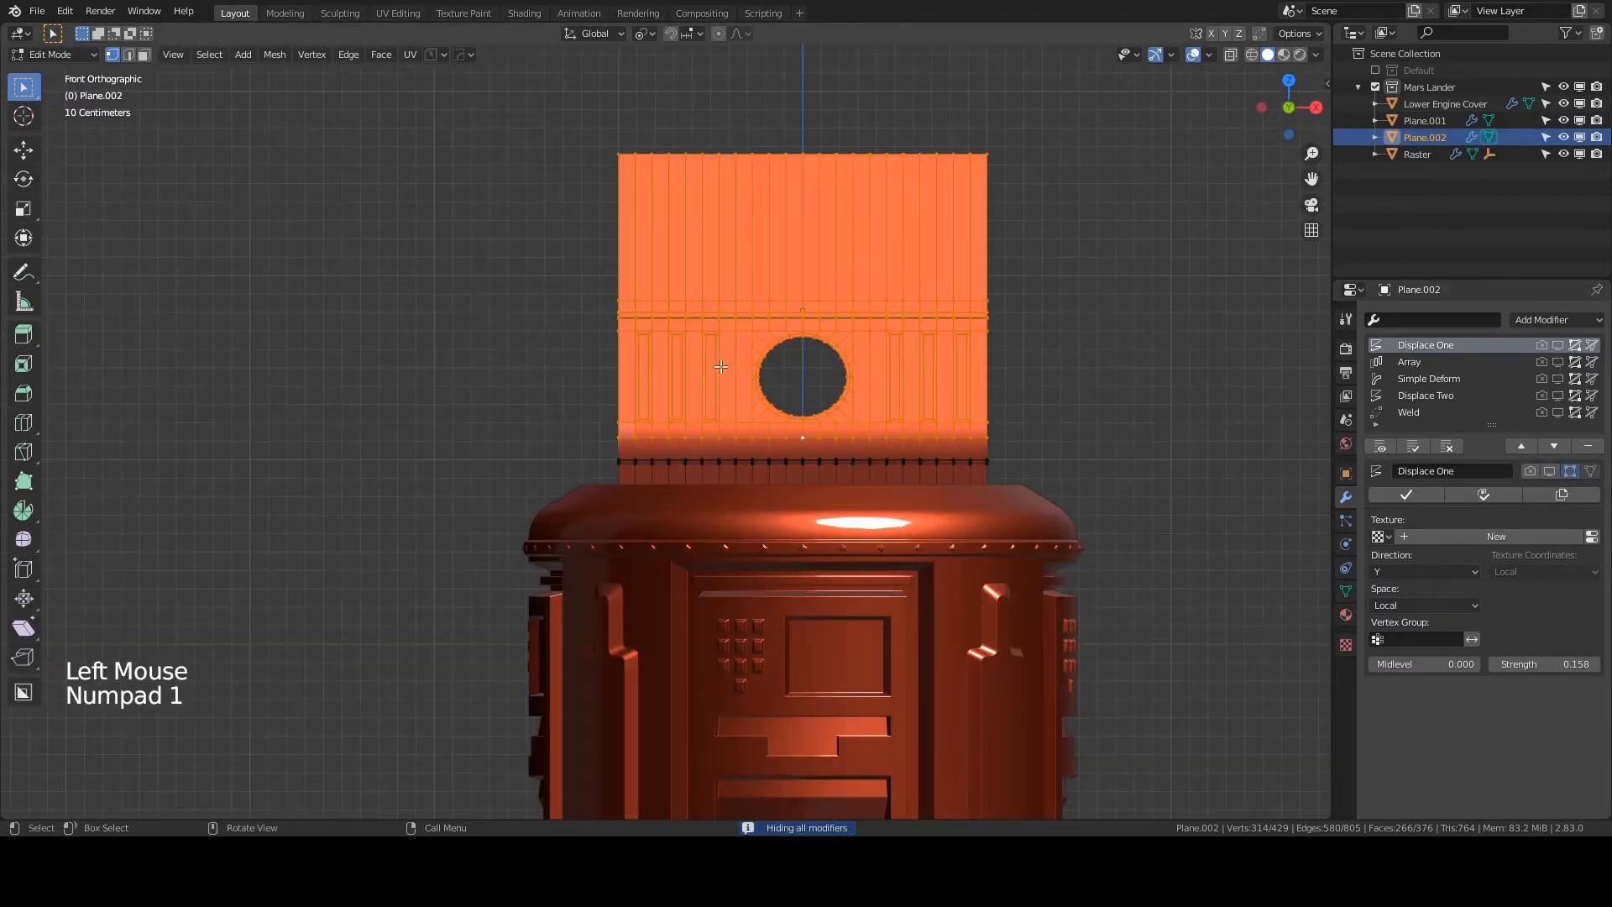
pyautogui.scroll(2, 550, 430)
pyautogui.keyDown('shift'); pyautogui.moveTo(537, 395); pyautogui.dragTo(549, 430, button='middle'); pyautogui.keyUp('shift')
pyautogui.scroll(1, 550, 430)
pyautogui.click(550, 430)
pyautogui.scroll(-3, 638, 331)
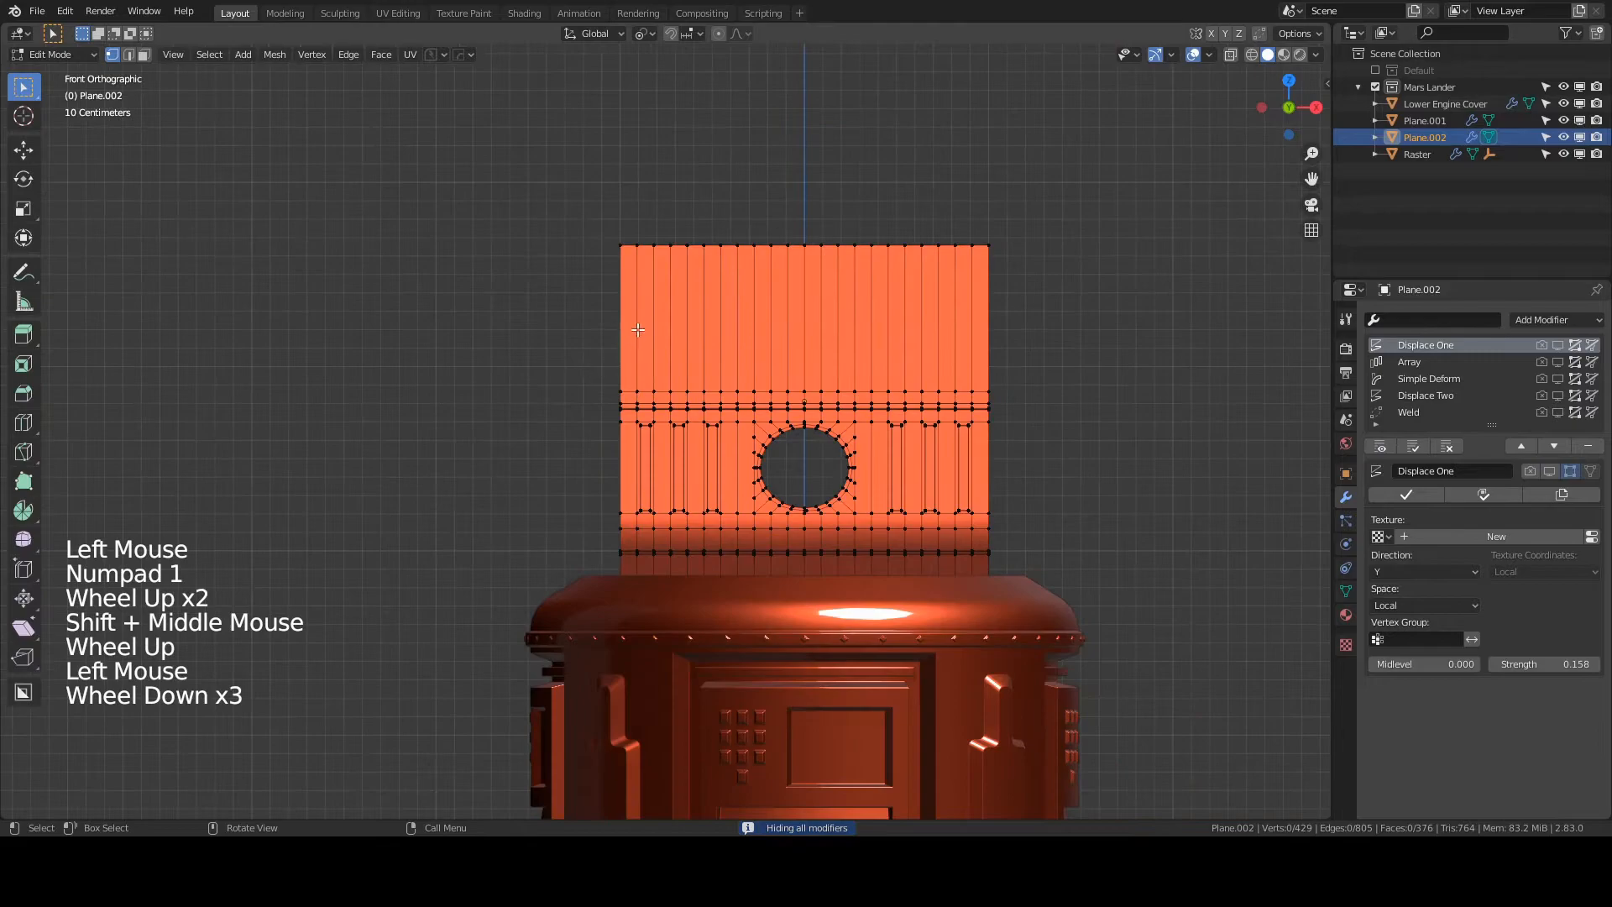
# - Edge-slide the plane's uppermost vertex row down by a factor of about 0.71 and show all modifiers
pyautogui.press('b')
pyautogui.moveTo(530, 224); pyautogui.dragTo(1118, 290)
pyautogui.press('g')
pyautogui.press('g')
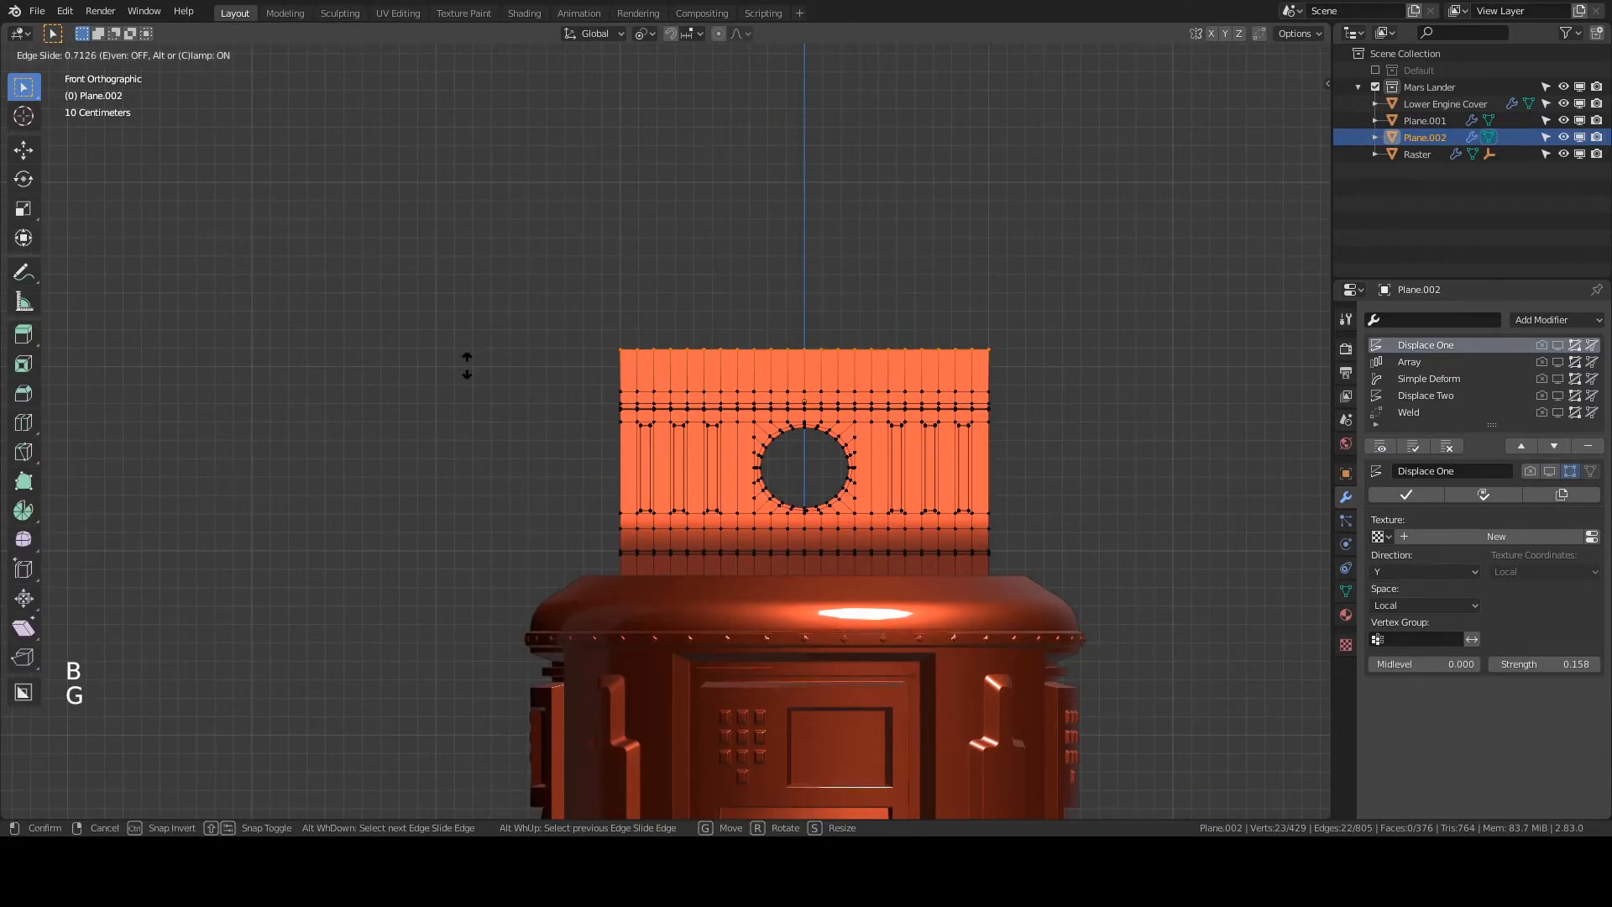
pyautogui.click(465, 367)
pyautogui.click(1380, 446)
pyautogui.scroll(-1, 994, 444)
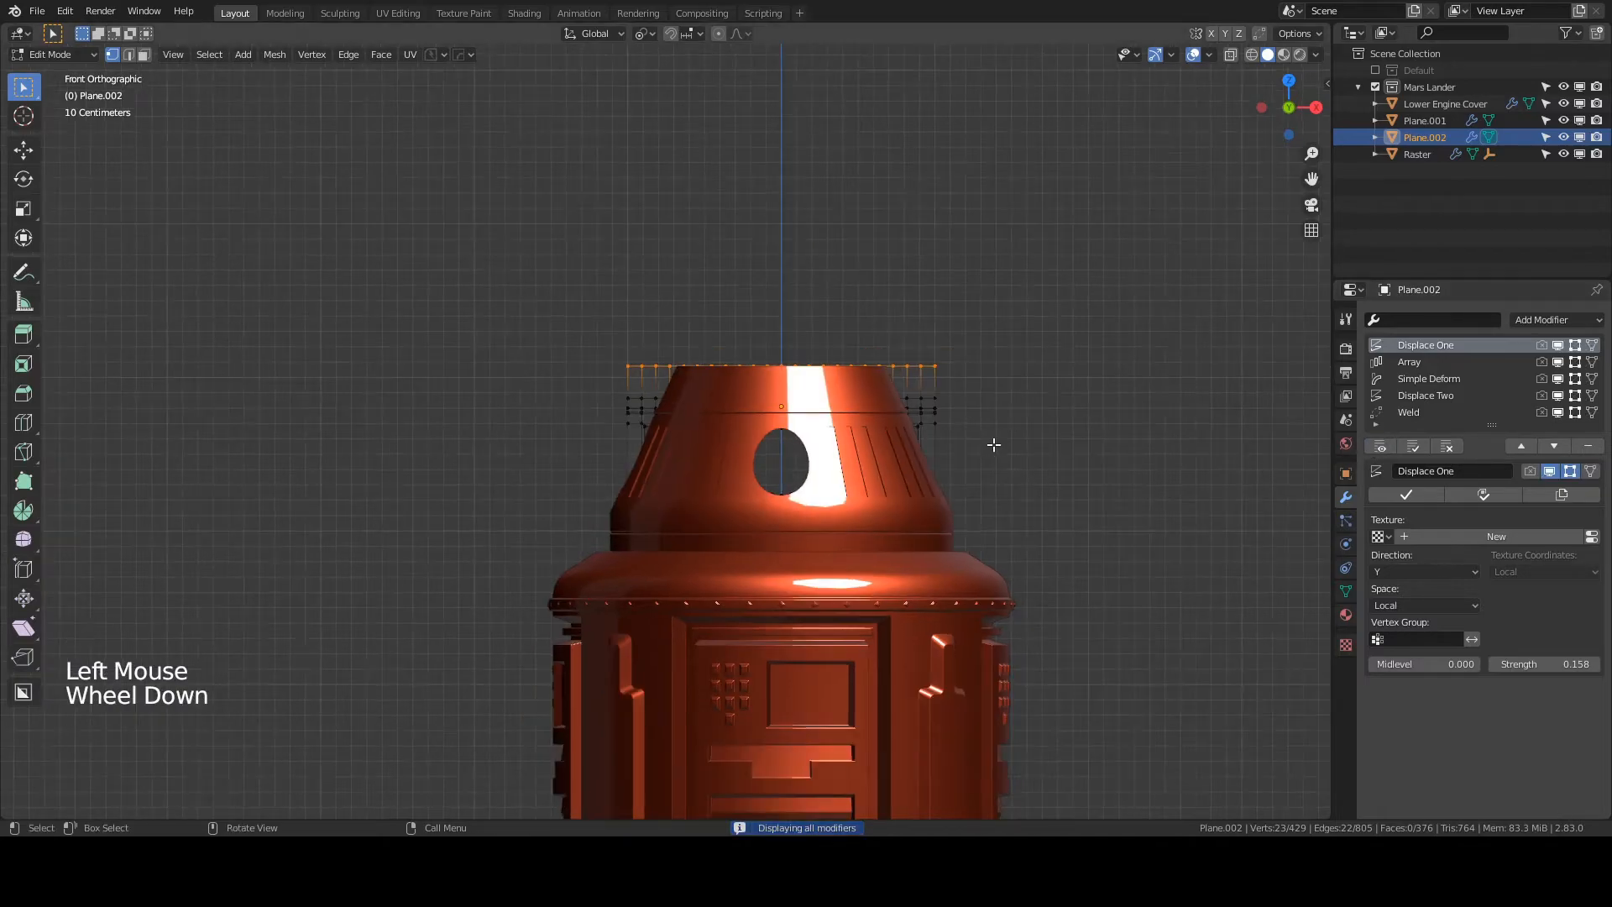
# - Hide the modifiers and add one loop cut close below the plane's upper edge, slid by a factor of 0.412
pyautogui.click(1380, 446)
pyautogui.scroll(3, 504, 348)
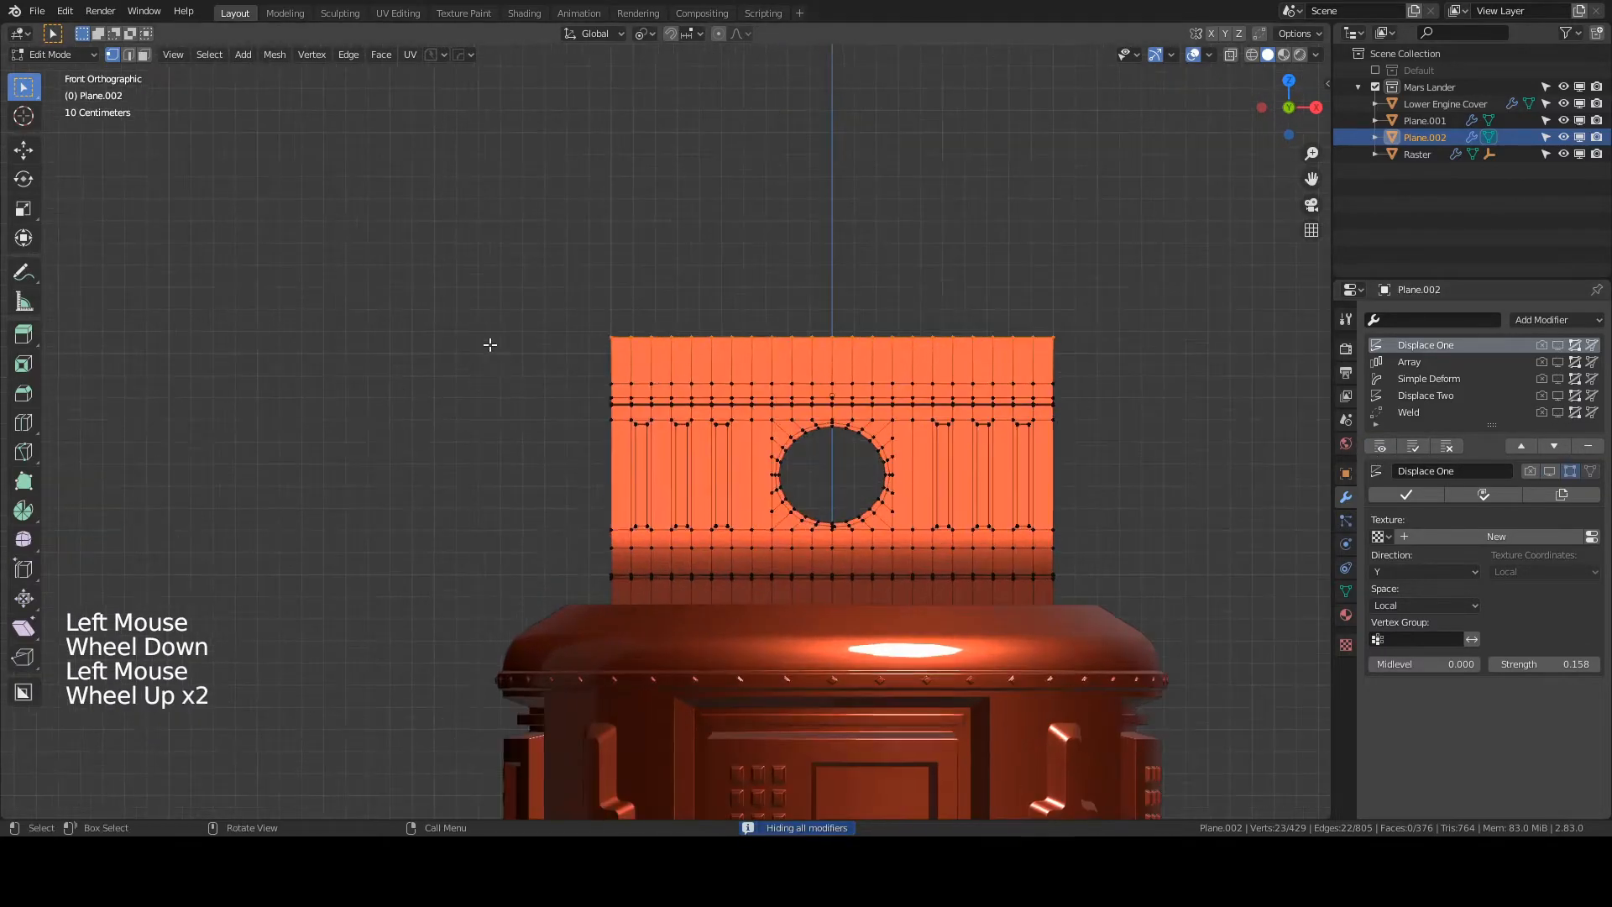
pyautogui.keyDown('shift'); pyautogui.moveTo(688, 392); pyautogui.dragTo(636, 423, button='middle'); pyautogui.keyUp('shift')
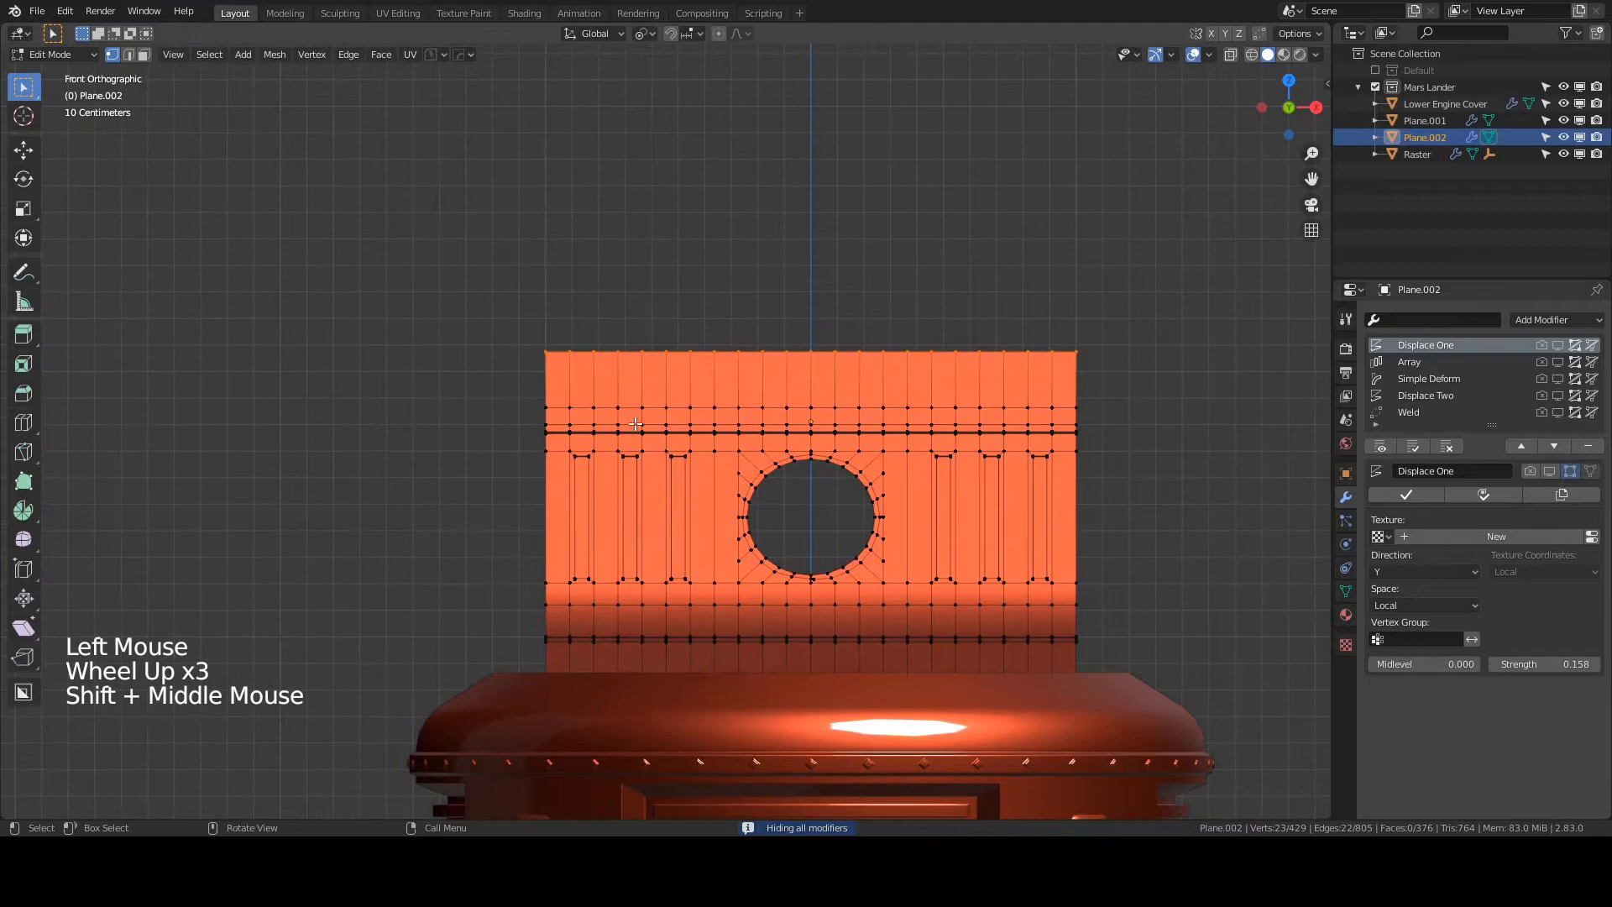
pyautogui.hotkey('ctrl', 'r')
pyautogui.click(541, 373)
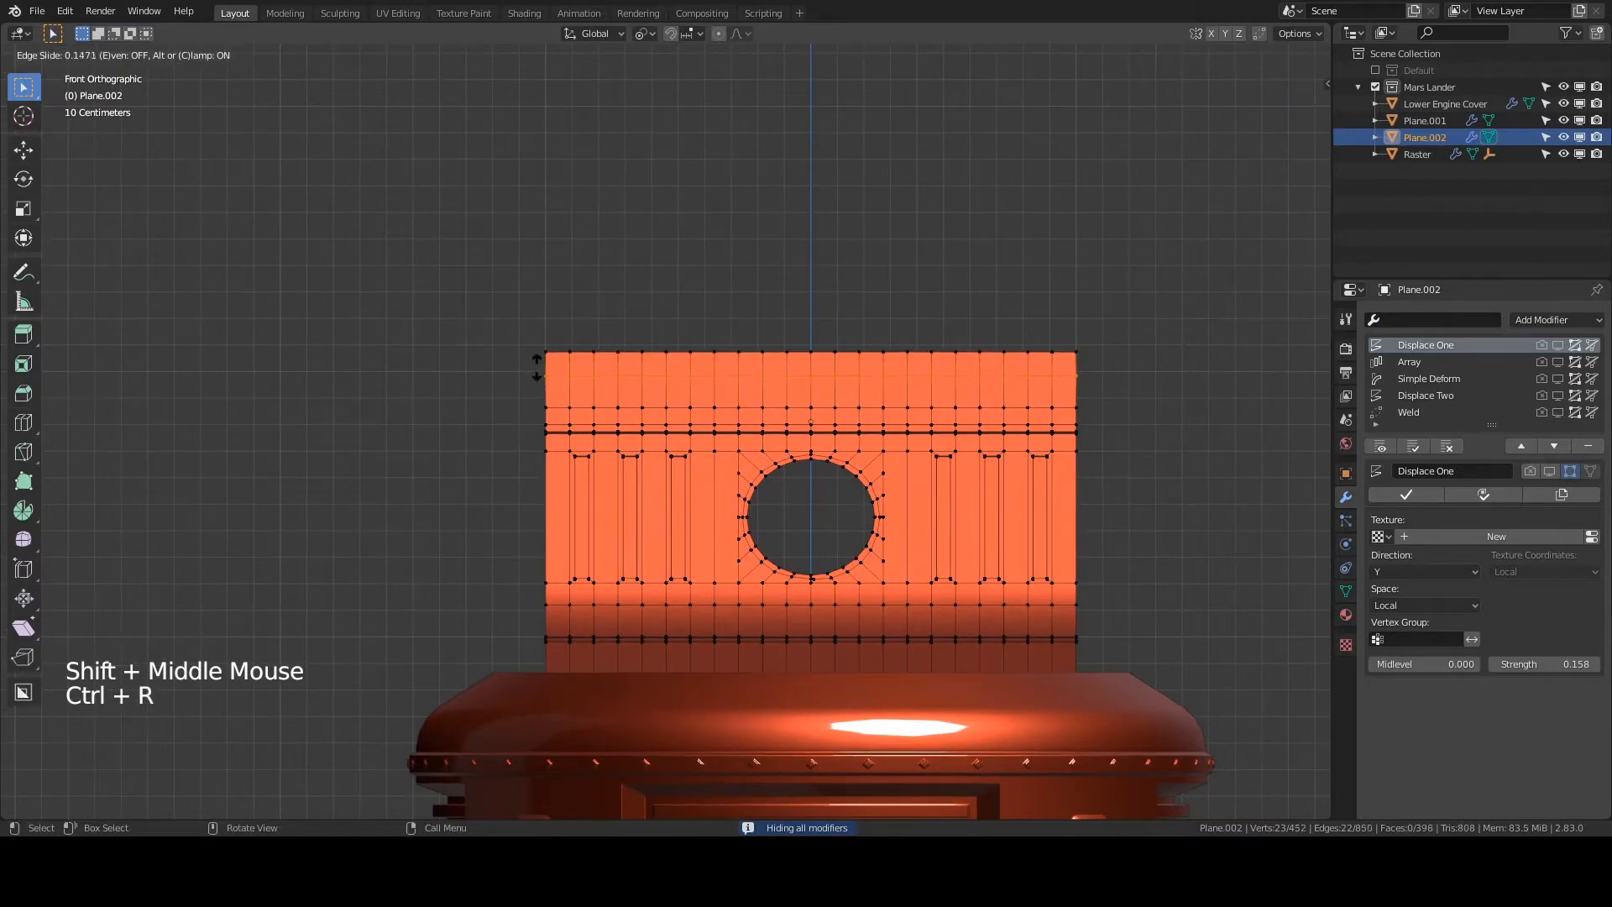
pyautogui.click(535, 360)
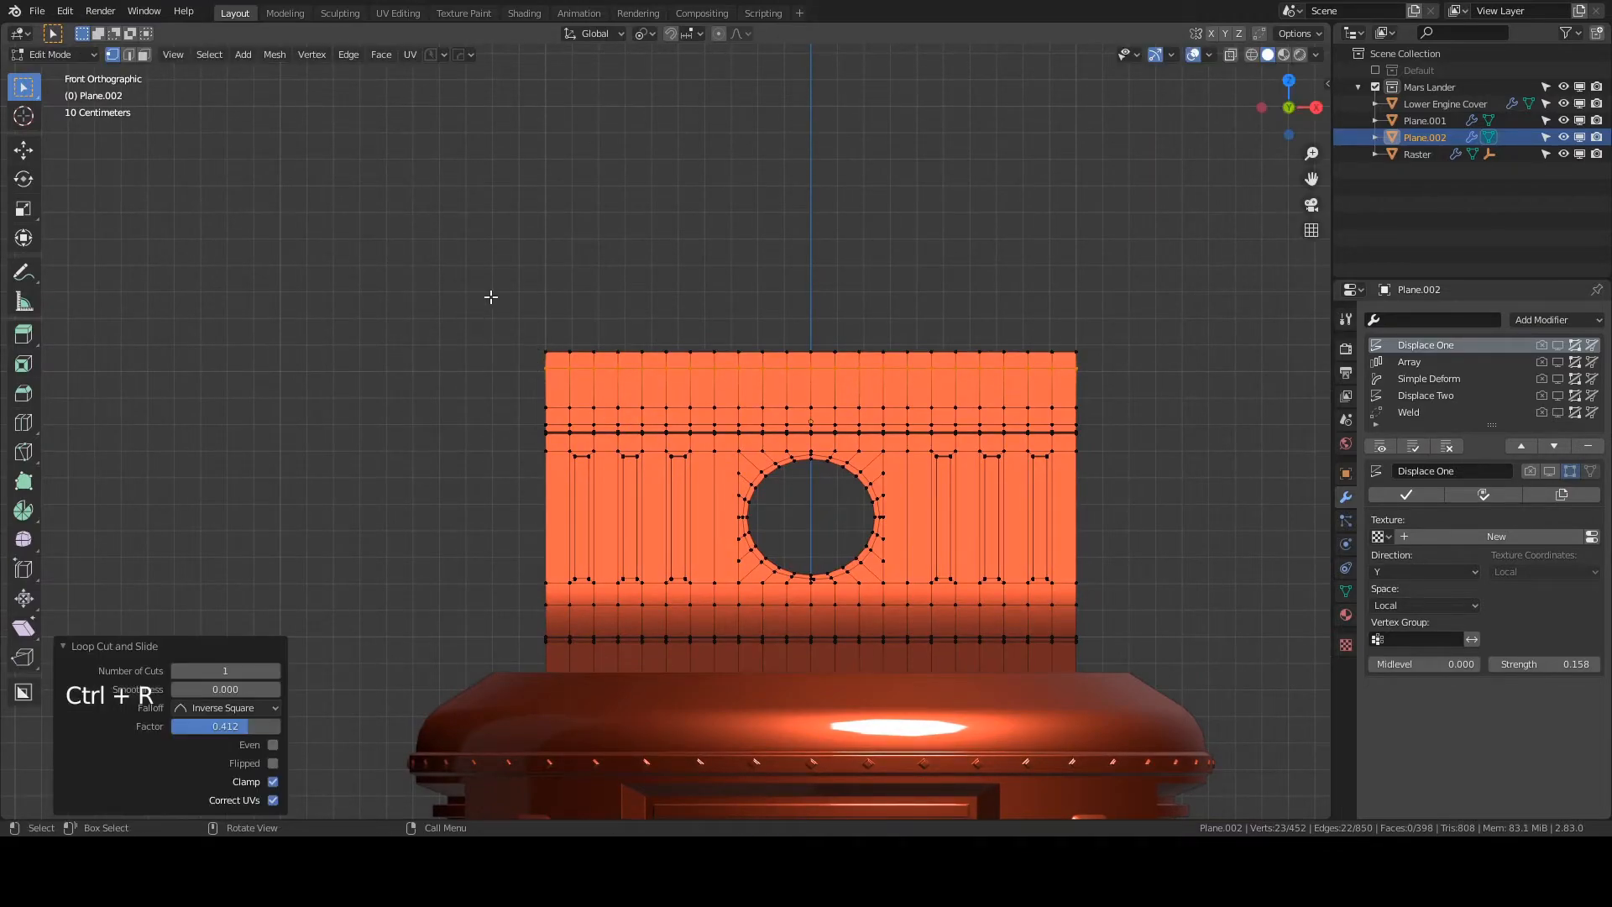
# - In face mode, select three groups of faces in the uppermost row: three near each side and four in the middle
pyautogui.click(142, 57)
pyautogui.scroll(1, 607, 386)
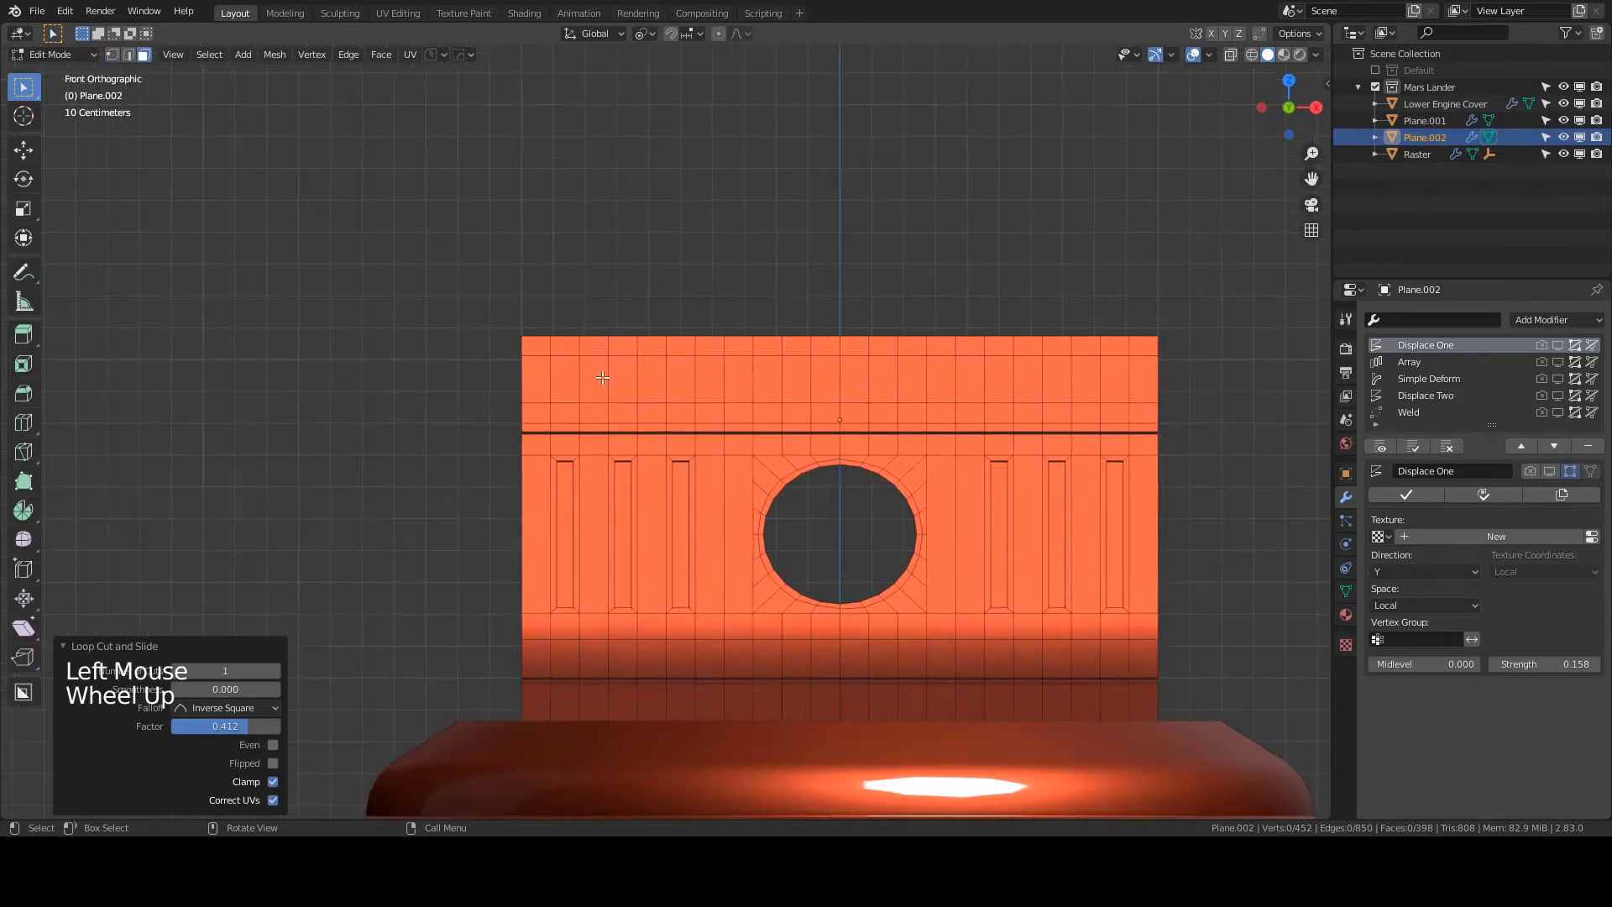
pyautogui.click(564, 346)
pyautogui.keyDown('shift'); pyautogui.click(593, 345); pyautogui.keyUp('shift')
pyautogui.keyDown('shift'); pyautogui.click(623, 345); pyautogui.keyUp('shift')
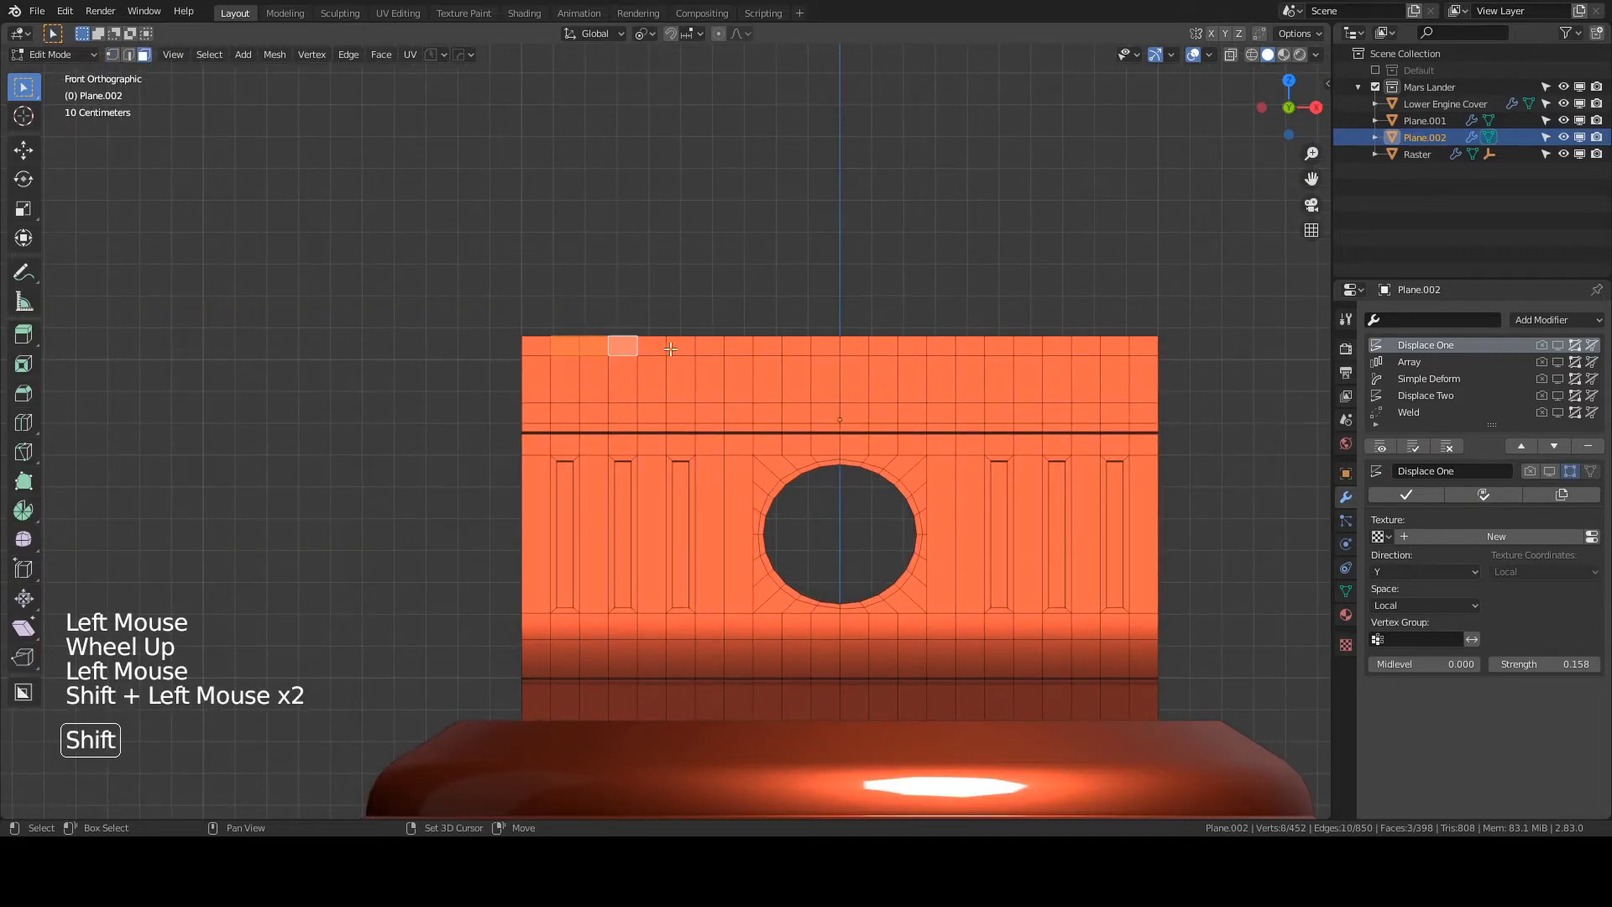
pyautogui.keyDown('shift'); pyautogui.click(795, 346); pyautogui.keyUp('shift')
pyautogui.keyDown('shift'); pyautogui.click(825, 346); pyautogui.keyUp('shift')
pyautogui.keyDown('shift'); pyautogui.click(856, 346); pyautogui.keyUp('shift')
pyautogui.keyDown('shift'); pyautogui.click(883, 346); pyautogui.keyUp('shift')
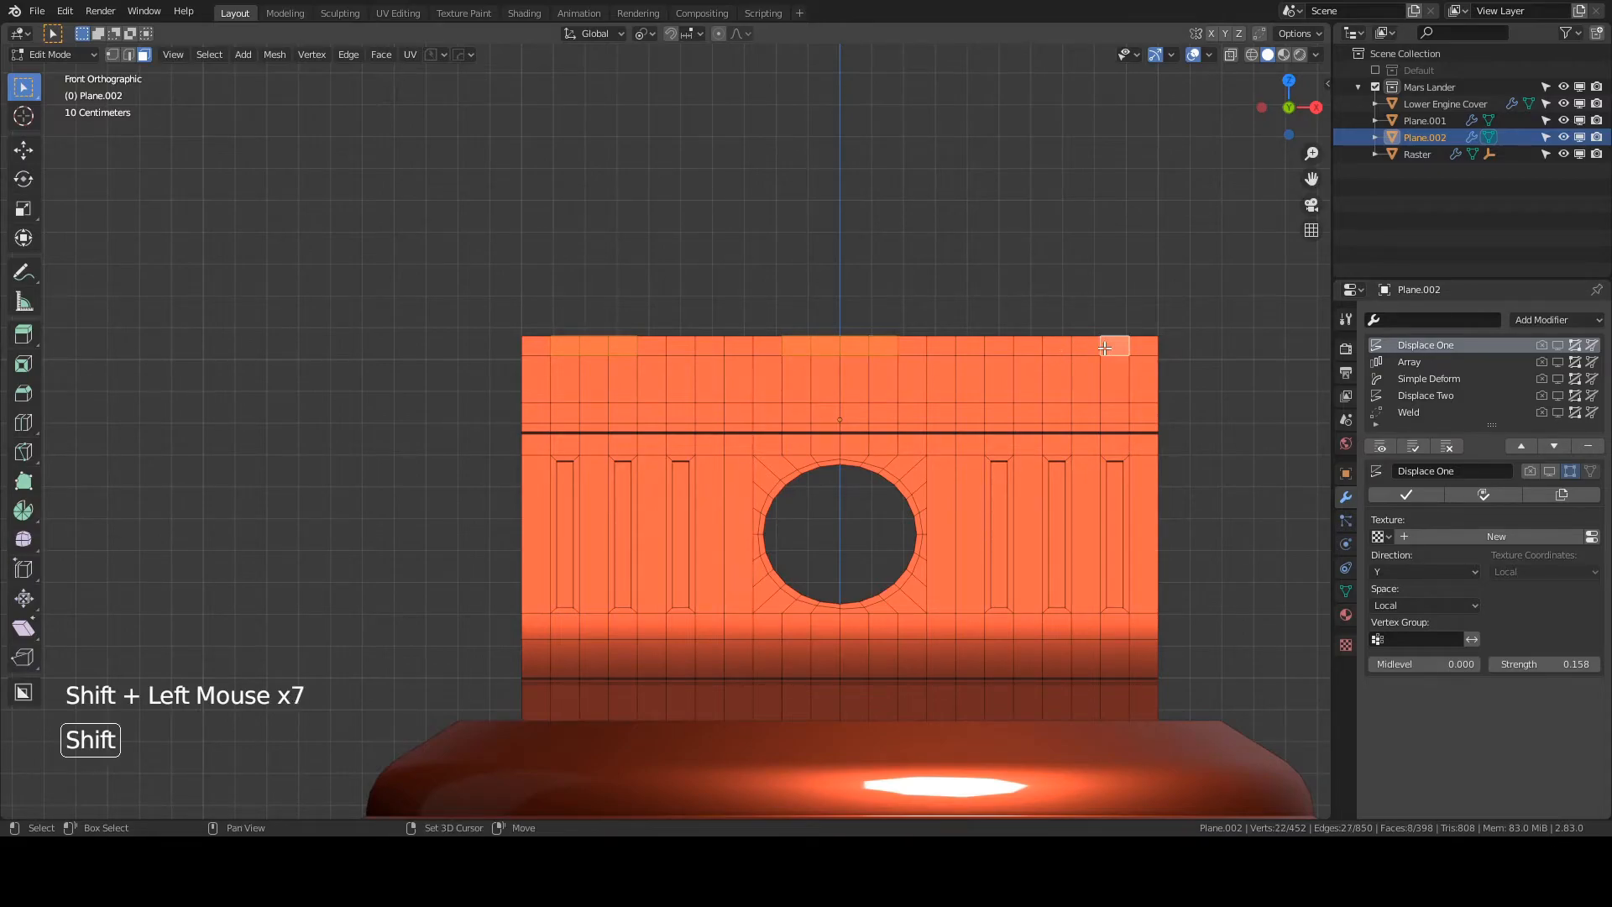
pyautogui.keyDown('shift'); pyautogui.click(1054, 348); pyautogui.keyUp('shift')
# - Inset the selected faces 0.01528 m with Boundary off and delete the inner faces to cut notches in the upper edge
pyautogui.press('i')
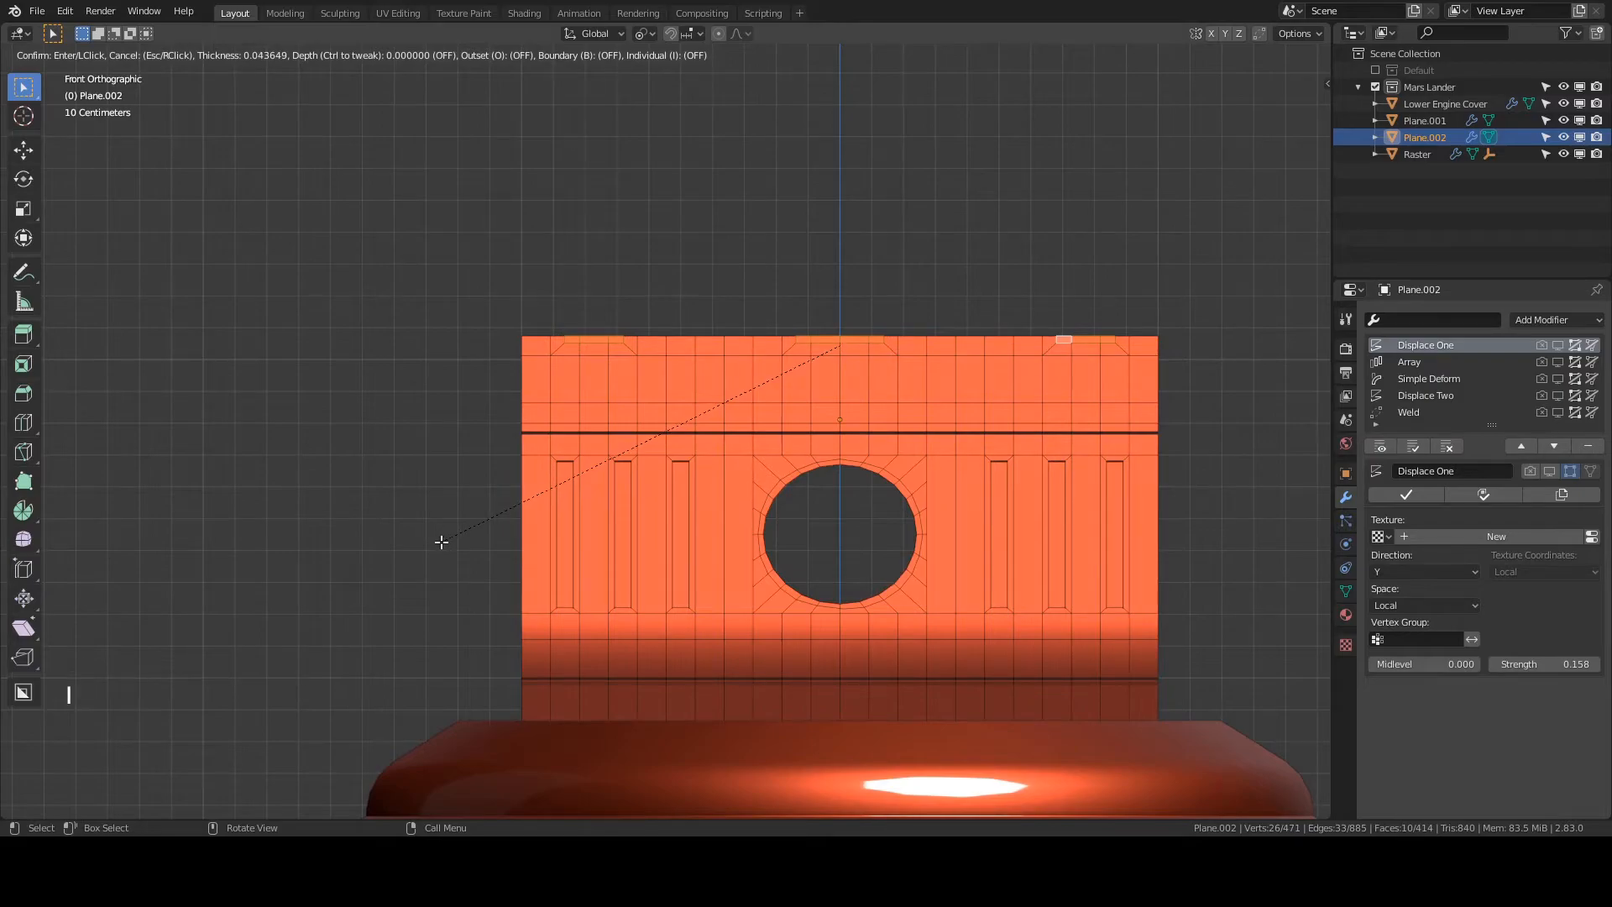
pyautogui.press('b')
pyautogui.press('b')
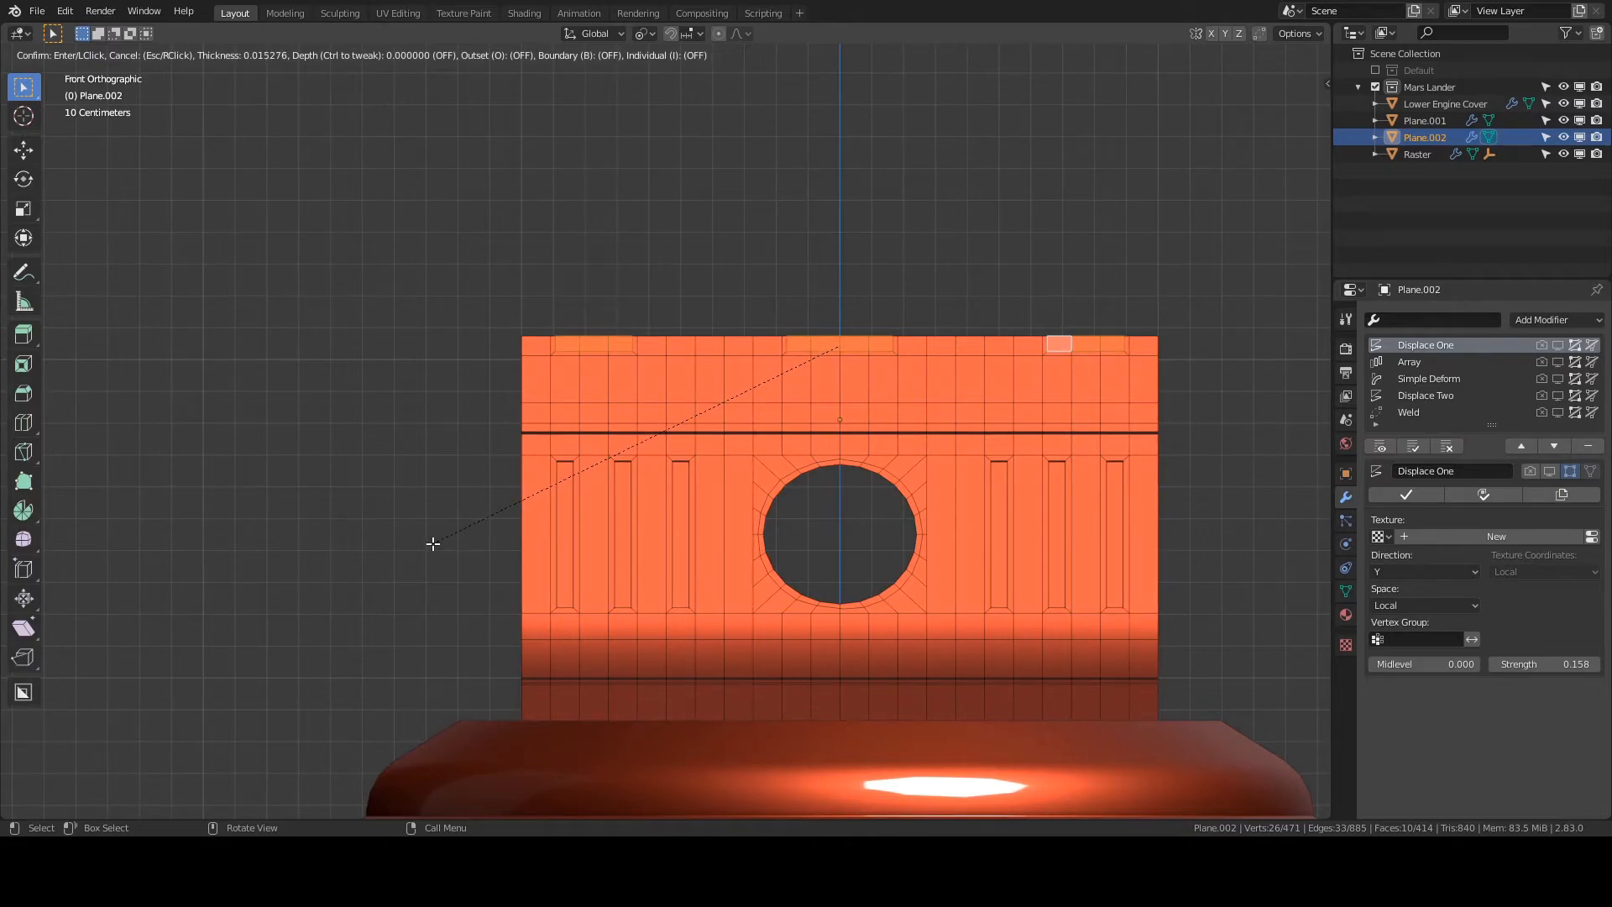
pyautogui.click(433, 543)
pyautogui.press('x')
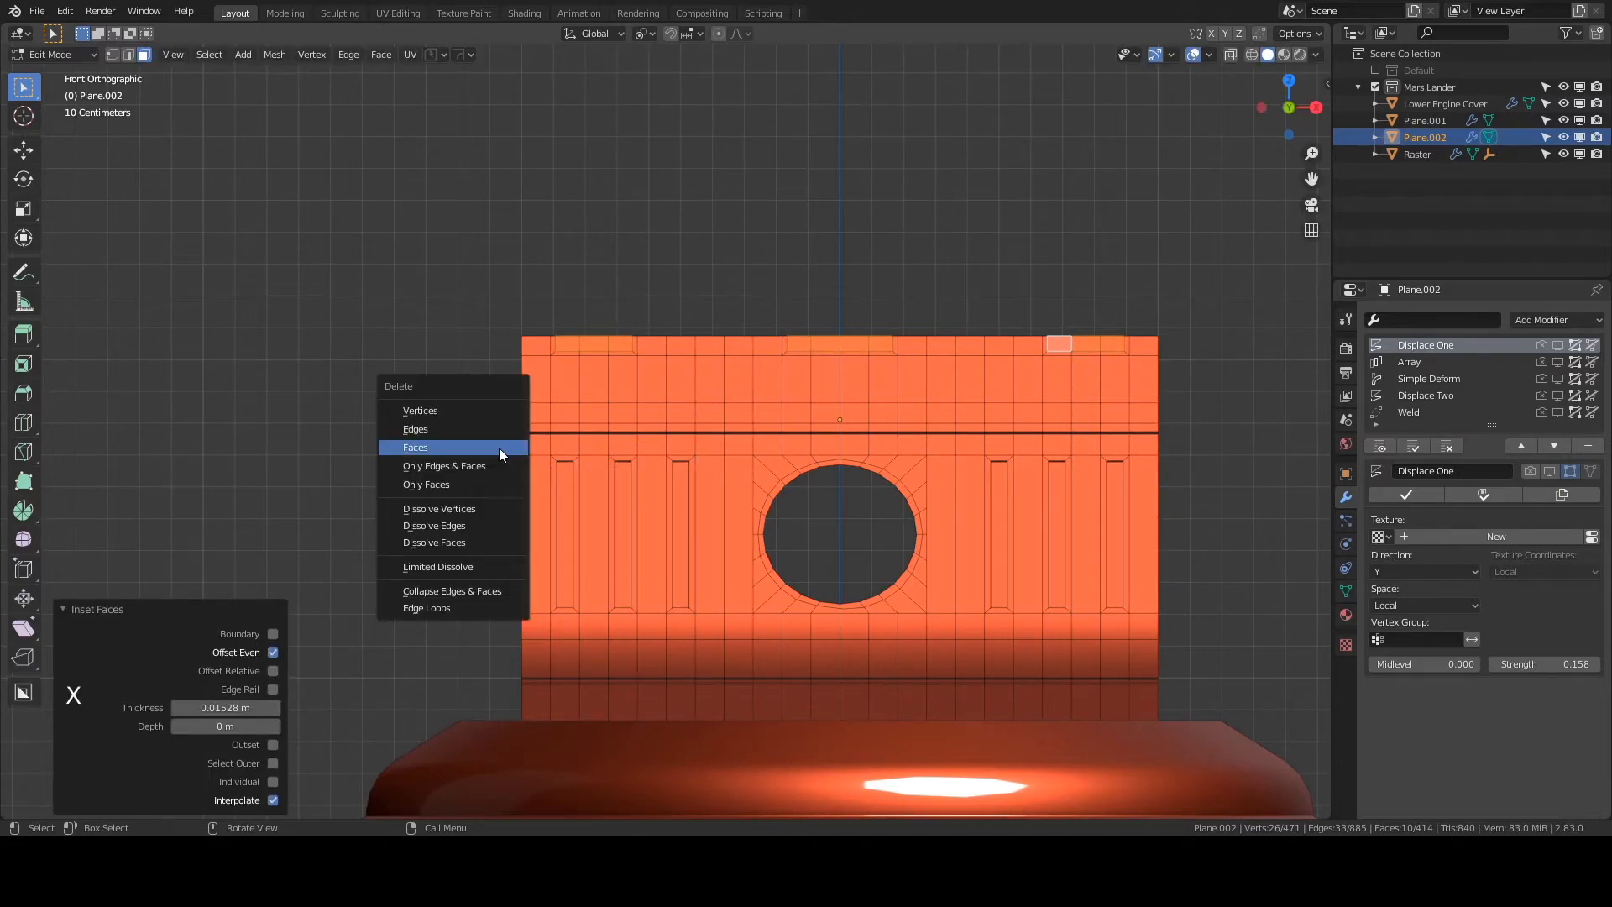
pyautogui.click(499, 447)
# - Show all modifiers and examine the notched rim around the cone
pyautogui.click(1549, 471)
pyautogui.scroll(-2, 1117, 450)
pyautogui.moveTo(1117, 450); pyautogui.dragTo(1090, 494, button='middle')
pyautogui.scroll(-2, 1148, 471)
pyautogui.press('KP_1')
pyautogui.scroll(4, 895, 457)
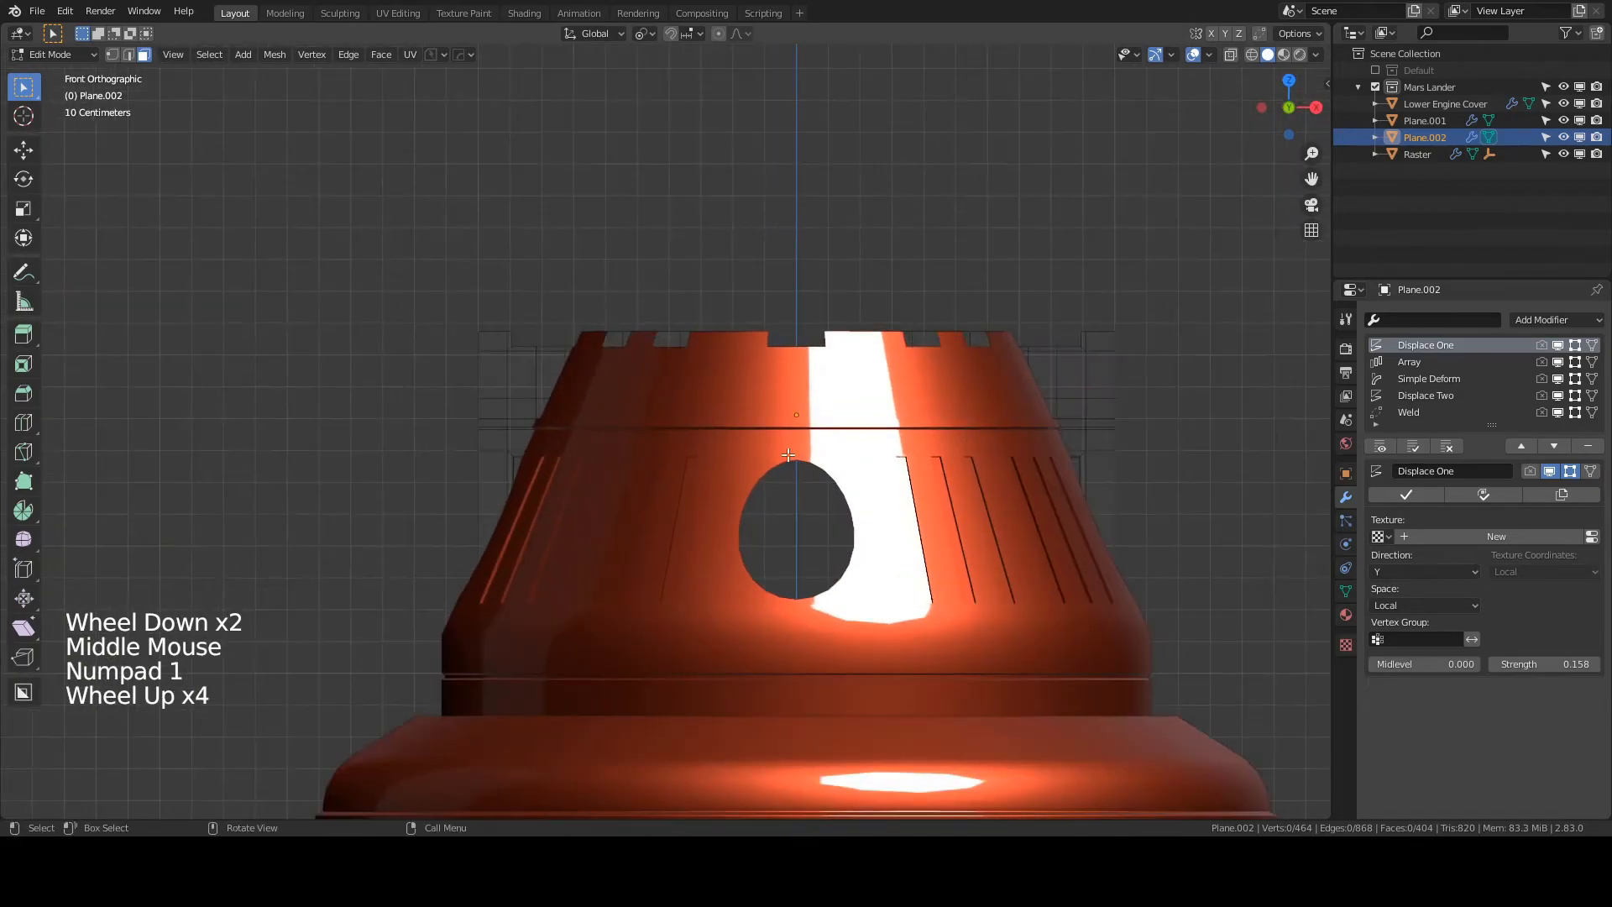
pyautogui.moveTo(829, 440); pyautogui.dragTo(868, 493, button='middle')
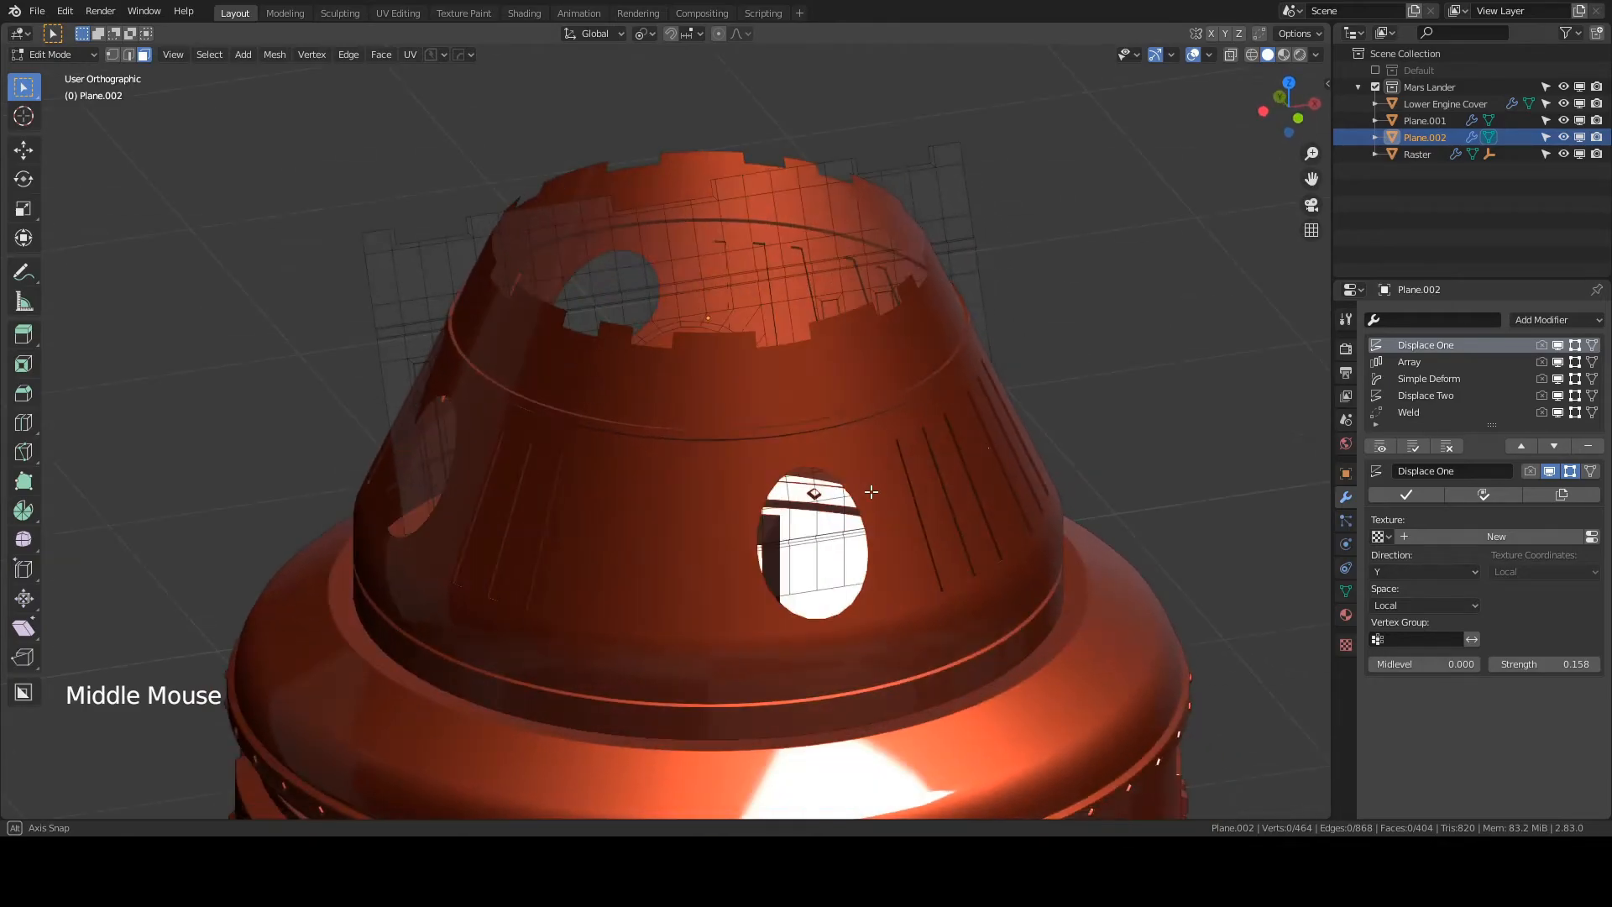
# - Leave mesh editing and add a Solidify modifier to the cone with a thickness of about 0.063
pyautogui.press('Tab')
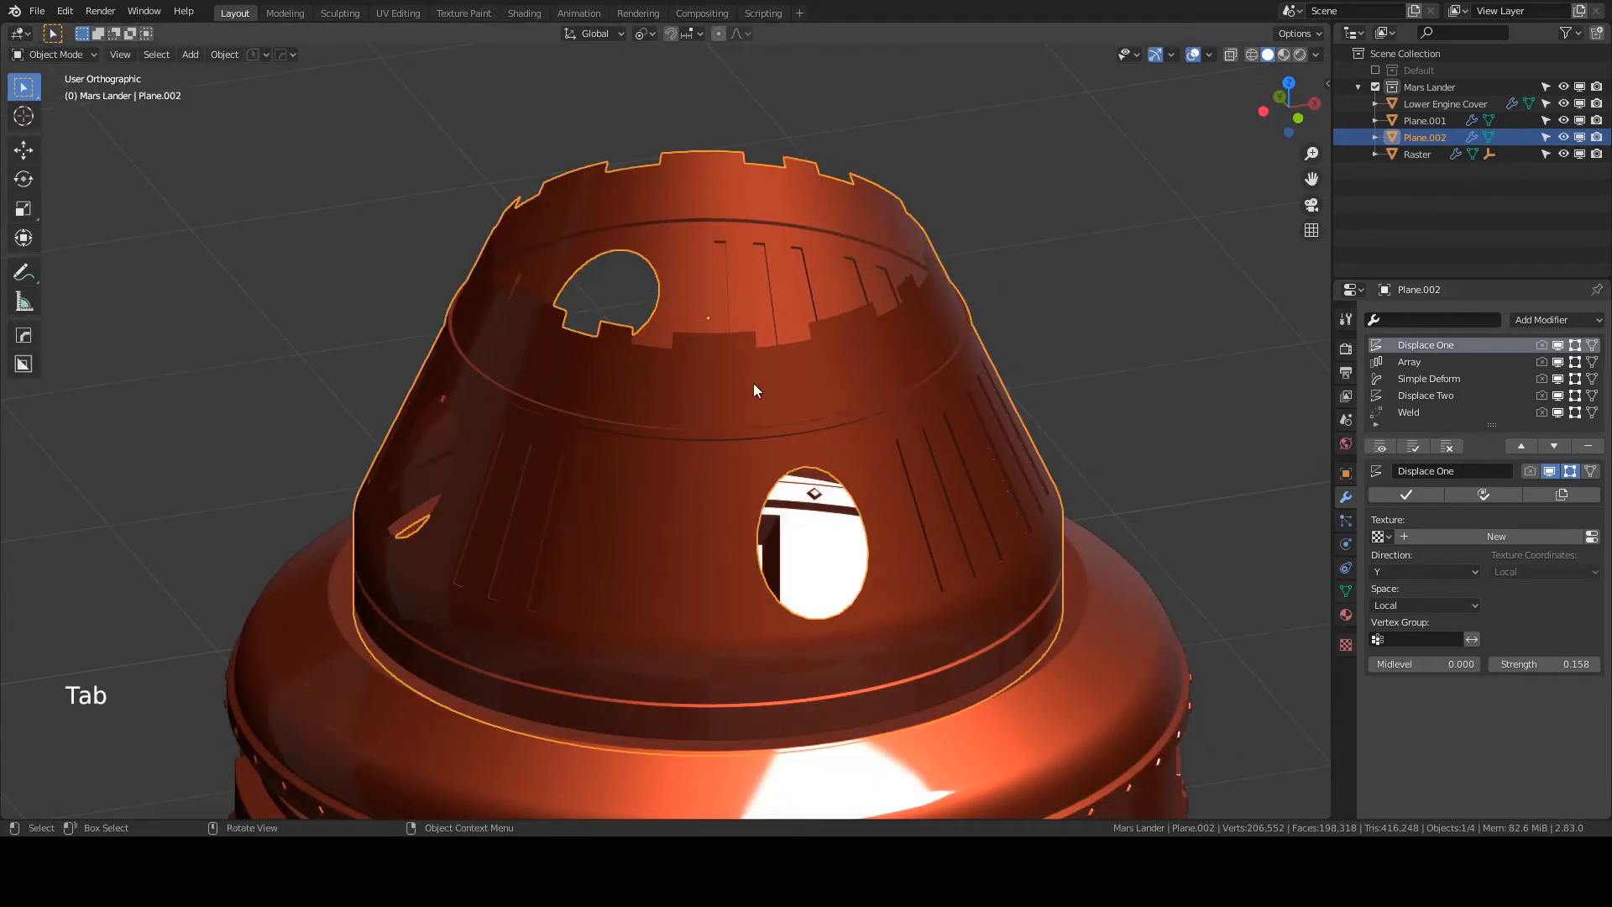
pyautogui.press('q')
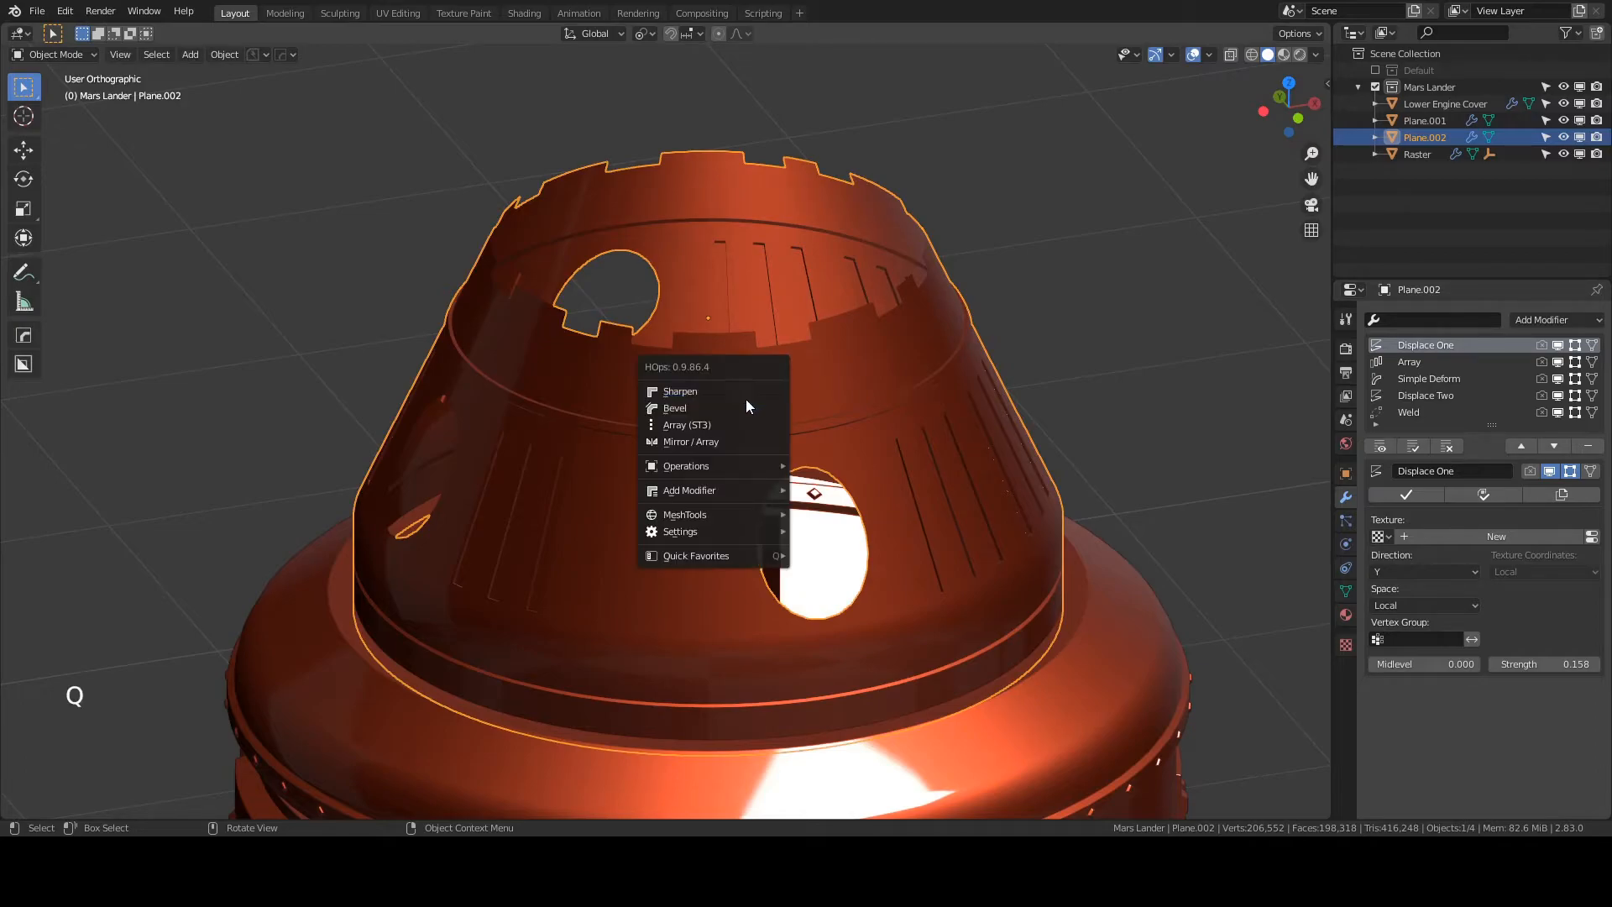
pyautogui.moveTo(705, 491)
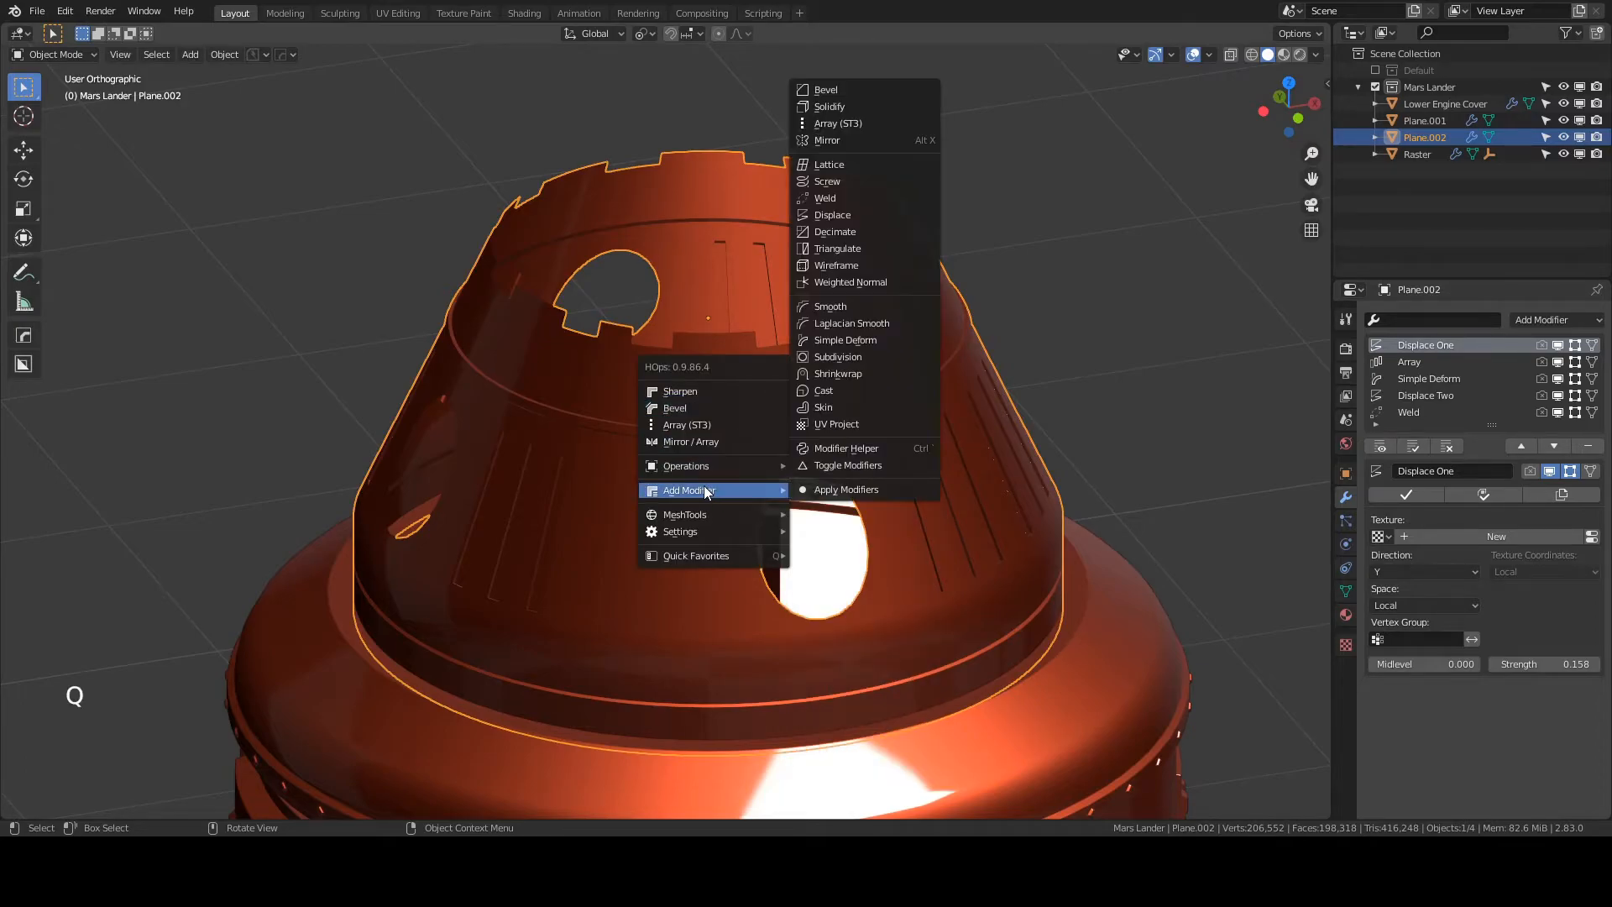
pyautogui.click(844, 105)
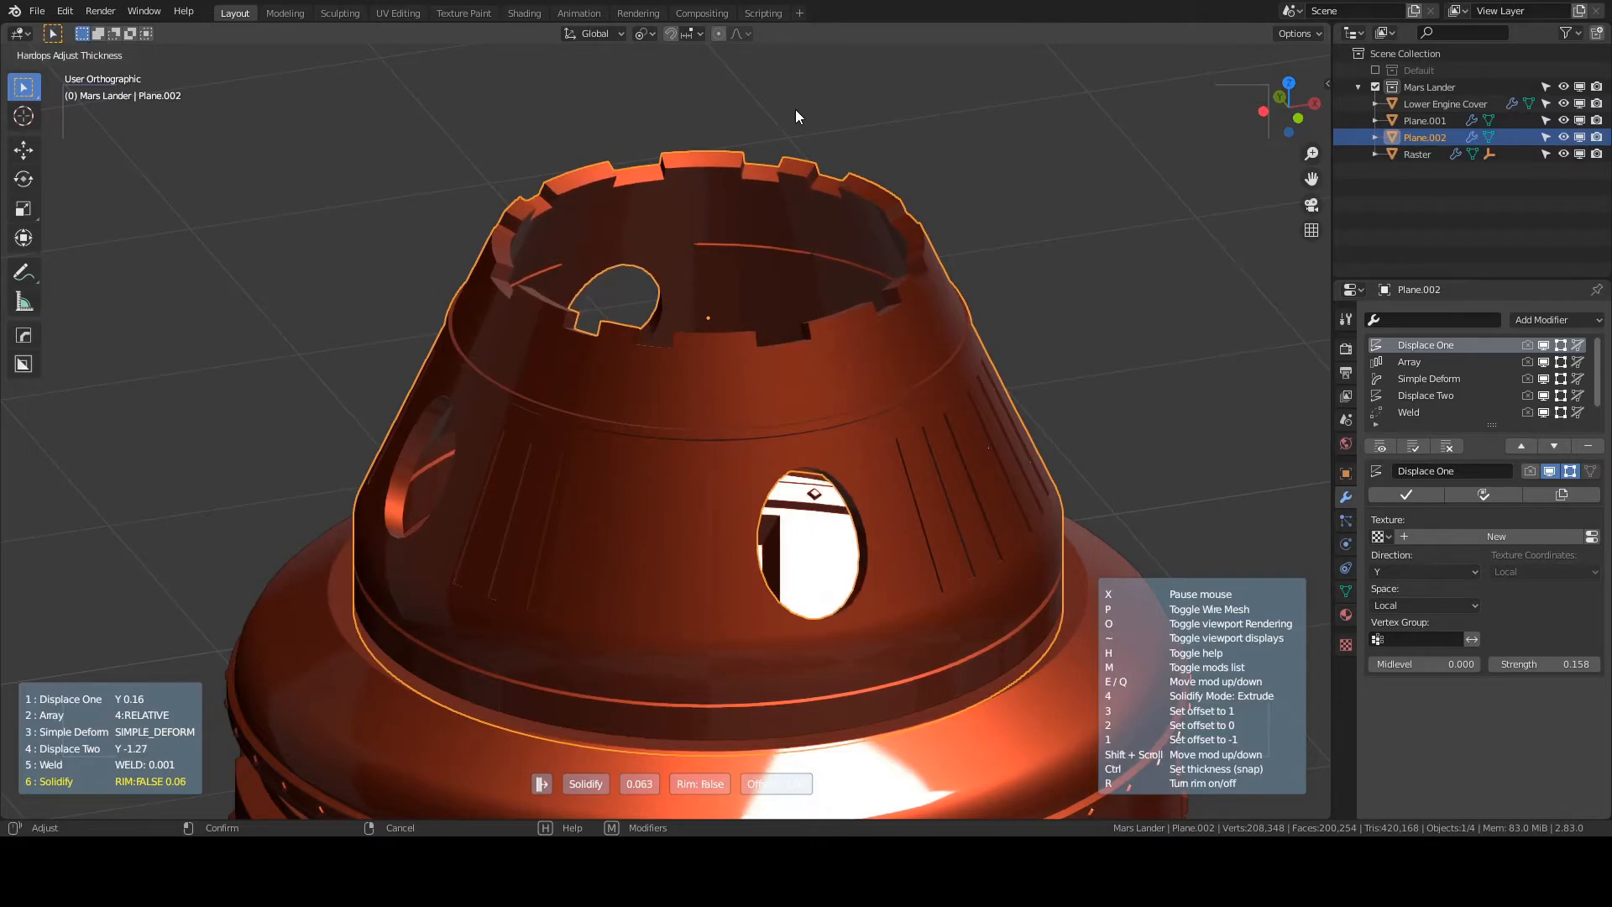
pyautogui.click(799, 116)
pyautogui.moveTo(863, 481); pyautogui.dragTo(849, 447, button='middle')
# - Return to mesh editing, hide all modifiers, and select the vertex loop around the round window hole
pyautogui.press('Tab')
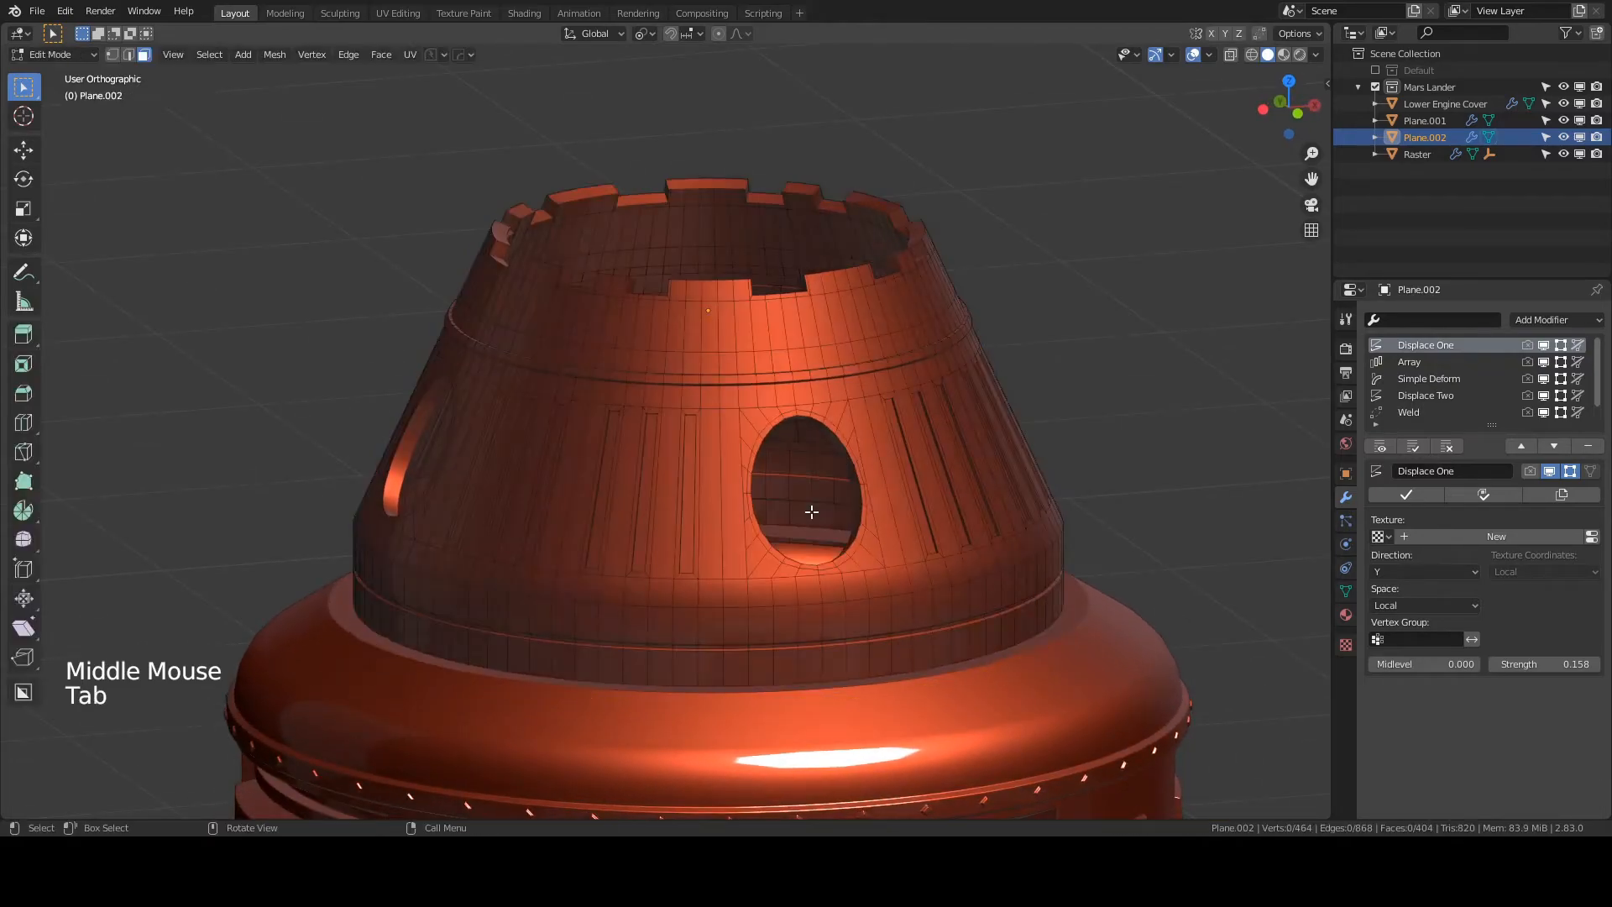
pyautogui.click(1380, 447)
pyautogui.moveTo(576, 612); pyautogui.dragTo(504, 545, button='middle')
pyautogui.click(112, 55)
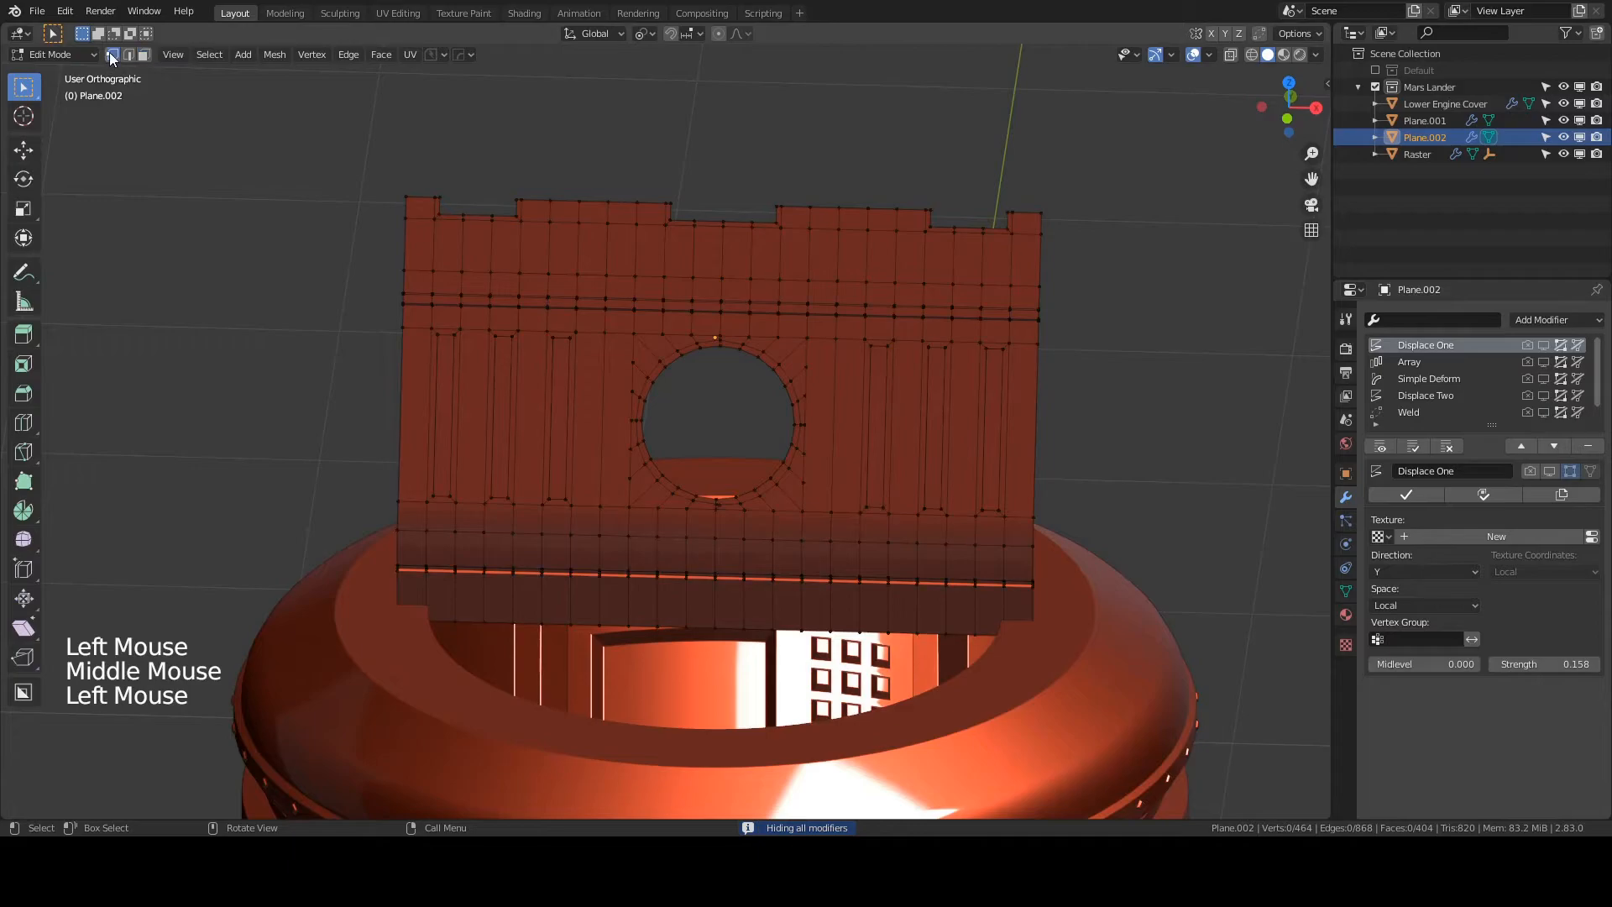
pyautogui.scroll(2, 540, 481)
pyautogui.moveTo(539, 481); pyautogui.dragTo(640, 445, button='middle')
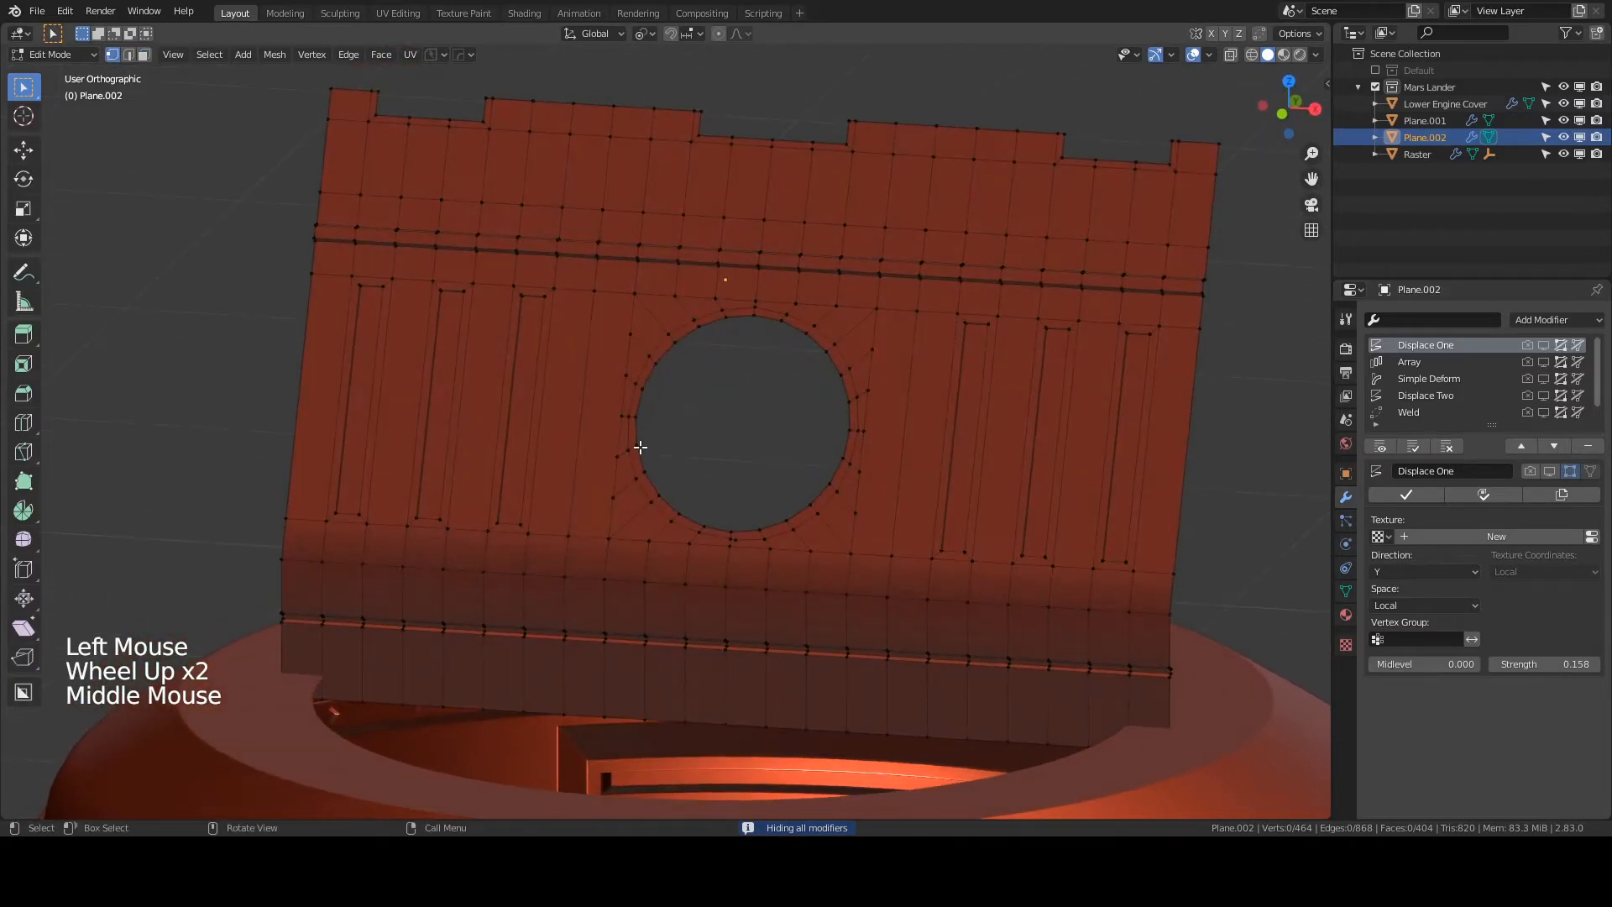
pyautogui.click(640, 448)
pyautogui.keyDown('alt'); pyautogui.click(642, 466); pyautogui.keyUp('alt')
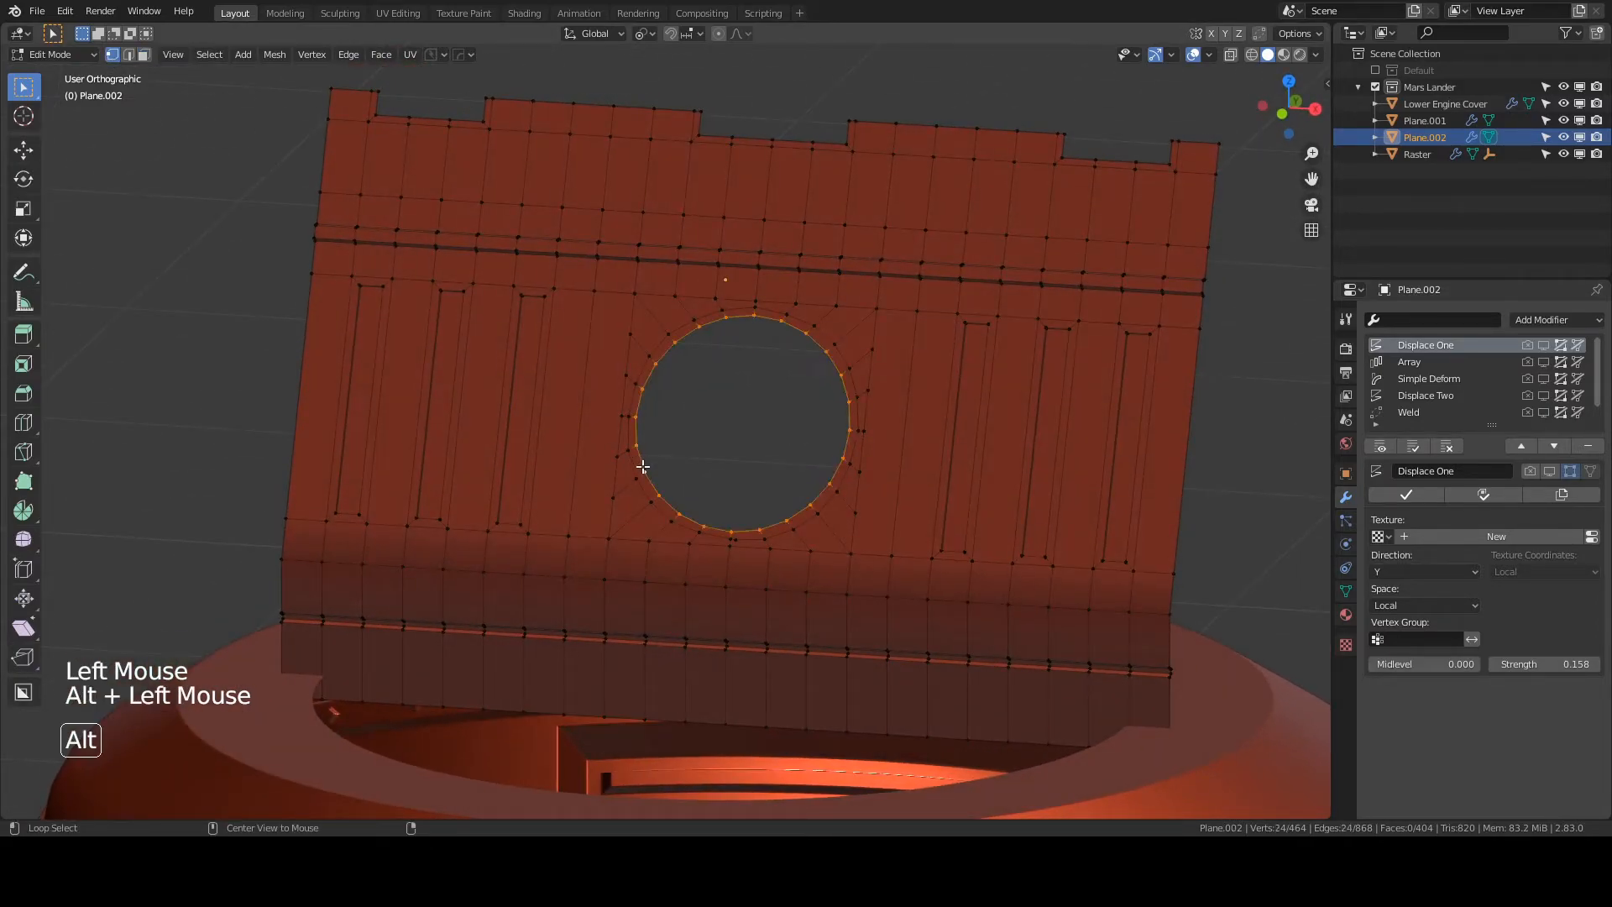
# - Close the round hole with a Grid Fill using a span of 6
pyautogui.moveTo(660, 474); pyautogui.dragTo(605, 491, button='middle')
pyautogui.scroll(1, 670, 475)
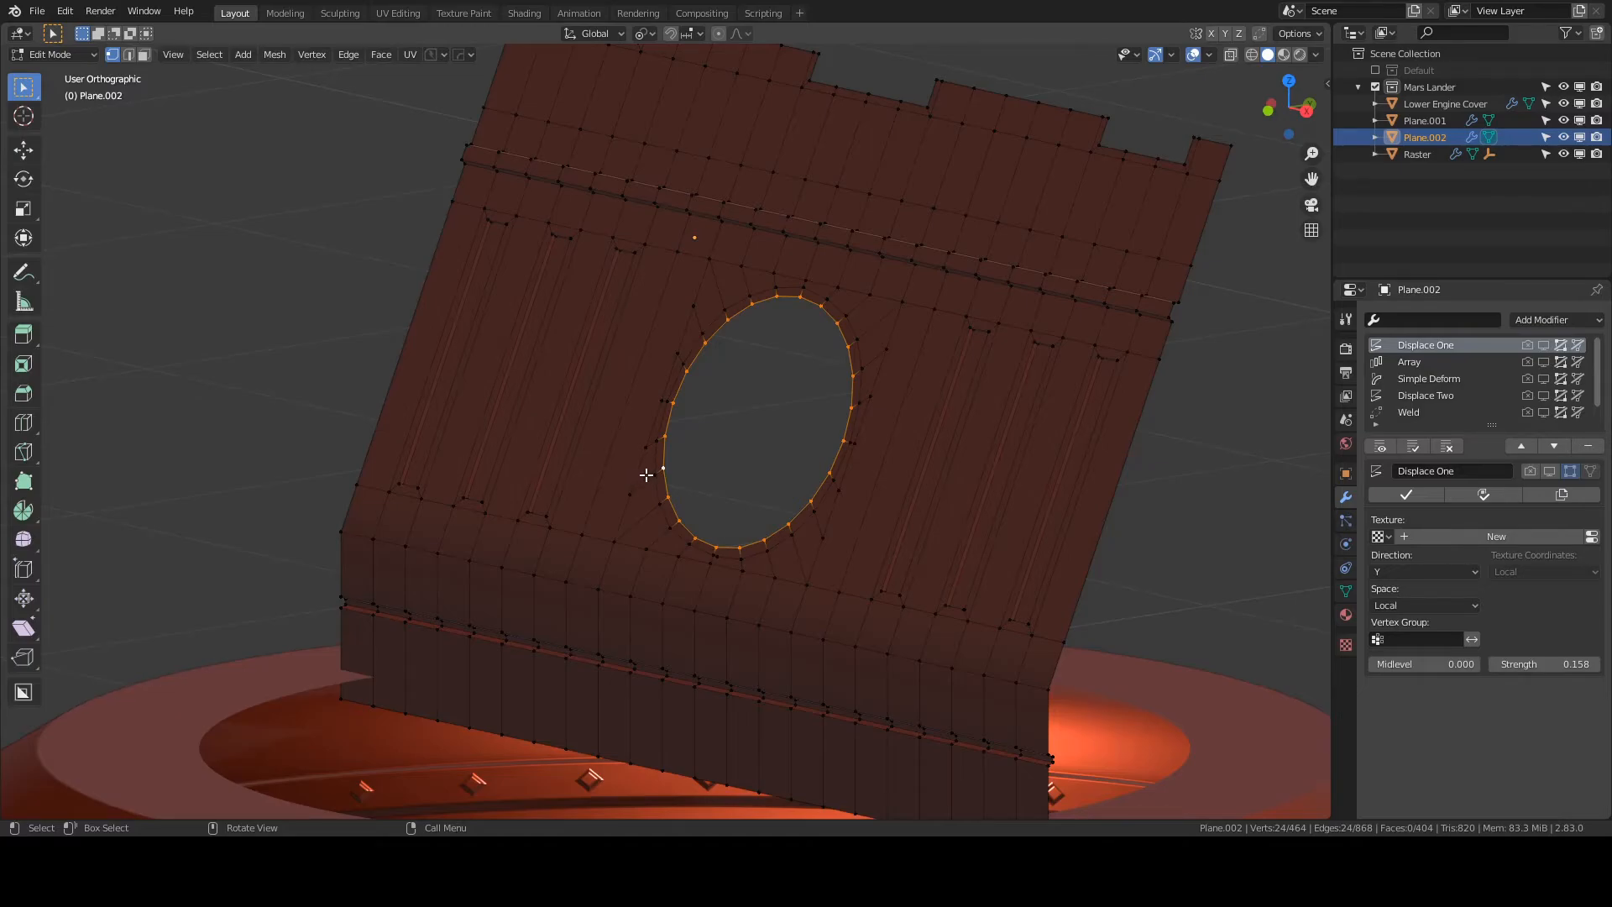
pyautogui.click(381, 56)
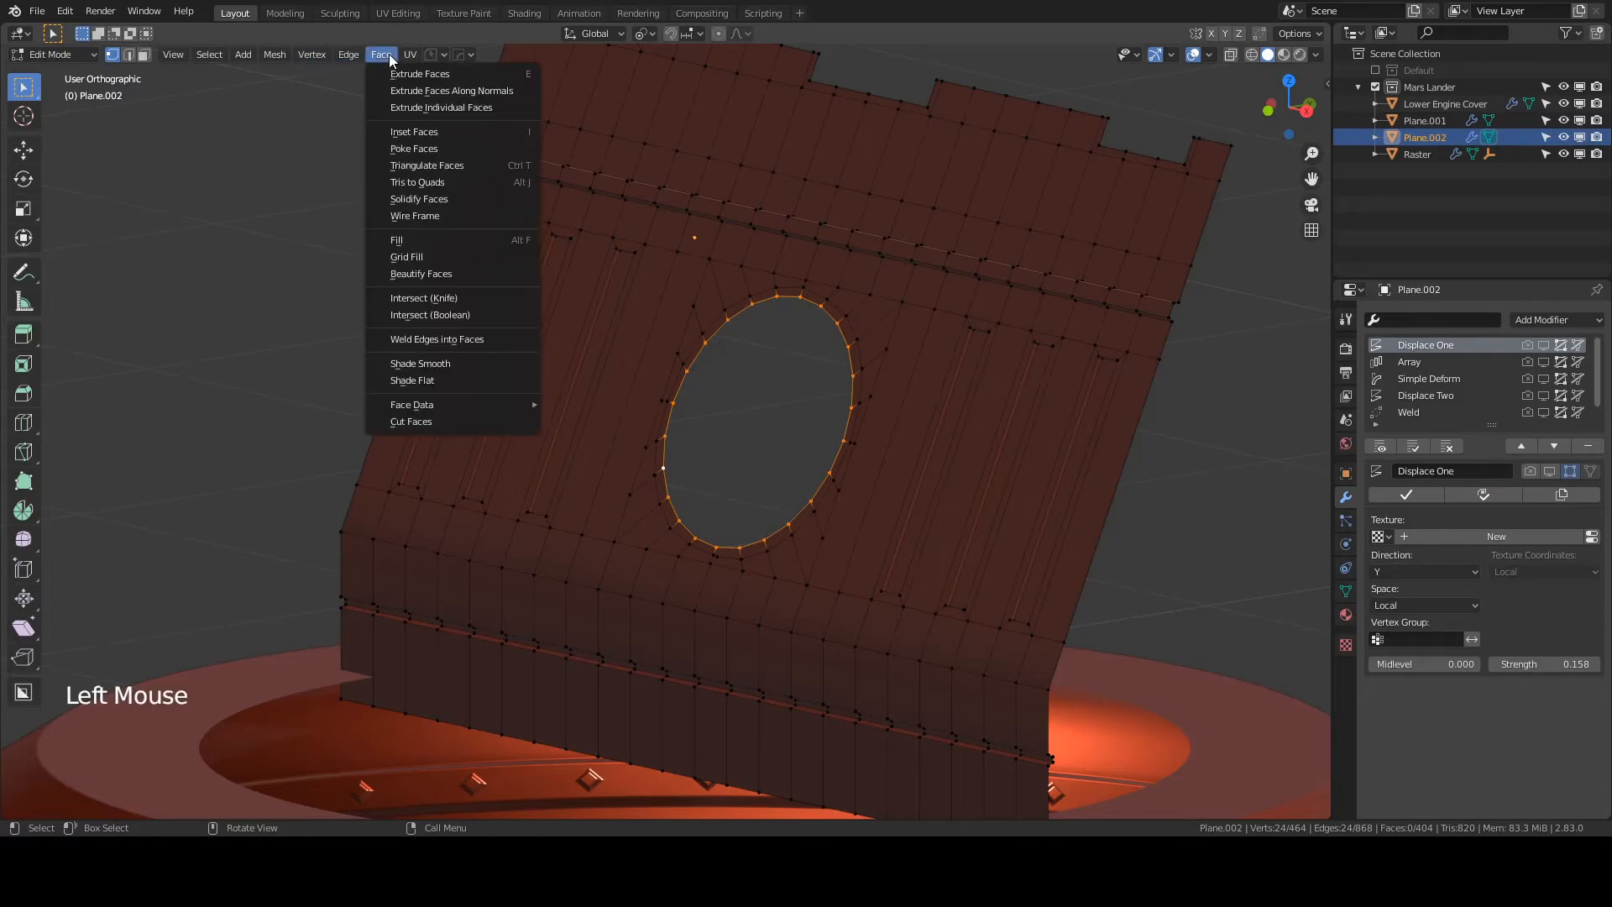
pyautogui.click(412, 257)
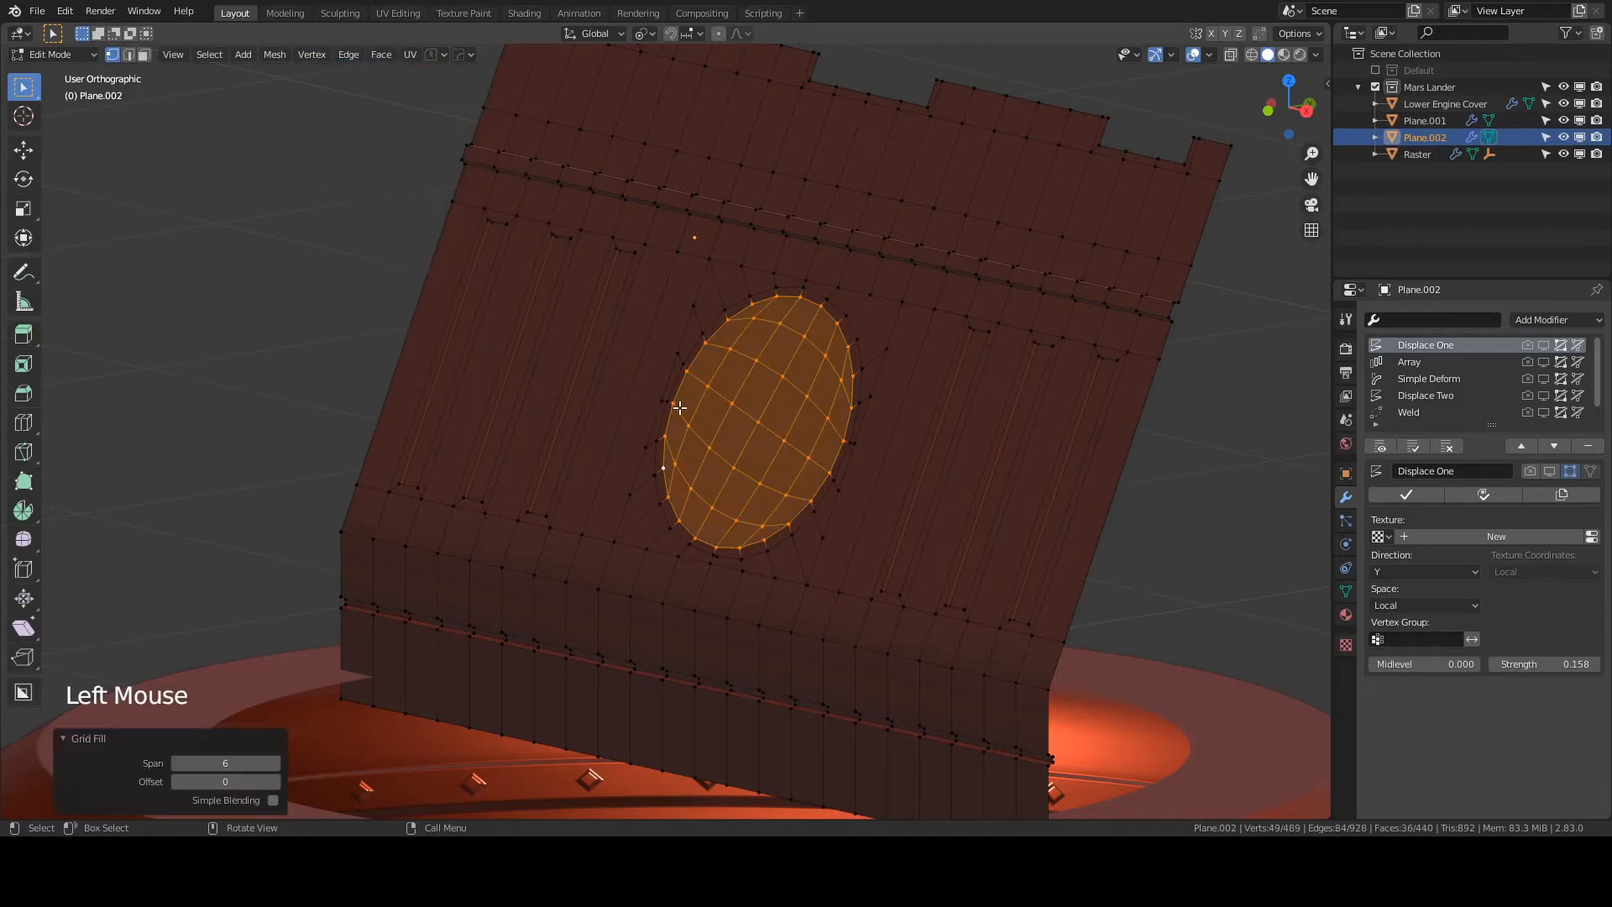
pyautogui.moveTo(680, 408); pyautogui.dragTo(670, 410, button='middle')
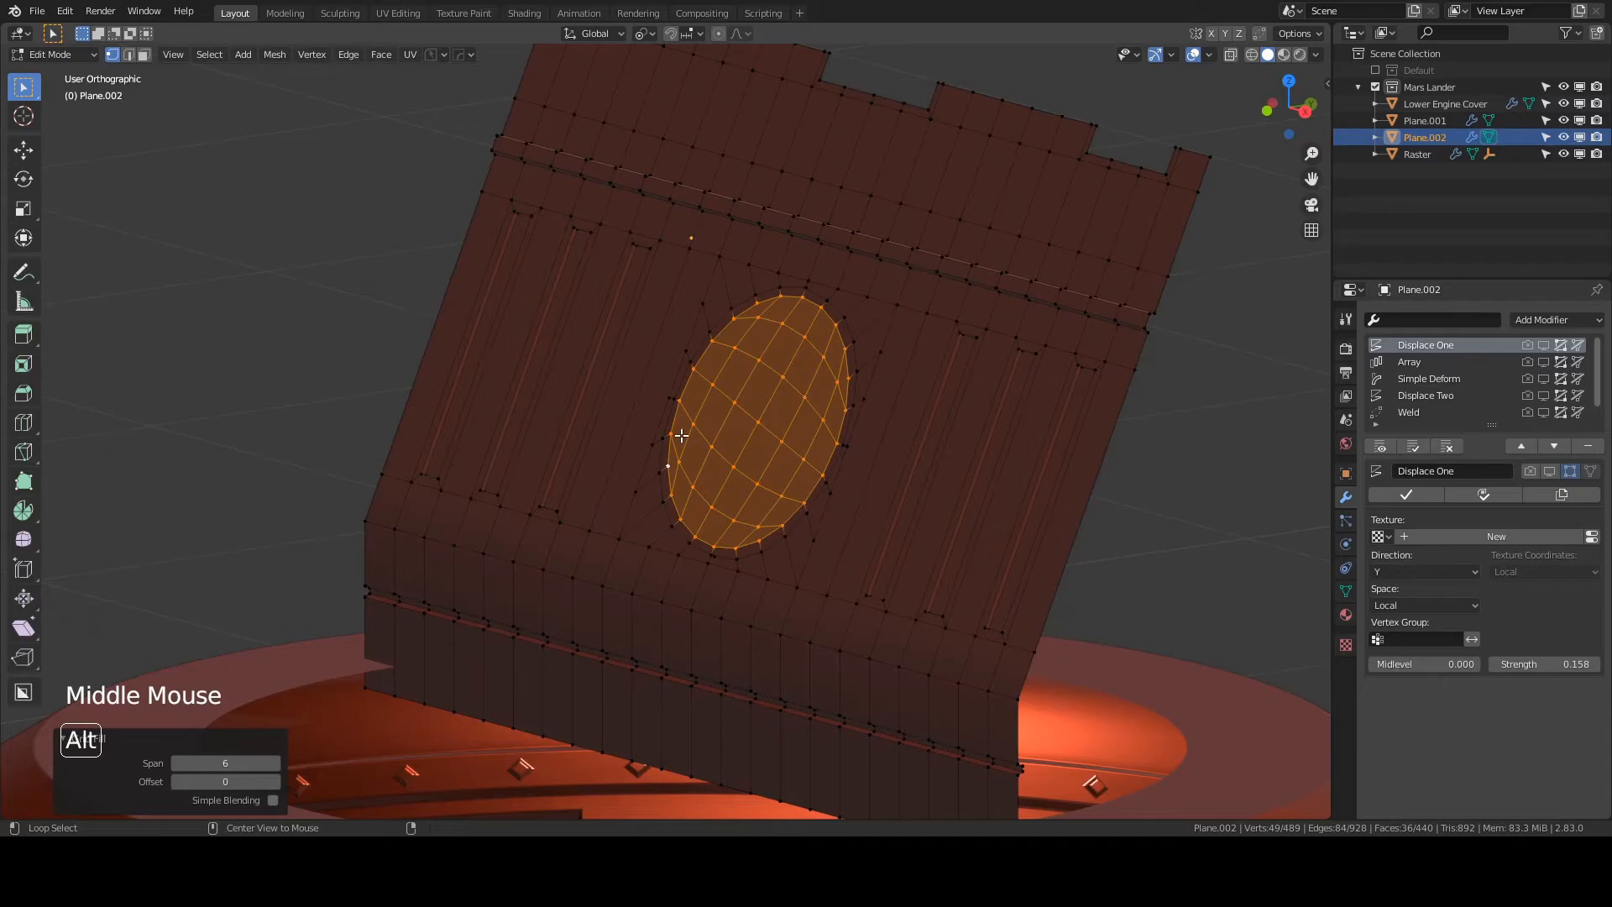
# - Extrude the filled window faces along their normals by about -0.015 to recess them
pyautogui.hotkey('alt', 'e')
pyautogui.click(681, 433)
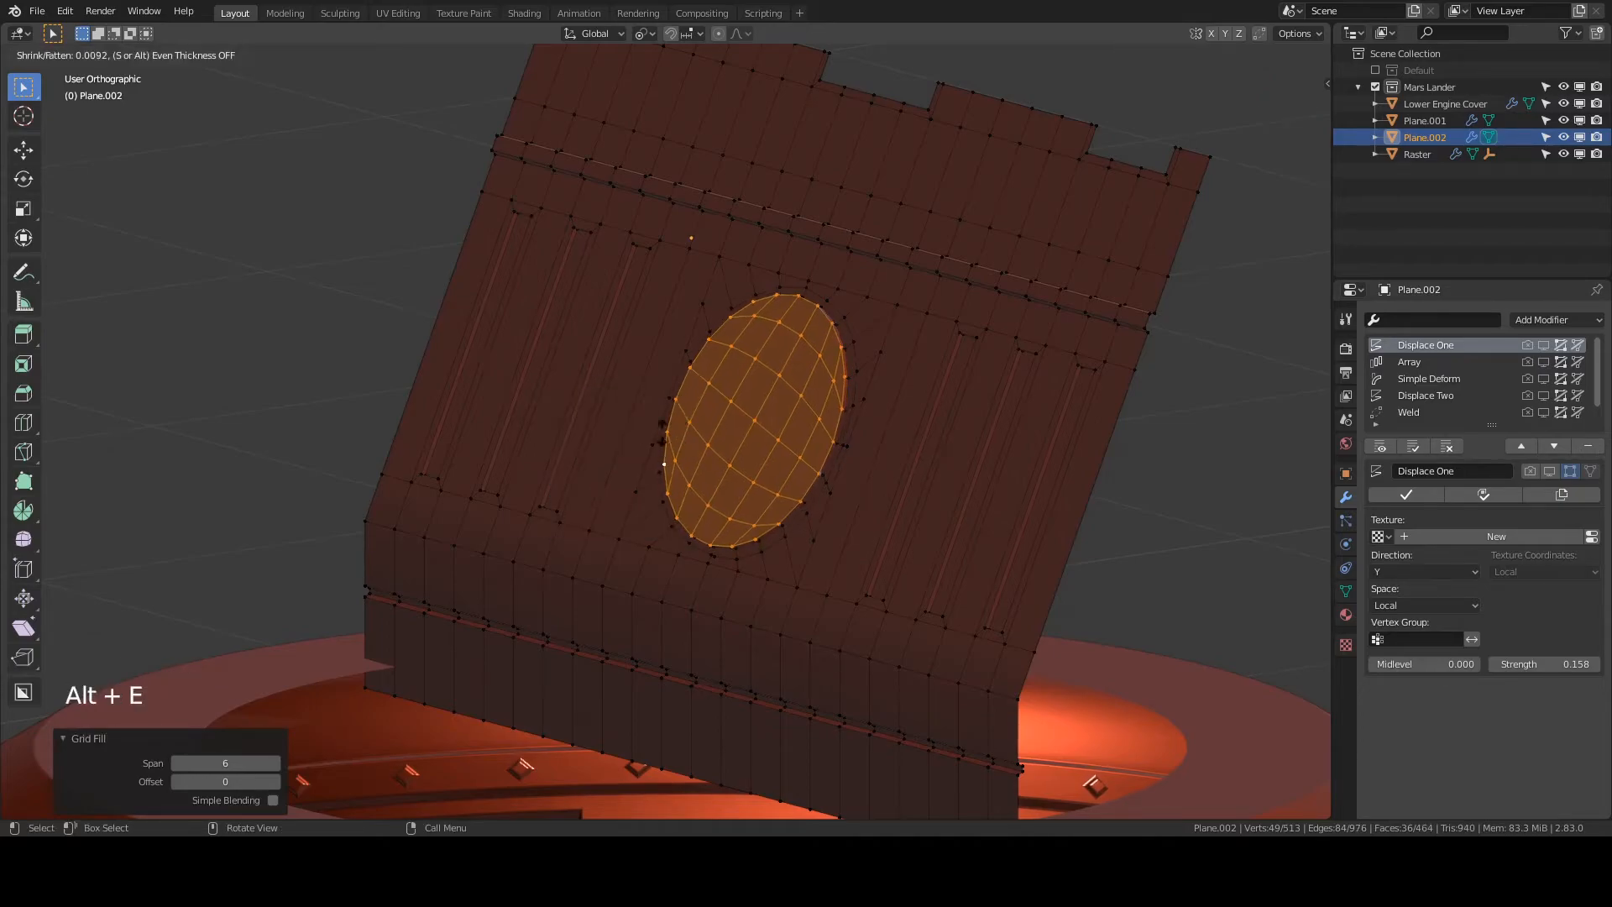
pyautogui.press('shift')
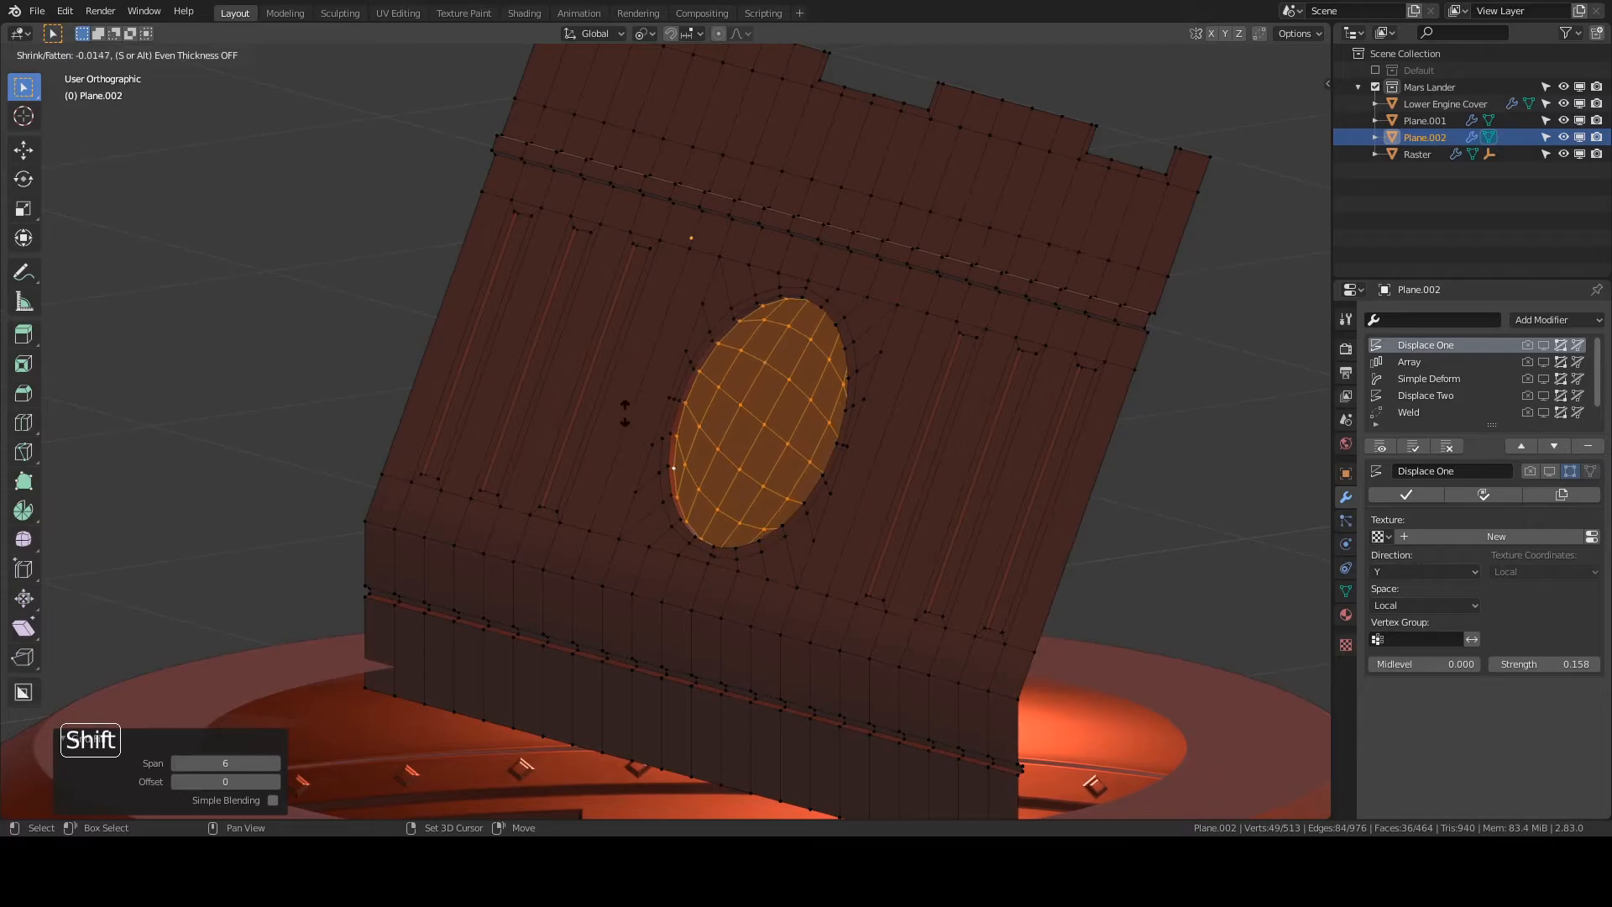
pyautogui.click(619, 407)
pyautogui.moveTo(692, 421); pyautogui.dragTo(868, 414, button='middle')
# - Leave mesh editing, show all modifiers on the plane, and deselect it
pyautogui.press('Tab')
pyautogui.scroll(-5, 868, 415)
pyautogui.moveTo(763, 424); pyautogui.dragTo(746, 461, button='middle')
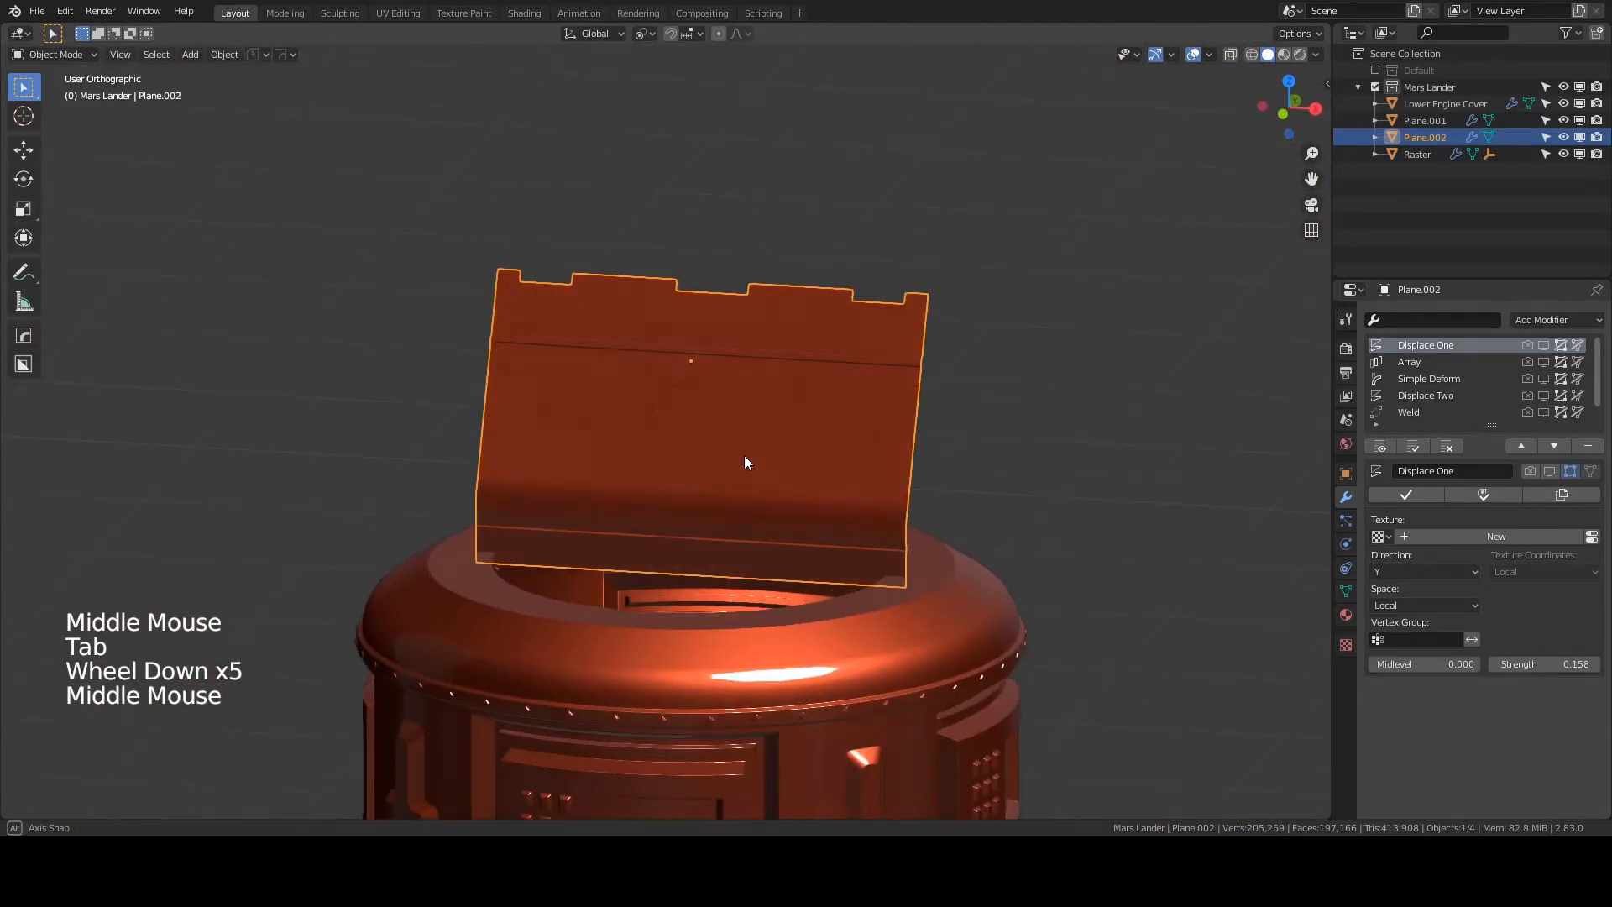
pyautogui.click(1414, 449)
pyautogui.moveTo(1300, 455)
pyautogui.mouseDown(button='middle')
pyautogui.moveTo(1004, 415)
pyautogui.moveTo(1020, 388)
pyautogui.moveTo(1151, 435)
pyautogui.moveTo(1025, 496)
pyautogui.moveTo(965, 453)
pyautogui.moveTo(925, 491)
pyautogui.moveTo(920, 410)
pyautogui.moveTo(952, 390)
pyautogui.moveTo(1007, 413)
pyautogui.moveTo(978, 514)
pyautogui.mouseUp(button='middle')
pyautogui.click(1105, 514)
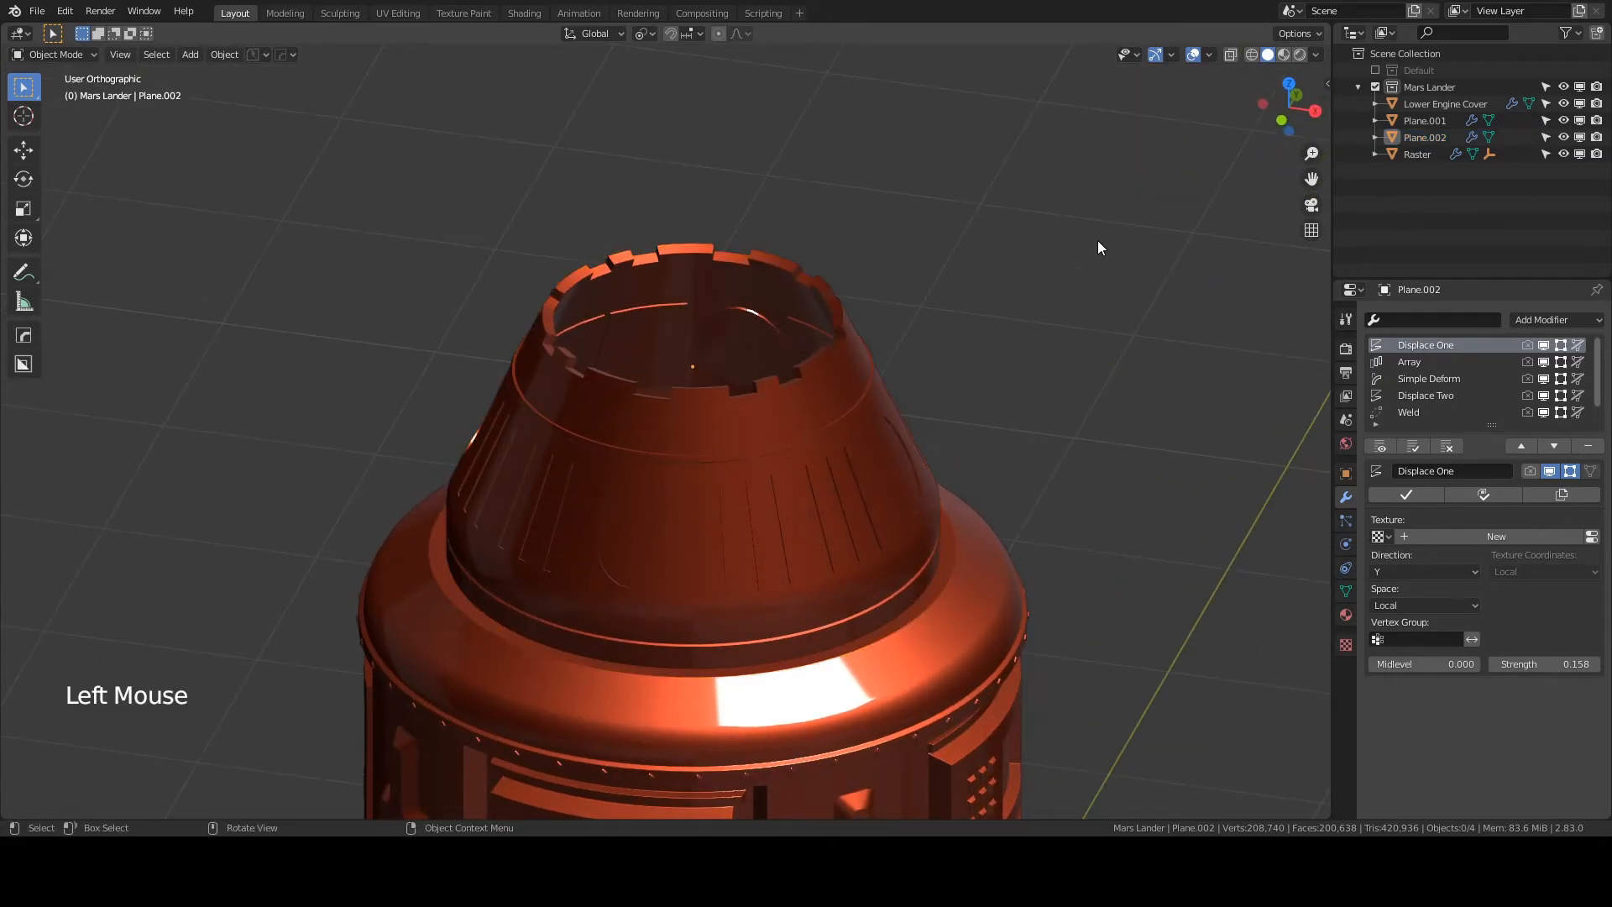
# - Switch the viewport's solid shading from the glossy red look to plain grey
pyautogui.click(1316, 56)
pyautogui.click(1242, 136)
pyautogui.moveTo(833, 395)
pyautogui.mouseDown(button='middle')
pyautogui.moveTo(845, 329)
pyautogui.moveTo(885, 396)
pyautogui.mouseUp(button='middle')
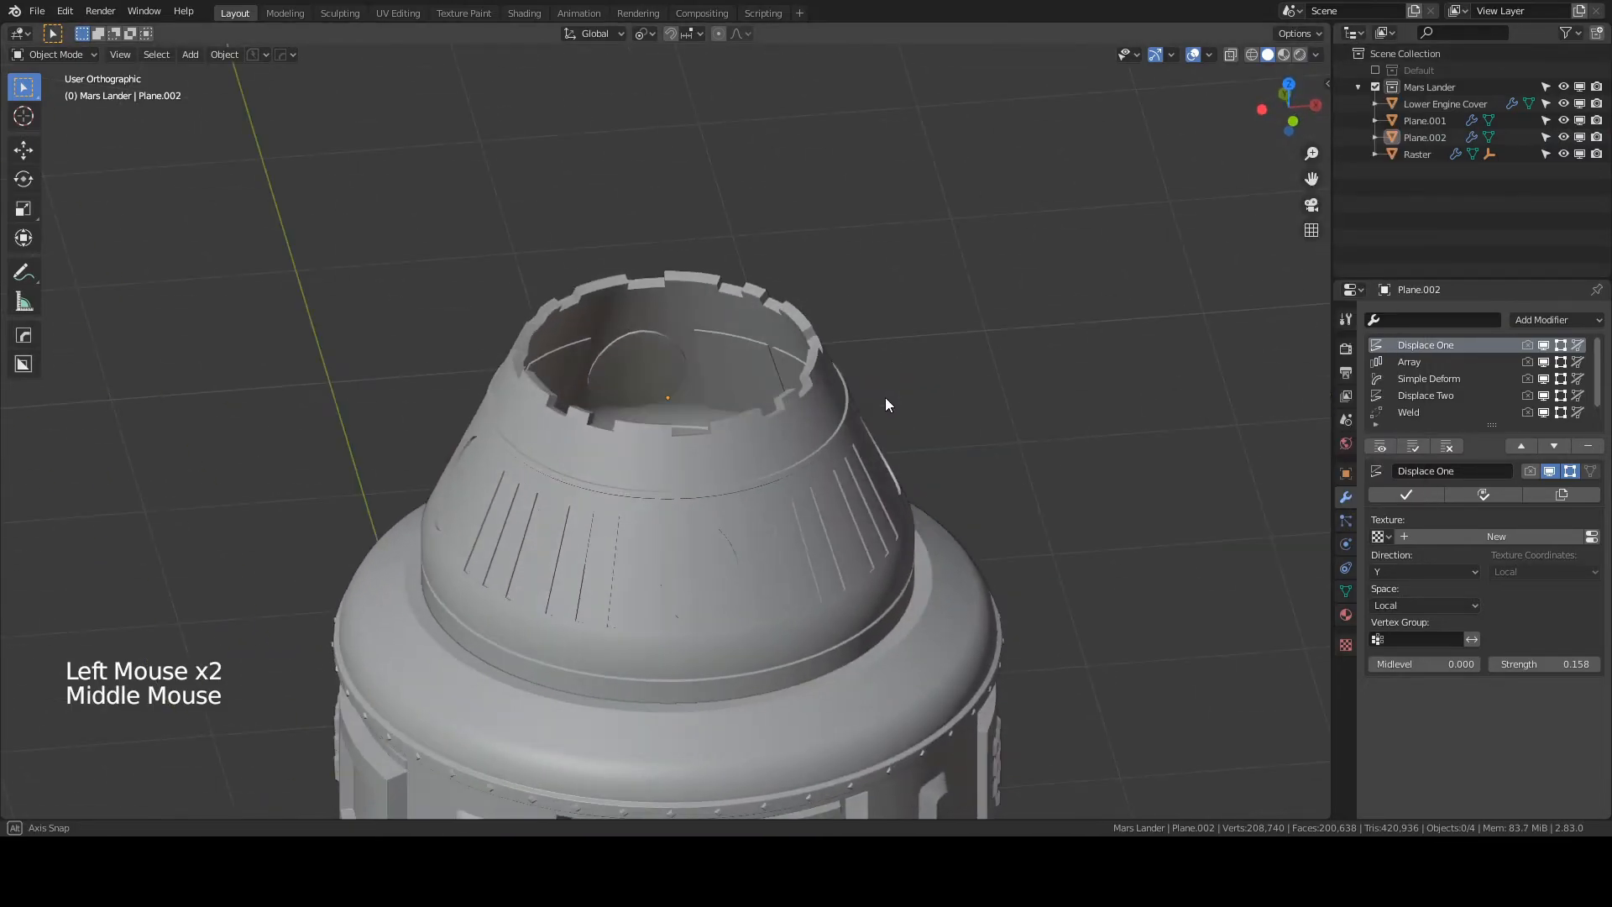
# - Open the cylindrical body below the cone for mesh editing and inspect its upper edge with modifiers hidden and shown
pyautogui.click(892, 654)
pyautogui.press('Tab')
pyautogui.scroll(-4, 888, 652)
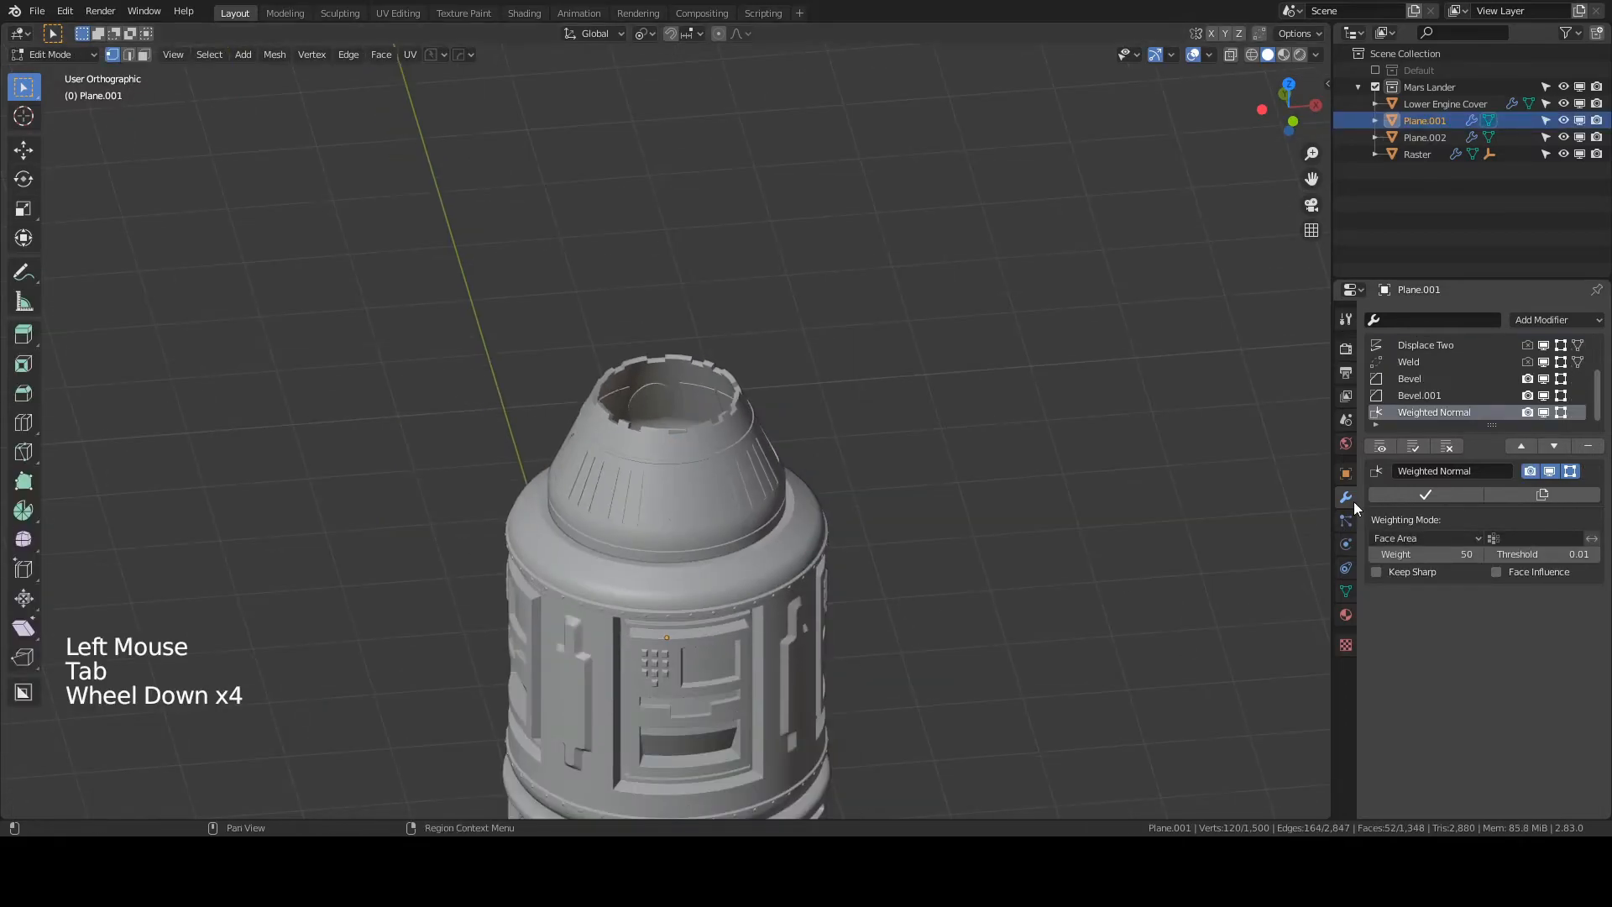
pyautogui.click(1382, 448)
pyautogui.scroll(1, 828, 568)
pyautogui.moveTo(828, 569); pyautogui.dragTo(631, 488, button='middle')
pyautogui.scroll(1, 534, 508)
pyautogui.moveTo(534, 508); pyautogui.dragTo(659, 639, button='middle')
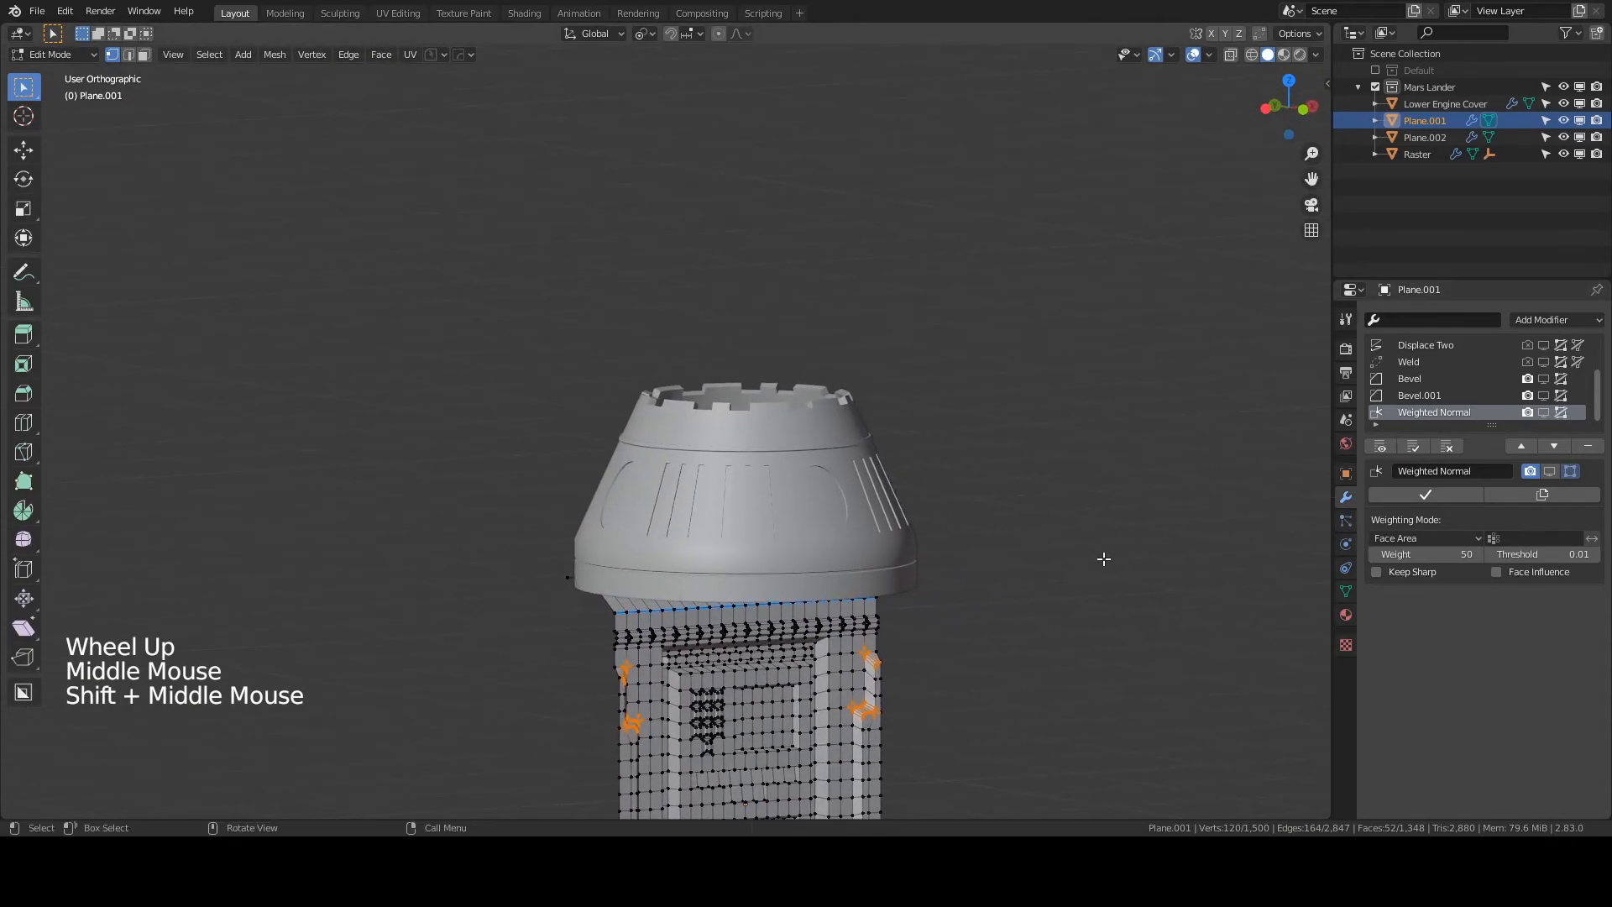
pyautogui.click(1382, 447)
# - Select the inner edge loop at the top of the cylindrical body and raise it about 0.196 m along Z
pyautogui.moveTo(647, 627); pyautogui.dragTo(640, 643, button='middle')
pyautogui.moveTo(562, 607); pyautogui.dragTo(575, 691, button='middle')
pyautogui.click(729, 568)
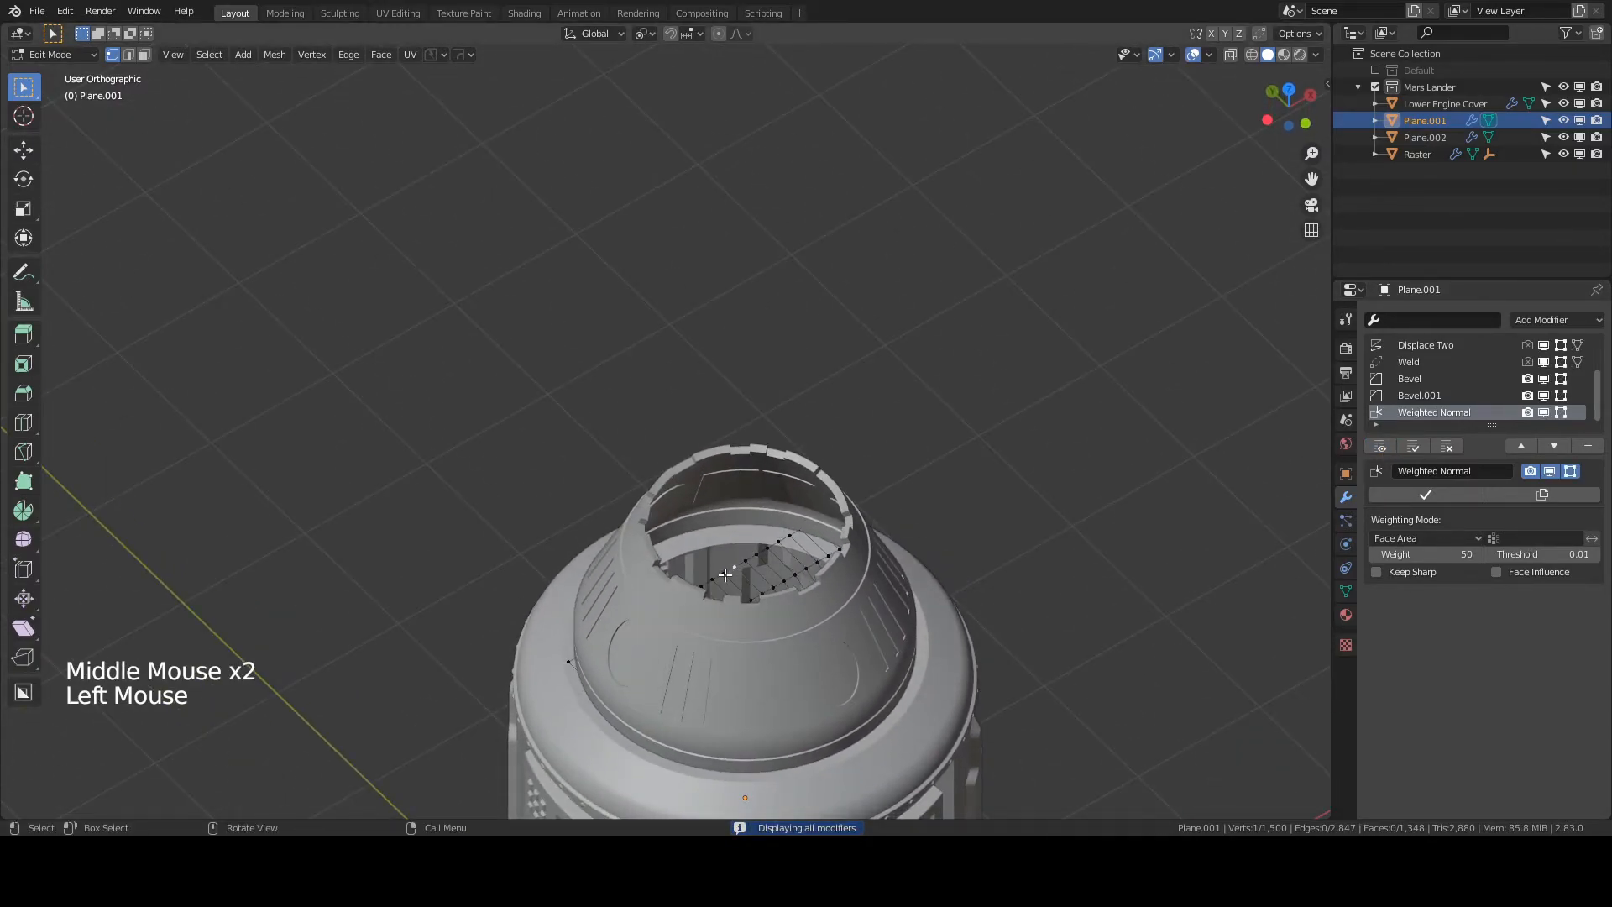
pyautogui.keyDown('alt'); pyautogui.click(726, 575); pyautogui.keyUp('alt')
pyautogui.click(717, 577)
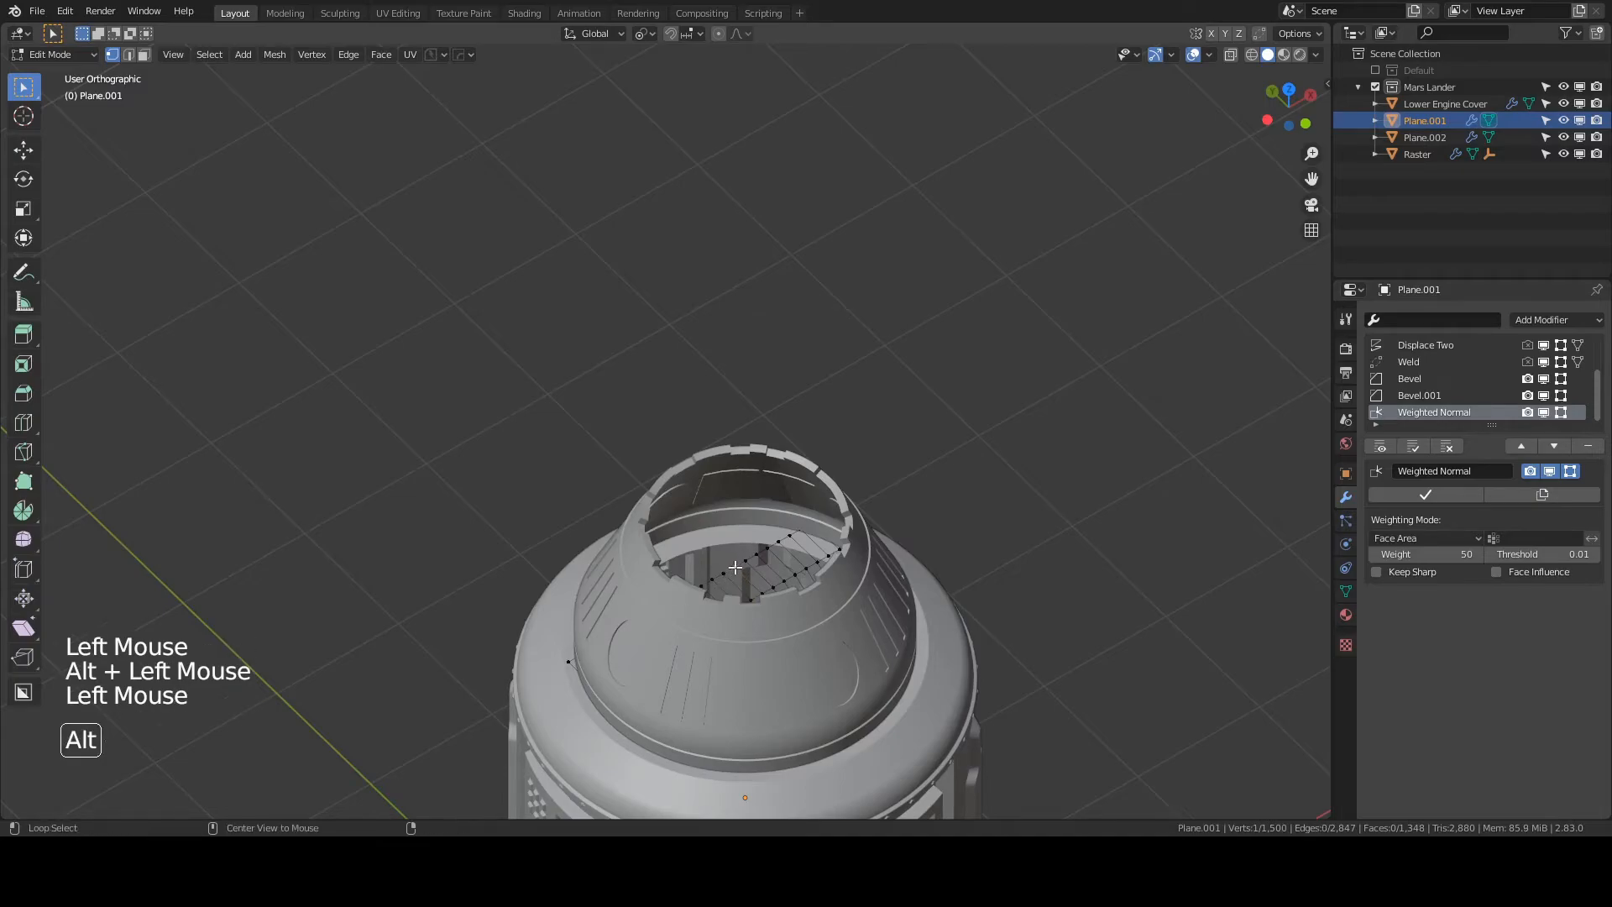
pyautogui.keyDown('alt'); pyautogui.click(712, 579); pyautogui.keyUp('alt')
pyautogui.press('g')
pyautogui.press('z')
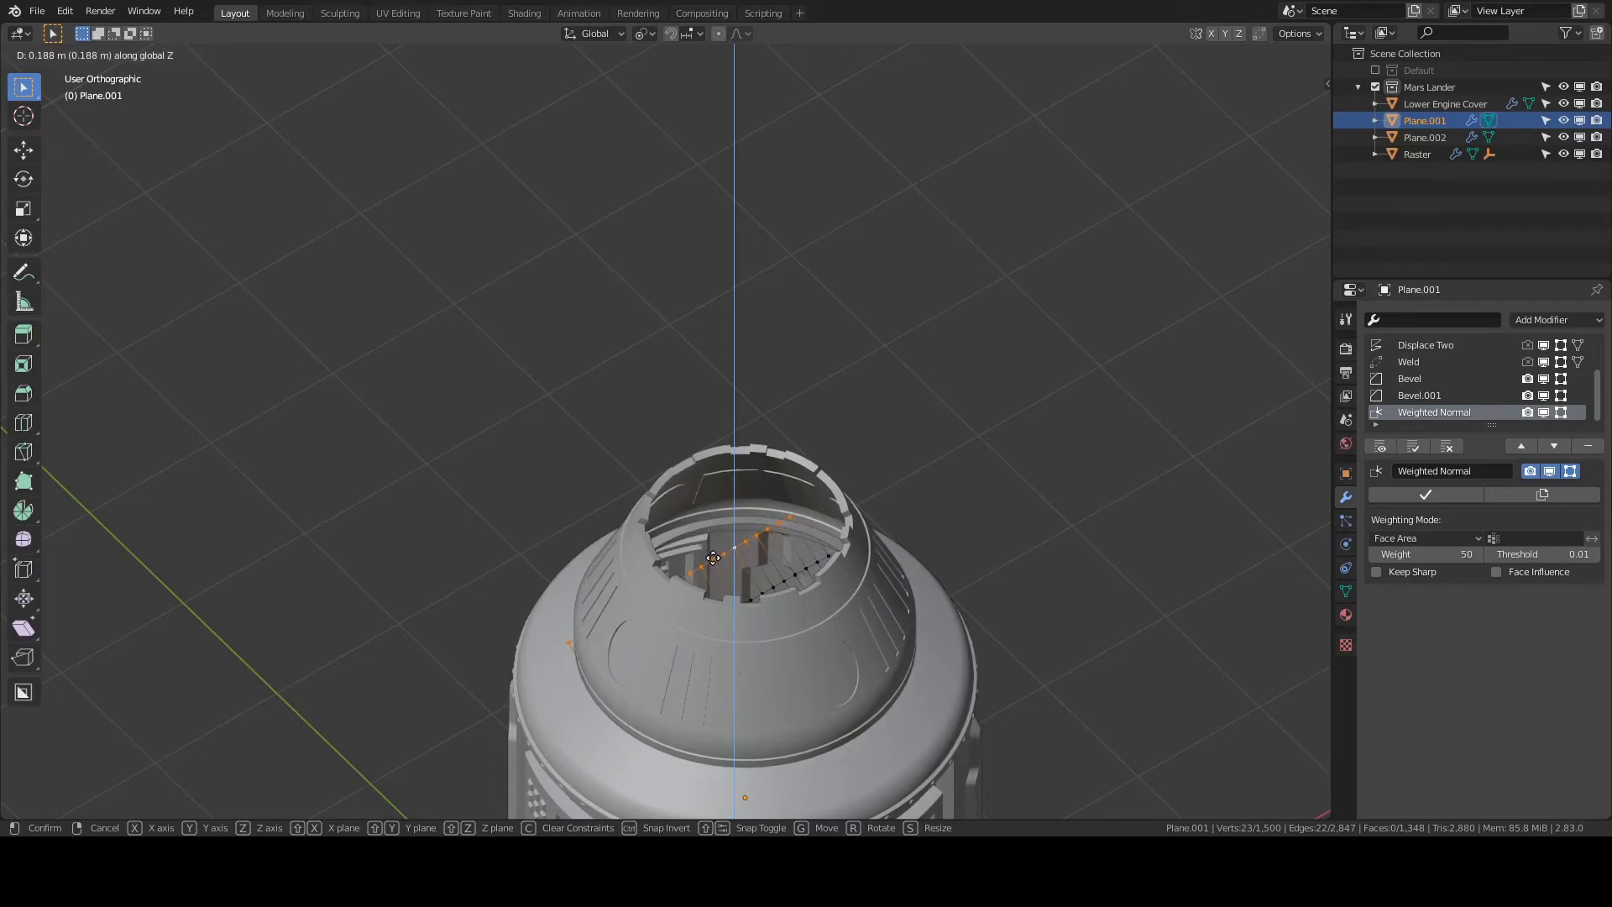
pyautogui.click(713, 557)
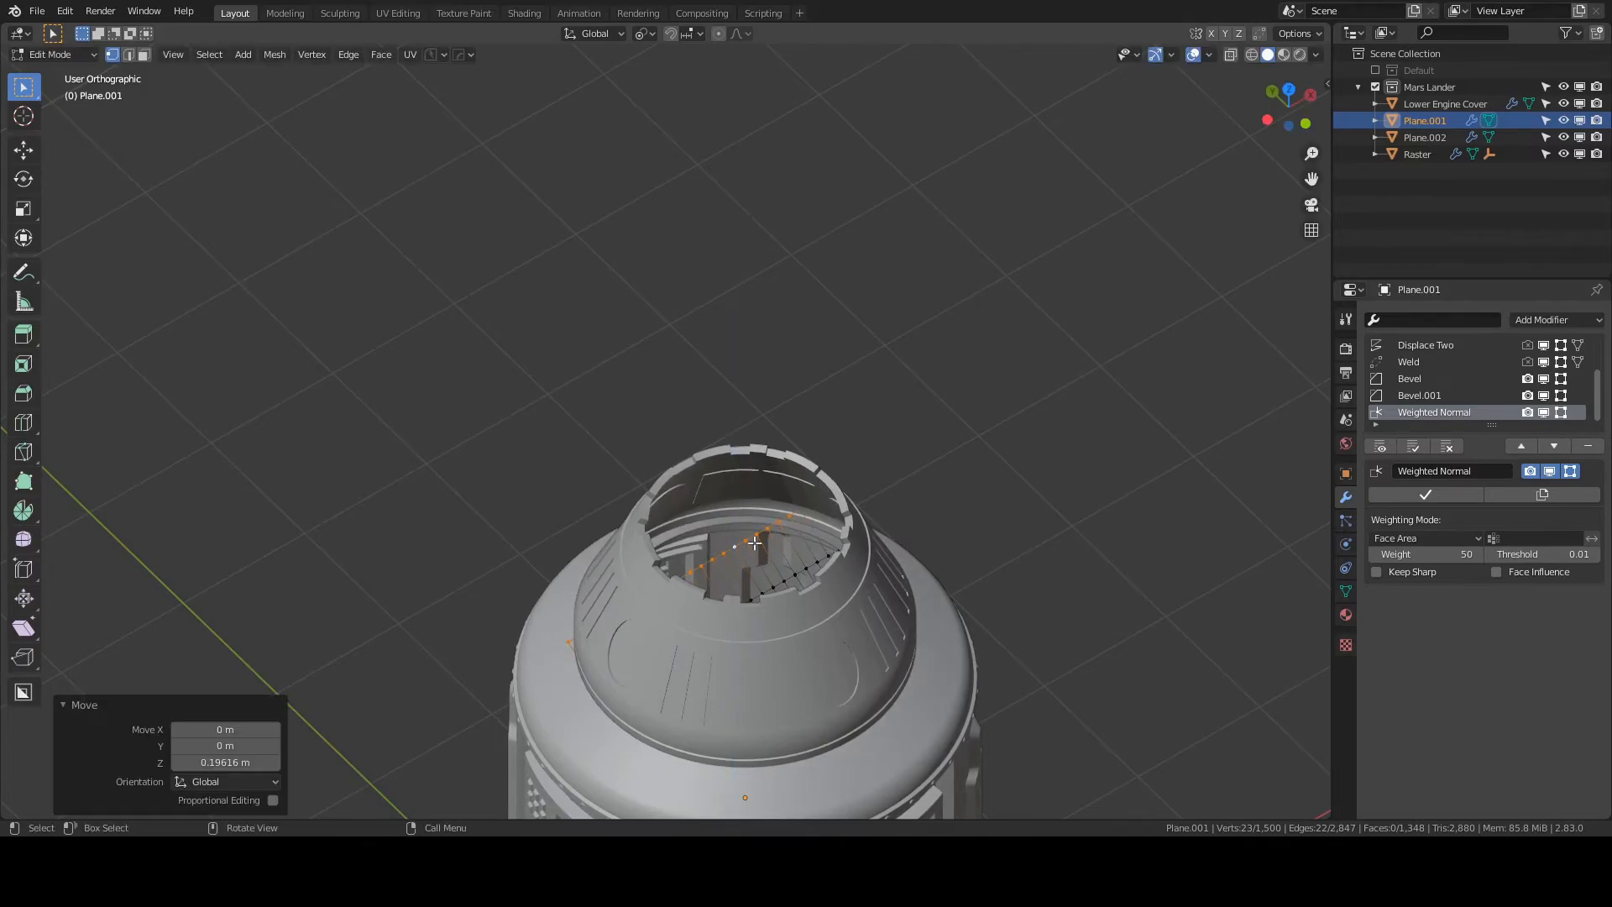
# - Return to object mode with nothing selected and save the file
pyautogui.press('Tab')
pyautogui.click(501, 495)
pyautogui.moveTo(501, 495); pyautogui.dragTo(607, 451, button='middle')
pyautogui.click(1117, 585)
pyautogui.moveTo(1111, 582); pyautogui.dragTo(1247, 484, button='middle')
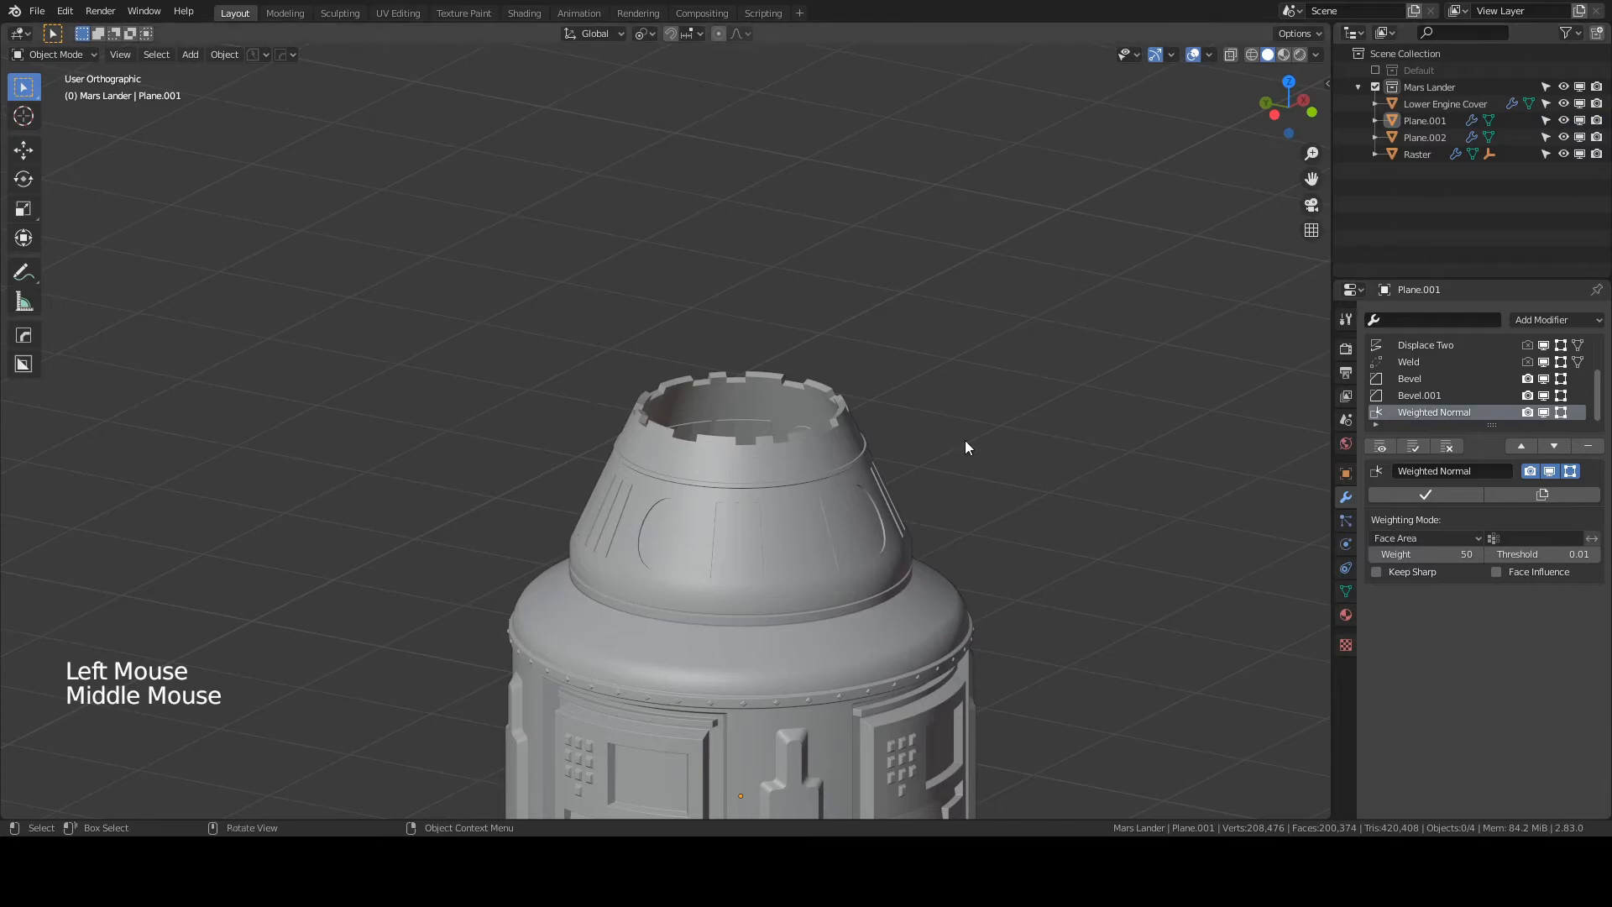
pyautogui.hotkey('ctrl', 's')
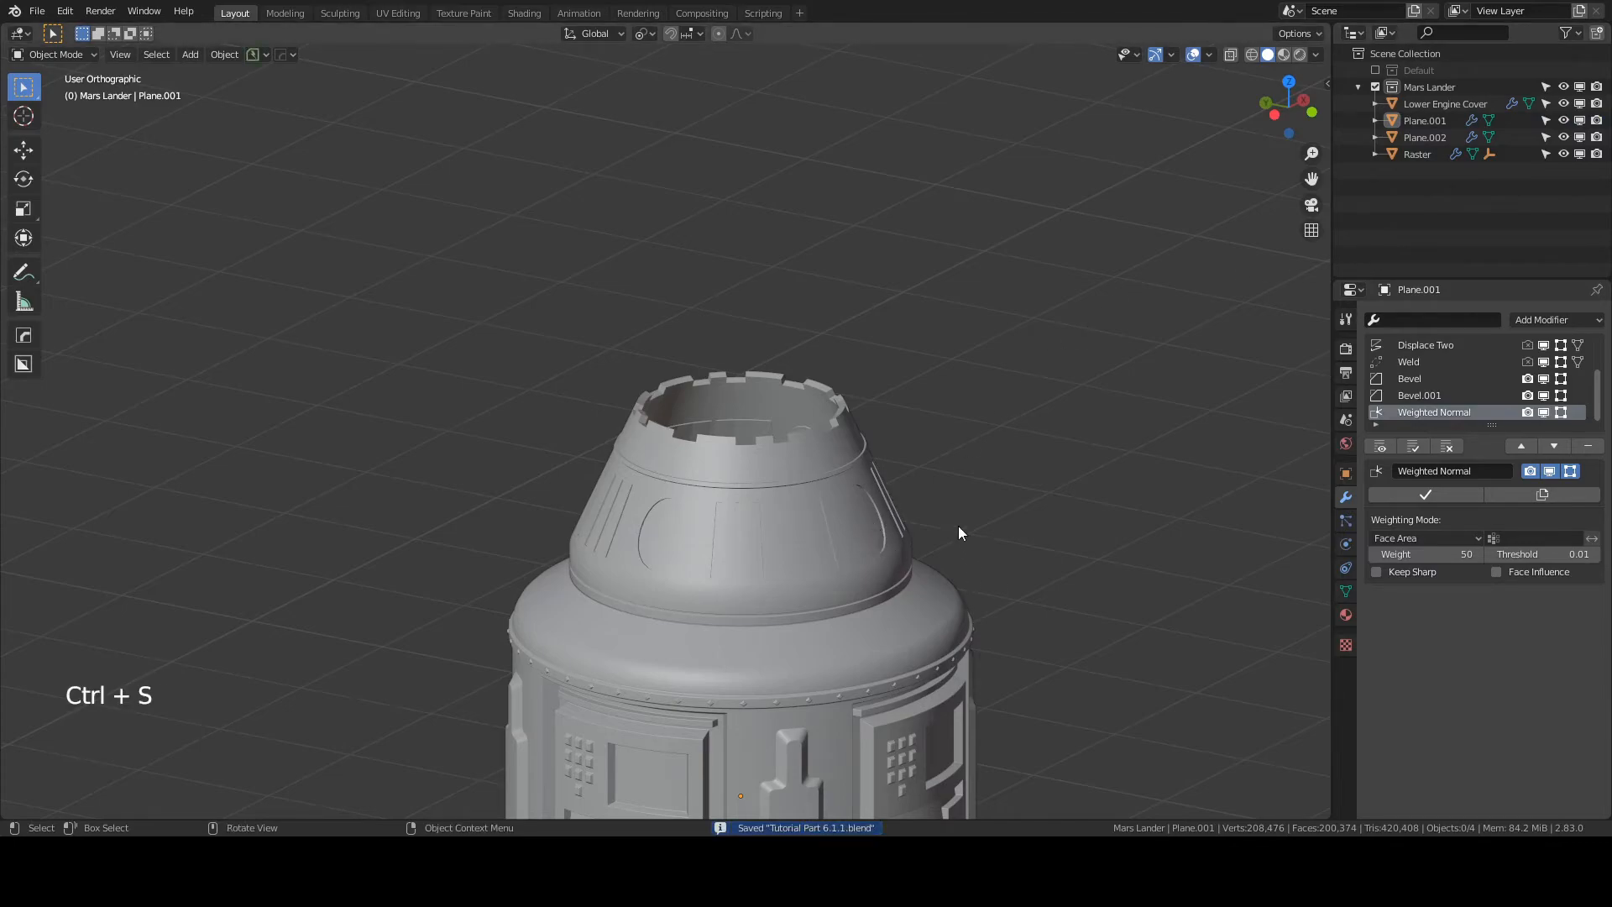
# - Switch the viewport's solid shading lighting to the glossy red MatCap
pyautogui.scroll(2, 885, 485)
pyautogui.moveTo(885, 485)
pyautogui.mouseDown(button='middle')
pyautogui.moveTo(878, 541)
pyautogui.moveTo(878, 493)
pyautogui.mouseUp(button='middle')
pyautogui.scroll(-1, 878, 494)
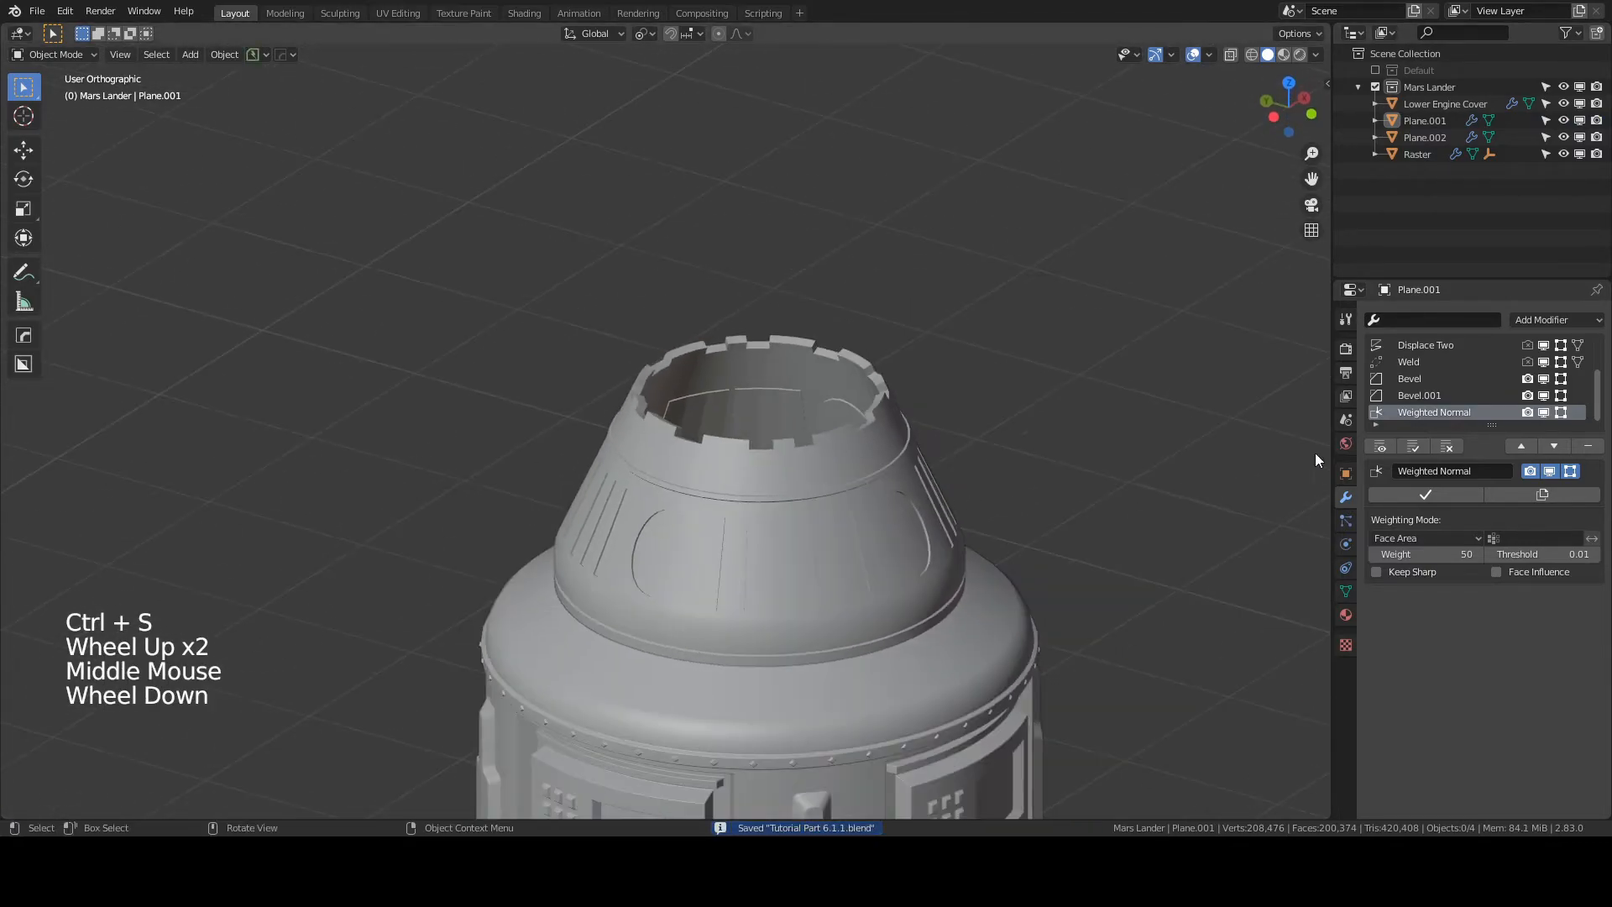
pyautogui.click(1316, 53)
pyautogui.click(1281, 136)
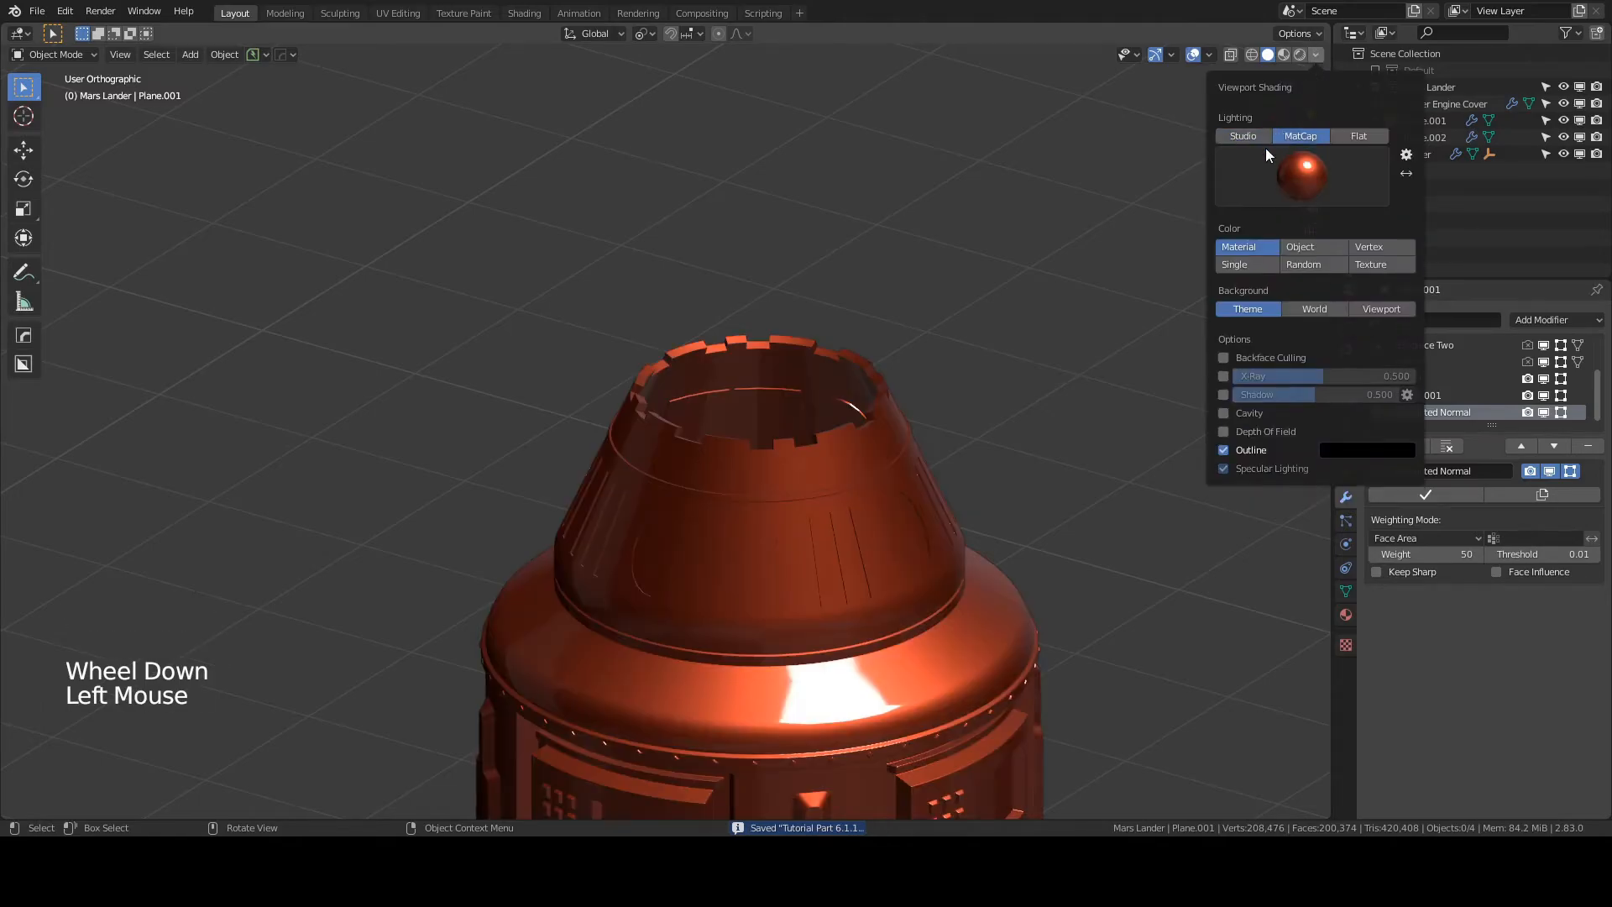
pyautogui.moveTo(947, 492); pyautogui.dragTo(611, 422, button='middle')
pyautogui.moveTo(734, 479); pyautogui.dragTo(926, 488, button='middle')
# - In front view, add a UV sphere with 32 segments, 16 rings and a 1 m radius
pyautogui.press('KP_1')
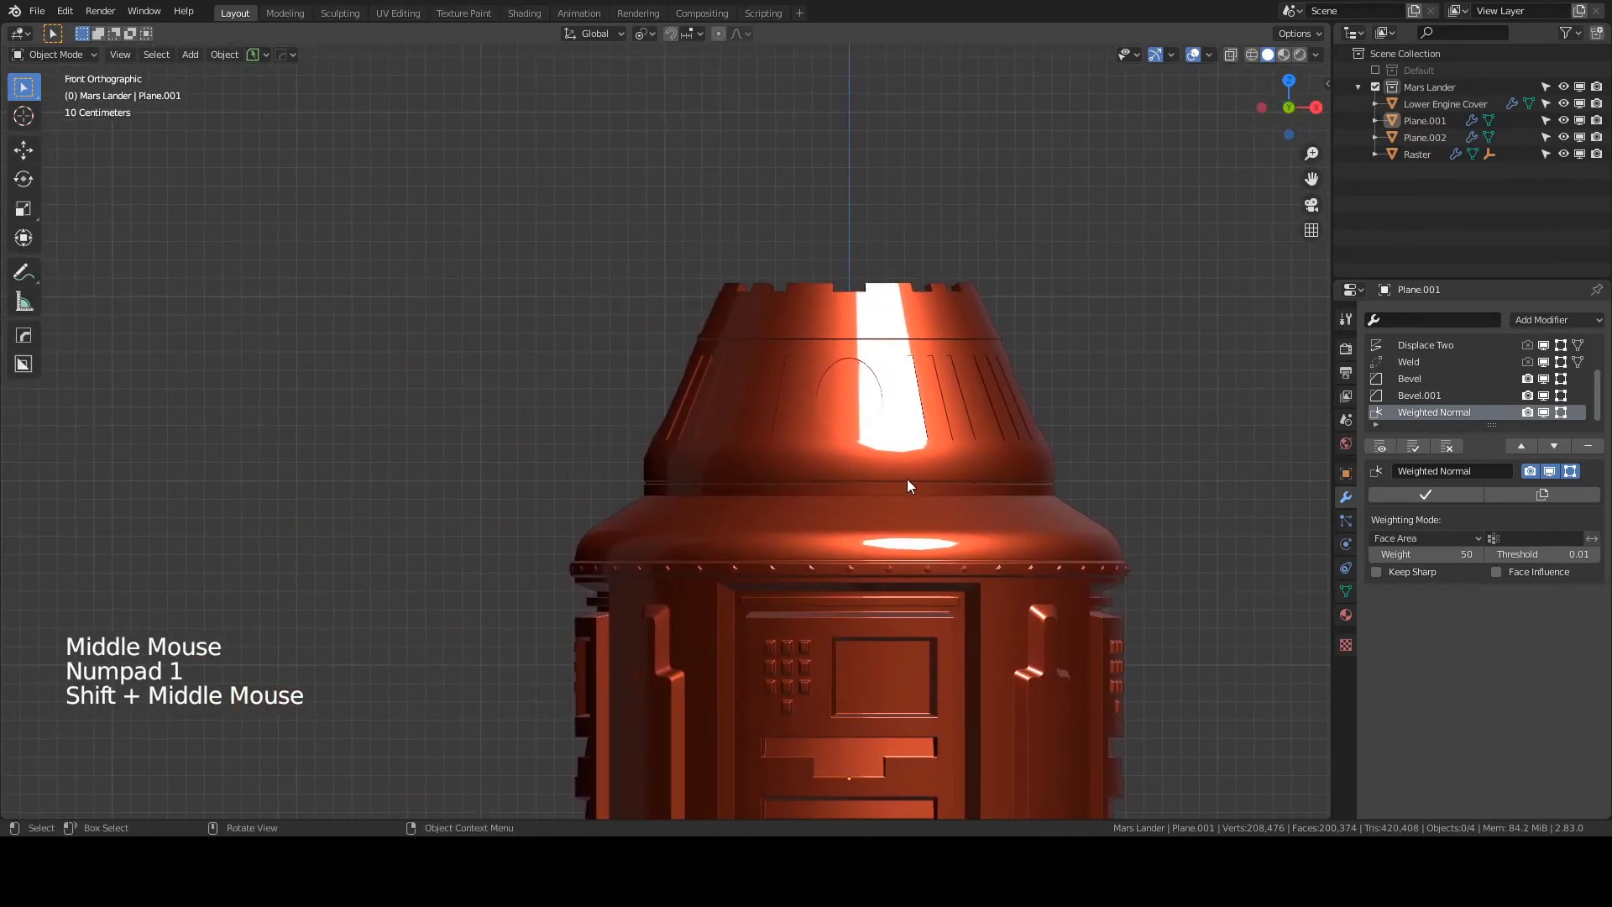
pyautogui.click(838, 433)
pyautogui.hotkey('shift', 'a')
pyautogui.moveTo(809, 435)
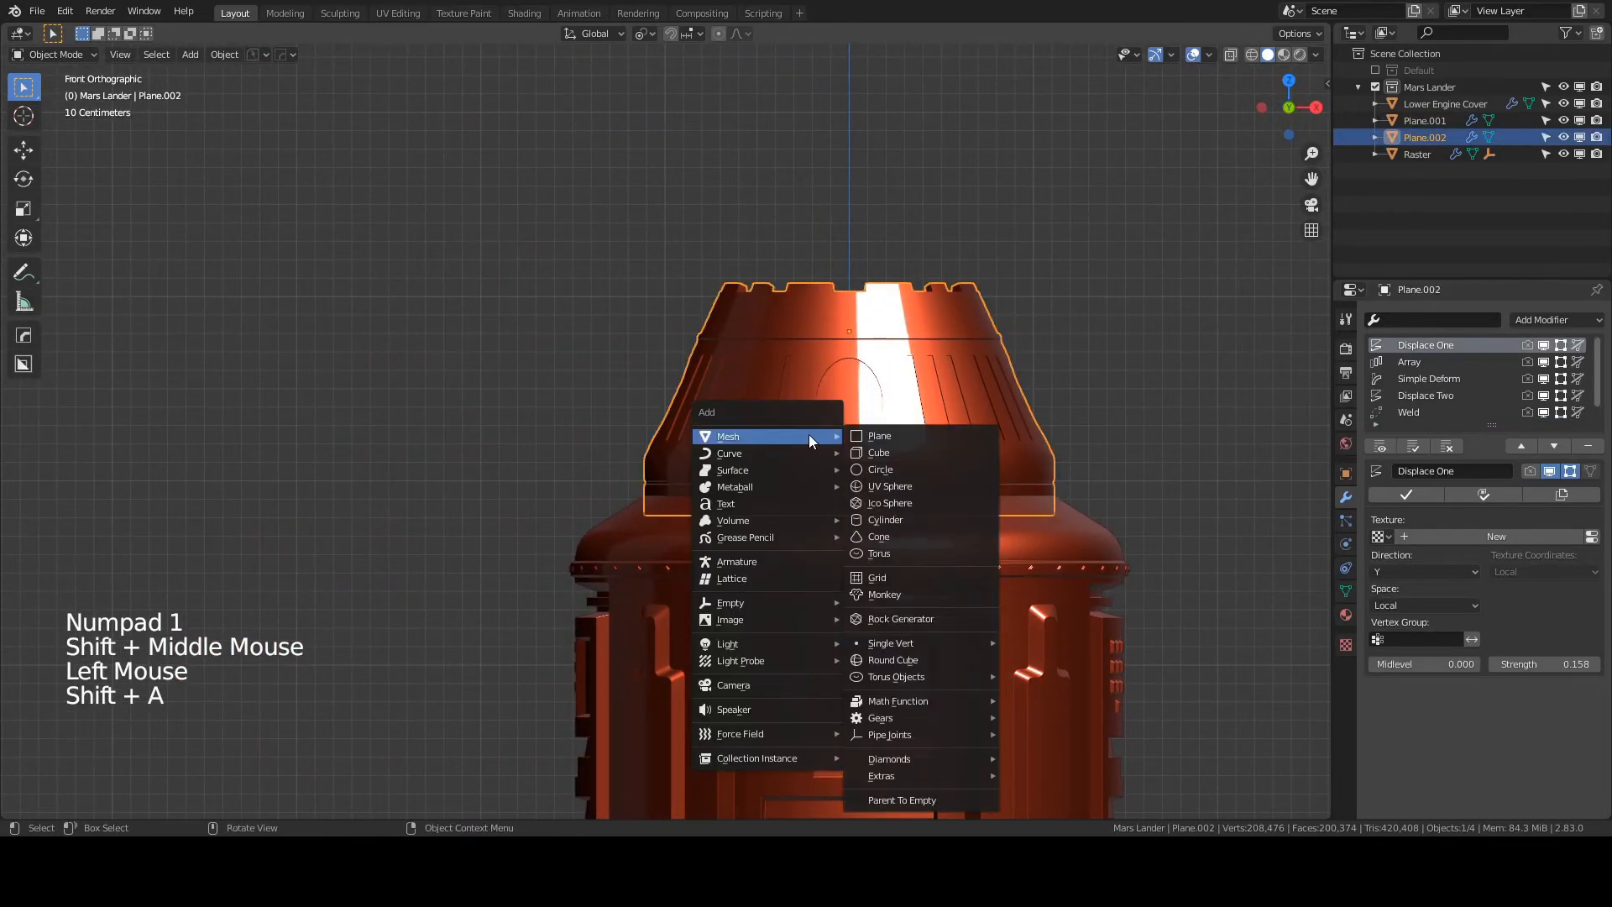
pyautogui.click(880, 487)
# - Raise the sphere about 5.09 m along Z into the conical upper section
pyautogui.scroll(-7, 814, 492)
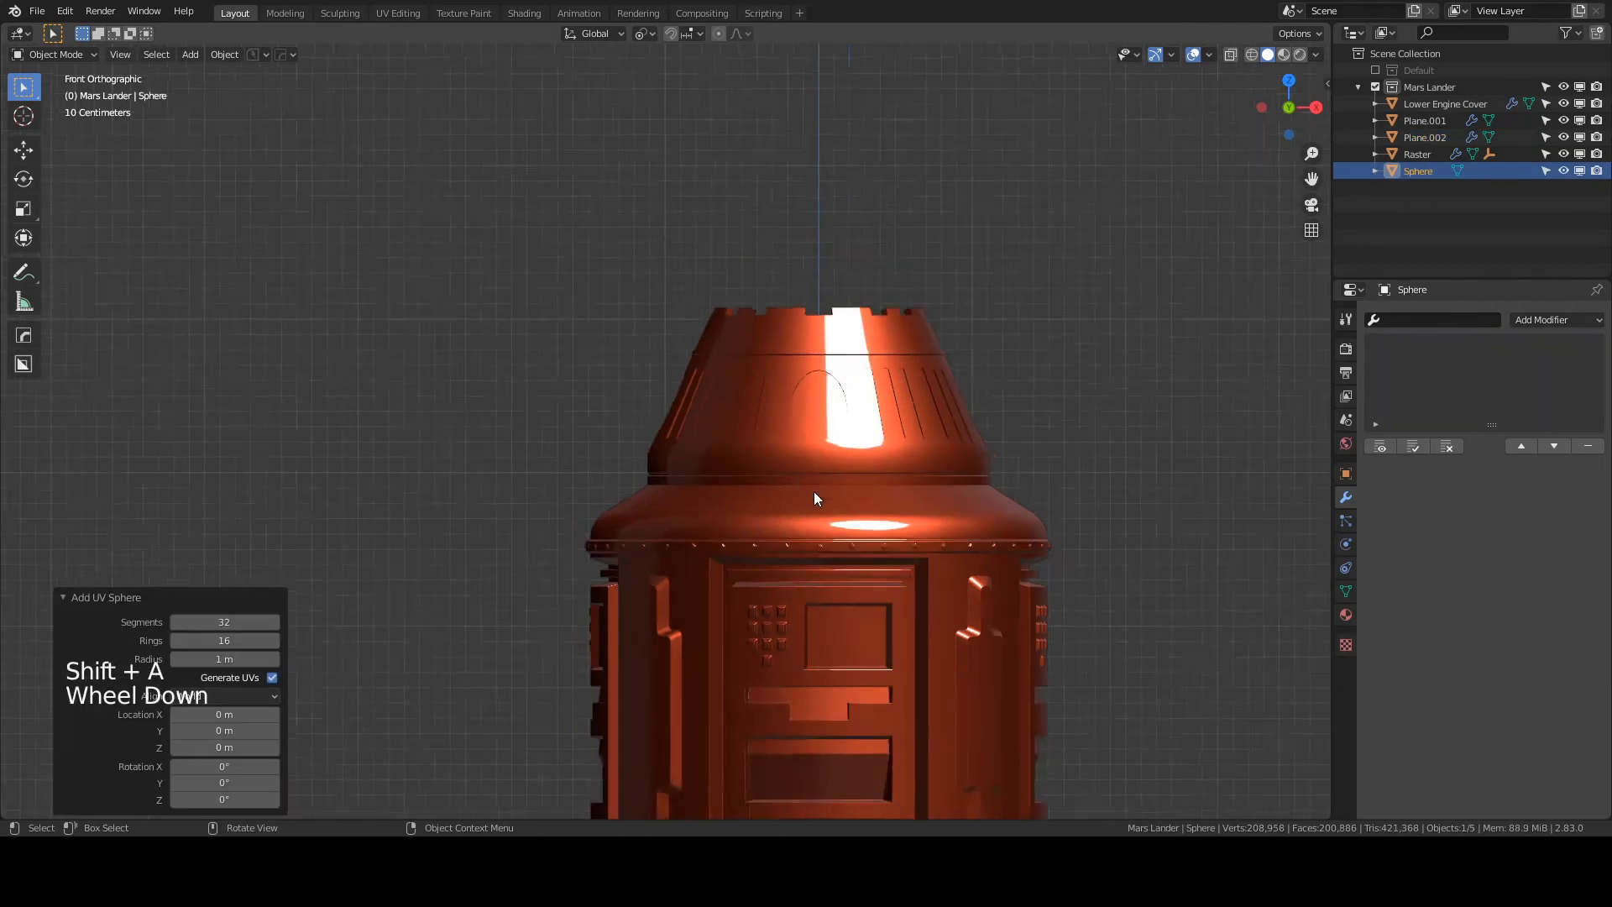
pyautogui.scroll(1, 672, 658)
pyautogui.press('g')
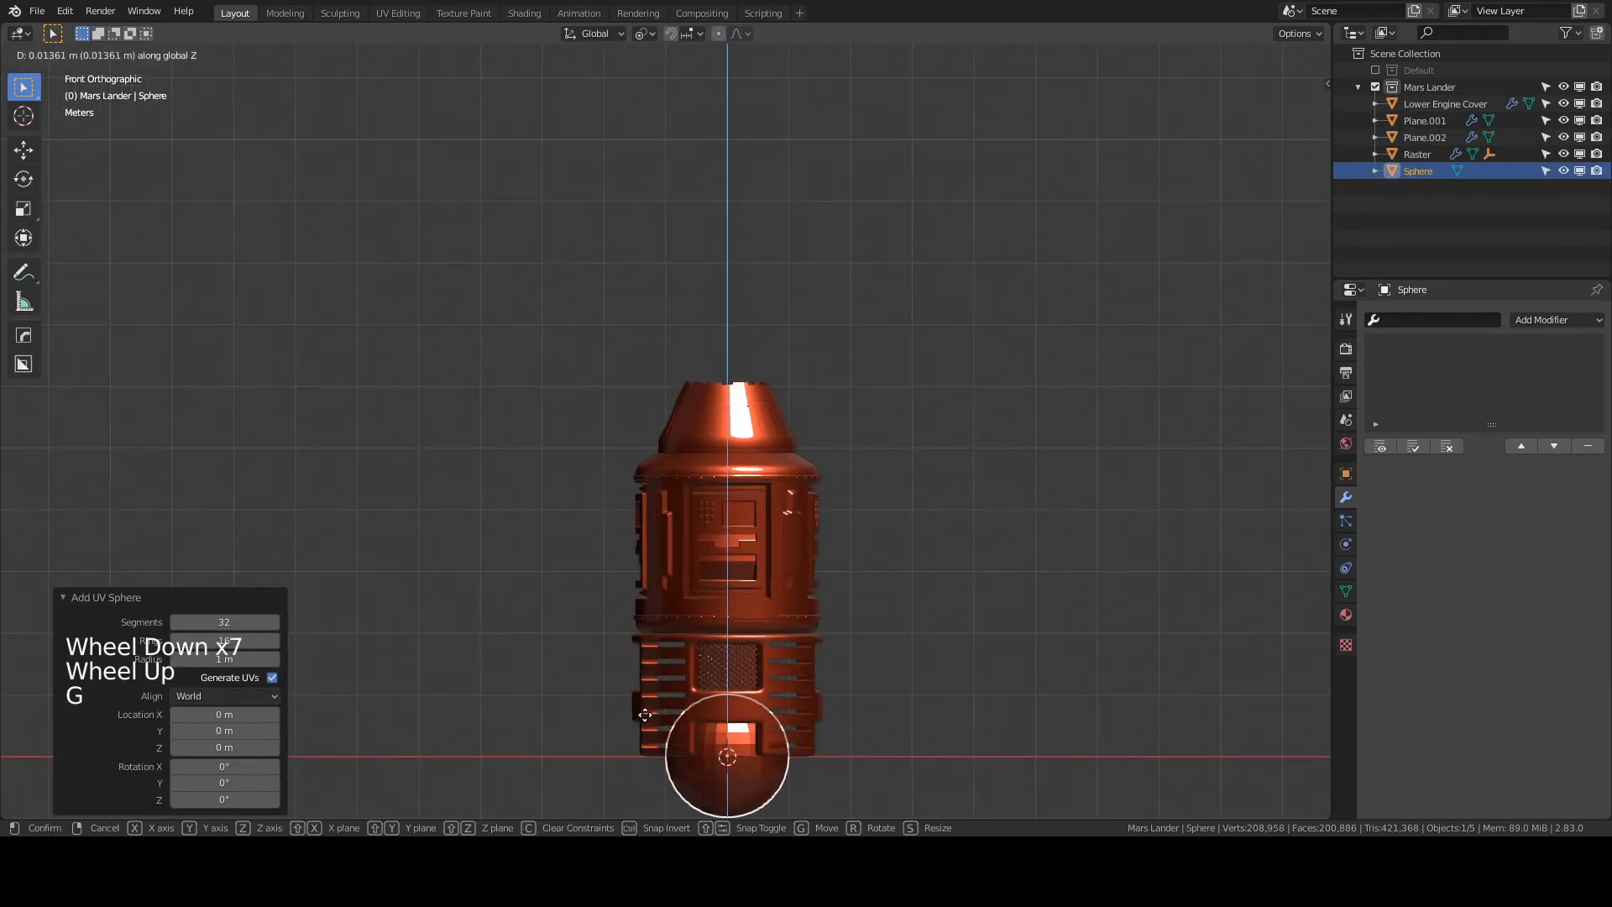
pyautogui.press('z')
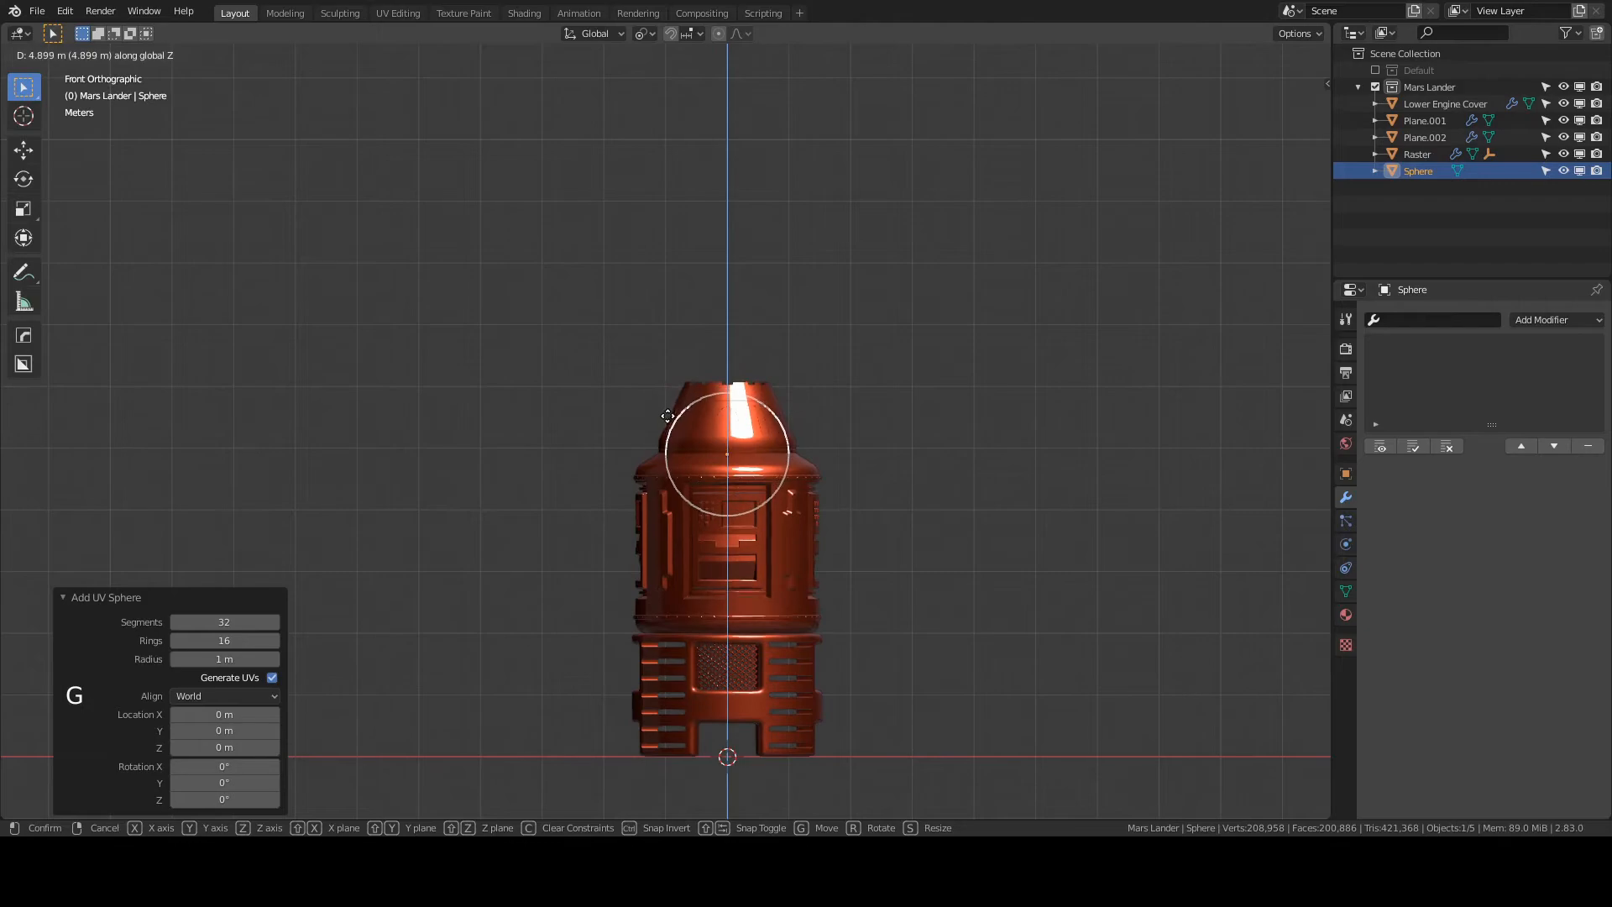
pyautogui.click(665, 406)
# - Apply the HardOps Sharpen operation to the sphere with 30° sharpness and a 60° auto smooth angle
pyautogui.moveTo(633, 431); pyautogui.dragTo(686, 558, button='middle')
pyautogui.scroll(4, 697, 526)
pyautogui.press('q')
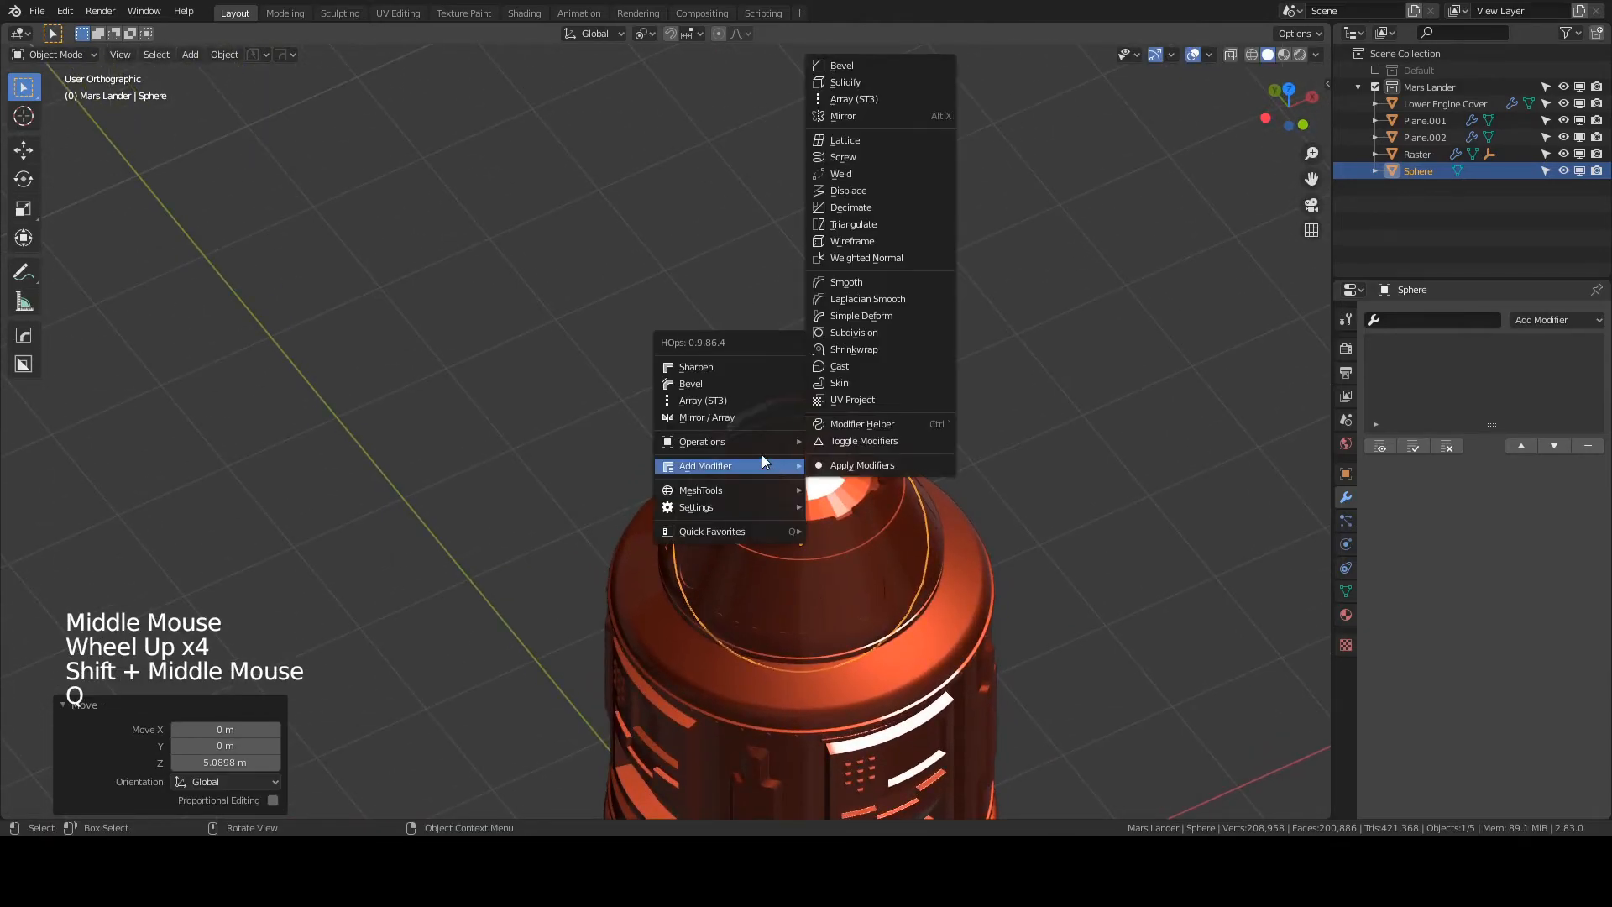
pyautogui.click(693, 368)
pyautogui.moveTo(713, 695); pyautogui.dragTo(727, 653, button='middle')
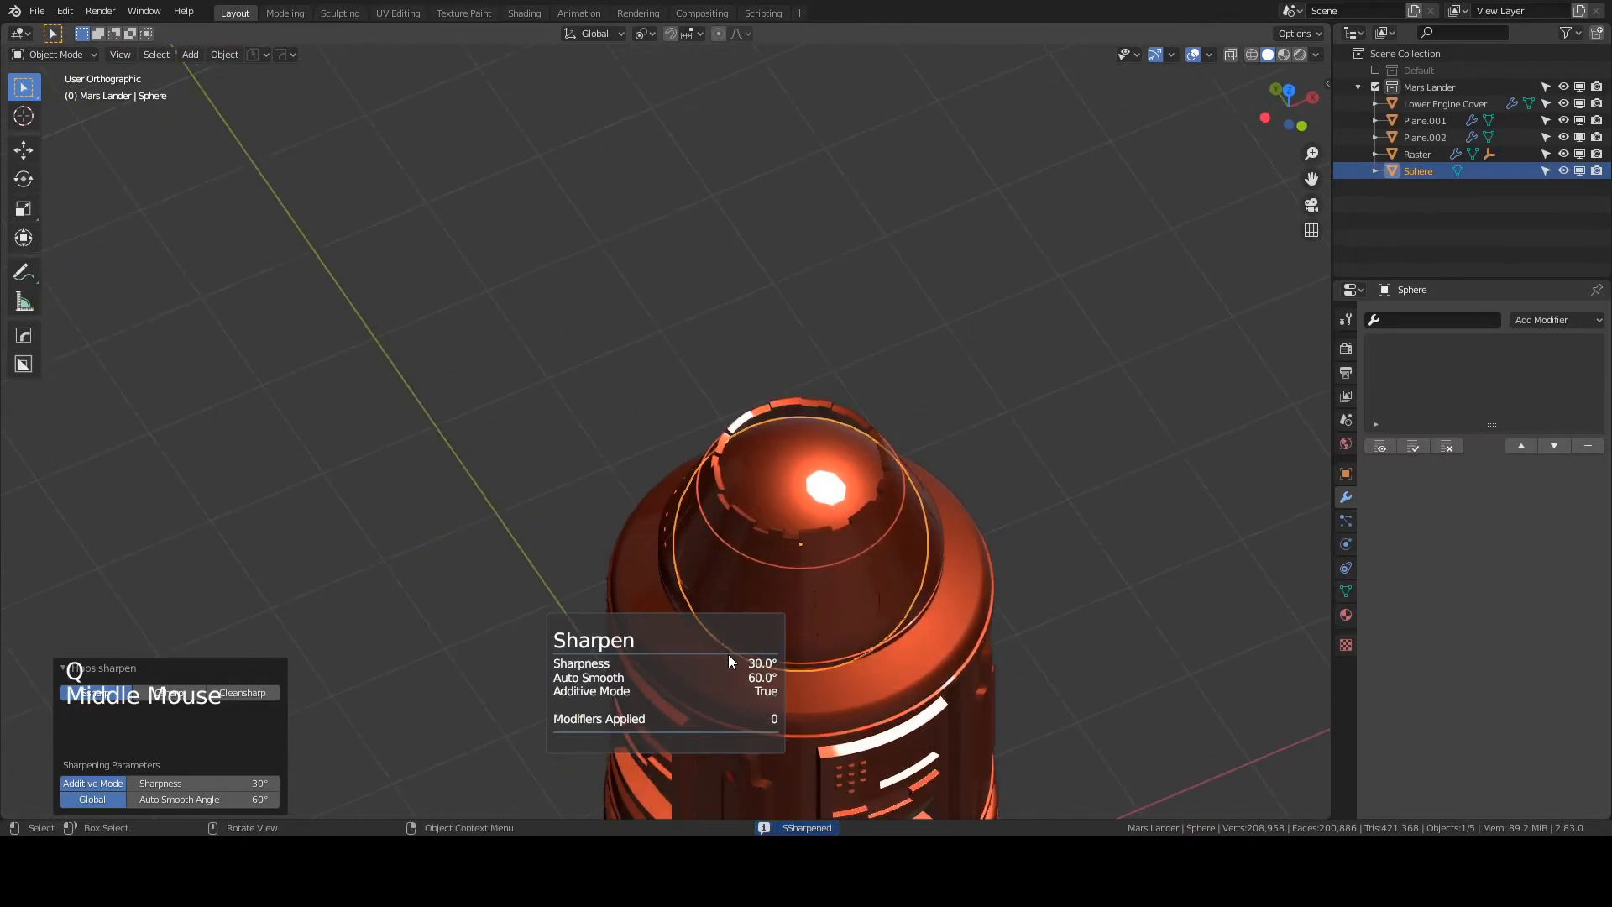
# - Raise the sphere about 0.202 m further along Z so its crown fills the notched rim
pyautogui.scroll(4, 772, 566)
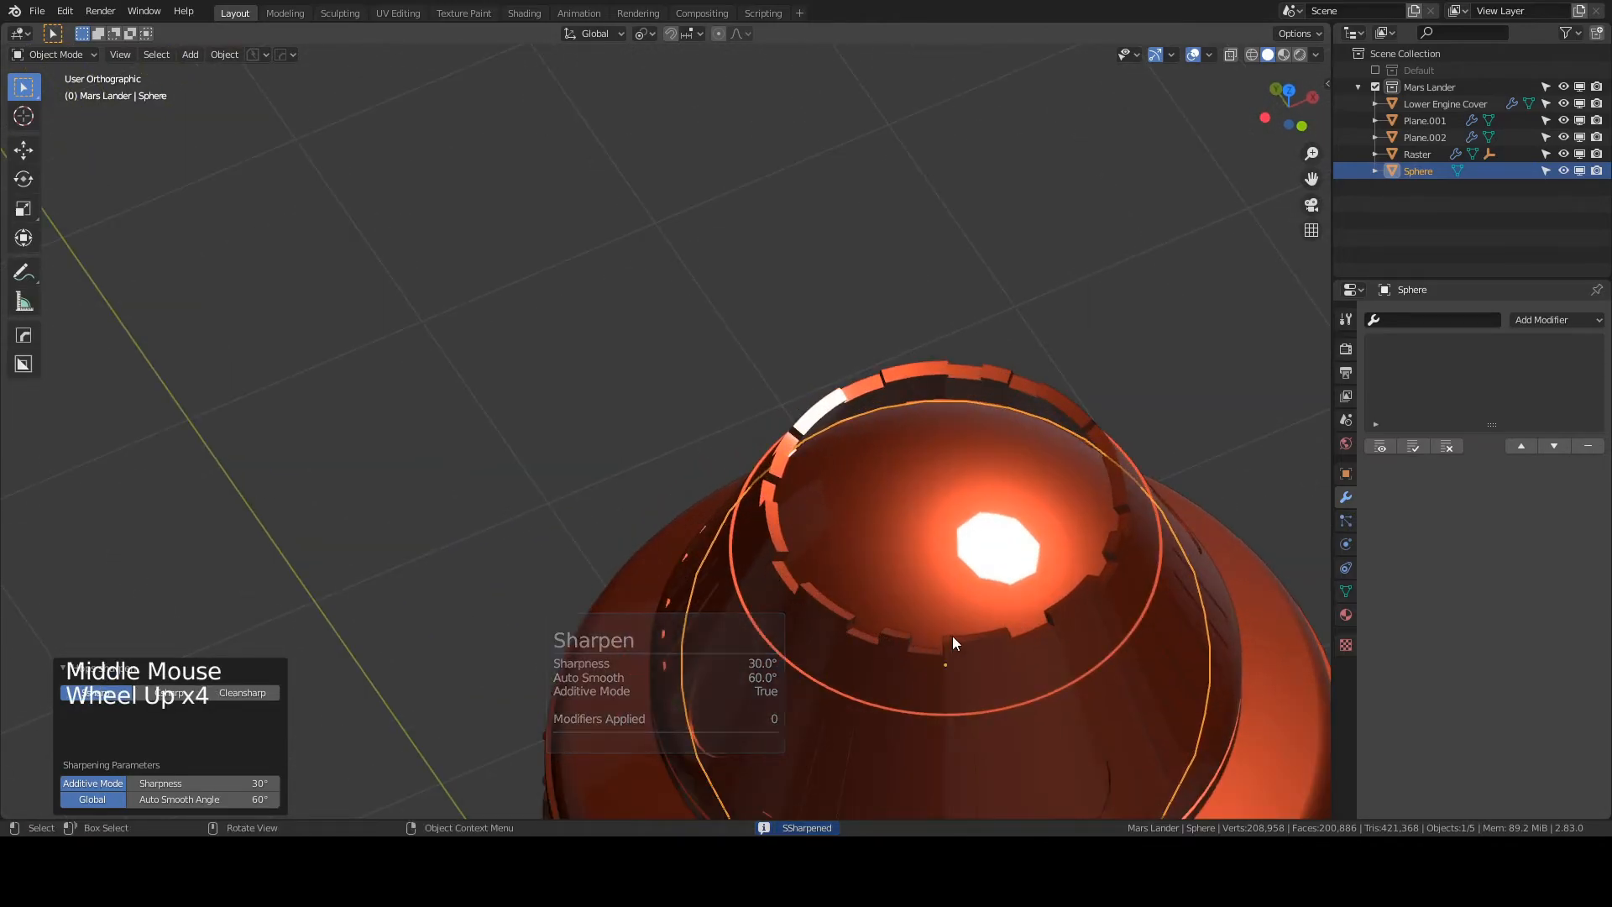
pyautogui.press('z')
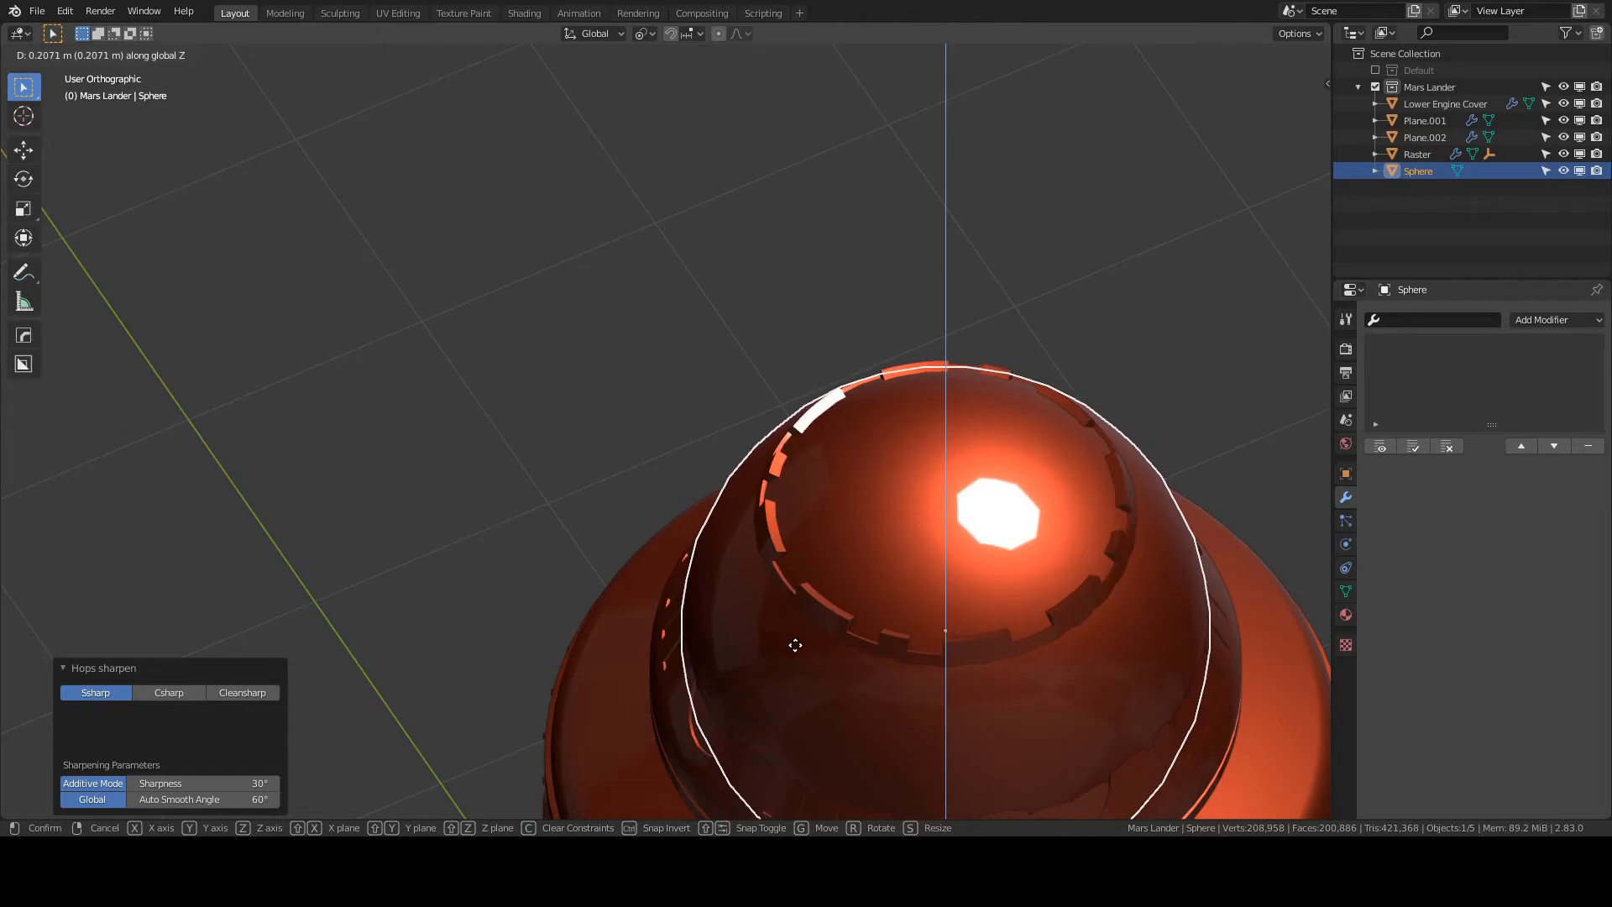
pyautogui.click(801, 646)
pyautogui.moveTo(806, 647); pyautogui.dragTo(814, 566, button='middle')
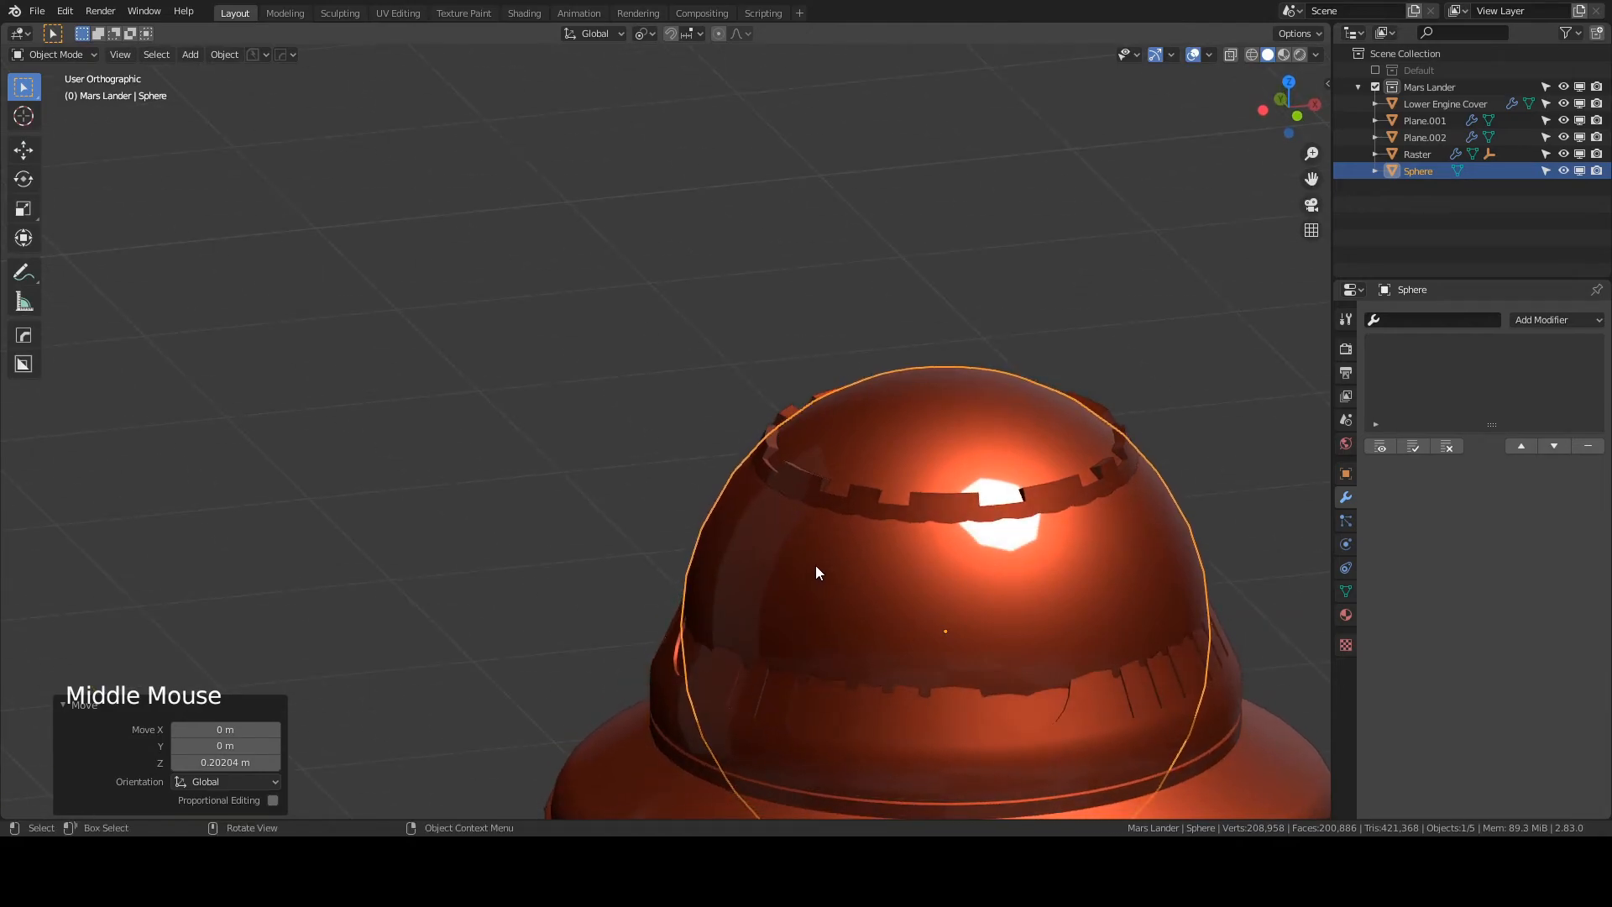
# - Apply the sphere's rotation and scale in front view
pyautogui.press('KP_1')
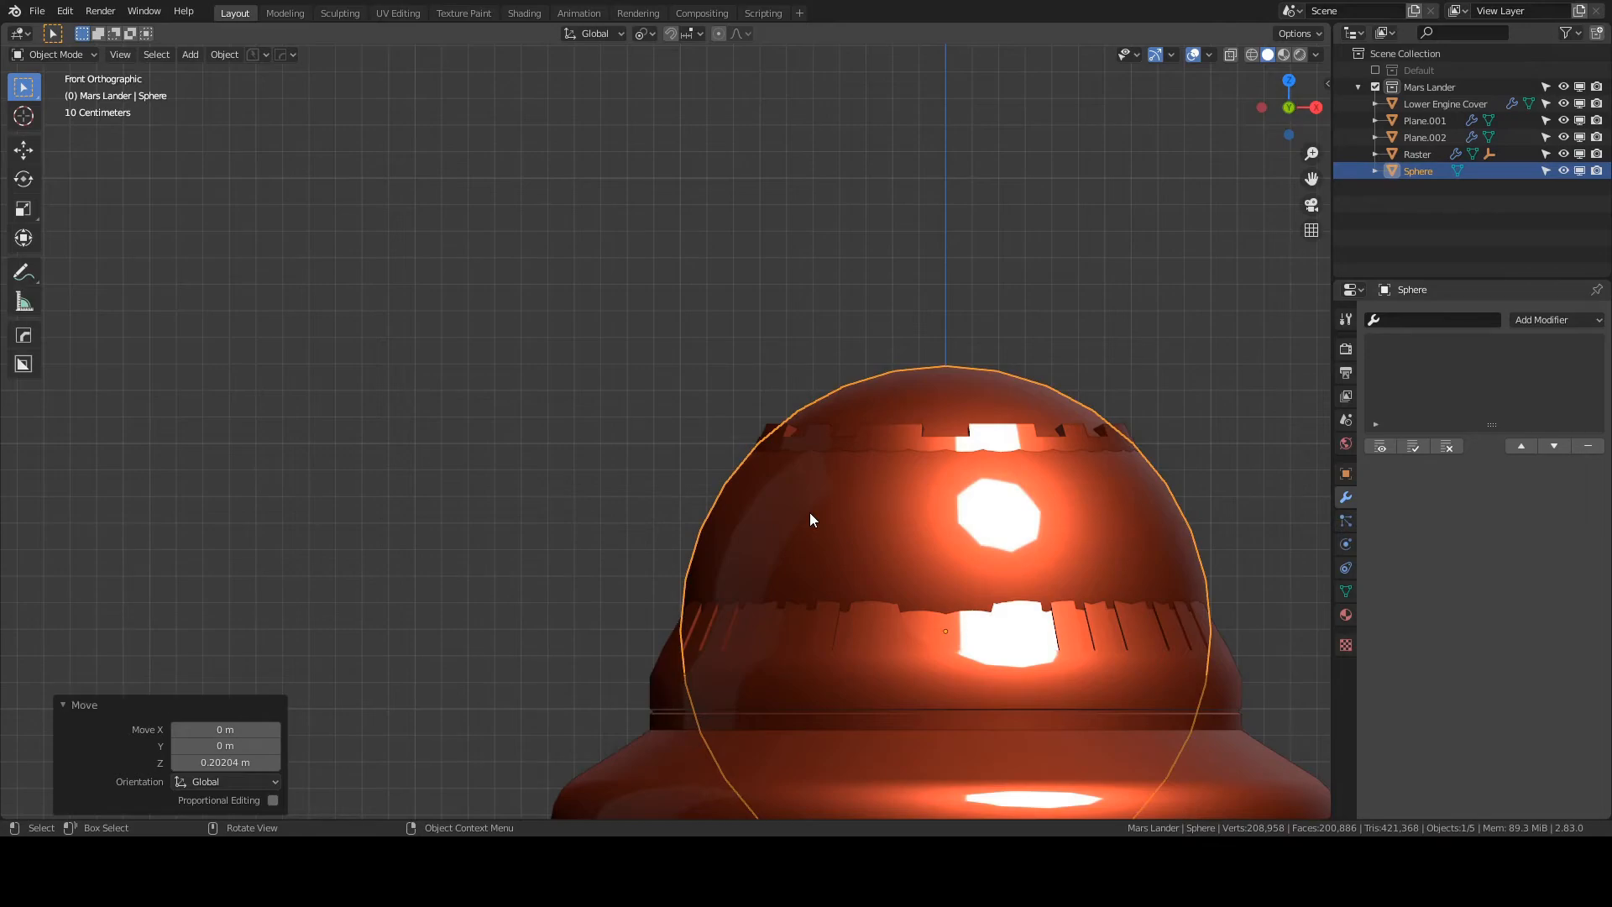
pyautogui.hotkey('ctrl', 'a')
pyautogui.click(773, 566)
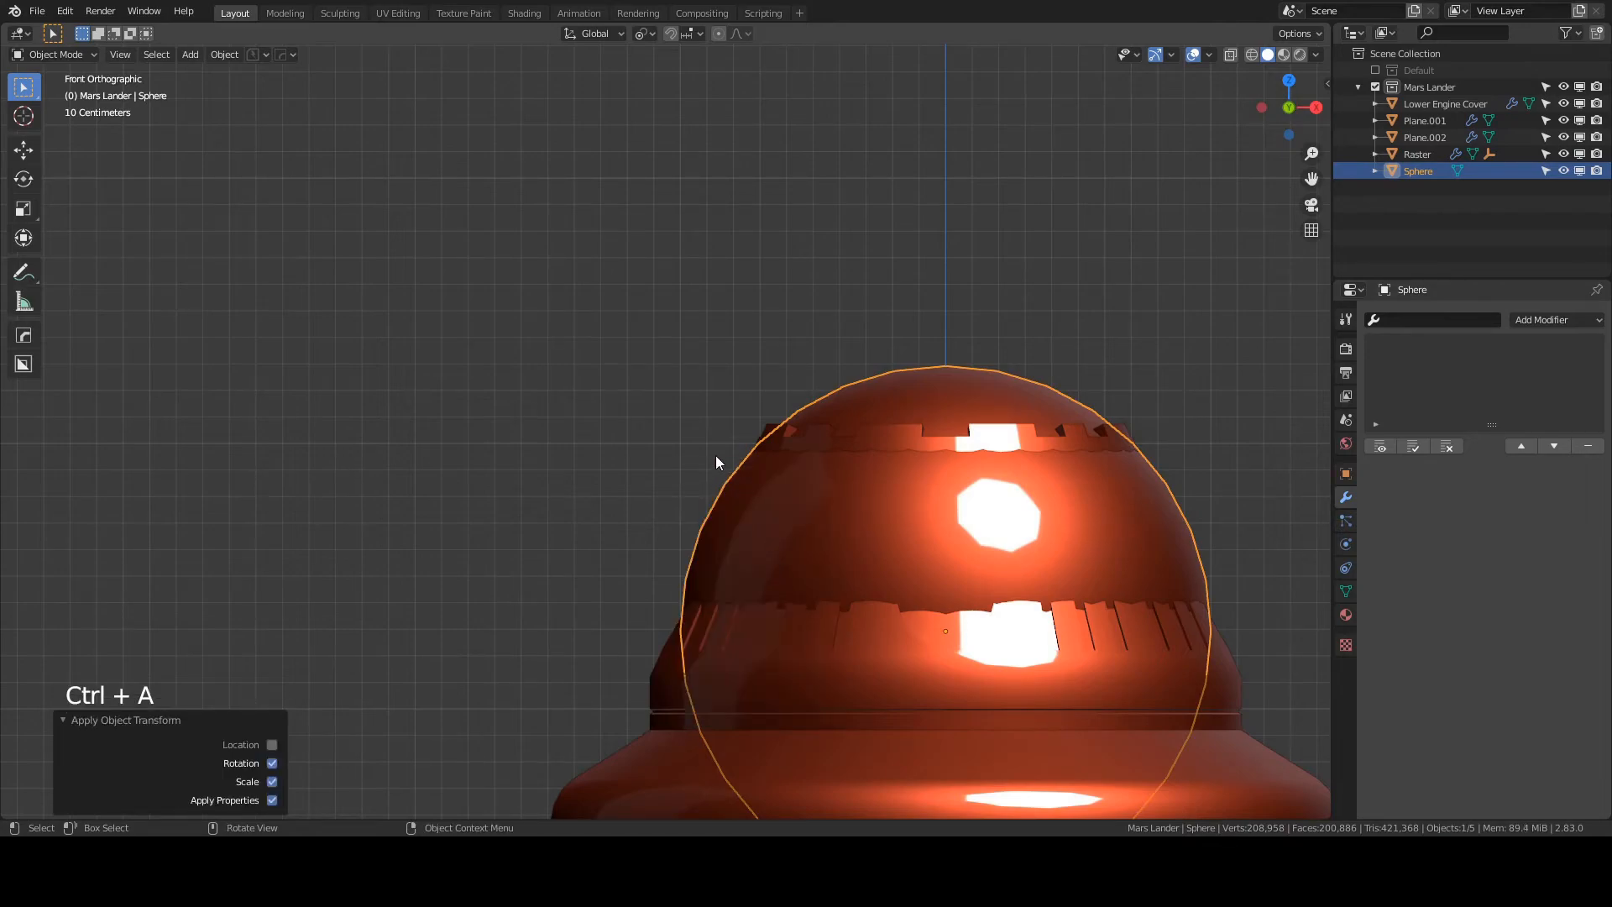
# - With X-Ray enabled, delete the sphere's vertices below the notched rim, leaving only a shallow dome cap
pyautogui.press('Tab')
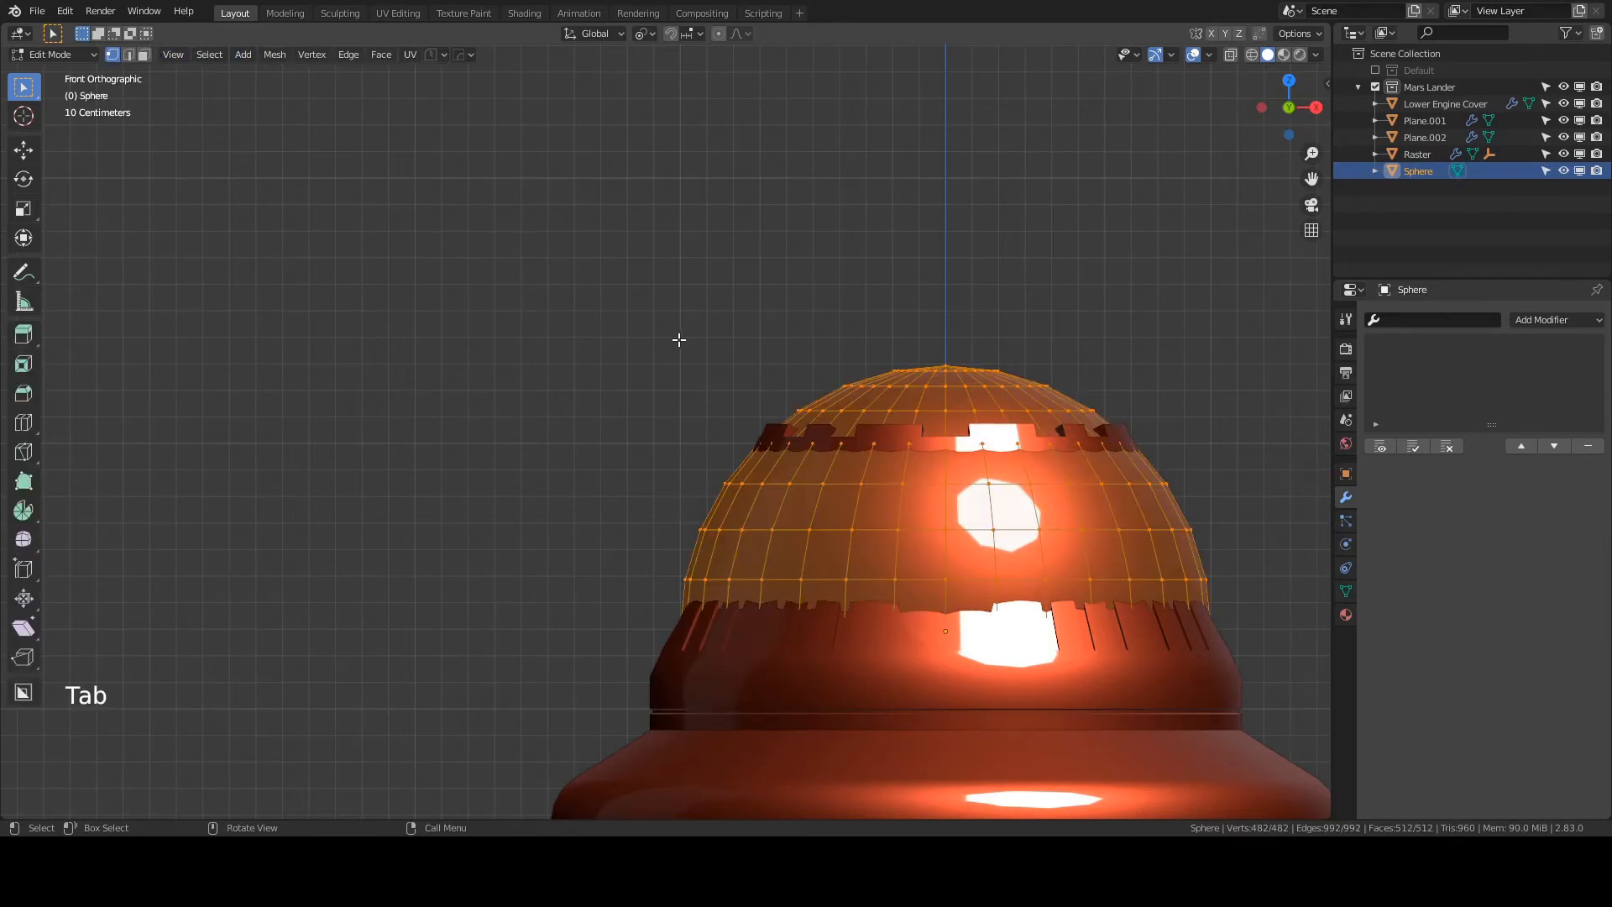
pyautogui.click(694, 453)
pyautogui.scroll(-1, 682, 454)
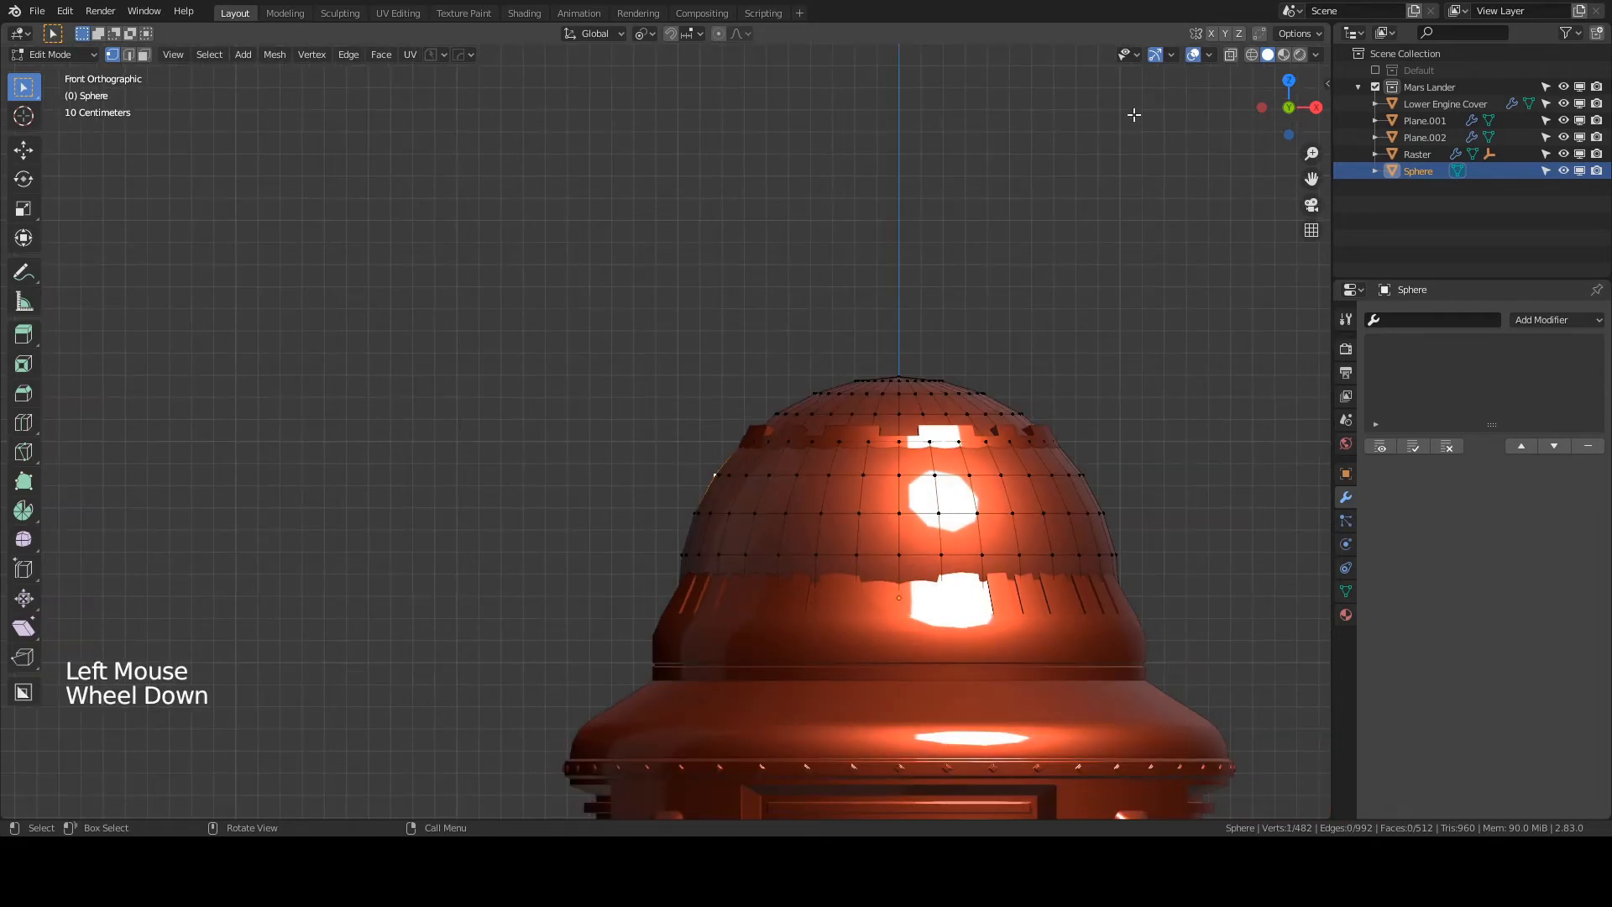
pyautogui.click(1234, 56)
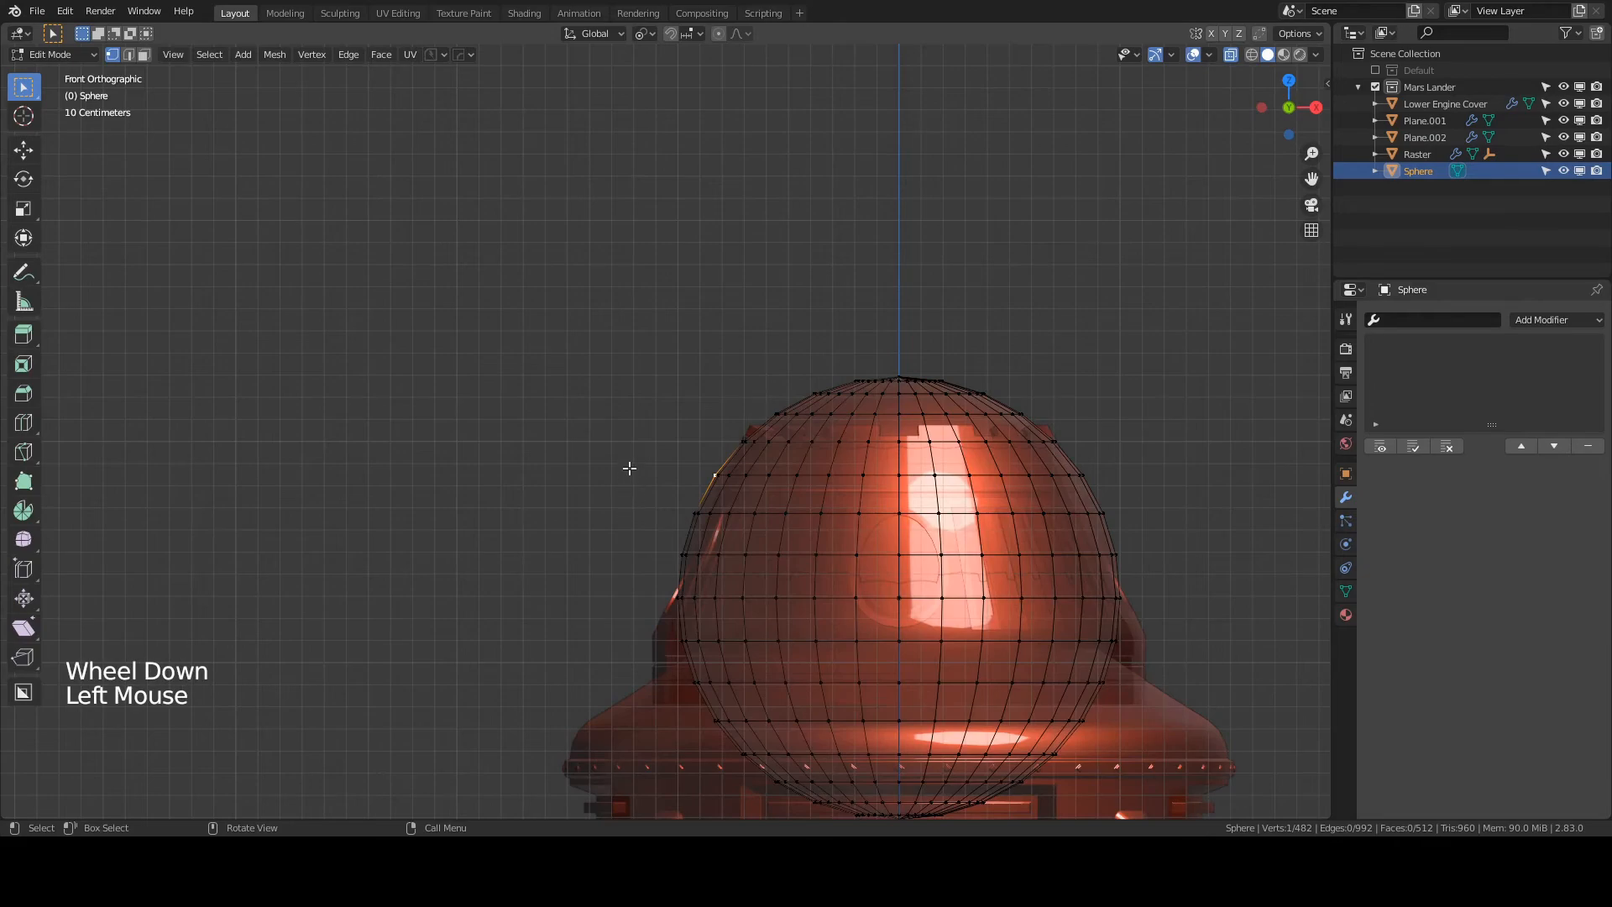
pyautogui.press('b')
pyautogui.moveTo(595, 466); pyautogui.dragTo(1176, 827)
pyautogui.press('x')
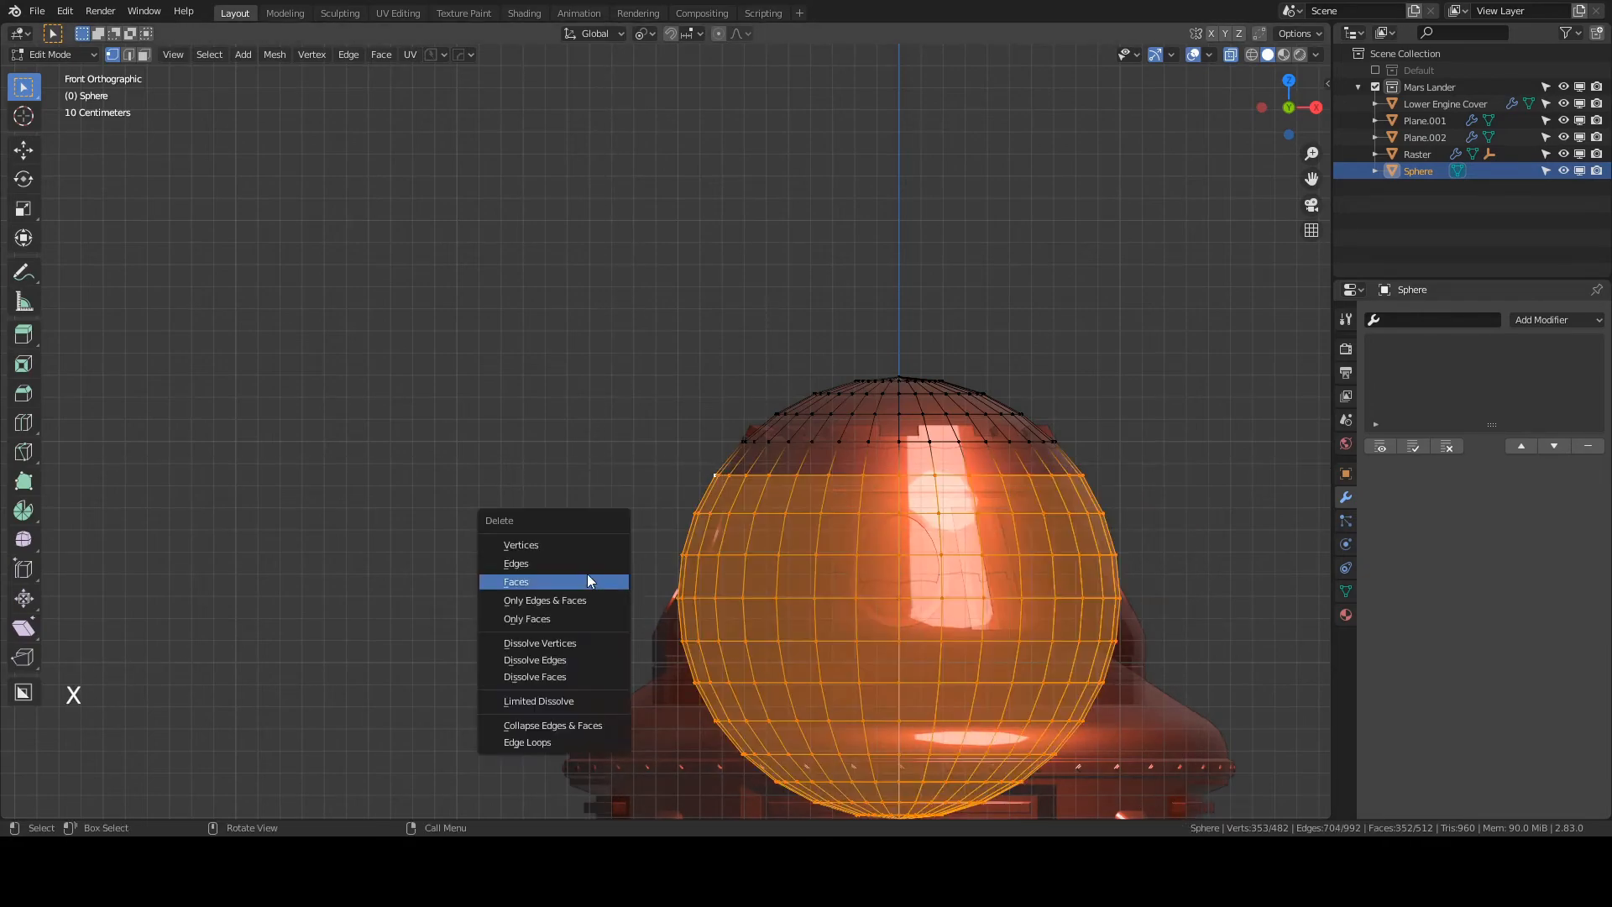
pyautogui.click(556, 540)
pyautogui.press('Tab')
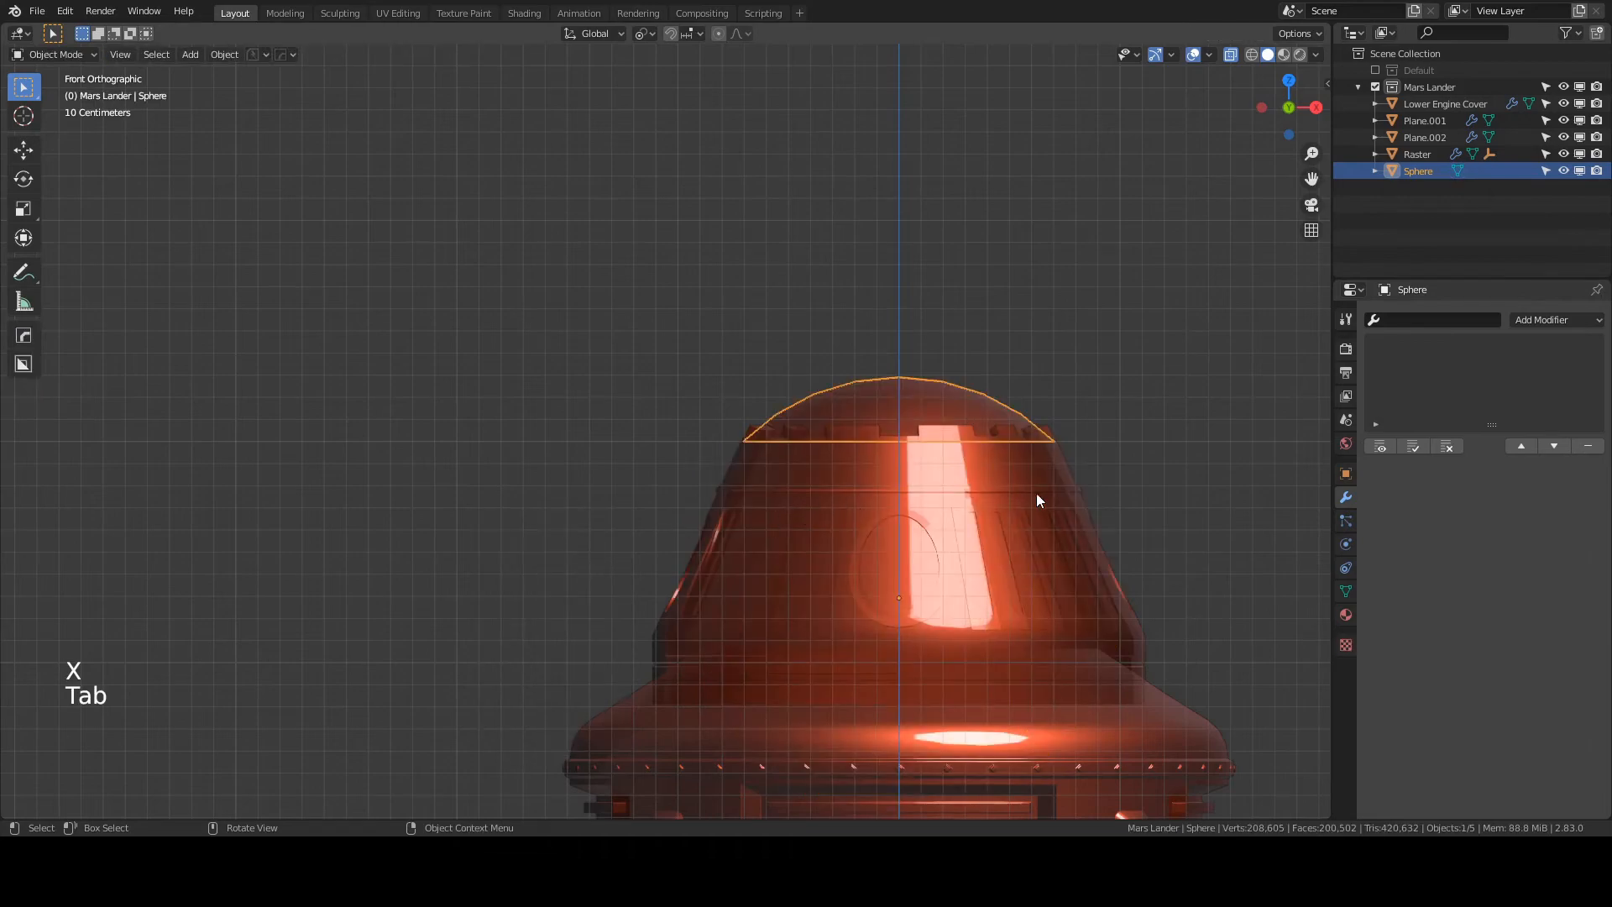
# - Turn off X-Ray and deselect the dome
pyautogui.click(1381, 446)
pyautogui.click(1231, 55)
pyautogui.moveTo(1140, 237); pyautogui.dragTo(1234, 431, button='middle')
pyautogui.click(1146, 396)
pyautogui.scroll(1, 1146, 396)
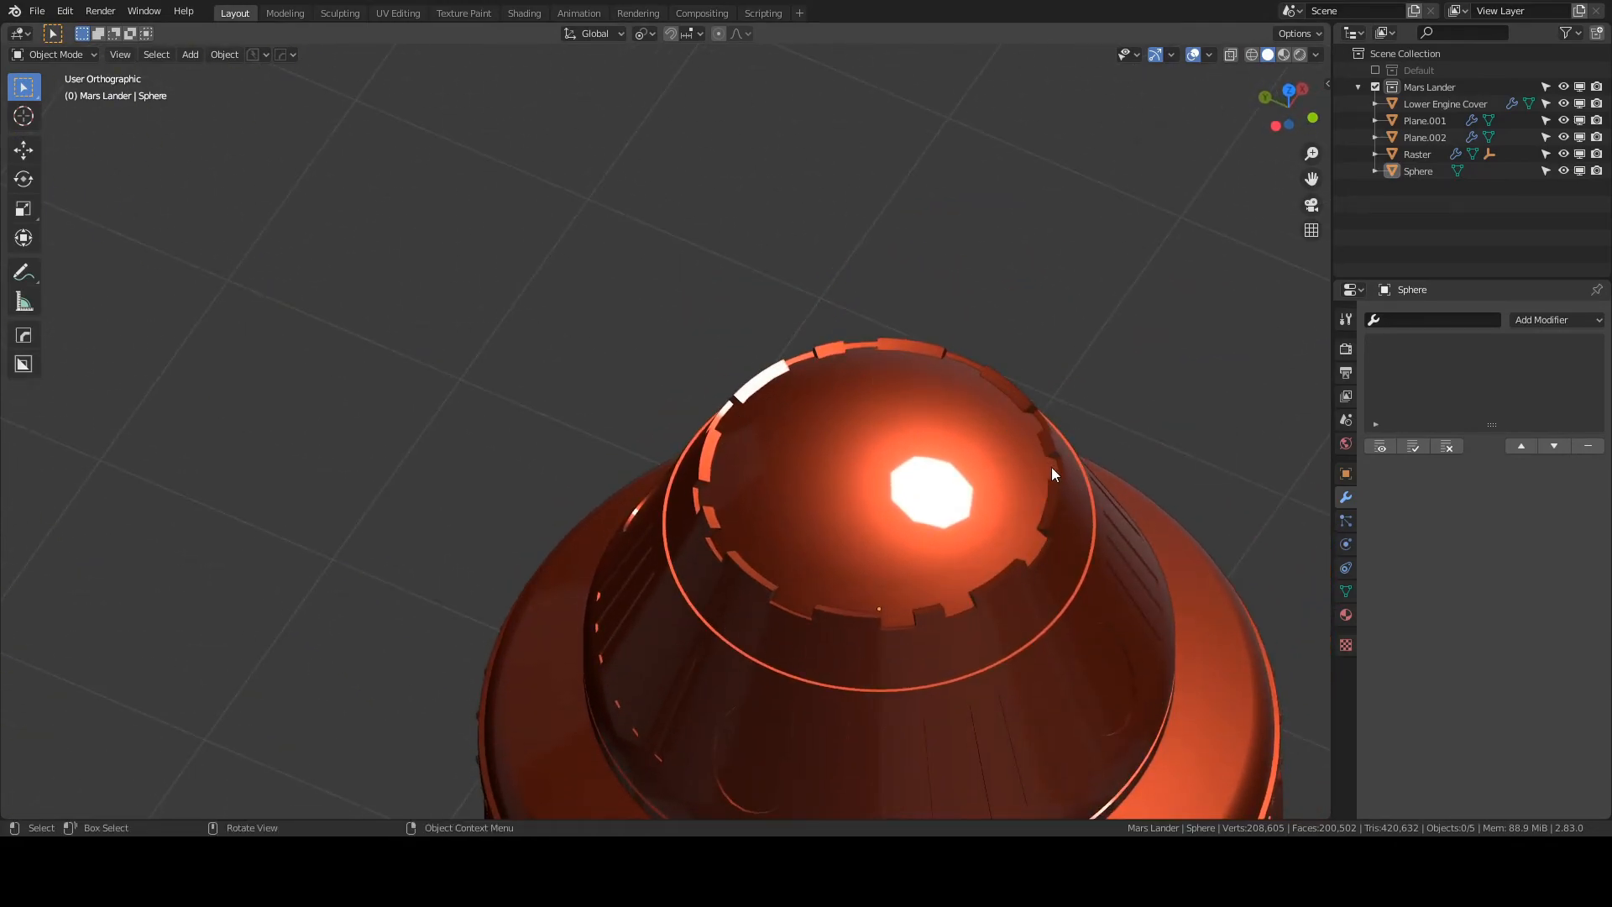
# - Scale the dome's bottom edge loop to about 0.986 so it fits inside the rim, and leave mesh editing
pyautogui.press('Tab')
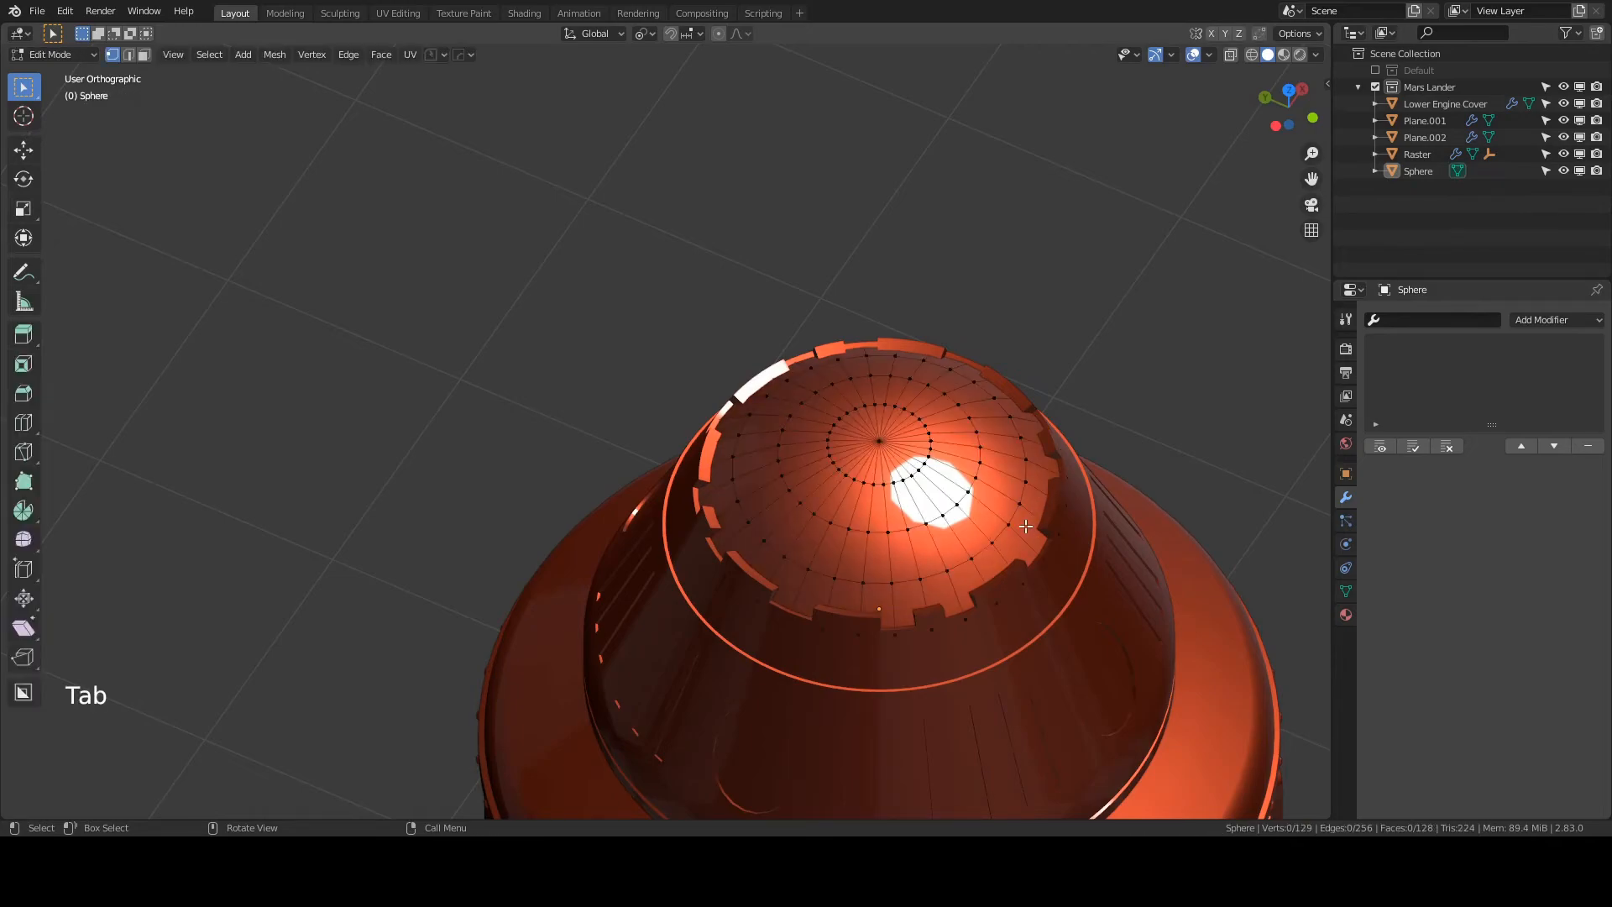
pyautogui.click(966, 621)
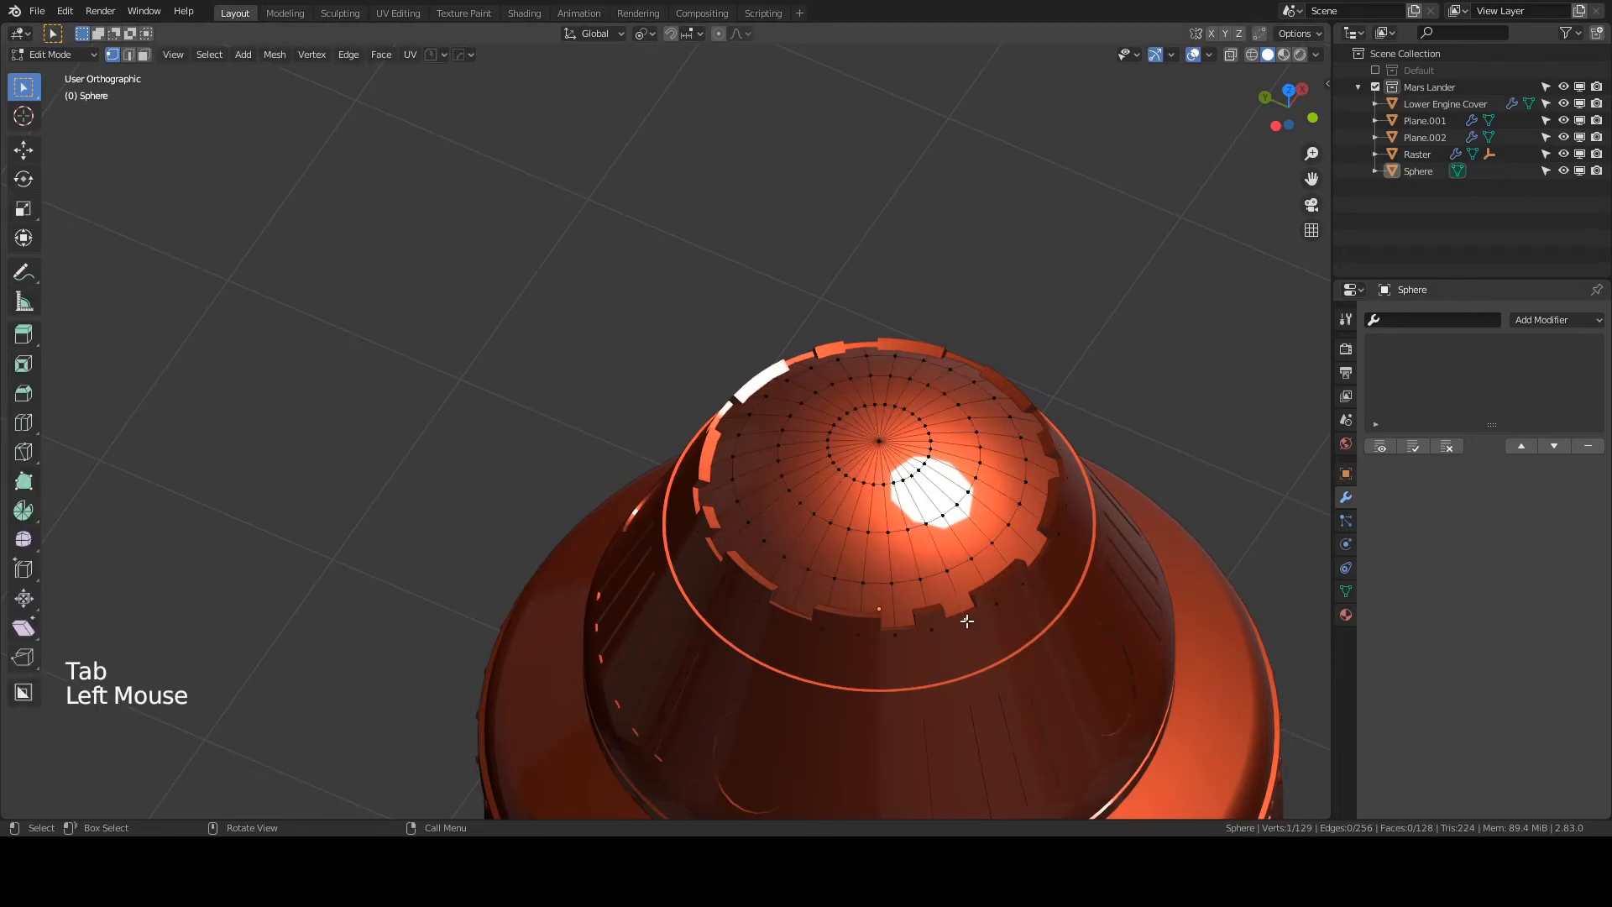
pyautogui.keyDown('alt'); pyautogui.click(972, 619); pyautogui.keyUp('alt')
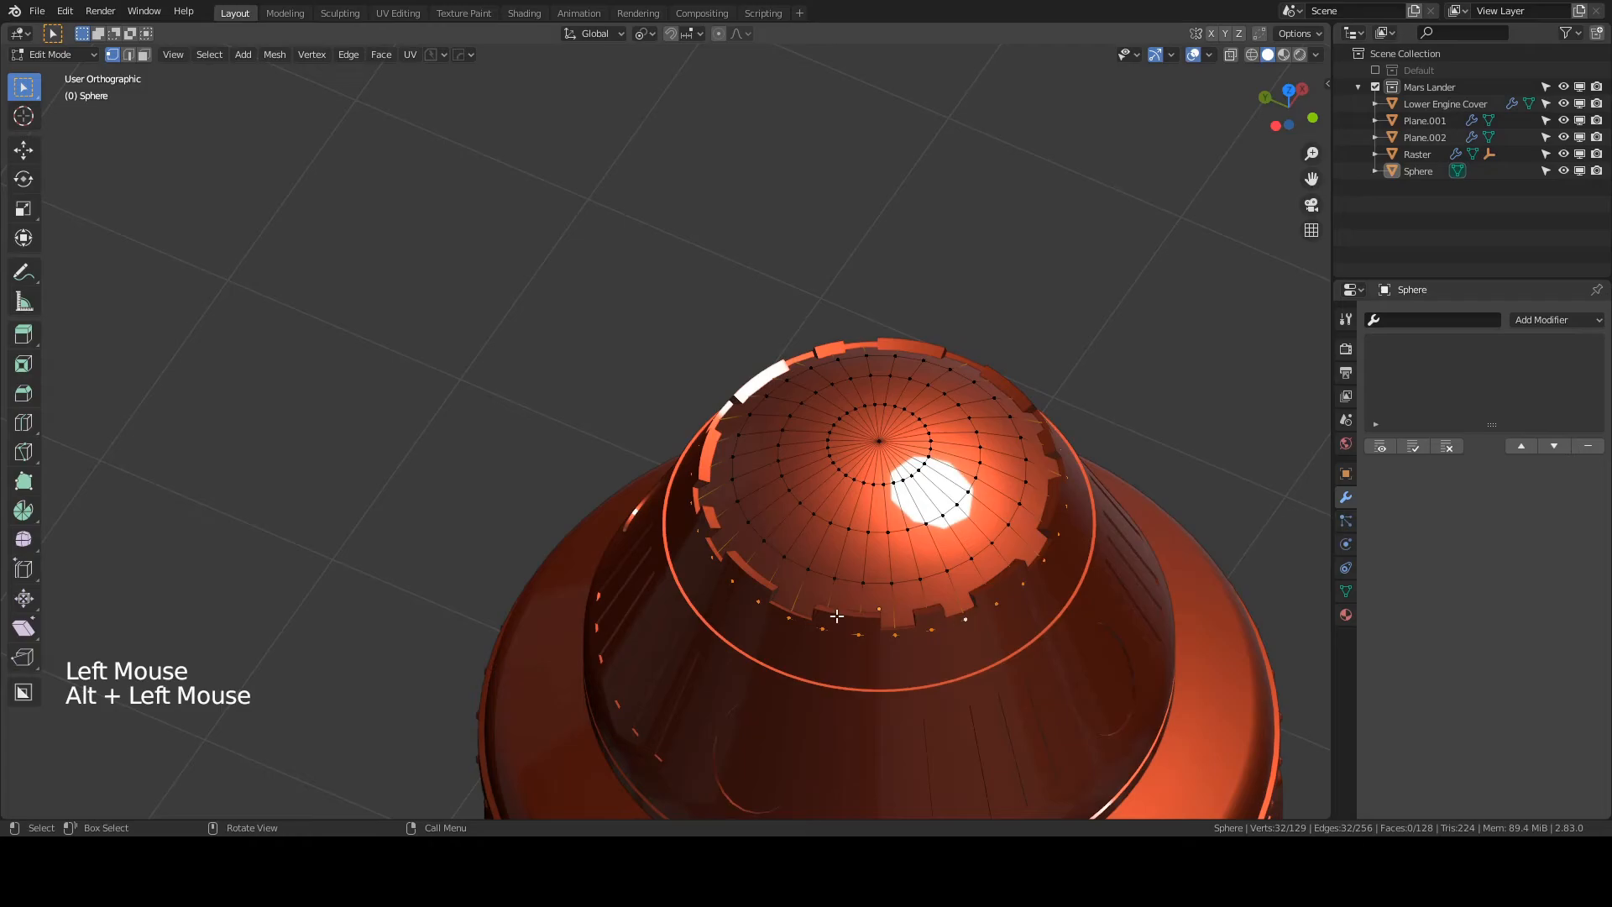
pyautogui.press('s')
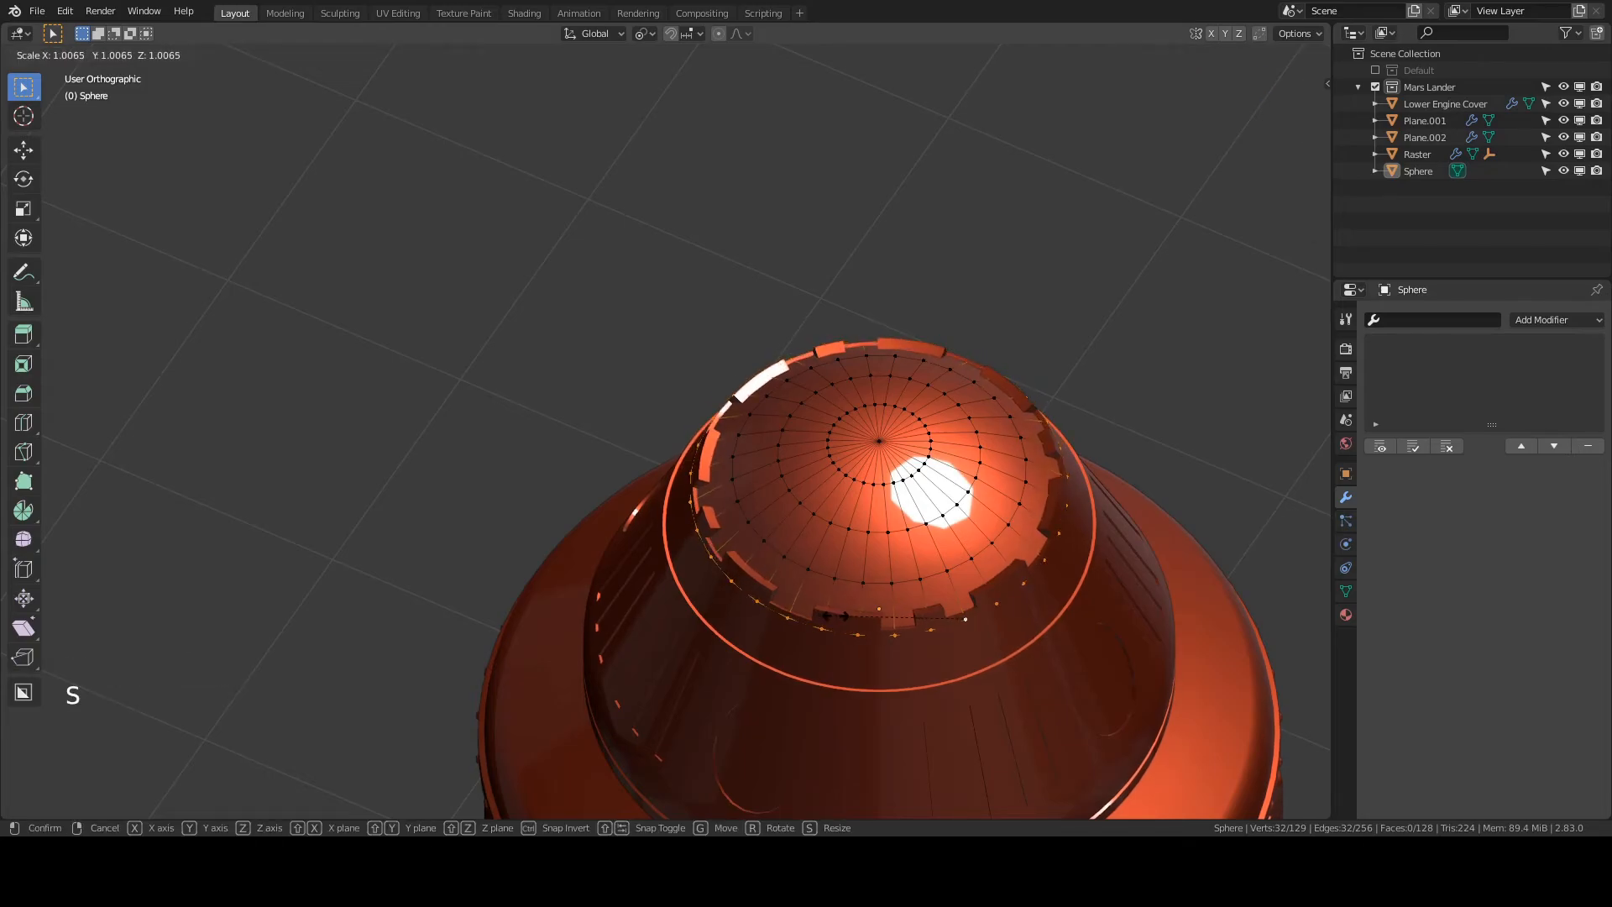
pyautogui.press('shift')
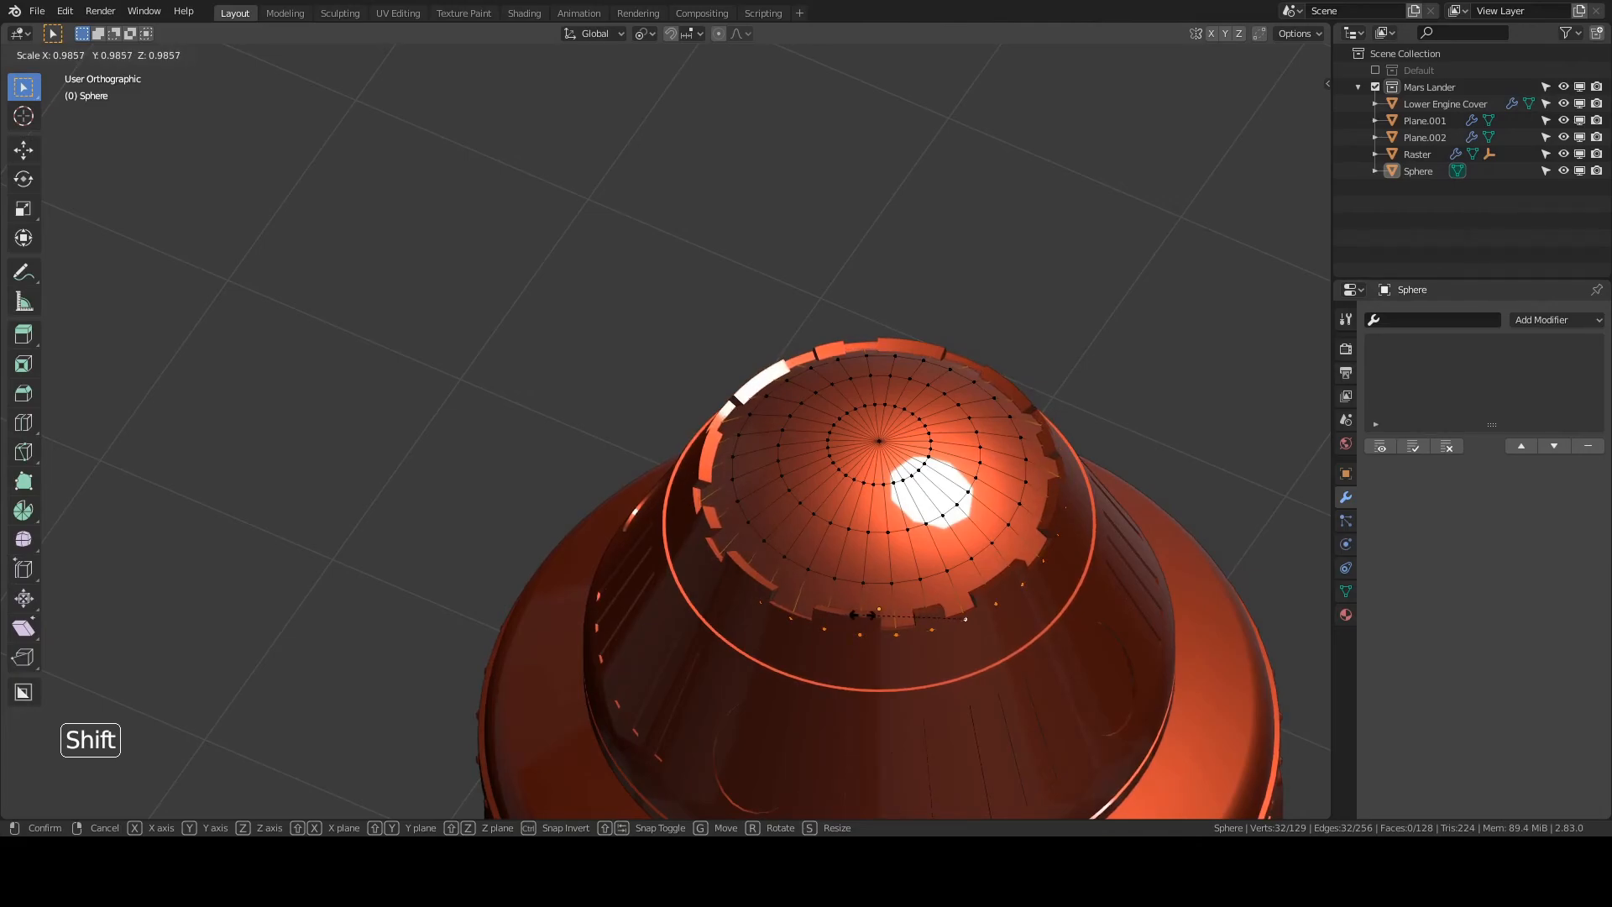
pyautogui.click(858, 614)
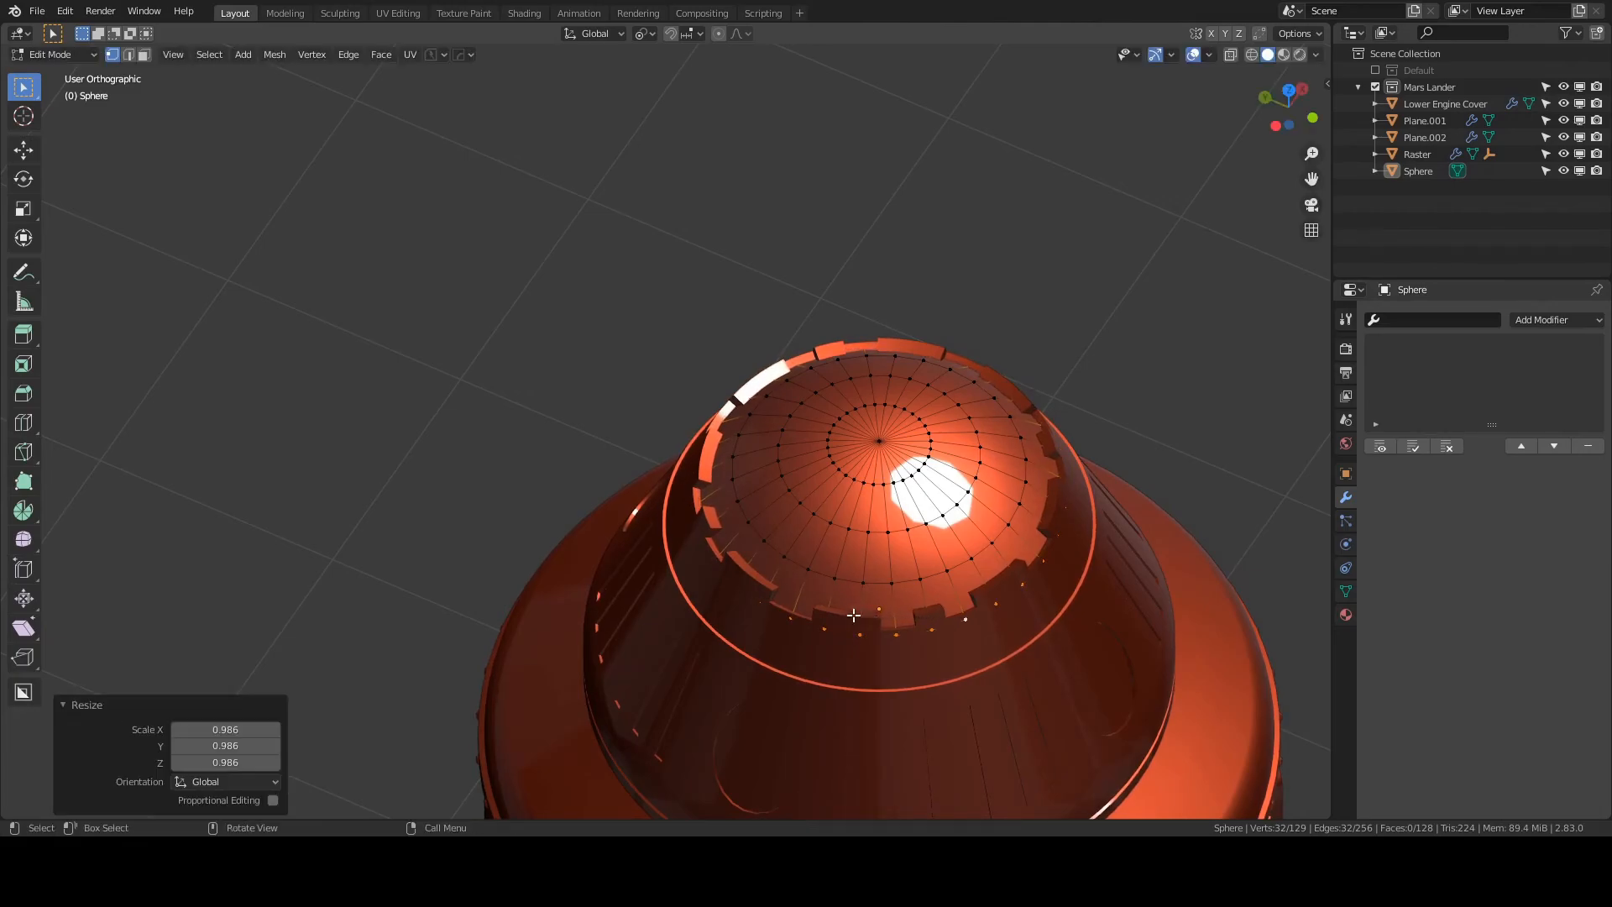
pyautogui.press('Tab')
pyautogui.click(591, 451)
pyautogui.moveTo(590, 452); pyautogui.dragTo(707, 380, button='middle')
pyautogui.click(757, 390)
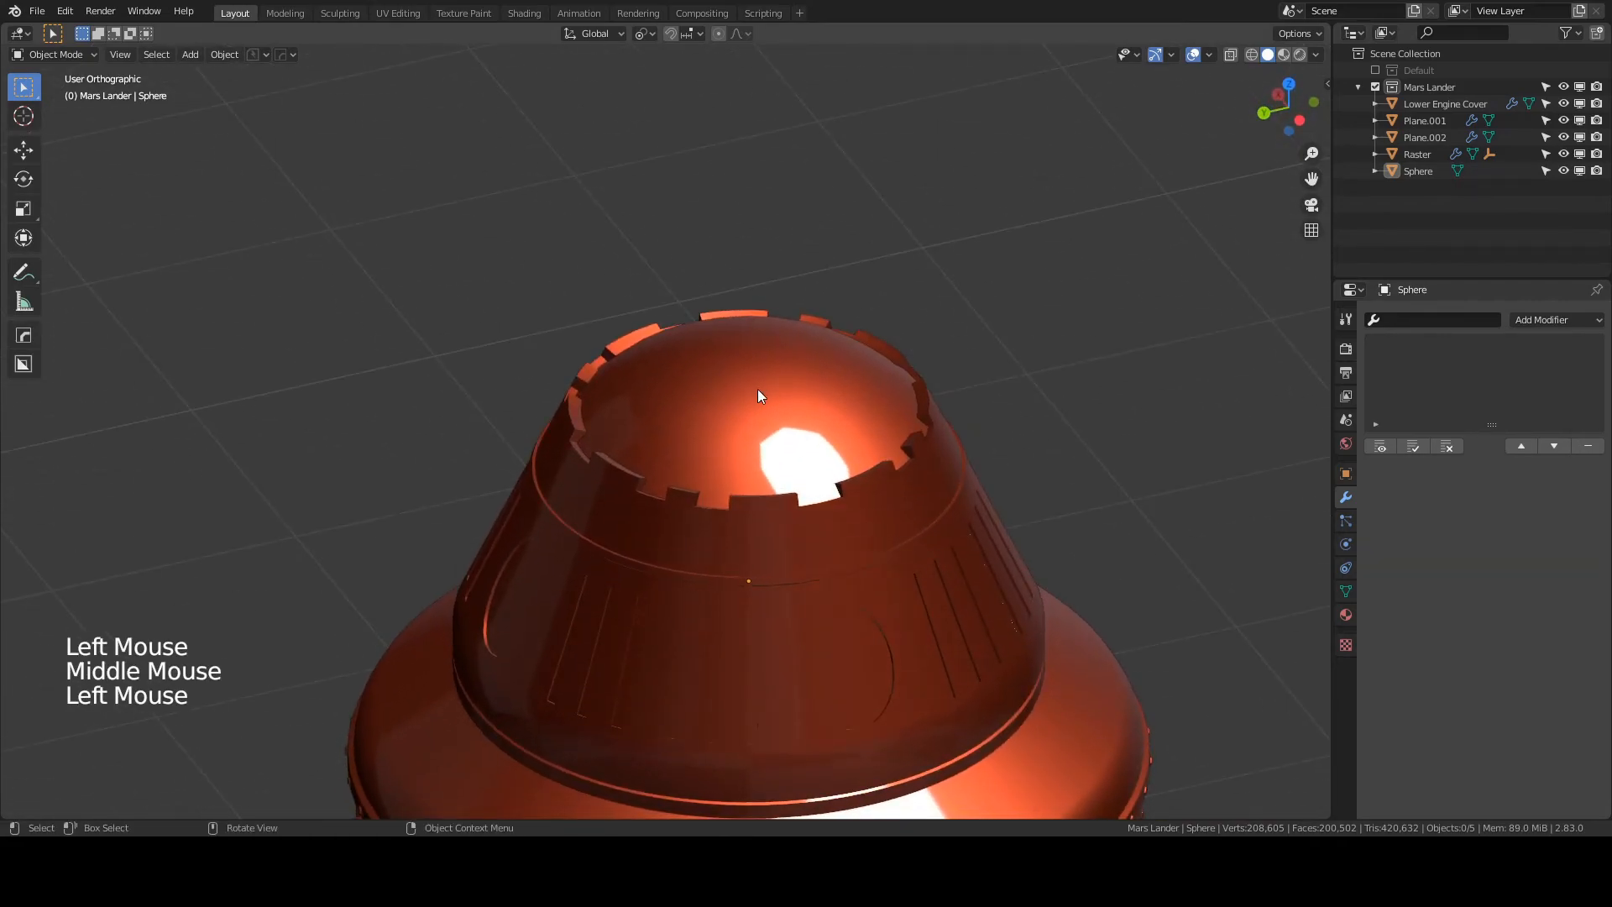
# - Move the dome along the global Z axis to adjust its height in the notched rim, and save the file
pyautogui.press('g')
pyautogui.press('z')
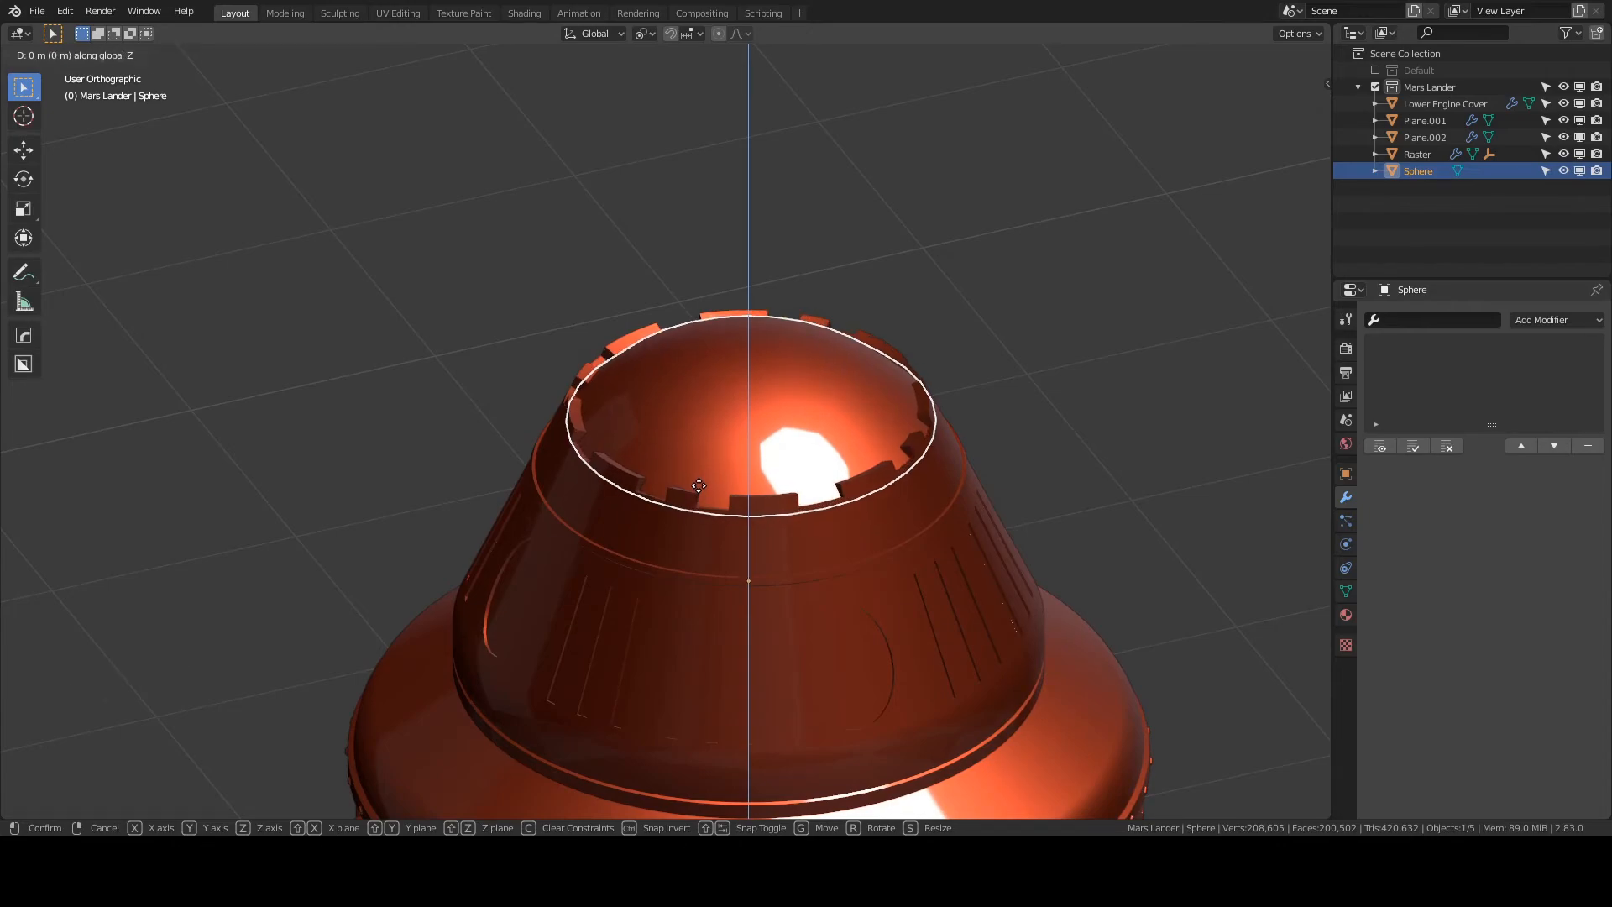
pyautogui.click(699, 487)
pyautogui.click(1088, 450)
pyautogui.scroll(-2, 965, 412)
pyautogui.scroll(1, 965, 412)
pyautogui.moveTo(965, 411); pyautogui.dragTo(700, 415, button='middle')
pyautogui.hotkey('ctrl', 's')
pyautogui.scroll(-1, 846, 373)
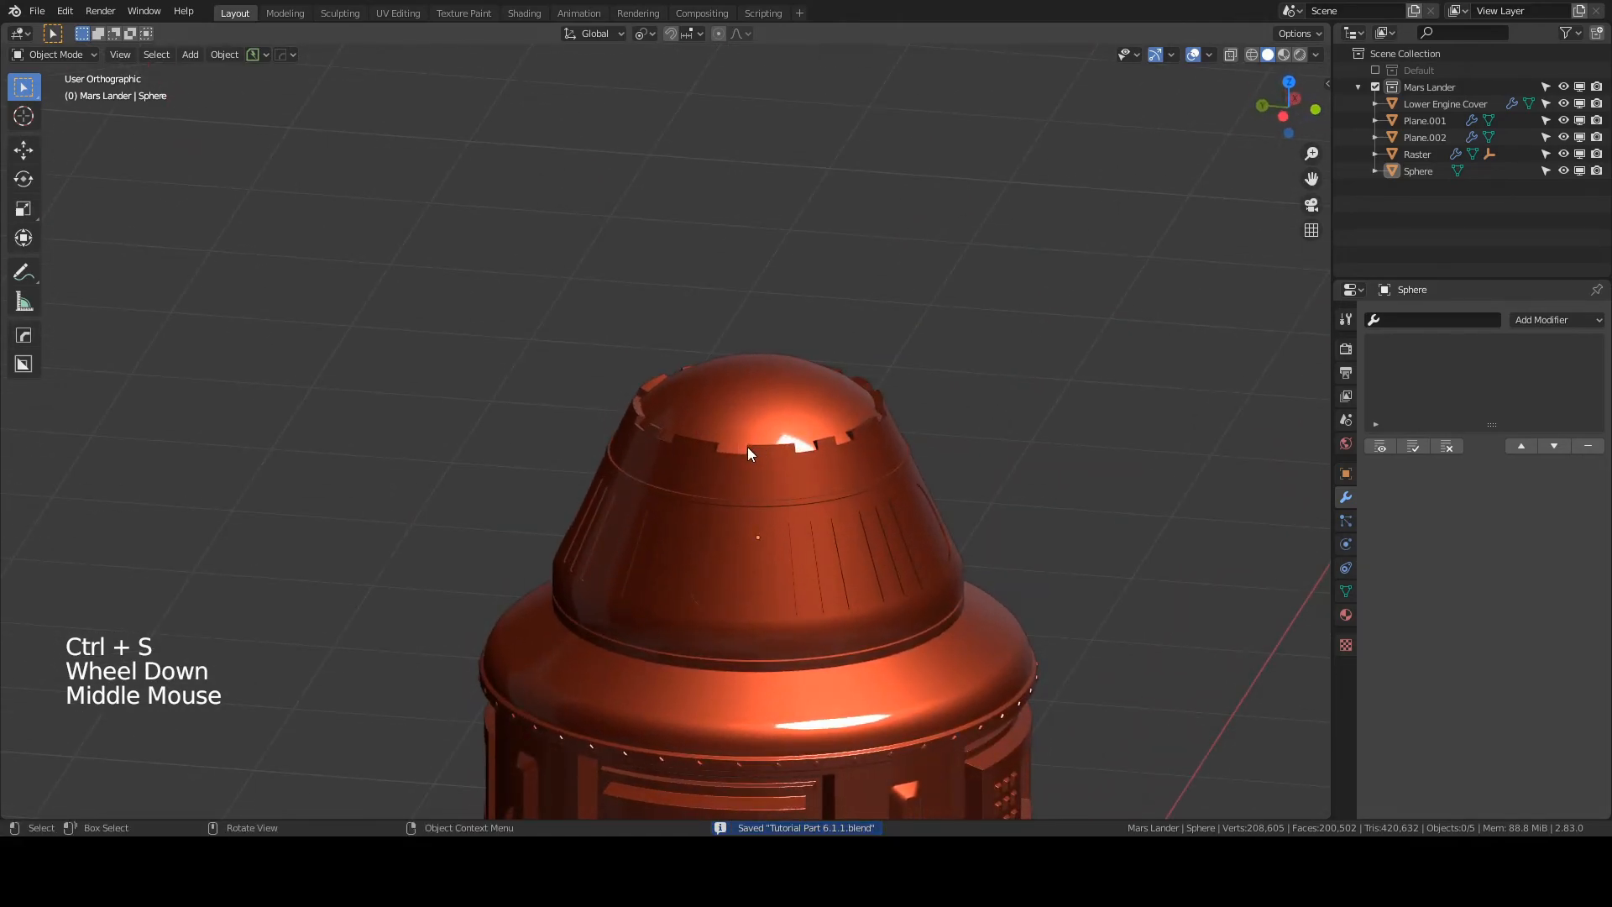
# - Dissolve the stray vertex at the lower edge of the conical section's window and leave mesh editing
pyautogui.press('KP_1')
pyautogui.scroll(-3, 789, 504)
pyautogui.moveTo(789, 504); pyautogui.dragTo(772, 558, button='middle')
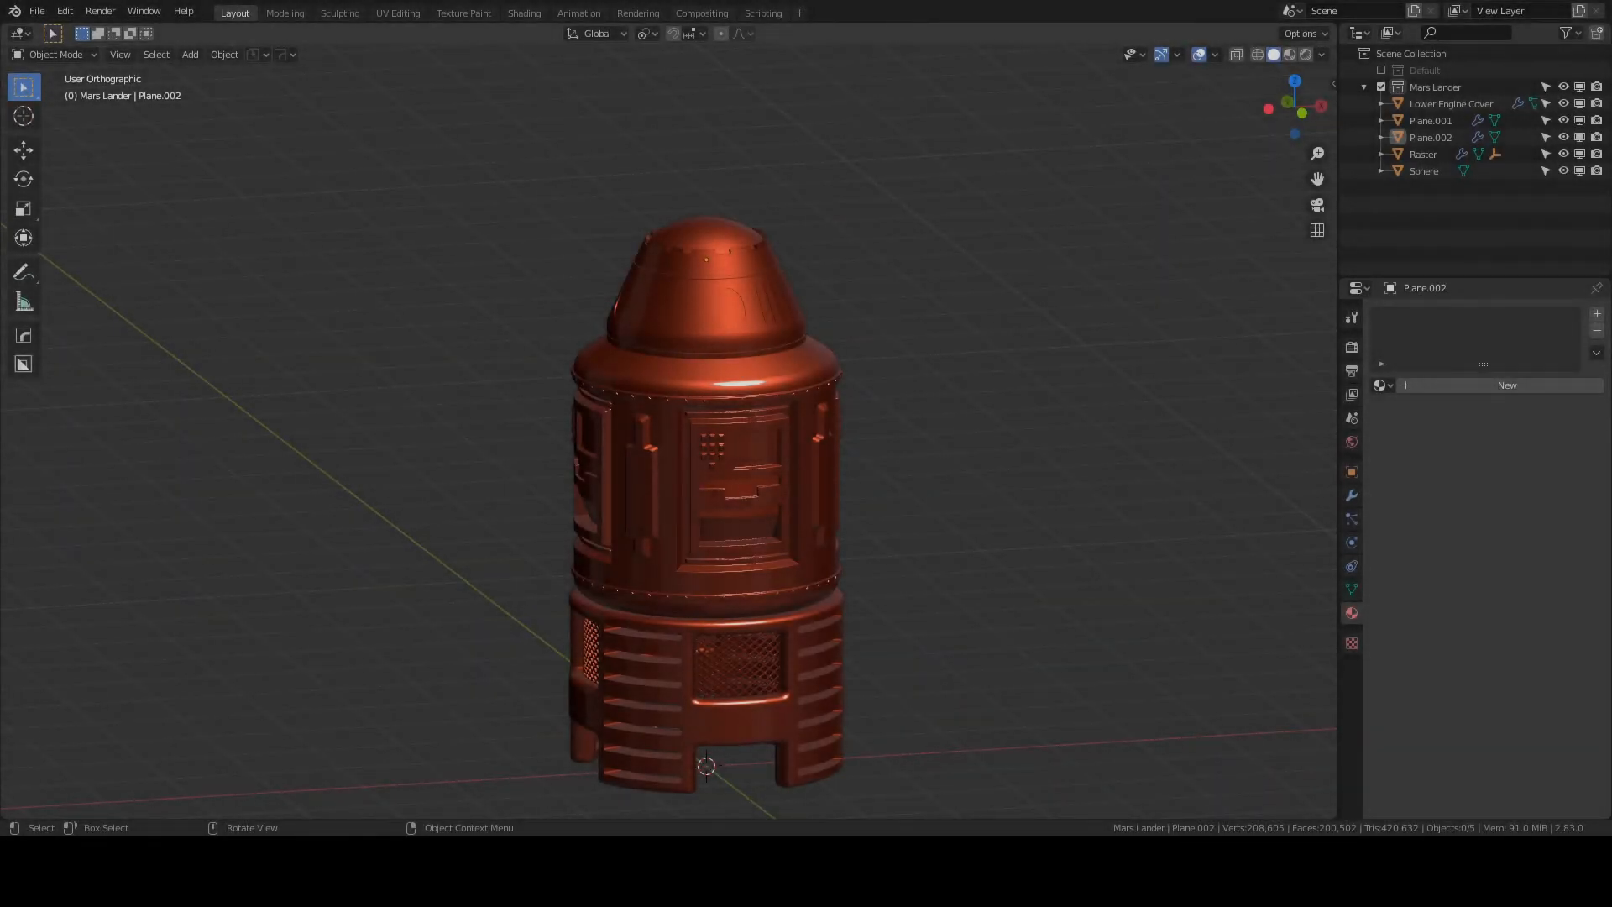
pyautogui.click(711, 320)
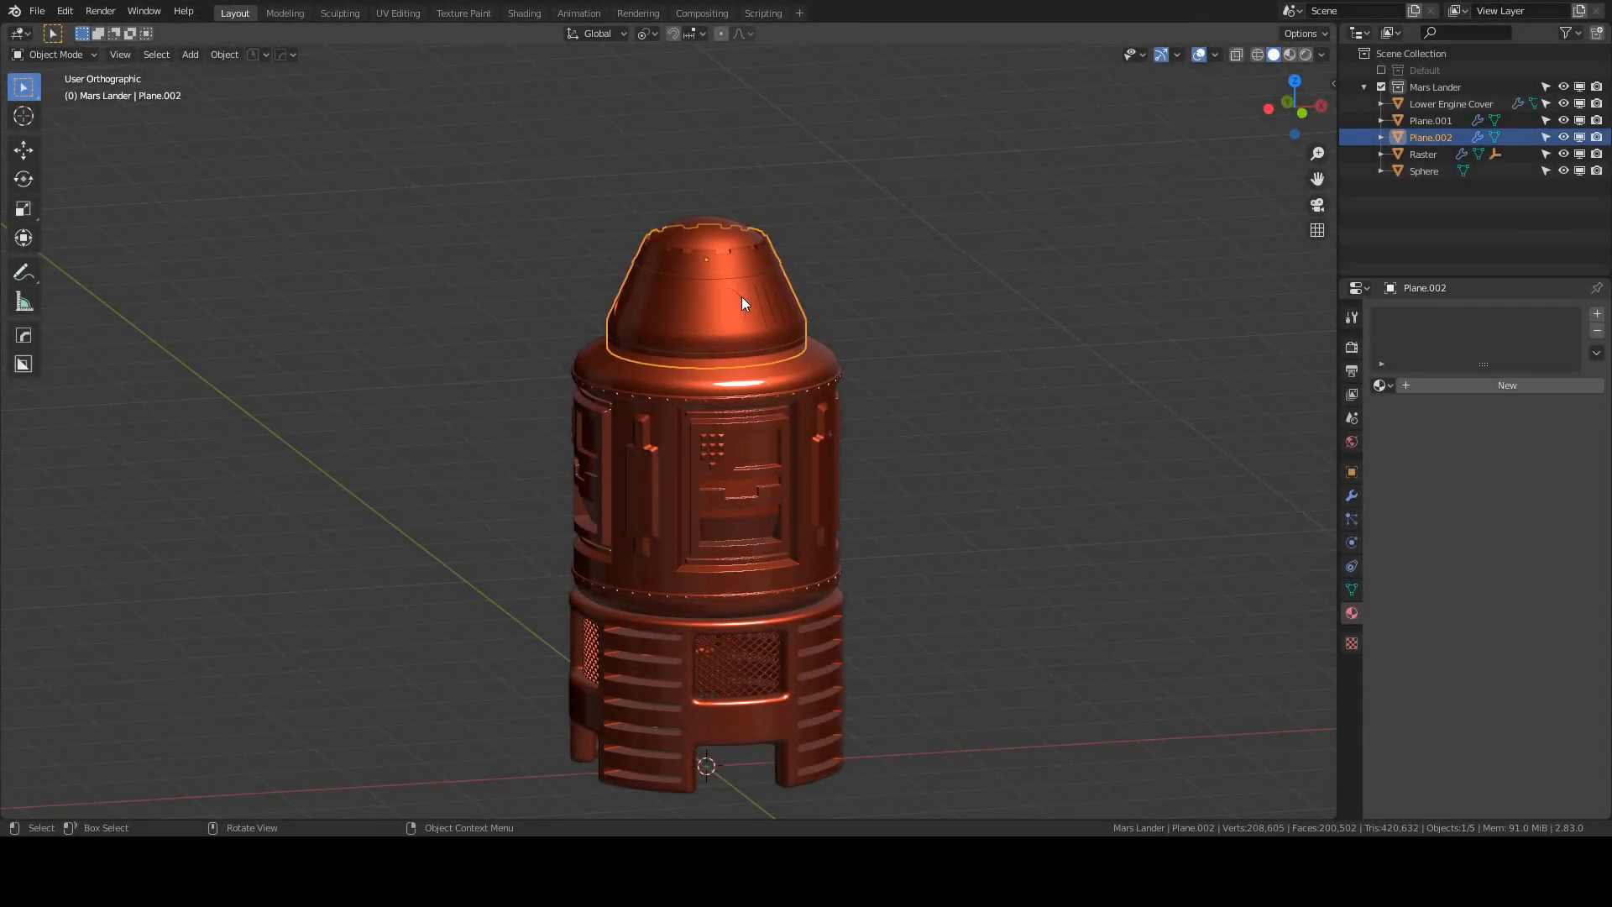
pyautogui.scroll(3, 744, 286)
pyautogui.press('Tab')
pyautogui.scroll(2, 789, 222)
pyautogui.keyDown('shift'); pyautogui.scroll(1, 756, 361); pyautogui.keyUp('shift')
pyautogui.keyDown('shift'); pyautogui.moveTo(758, 353); pyautogui.dragTo(710, 616, button='middle'); pyautogui.keyUp('shift')
pyautogui.scroll(5, 823, 532)
pyautogui.click(957, 466)
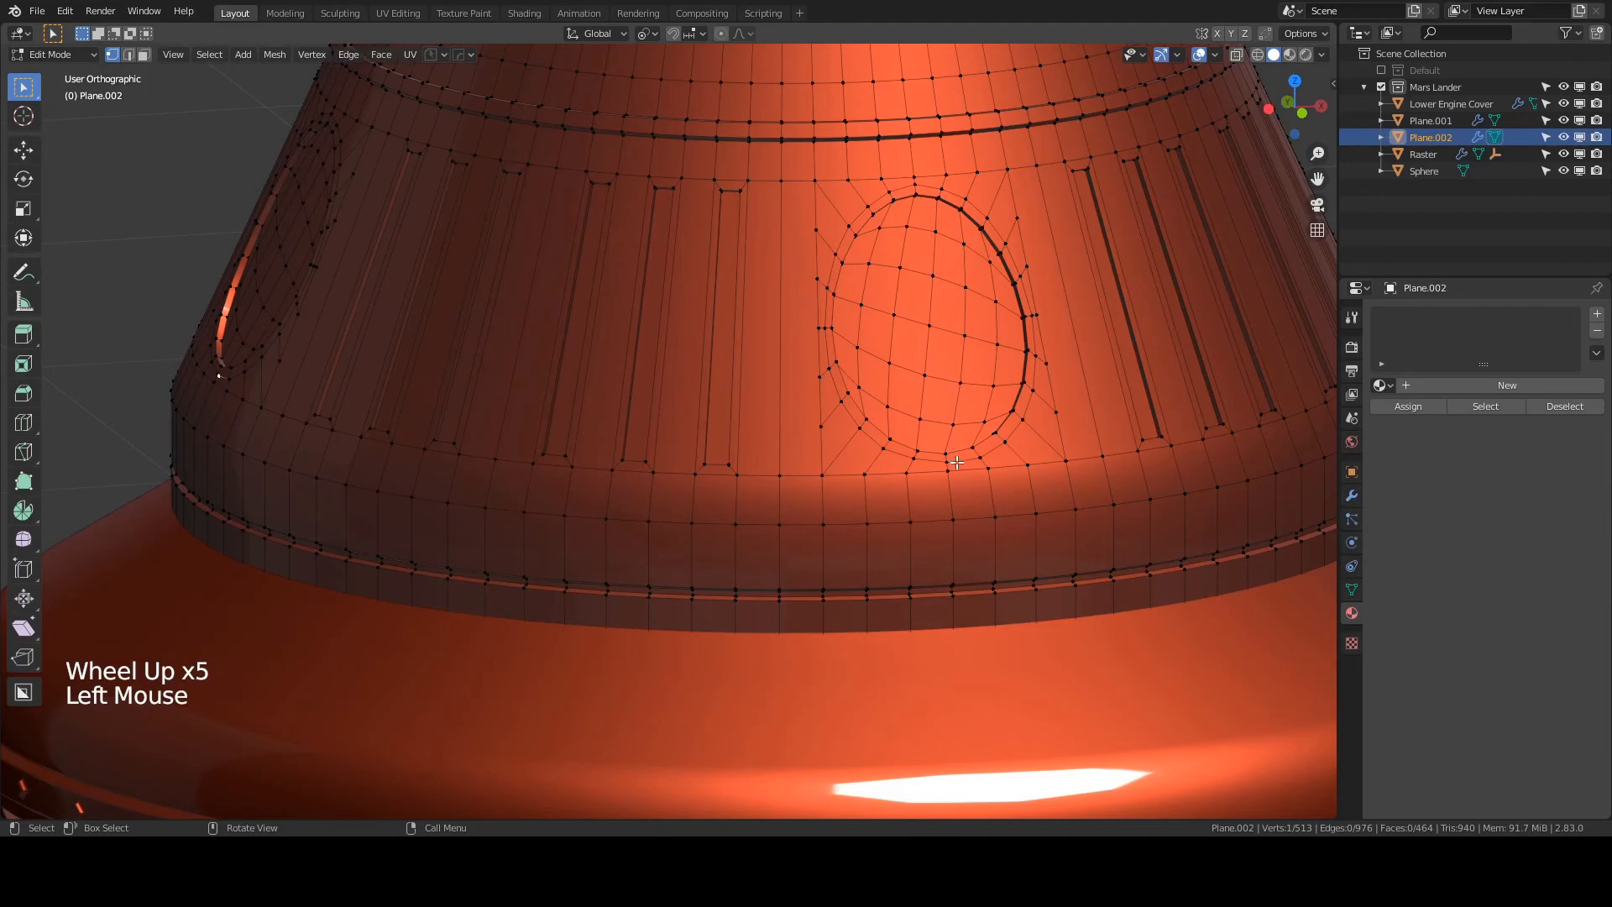
pyautogui.press('x')
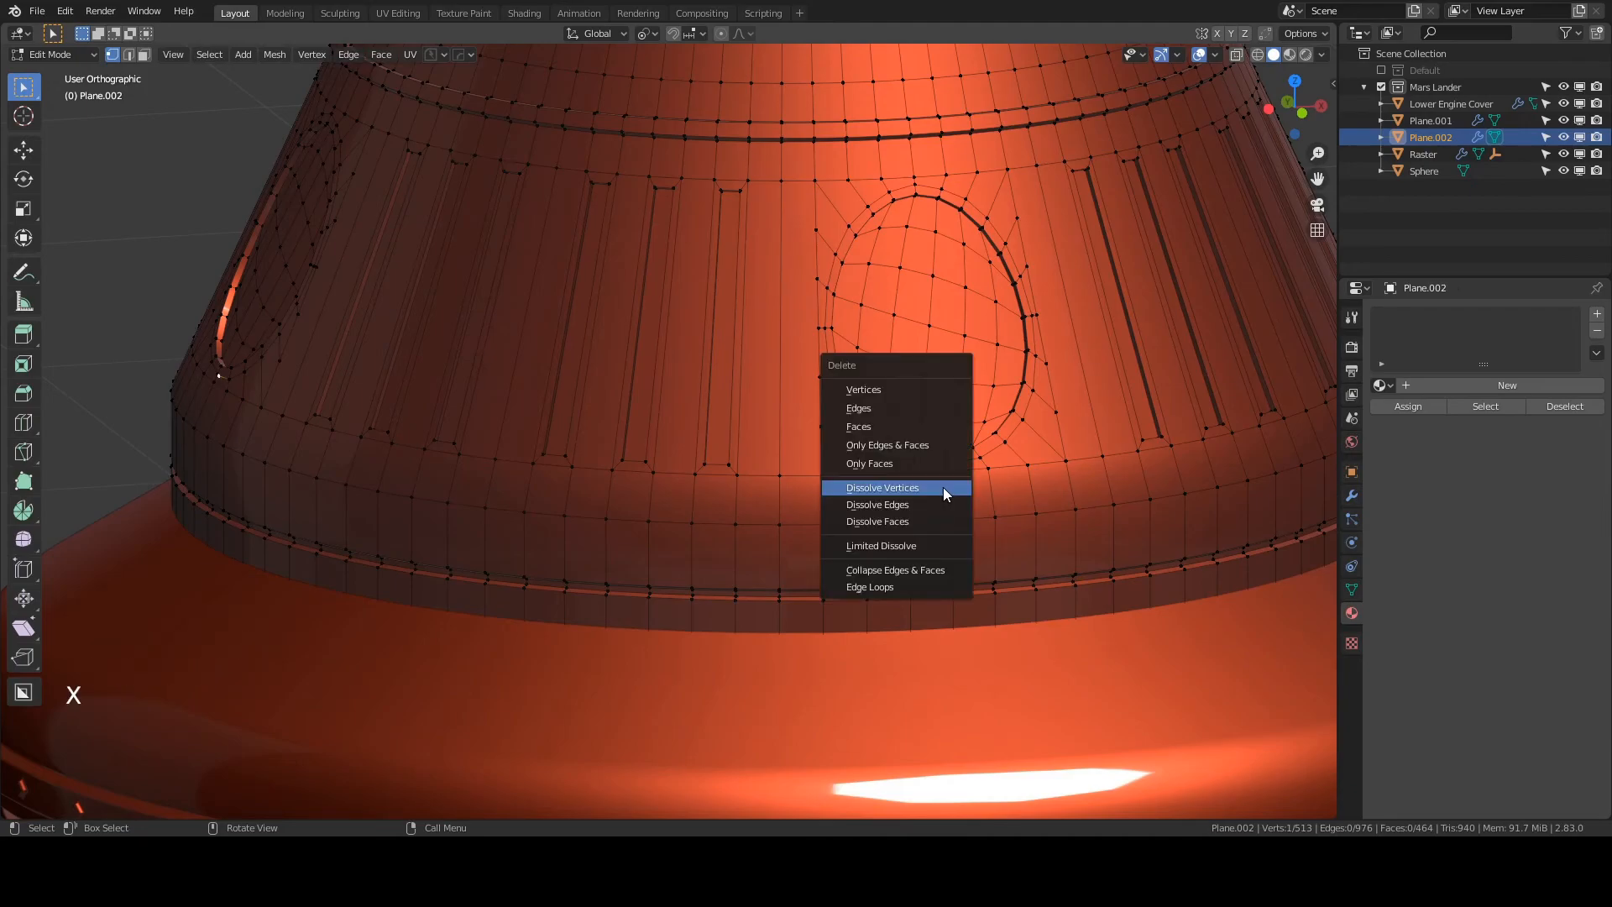
pyautogui.click(933, 492)
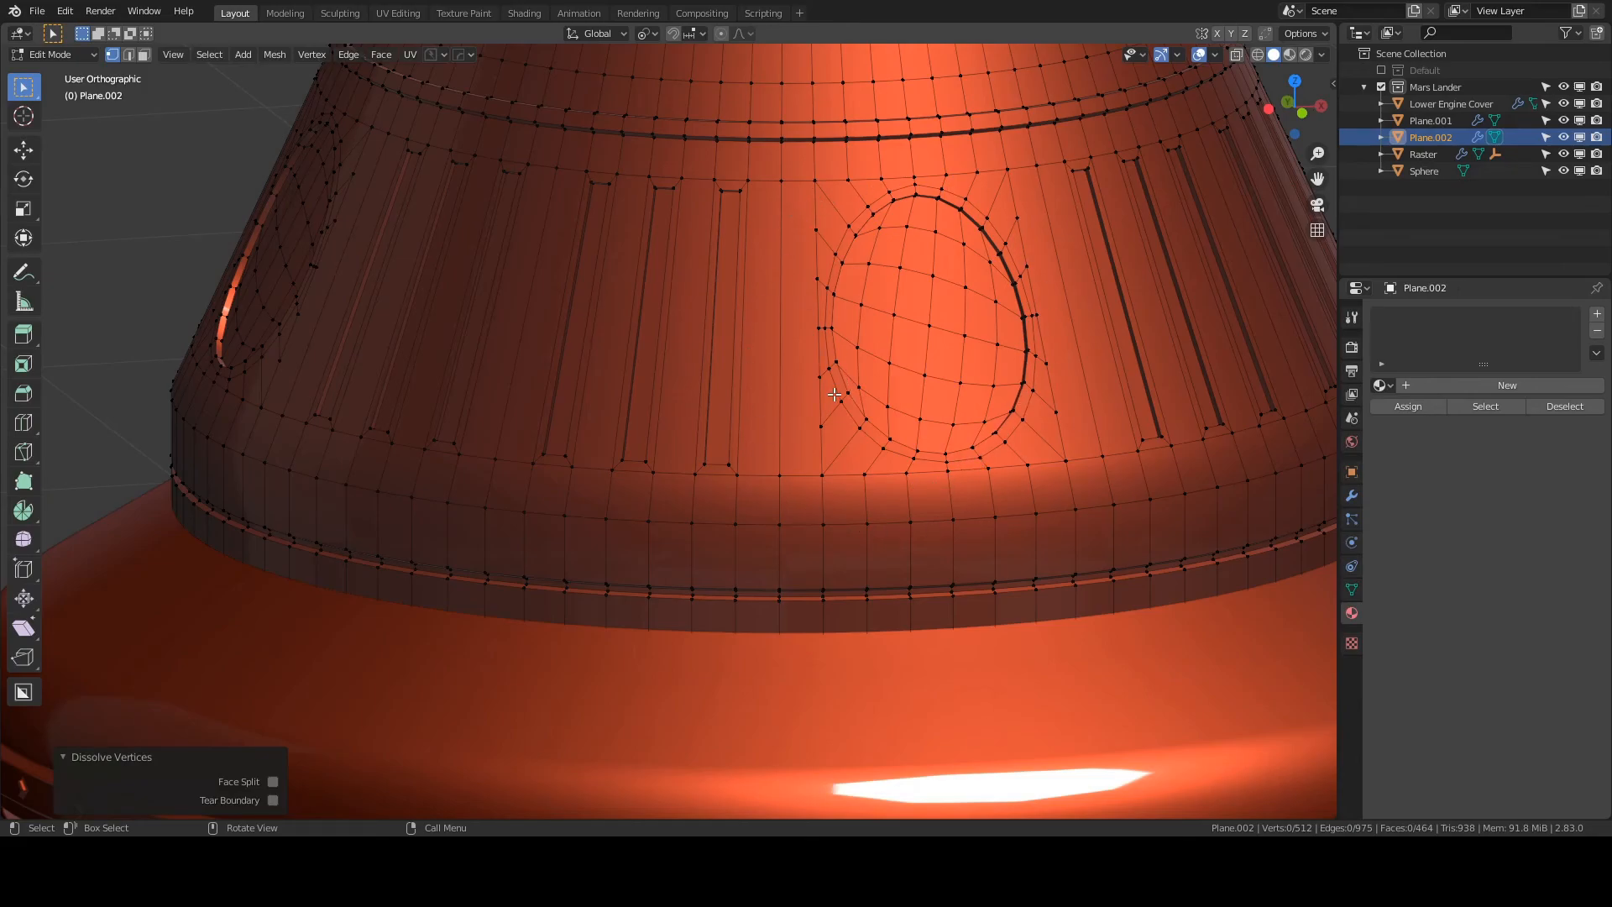
pyautogui.press('Tab')
# - Bevel the conical section with HardOps, using 3 segments, width 0.006, profile 0.70 and a 30° angle limit
pyautogui.scroll(-3, 917, 447)
pyautogui.moveTo(917, 447); pyautogui.dragTo(960, 437, button='middle')
pyautogui.scroll(-2, 965, 423)
pyautogui.scroll(-1, 967, 425)
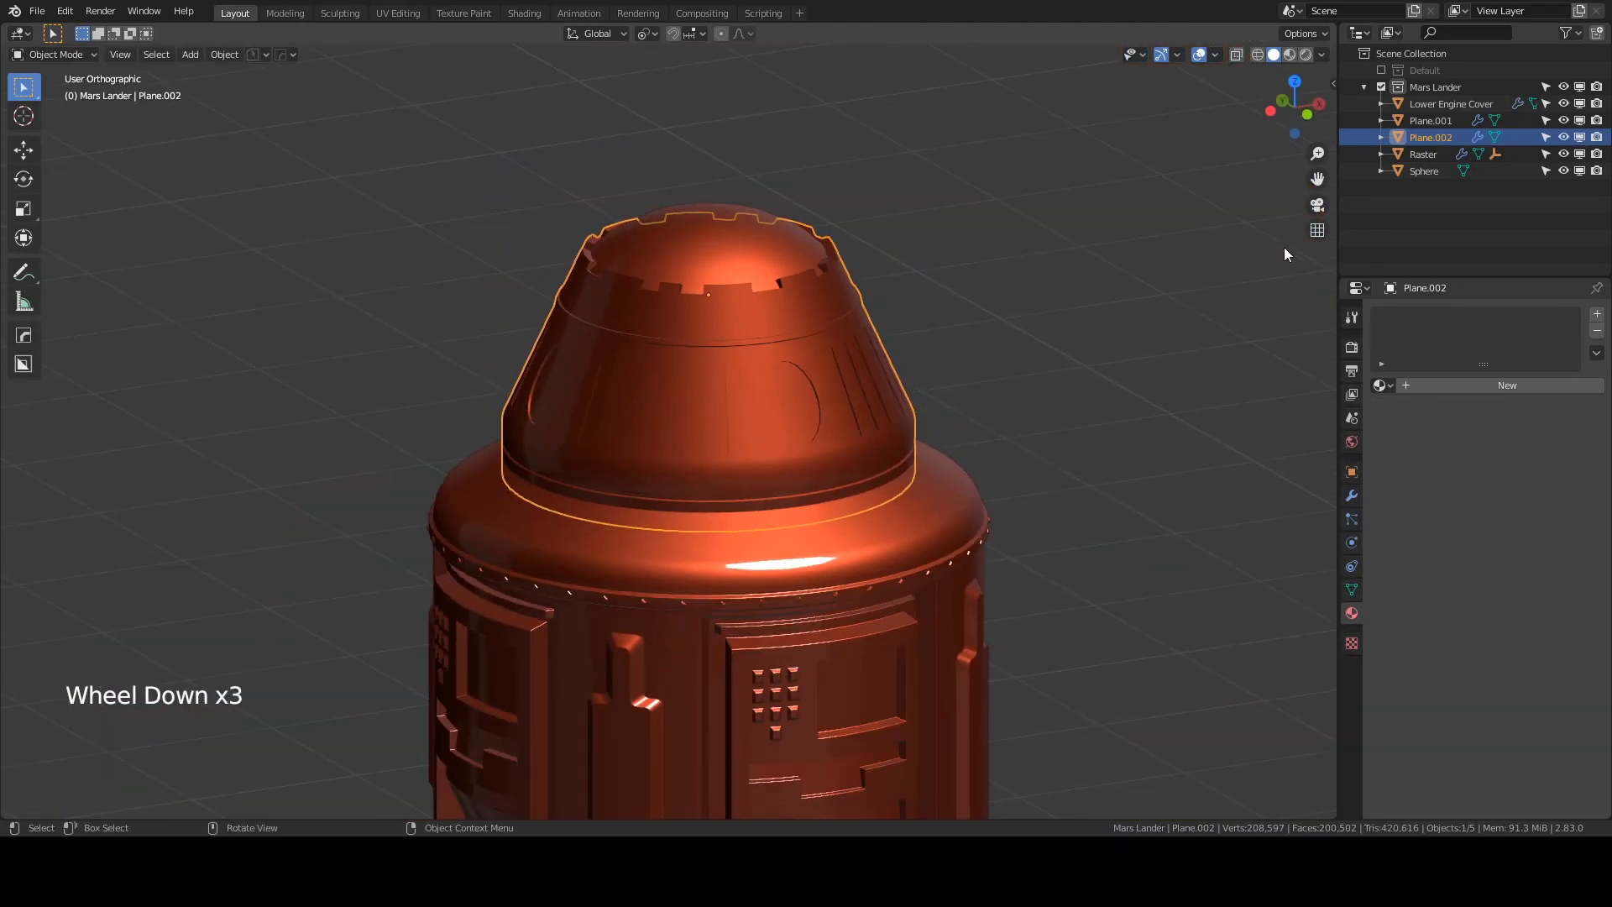
pyautogui.moveTo(755, 421); pyautogui.dragTo(828, 410, button='middle')
pyautogui.scroll(4, 805, 400)
pyautogui.scroll(-2, 804, 396)
pyautogui.press('q')
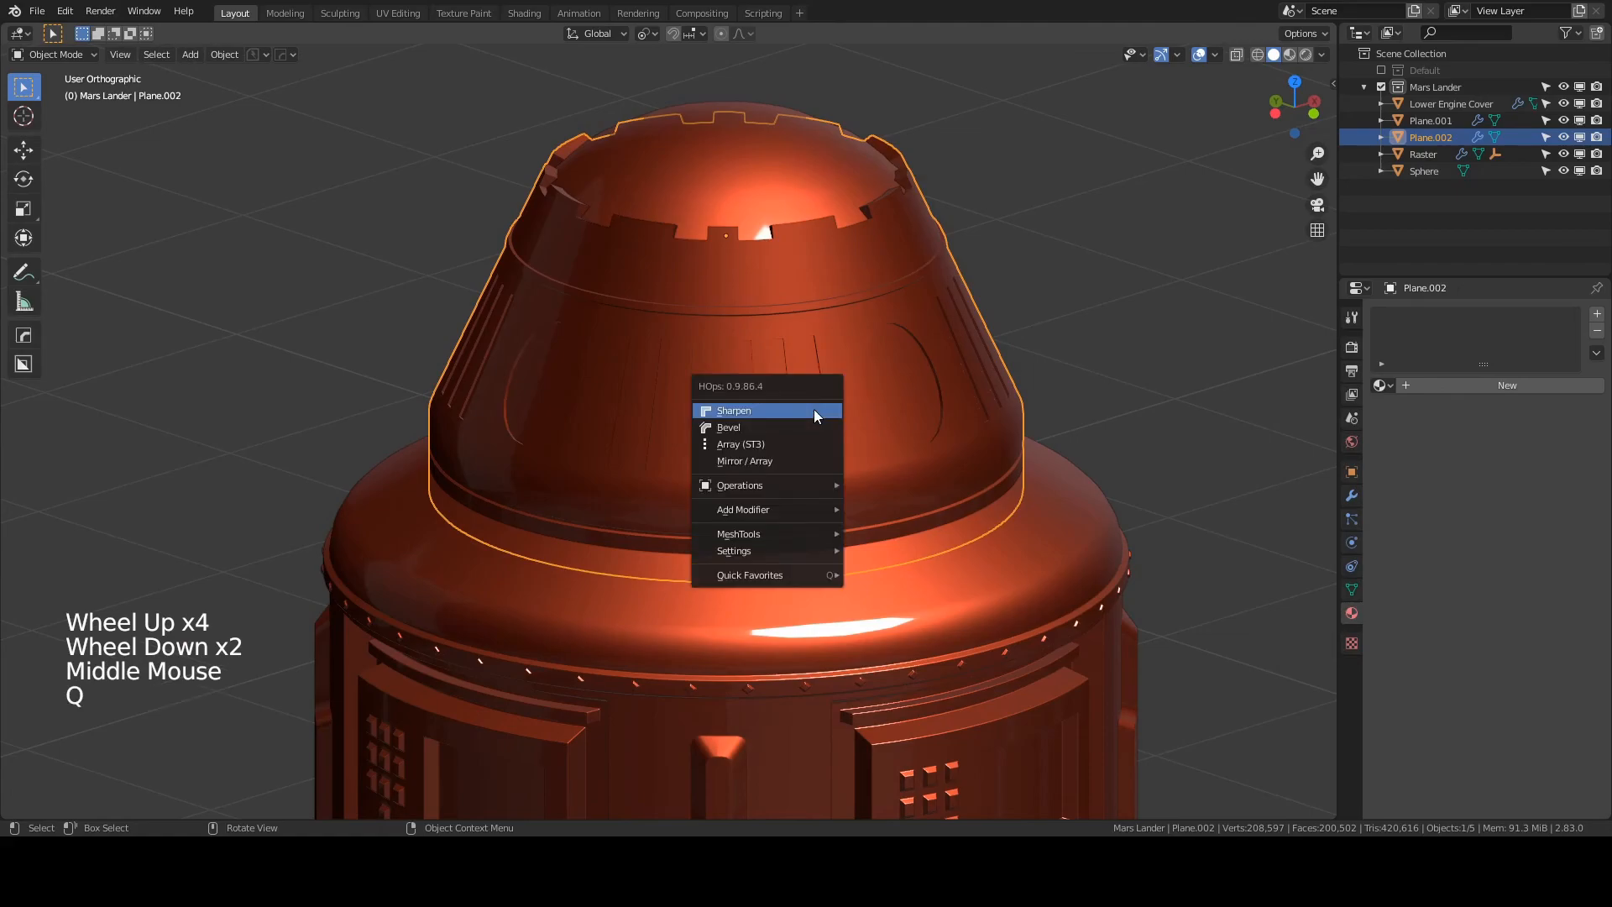
pyautogui.click(788, 425)
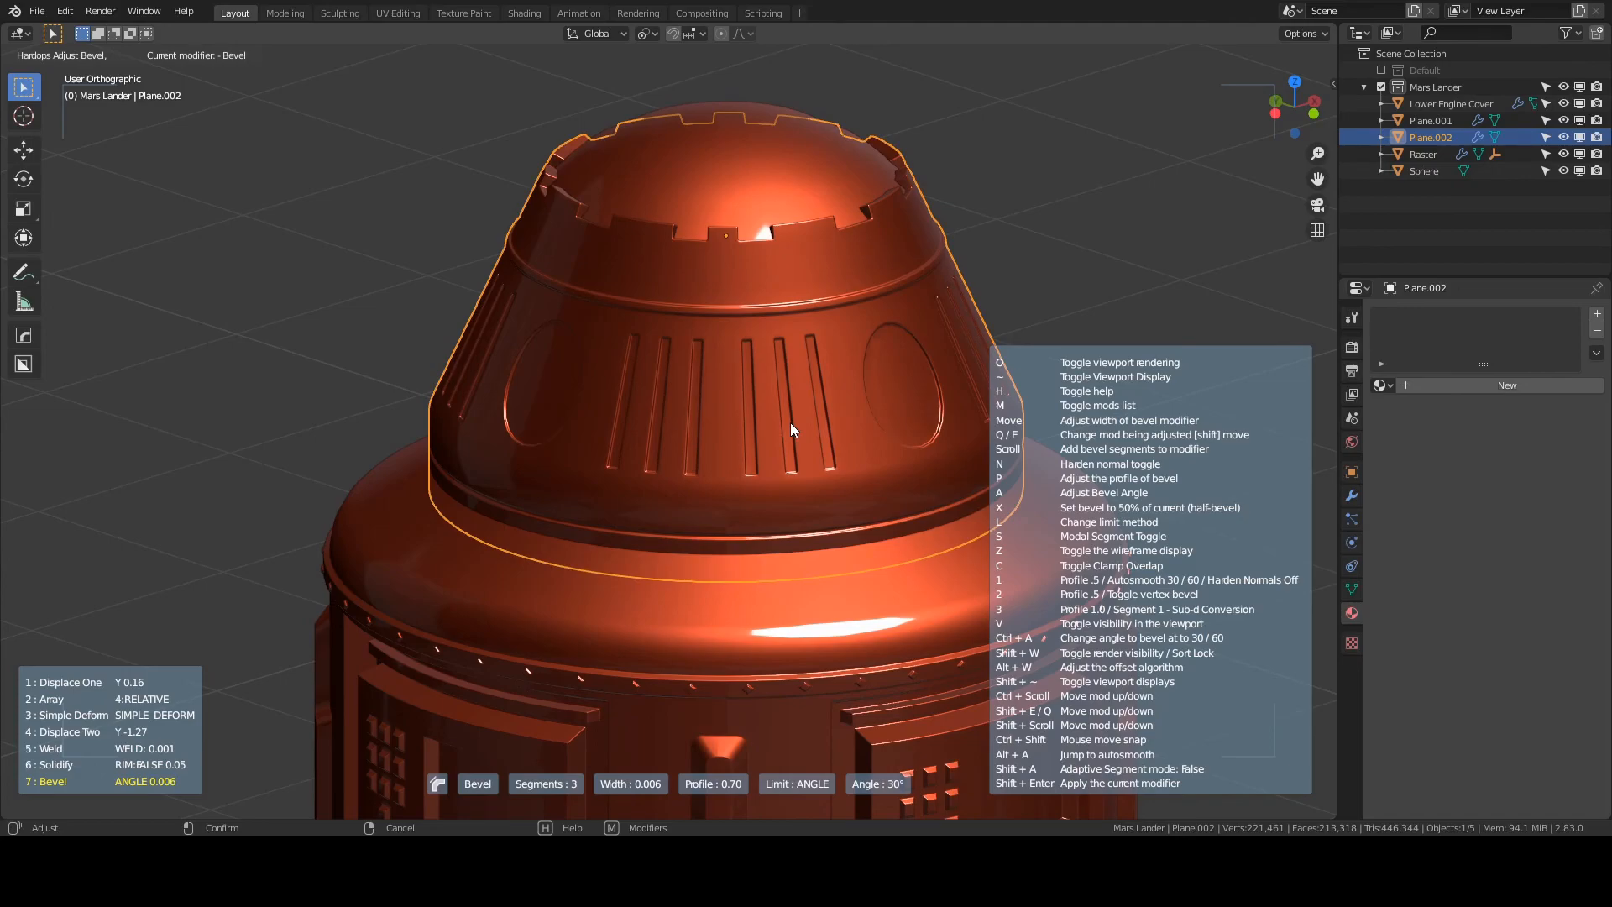
pyautogui.click(790, 422)
pyautogui.scroll(-2, 823, 441)
pyautogui.scroll(-2, 822, 441)
pyautogui.scroll(1, 806, 430)
pyautogui.moveTo(794, 424)
pyautogui.mouseDown(button='middle')
pyautogui.moveTo(707, 400)
pyautogui.moveTo(709, 422)
pyautogui.moveTo(787, 432)
pyautogui.moveTo(799, 453)
pyautogui.mouseUp(button='middle')
pyautogui.scroll(1, 843, 394)
pyautogui.moveTo(843, 394); pyautogui.dragTo(846, 366, button='middle')
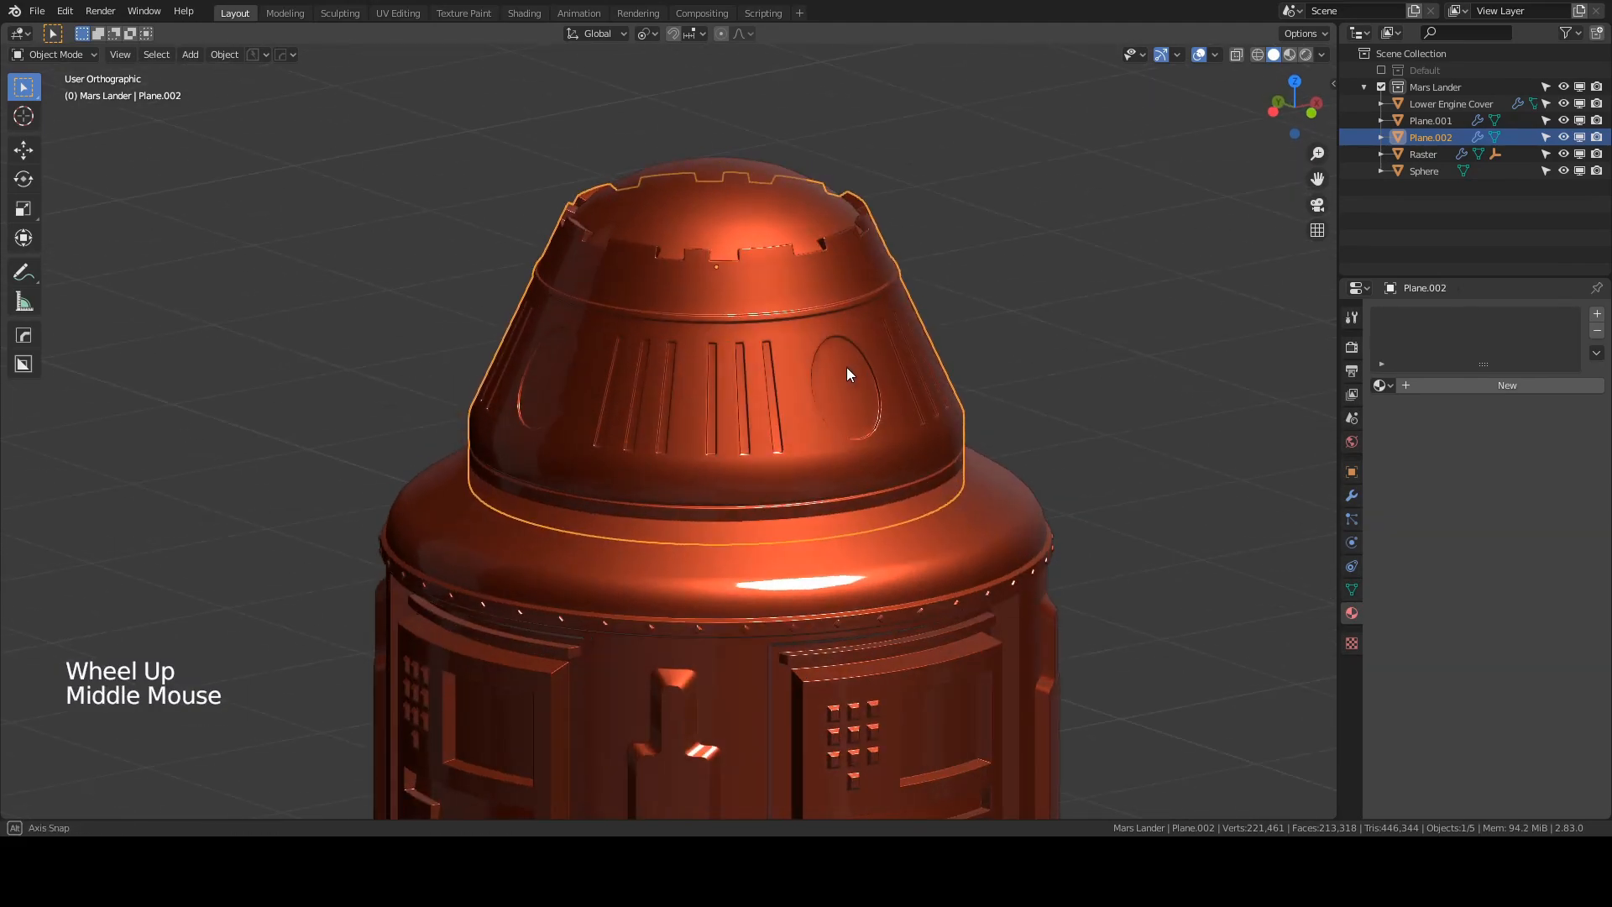
# - Rename the object Plane.001, the lander's middle body, as Mid Part
pyautogui.click(1433, 122)
pyautogui.doubleClick(1429, 122)
pyautogui.click(1444, 121)
pyautogui.hotkey('ctrl', 'a')
pyautogui.write('Mid Part')
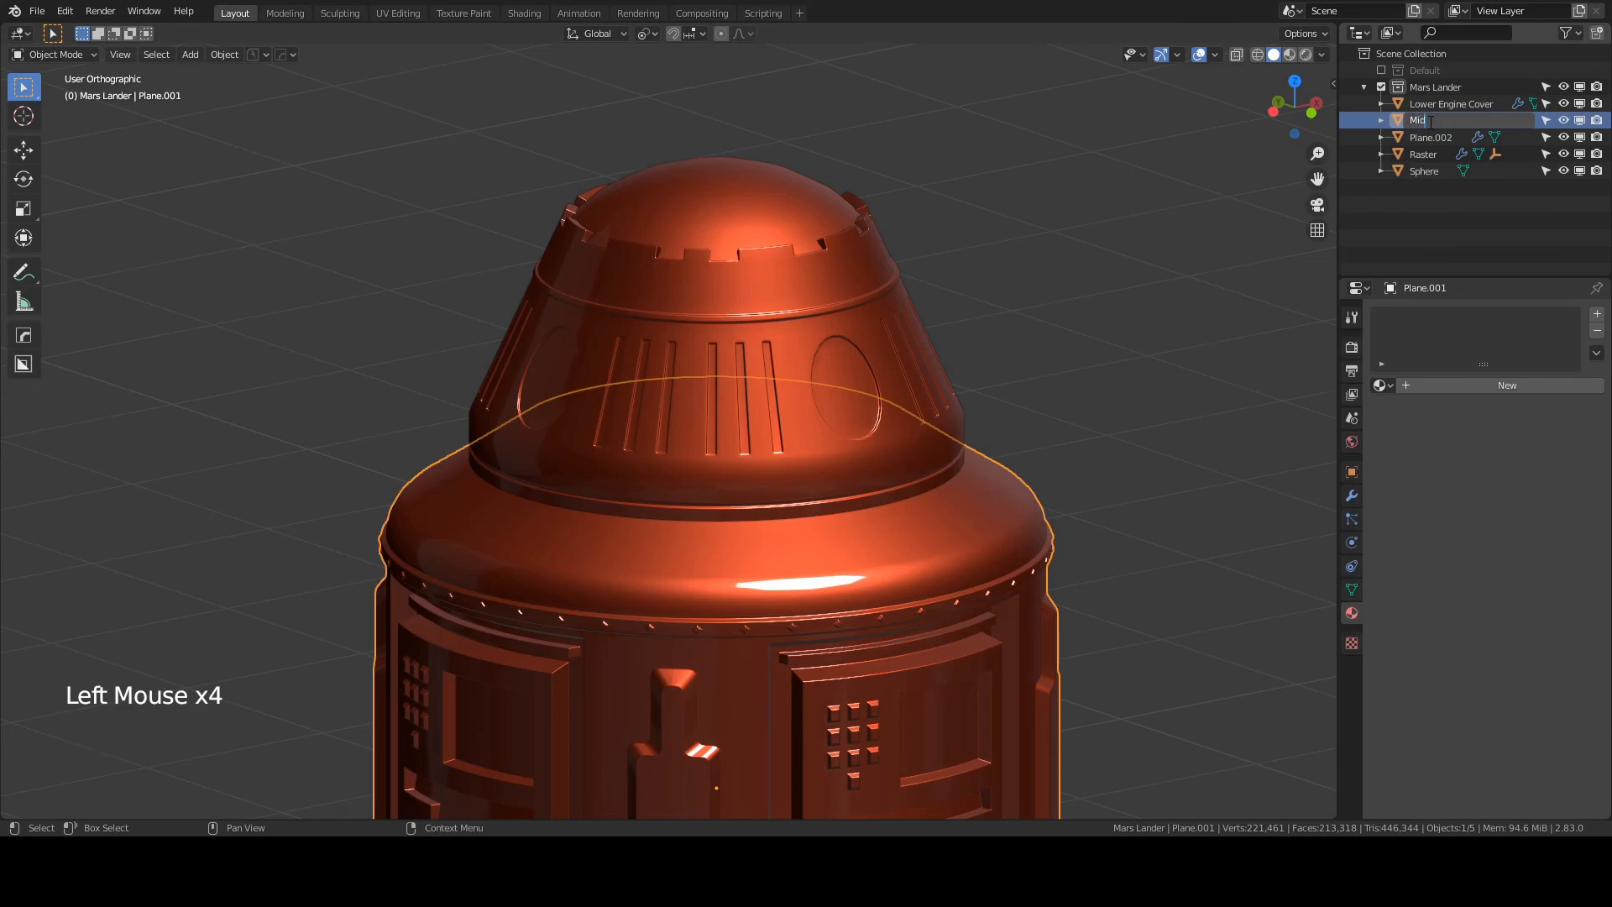
pyautogui.press('Return')
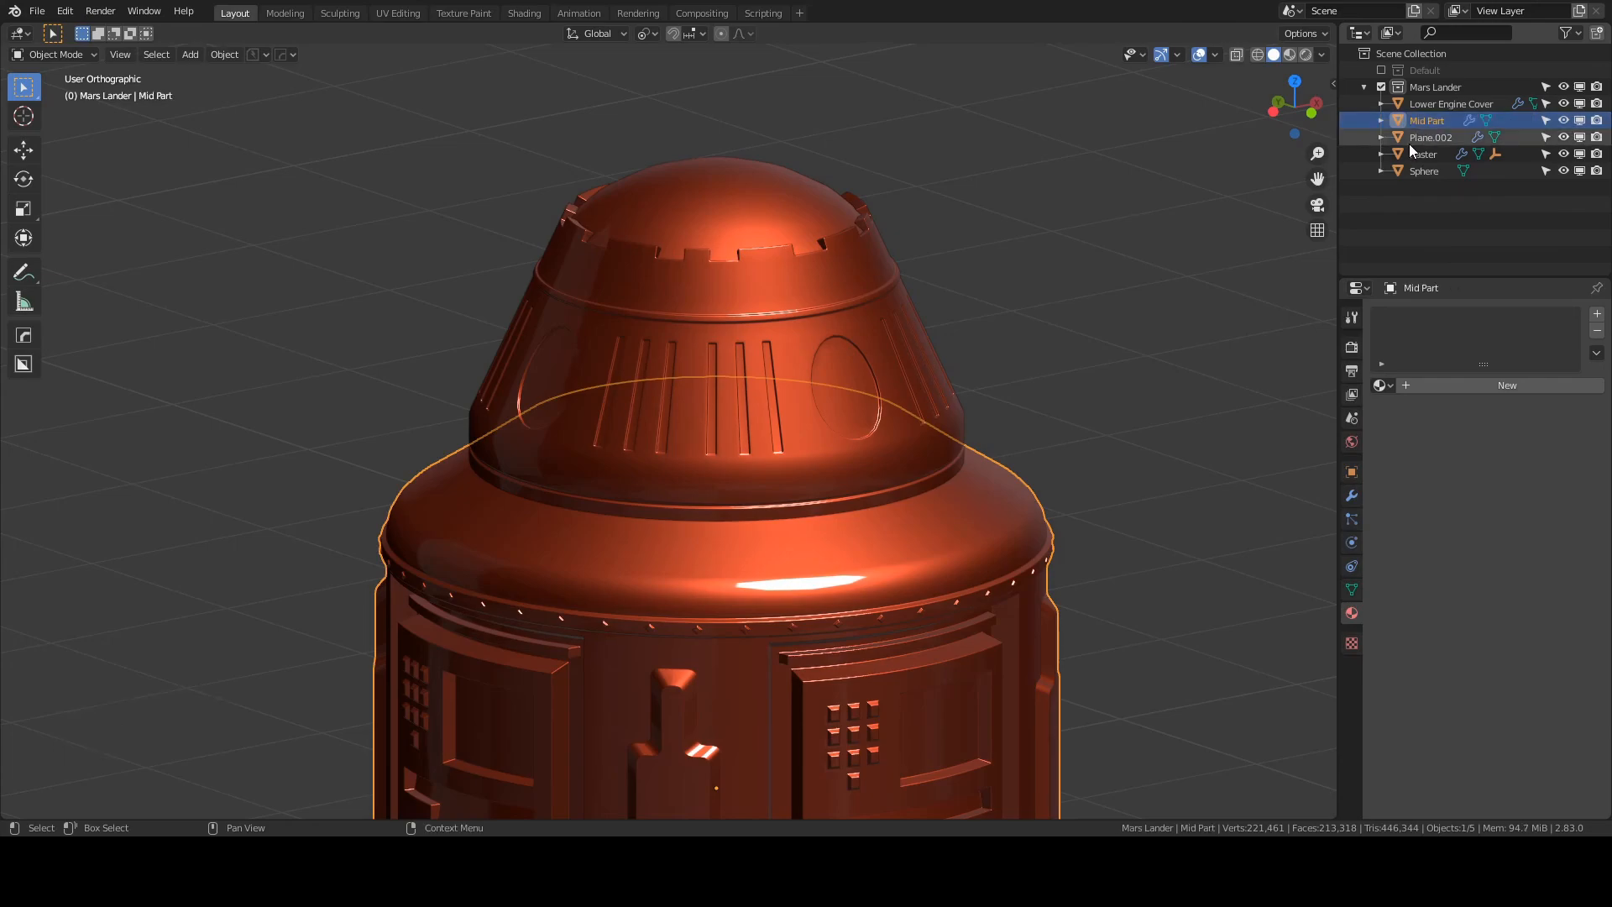
# - Rename the object Plane.002, the lander's conical section, as Top Part
pyautogui.click(1417, 139)
pyautogui.doubleClick(1425, 138)
pyautogui.click(1424, 139)
pyautogui.write('T')
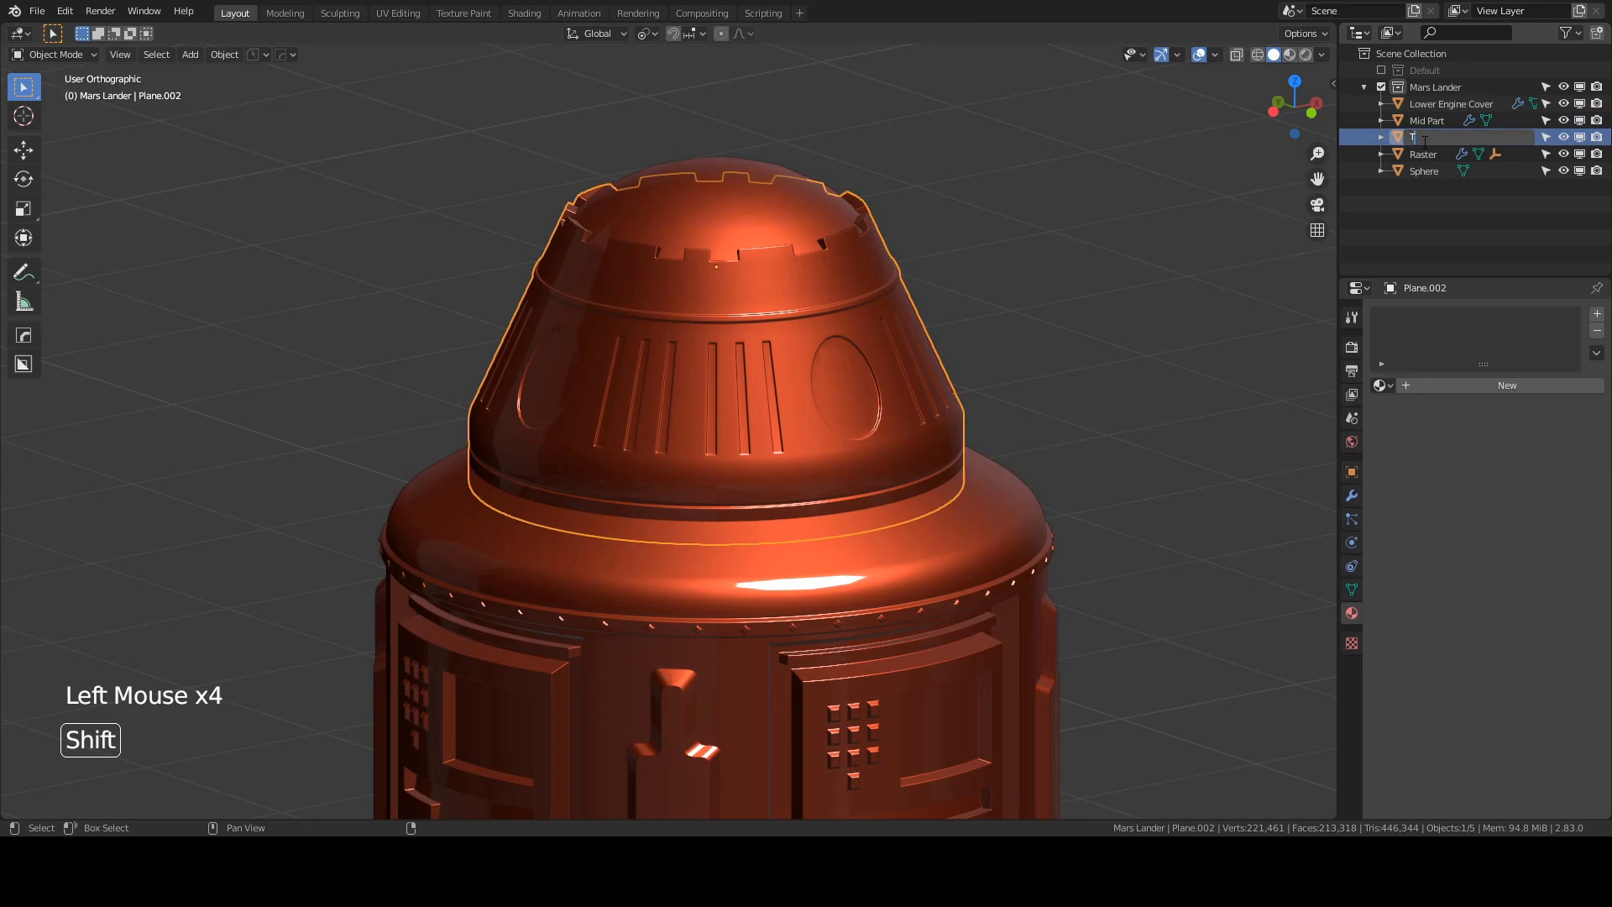
pyautogui.write('op Part')
pyautogui.press('Return')
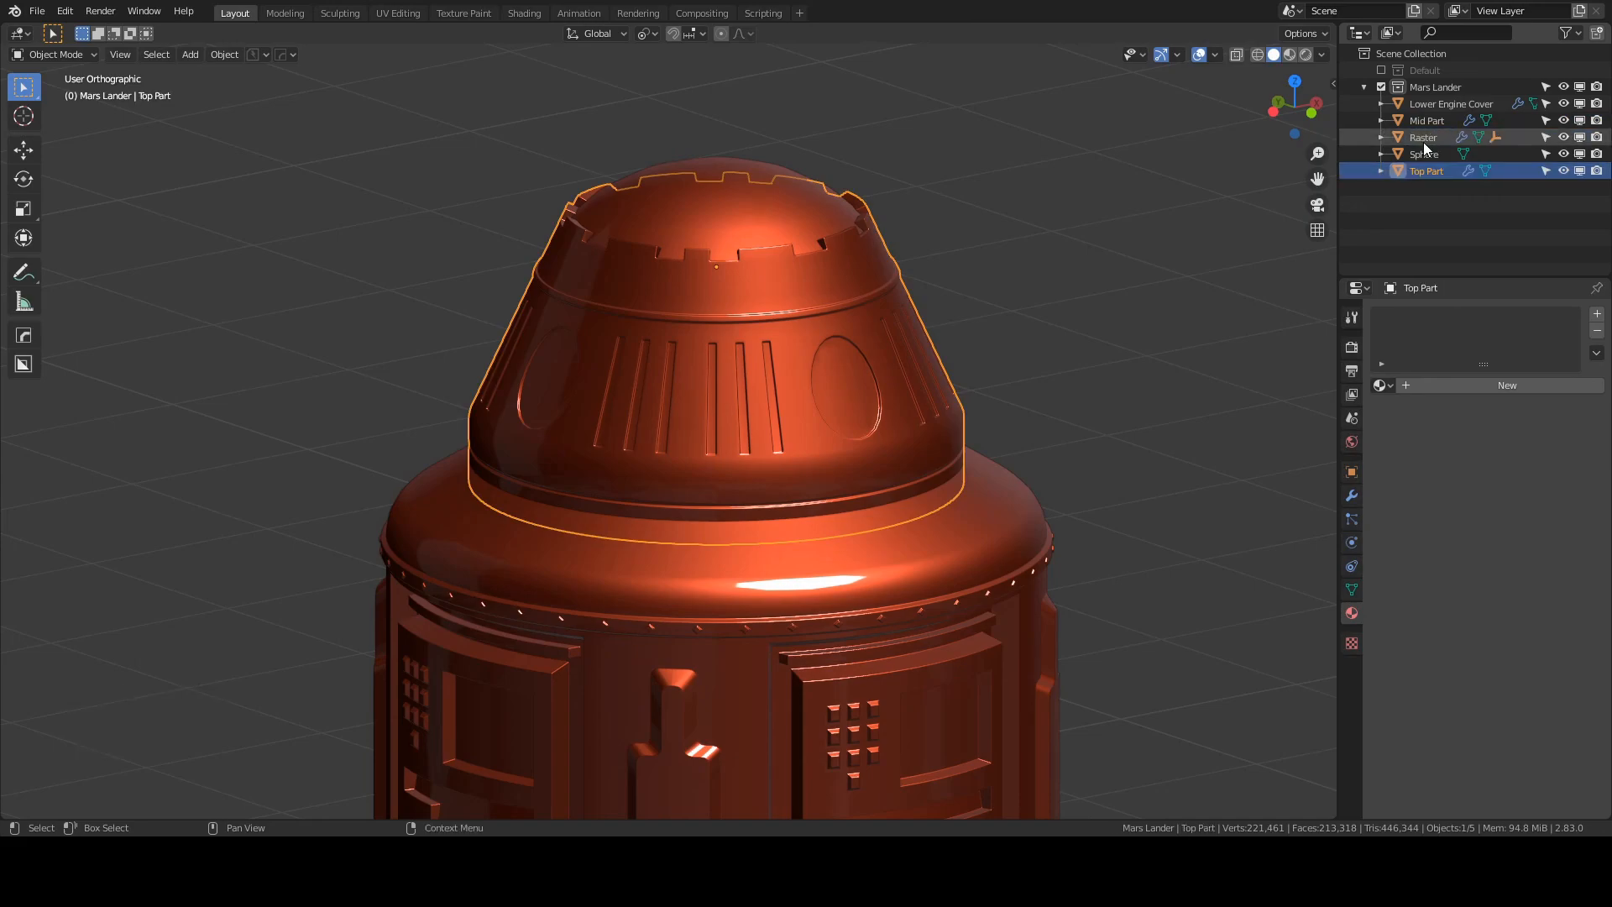
# - Rename the dome object Sphere as Nose Cone and deselect it
pyautogui.click(1422, 155)
pyautogui.doubleClick(1422, 156)
pyautogui.write('Nose C')
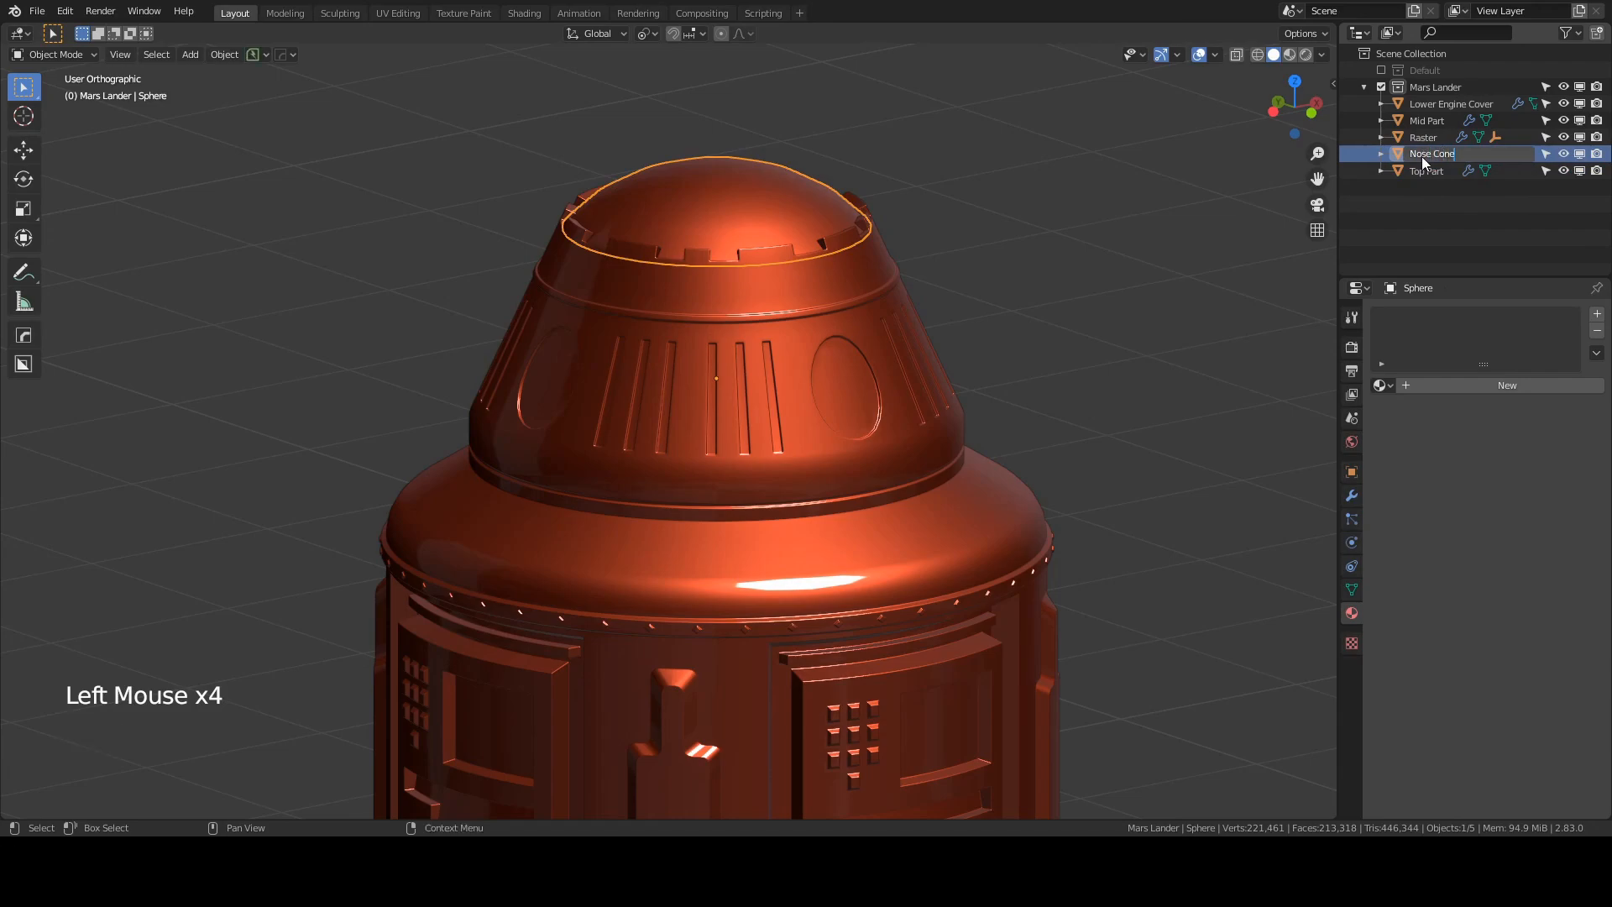
pyautogui.write('one')
pyautogui.press('Return')
pyautogui.scroll(-3, 773, 368)
pyautogui.click(853, 386)
pyautogui.moveTo(853, 385); pyautogui.dragTo(794, 632, button='middle')
pyautogui.scroll(1, 942, 304)
pyautogui.scroll(-2, 948, 313)
pyautogui.scroll(-2, 952, 296)
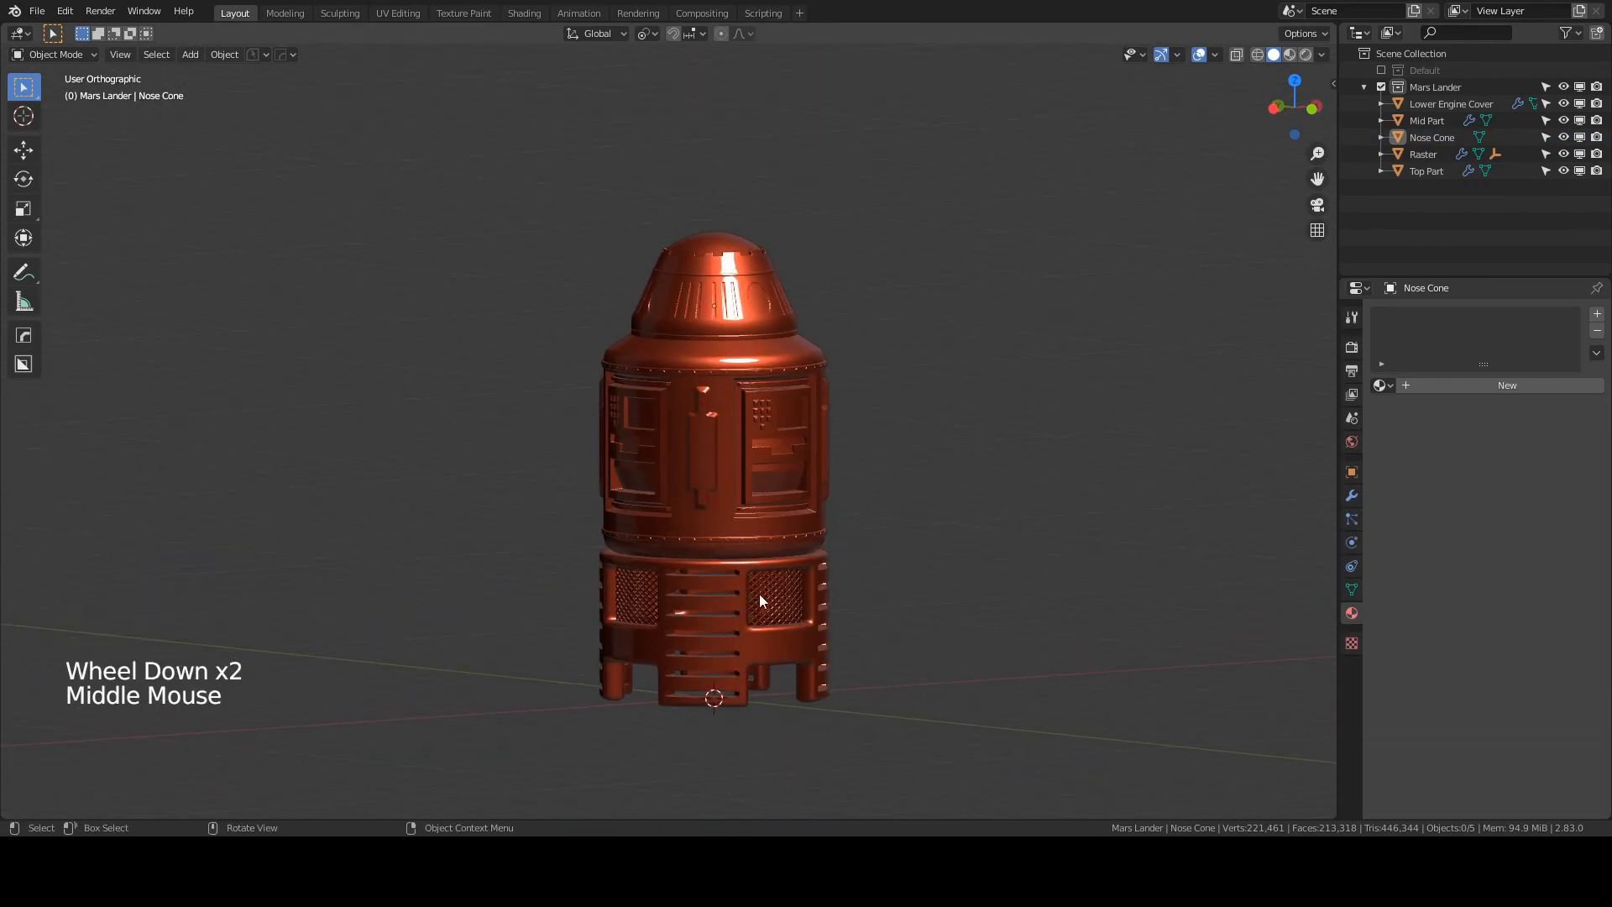